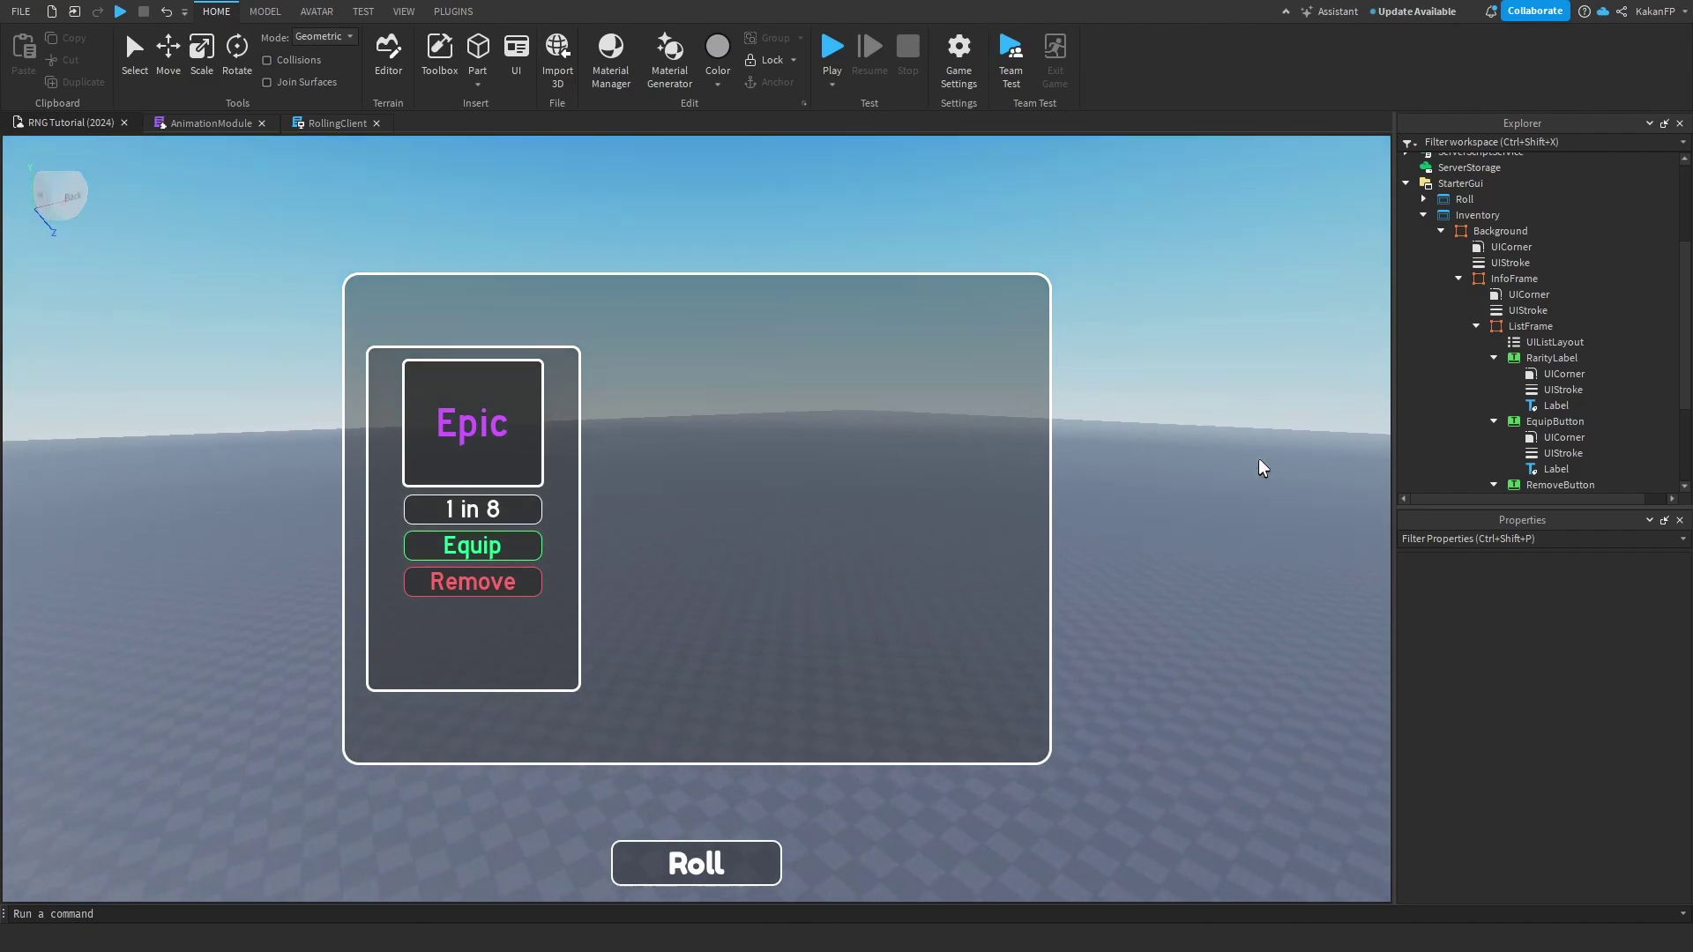
Collapse the RarityLabel, EquipButton, RemoveButton, ListFrame and InfoFrame branches in Explorer.
click(1494, 357)
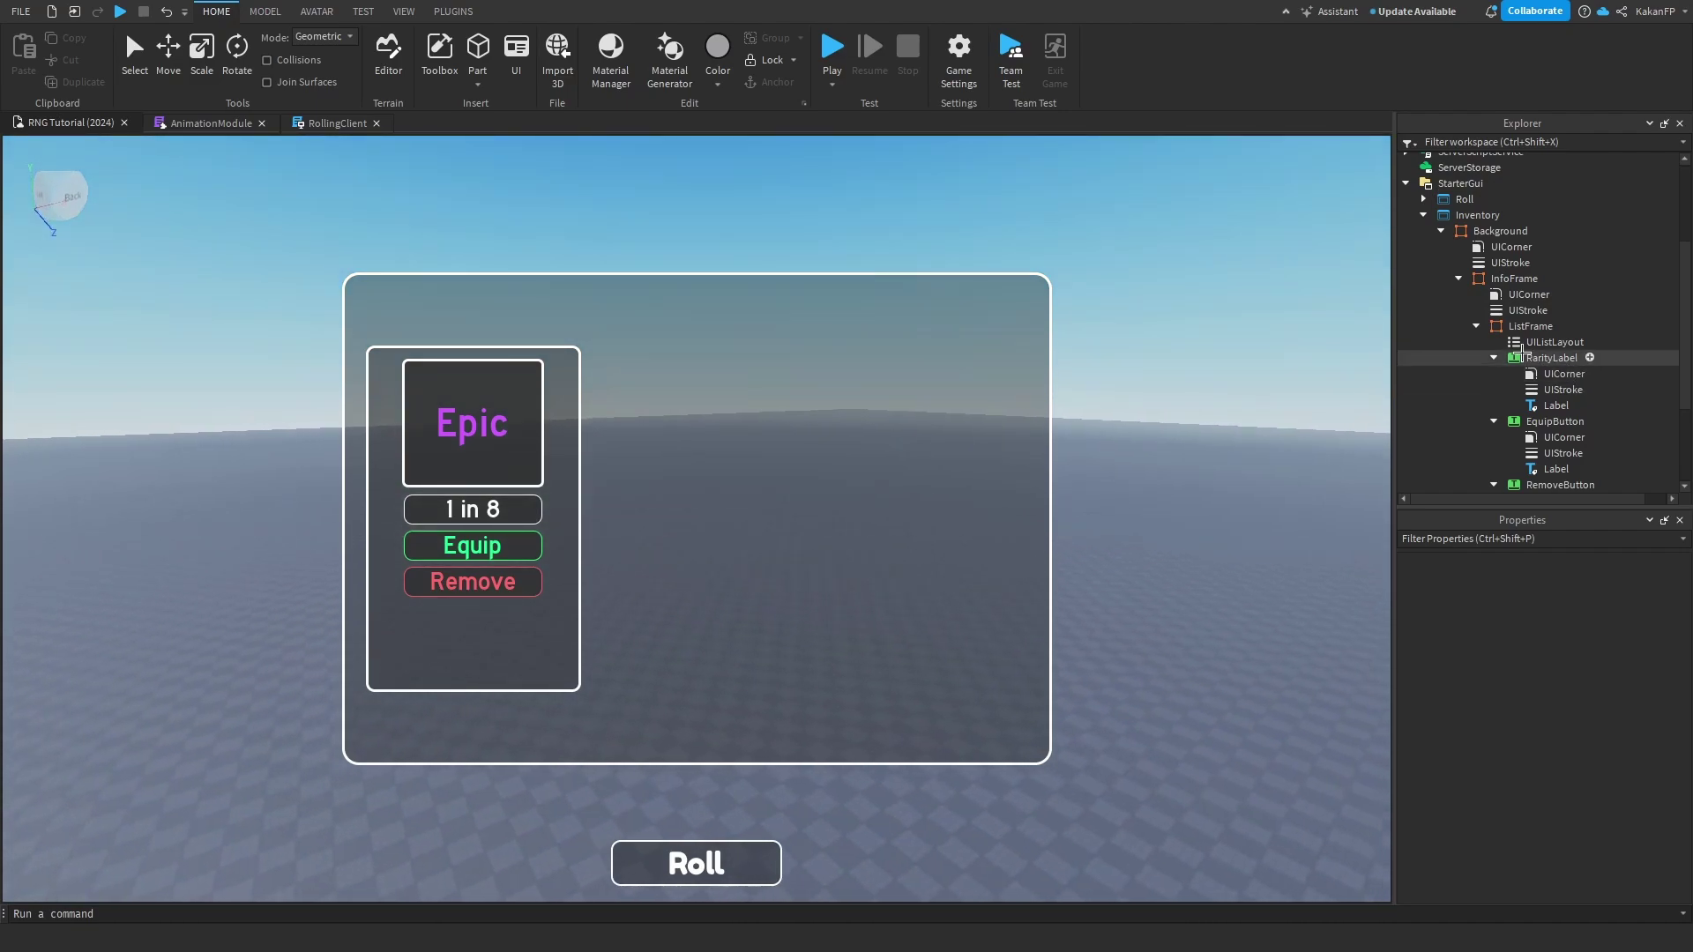
click(1494, 373)
click(1494, 389)
click(1476, 326)
click(1458, 342)
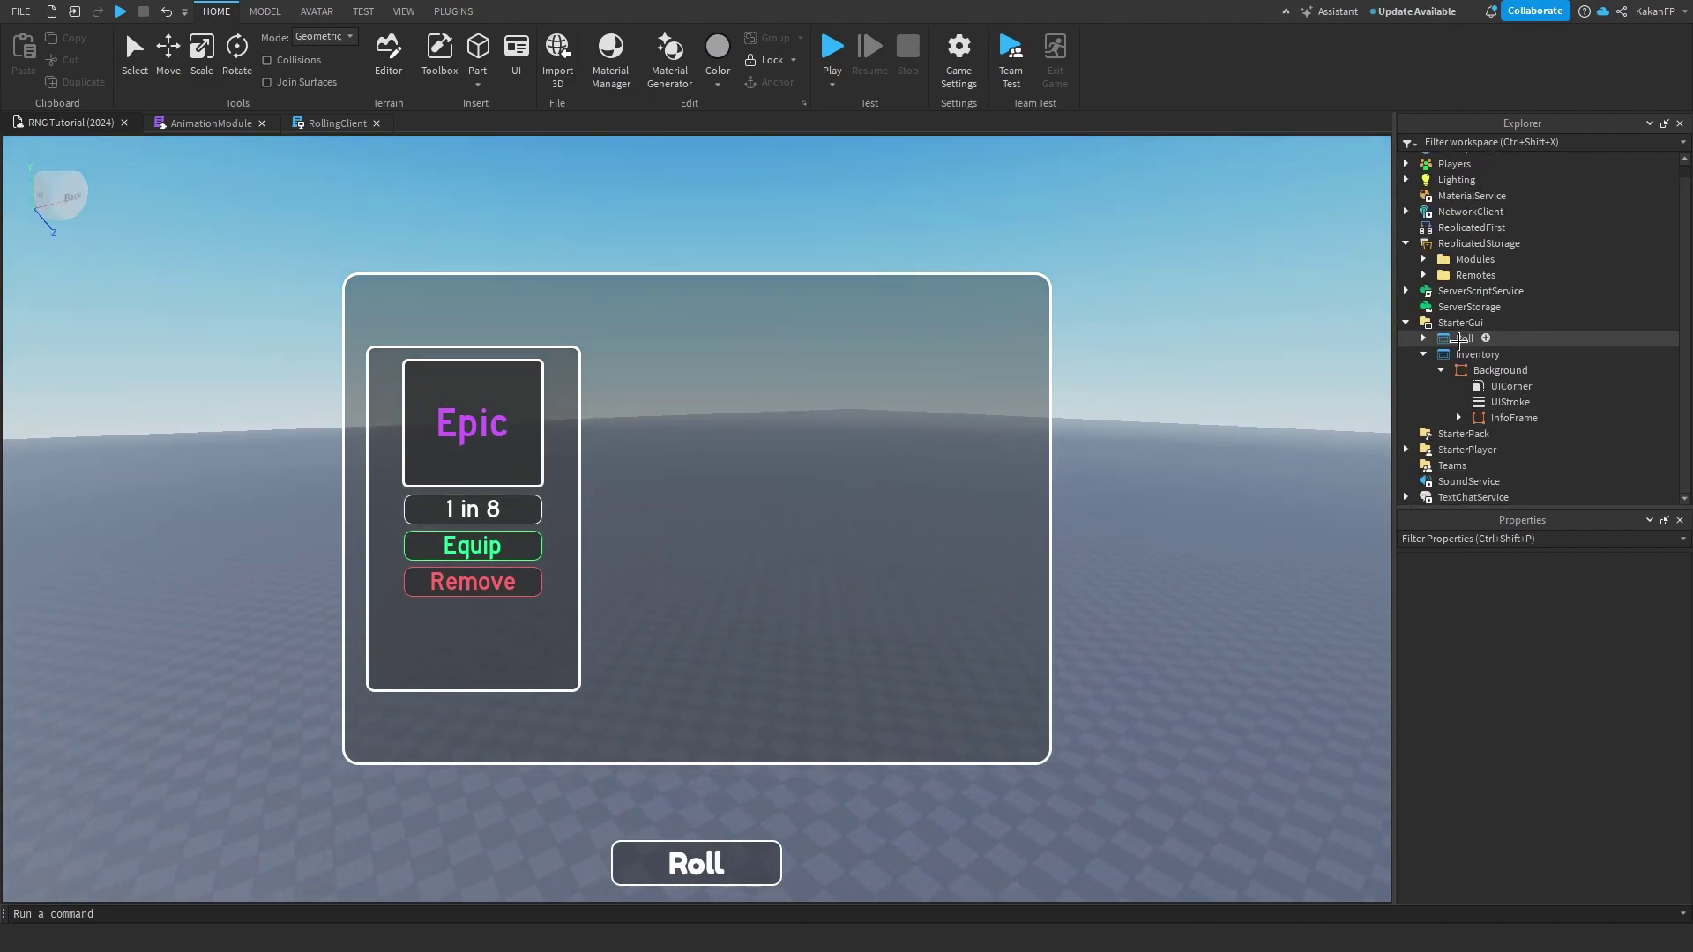
Duplicate InfoFrame, move the copy under Background and rename it ContainerBackground.
click(1519, 369)
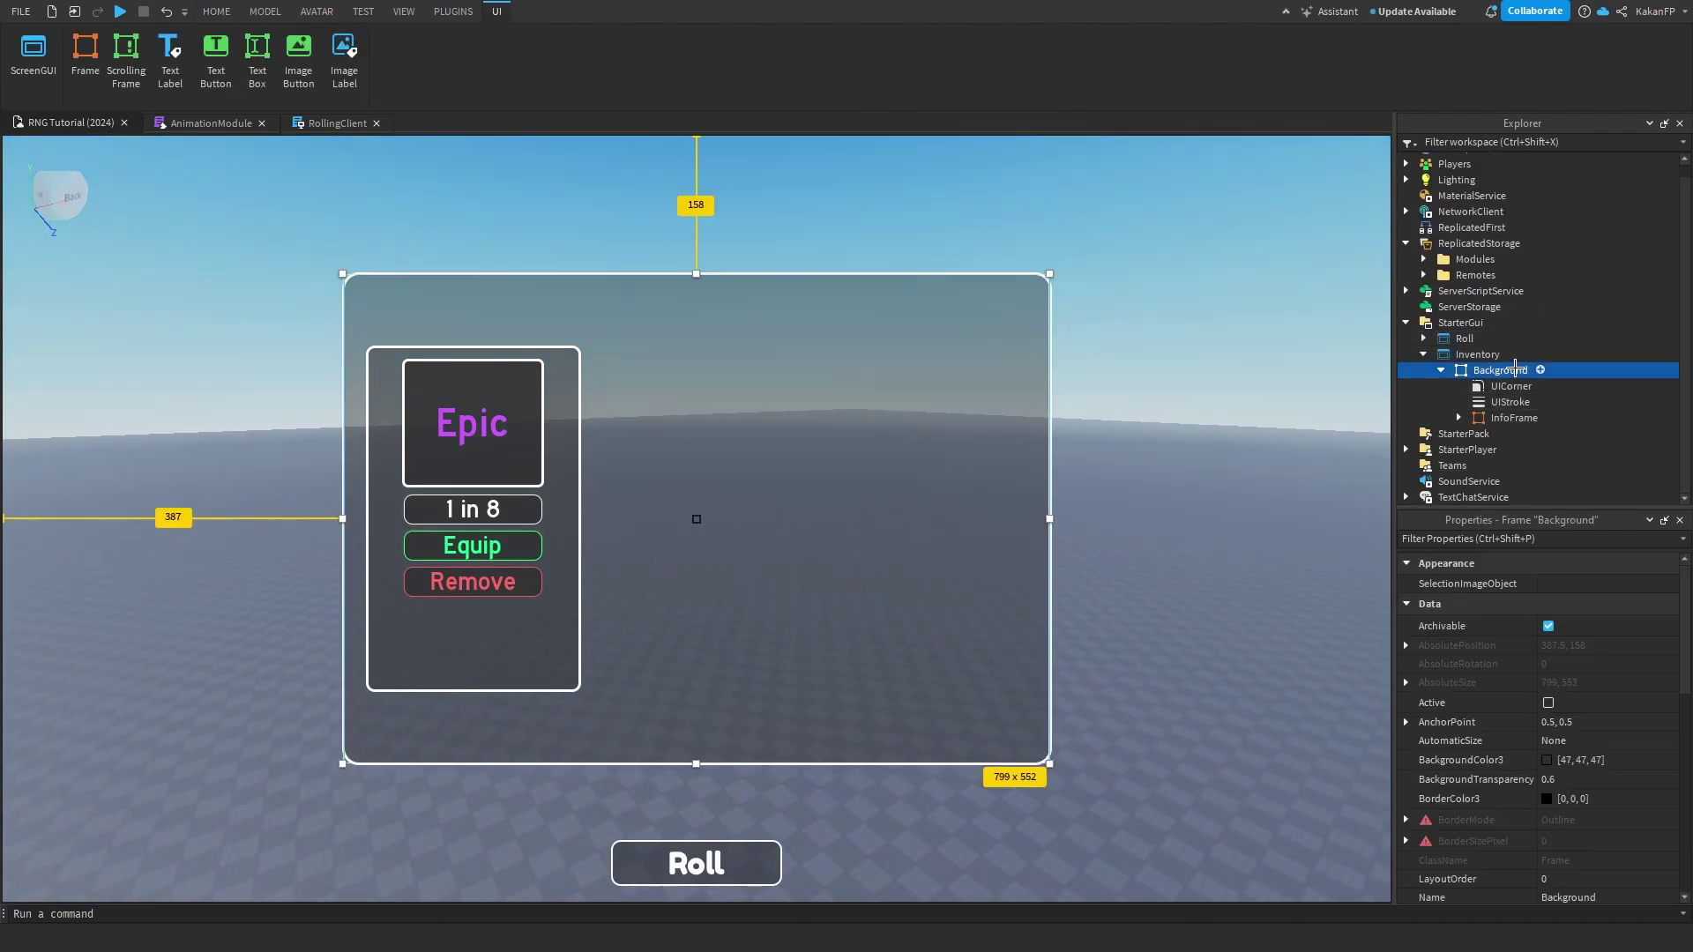
click(1514, 417)
click(1515, 370)
click(1516, 418)
click(1500, 370)
click(1514, 418)
key(ctrl+d)
drag(1513, 434, 1479, 337)
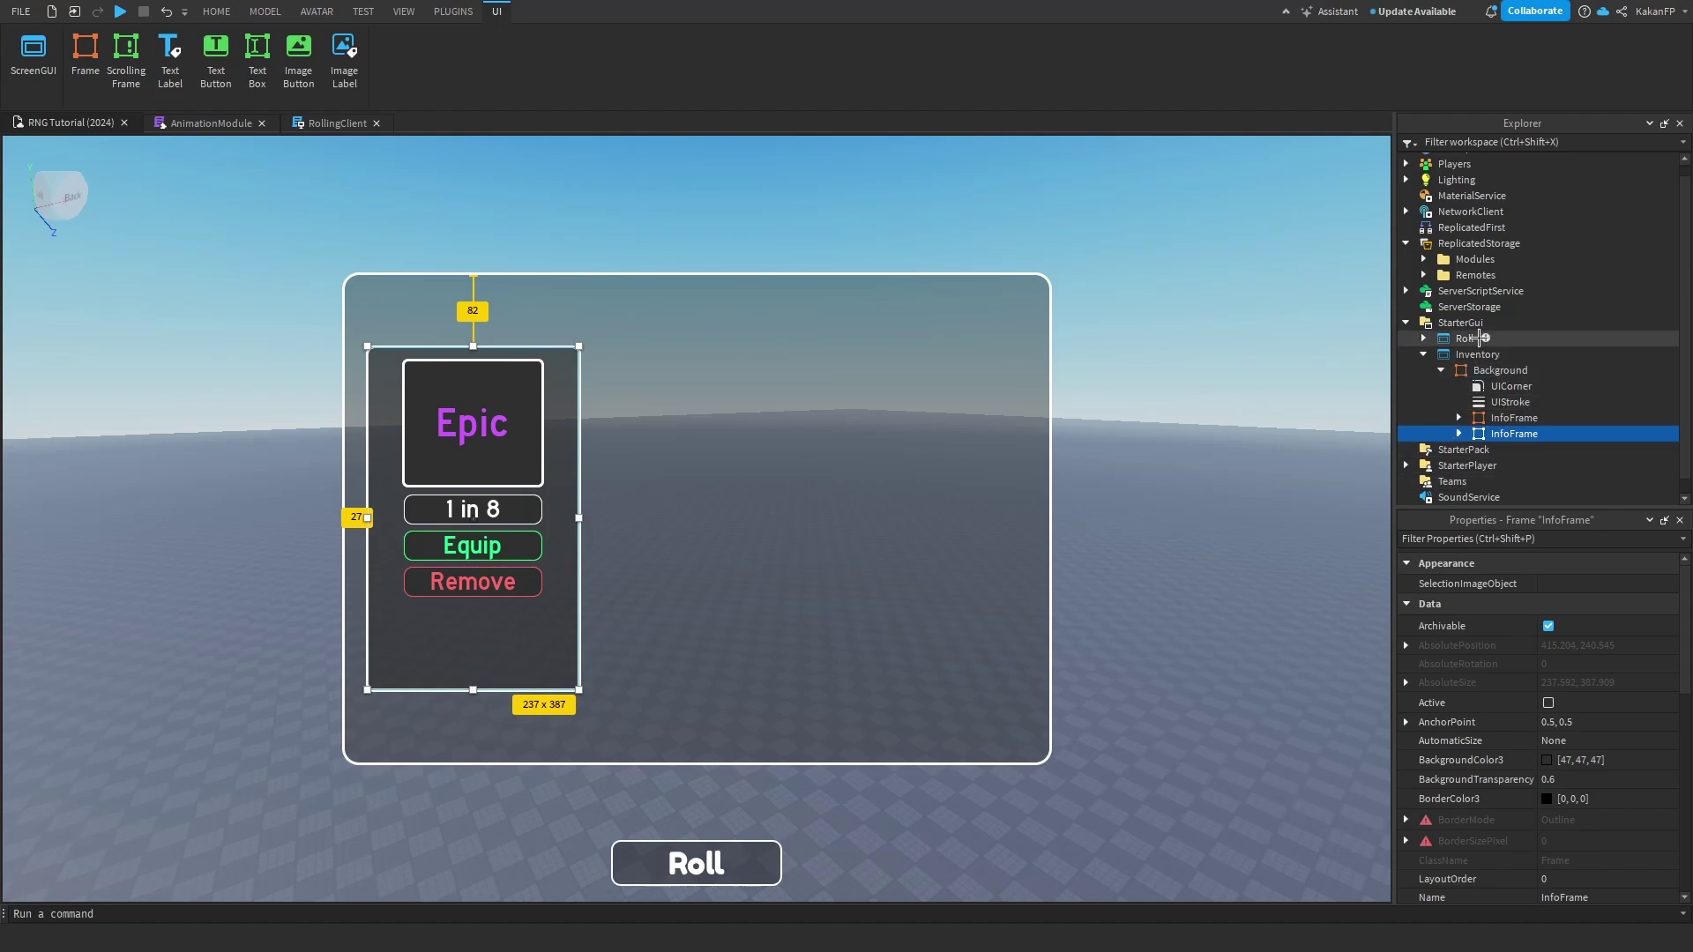
key(F2)
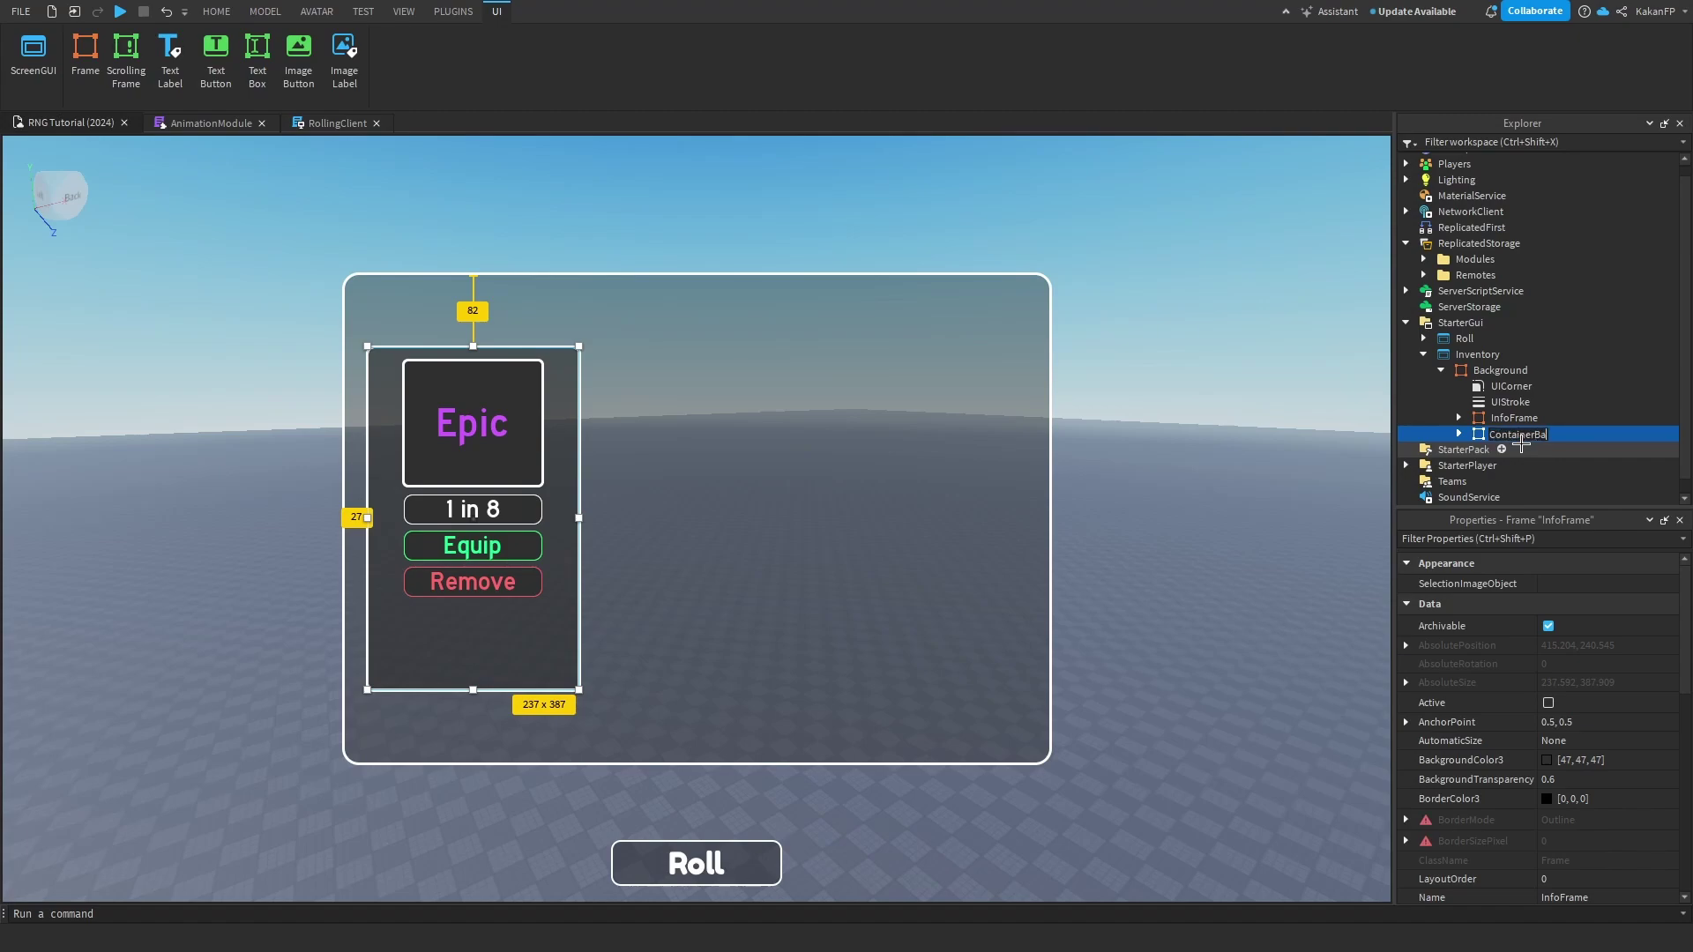
text(und)
key(Return)
Delete the copied ListFrame and TitleBackground from ContainerBackground.
click(1458, 434)
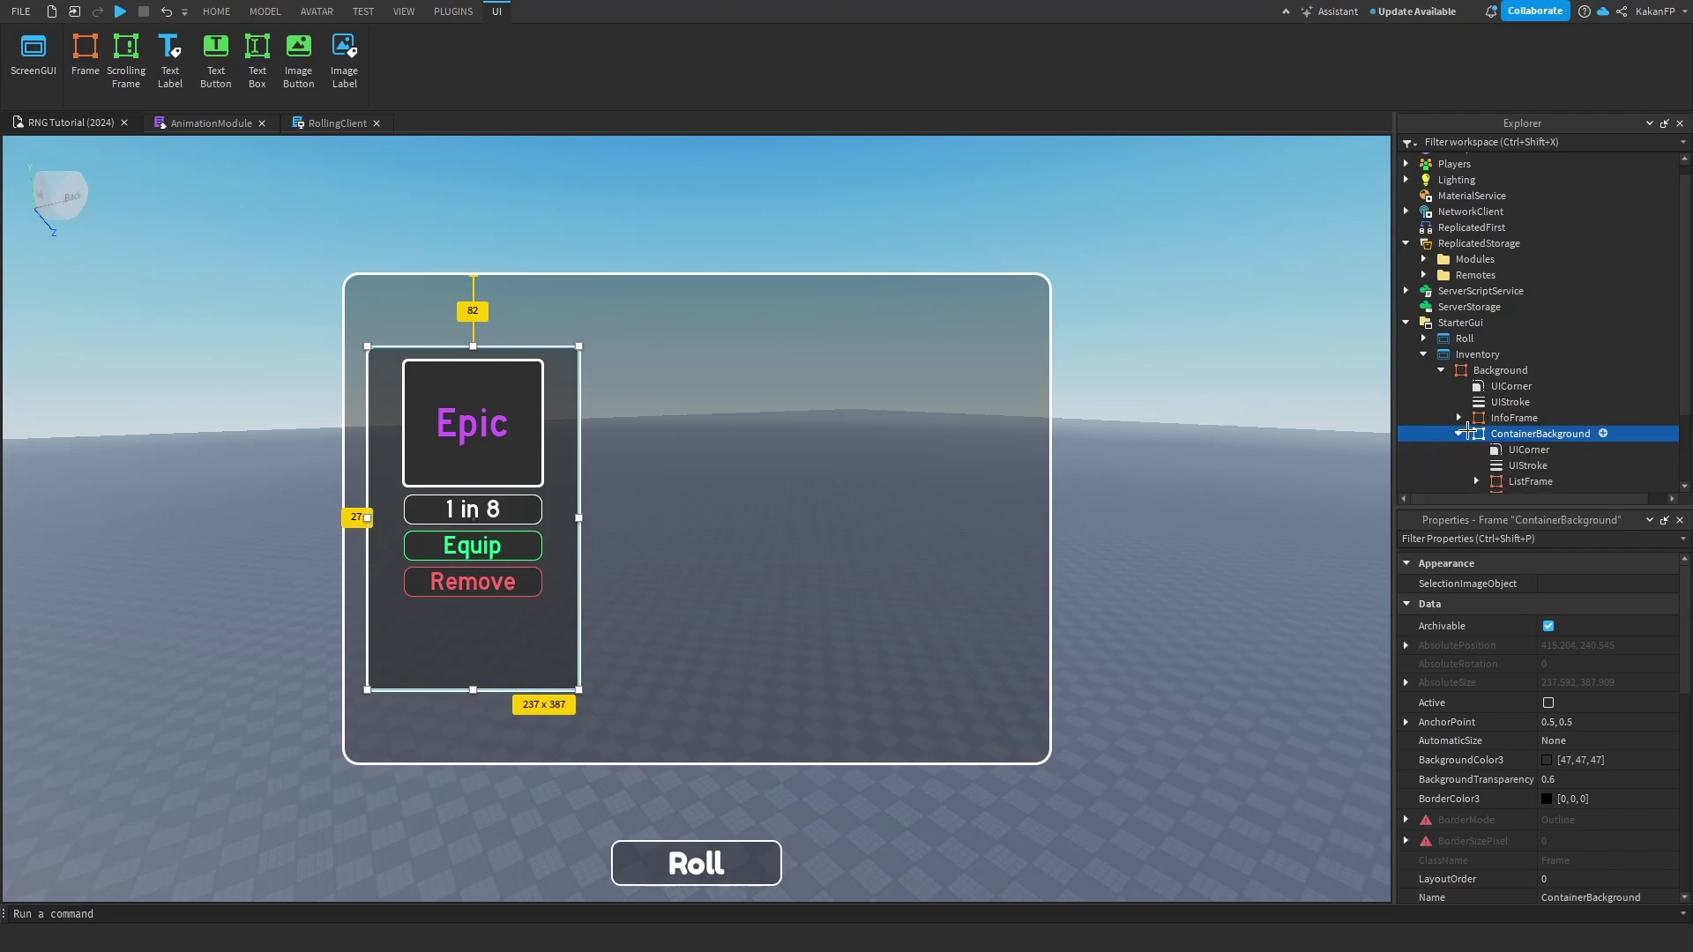
scroll(1519, 406, down, 2)
click(1521, 392)
key(Delete)
click(1522, 404)
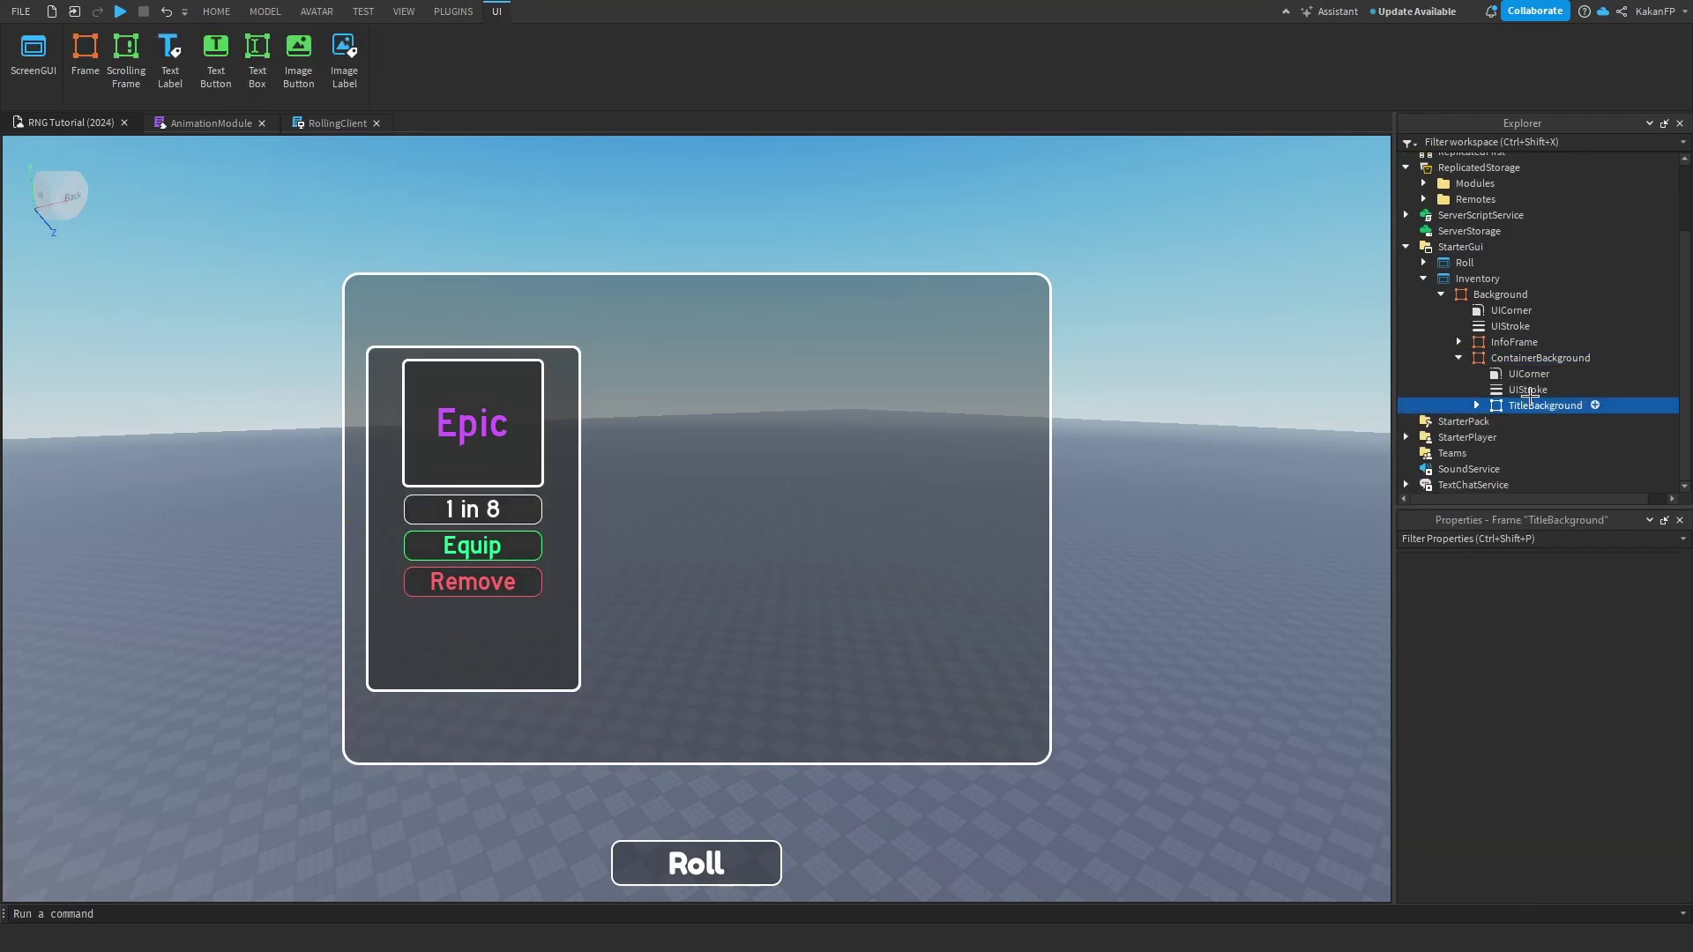
key(Delete)
click(1519, 374)
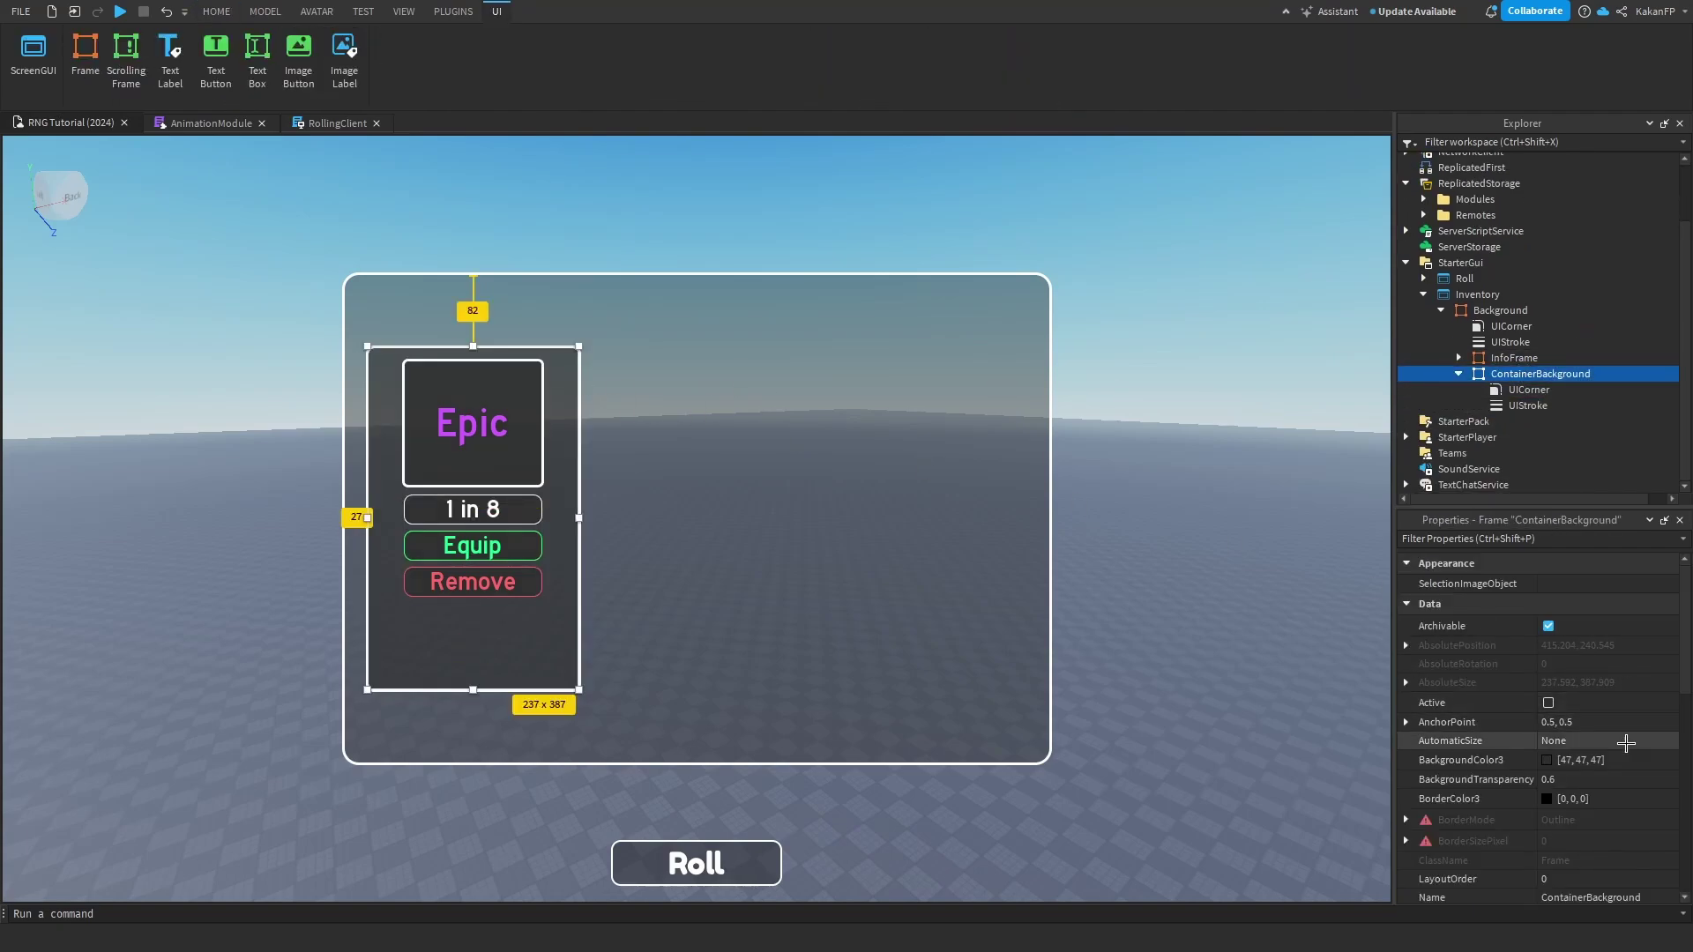
Set ContainerBackground's Position X scale to 0.5.
scroll(1588, 750, down, 3)
click(1584, 760)
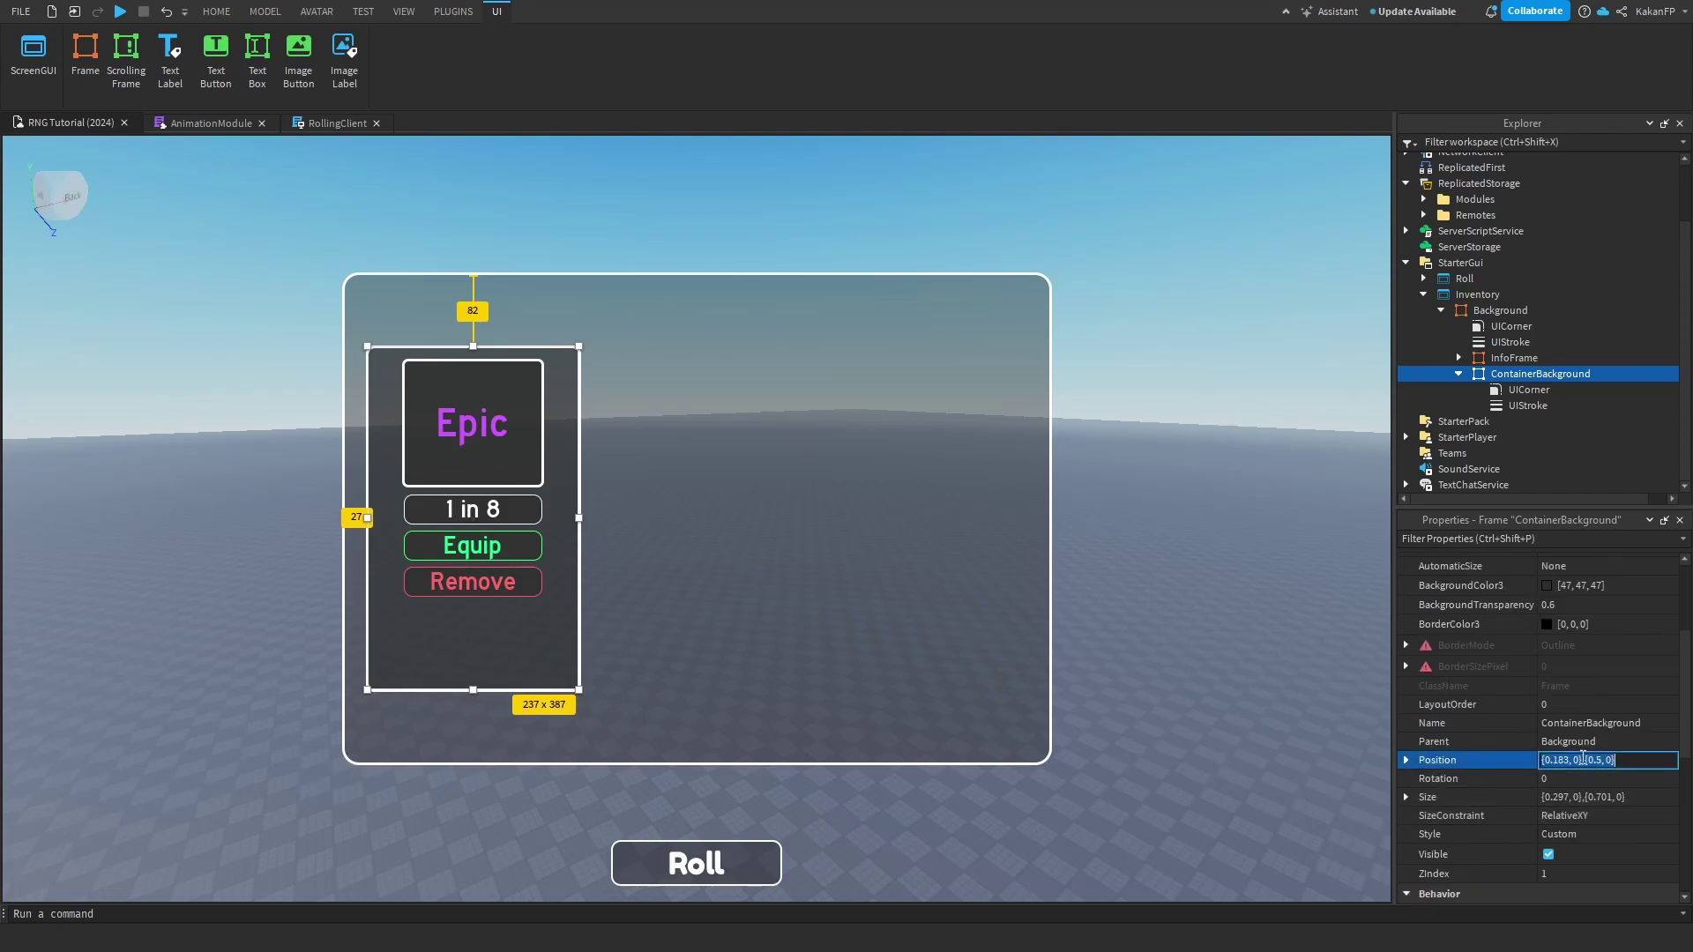
click(1406, 759)
click(1423, 779)
click(1597, 797)
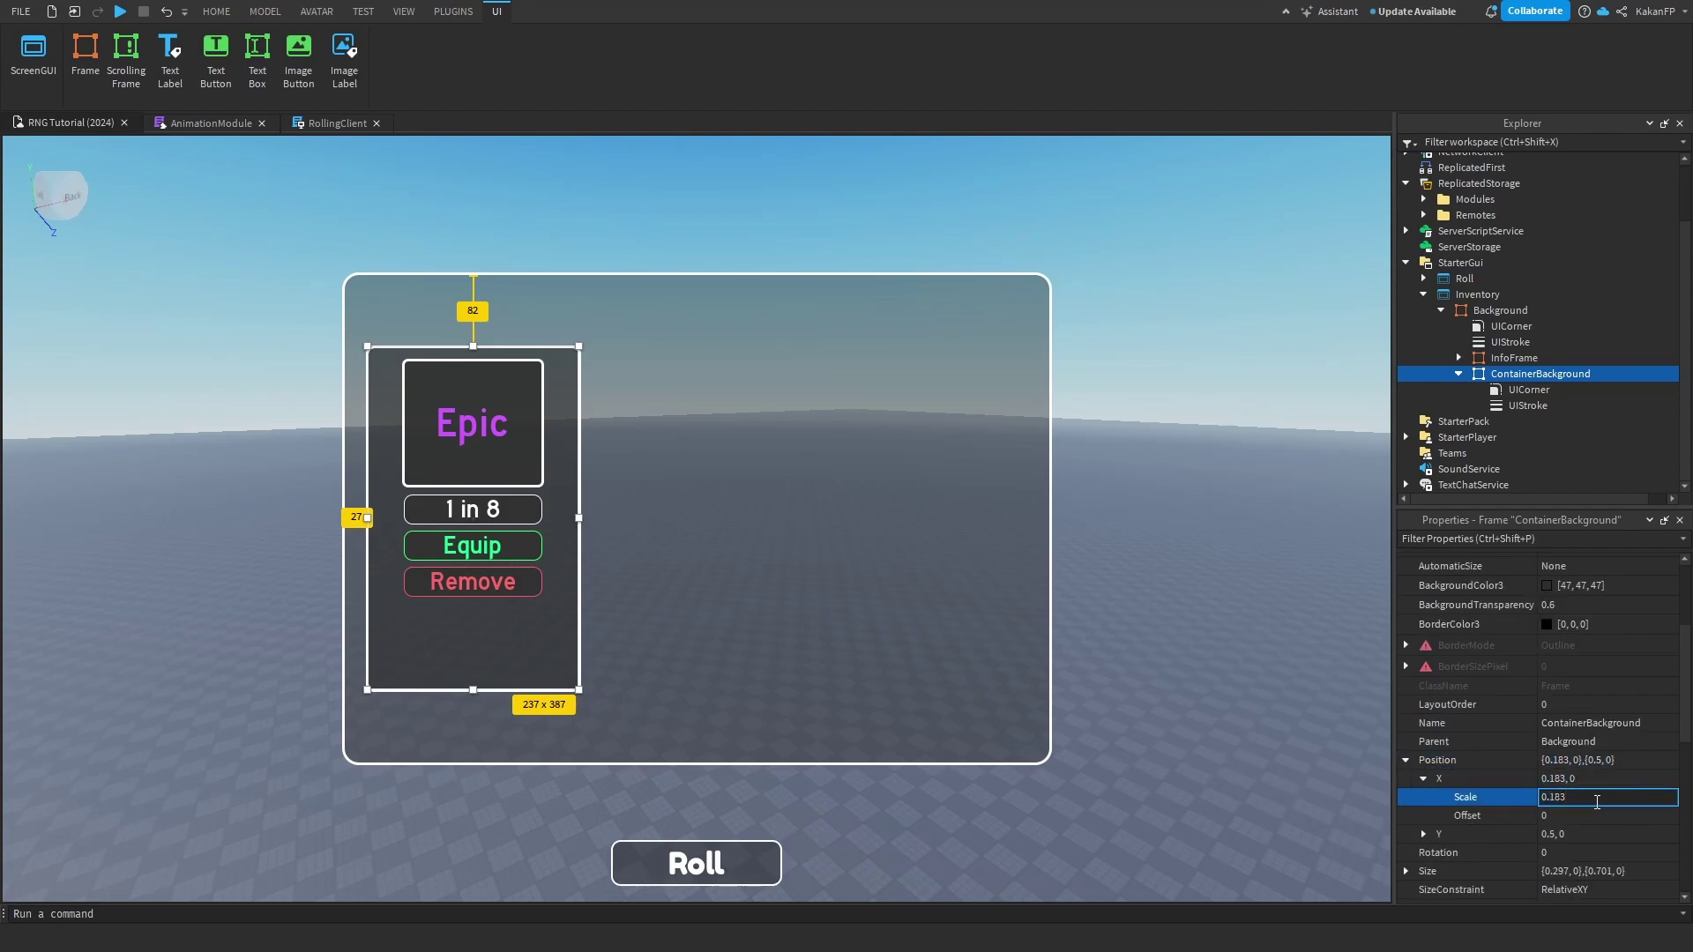
key(BackSpace)
text(5)
key(Return)
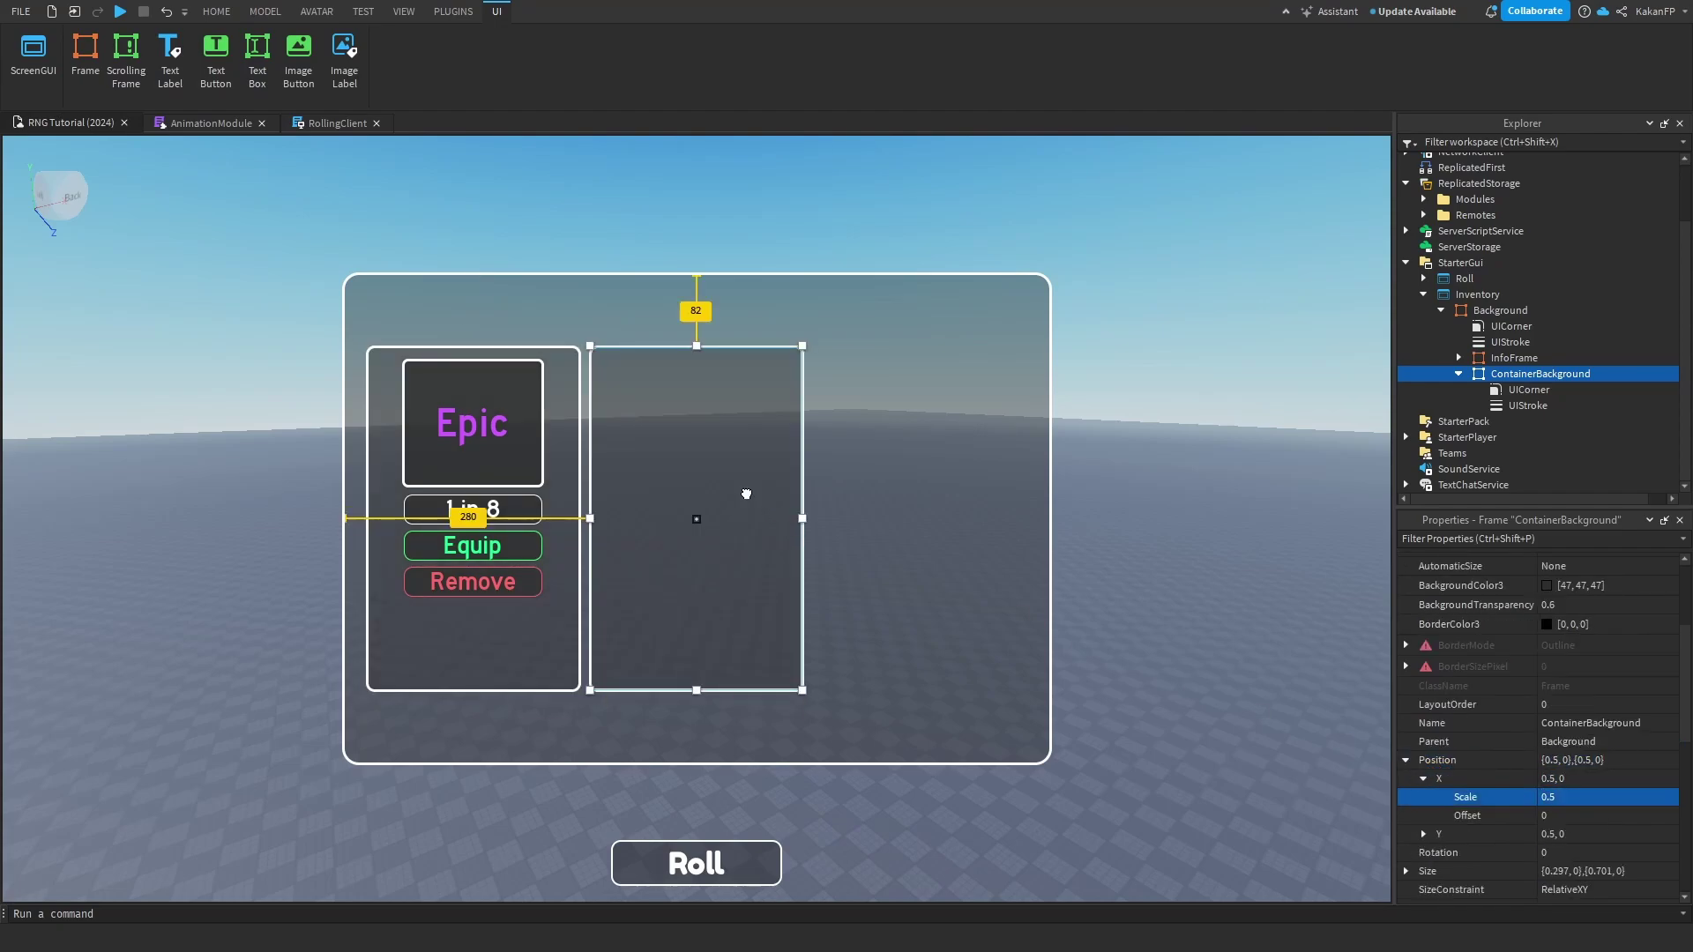
Drag ContainerBackground's handles to resize it to {0.574,0},{0.644,0} beside the info card.
drag(745, 492, 990, 519)
drag(809, 678, 806, 542)
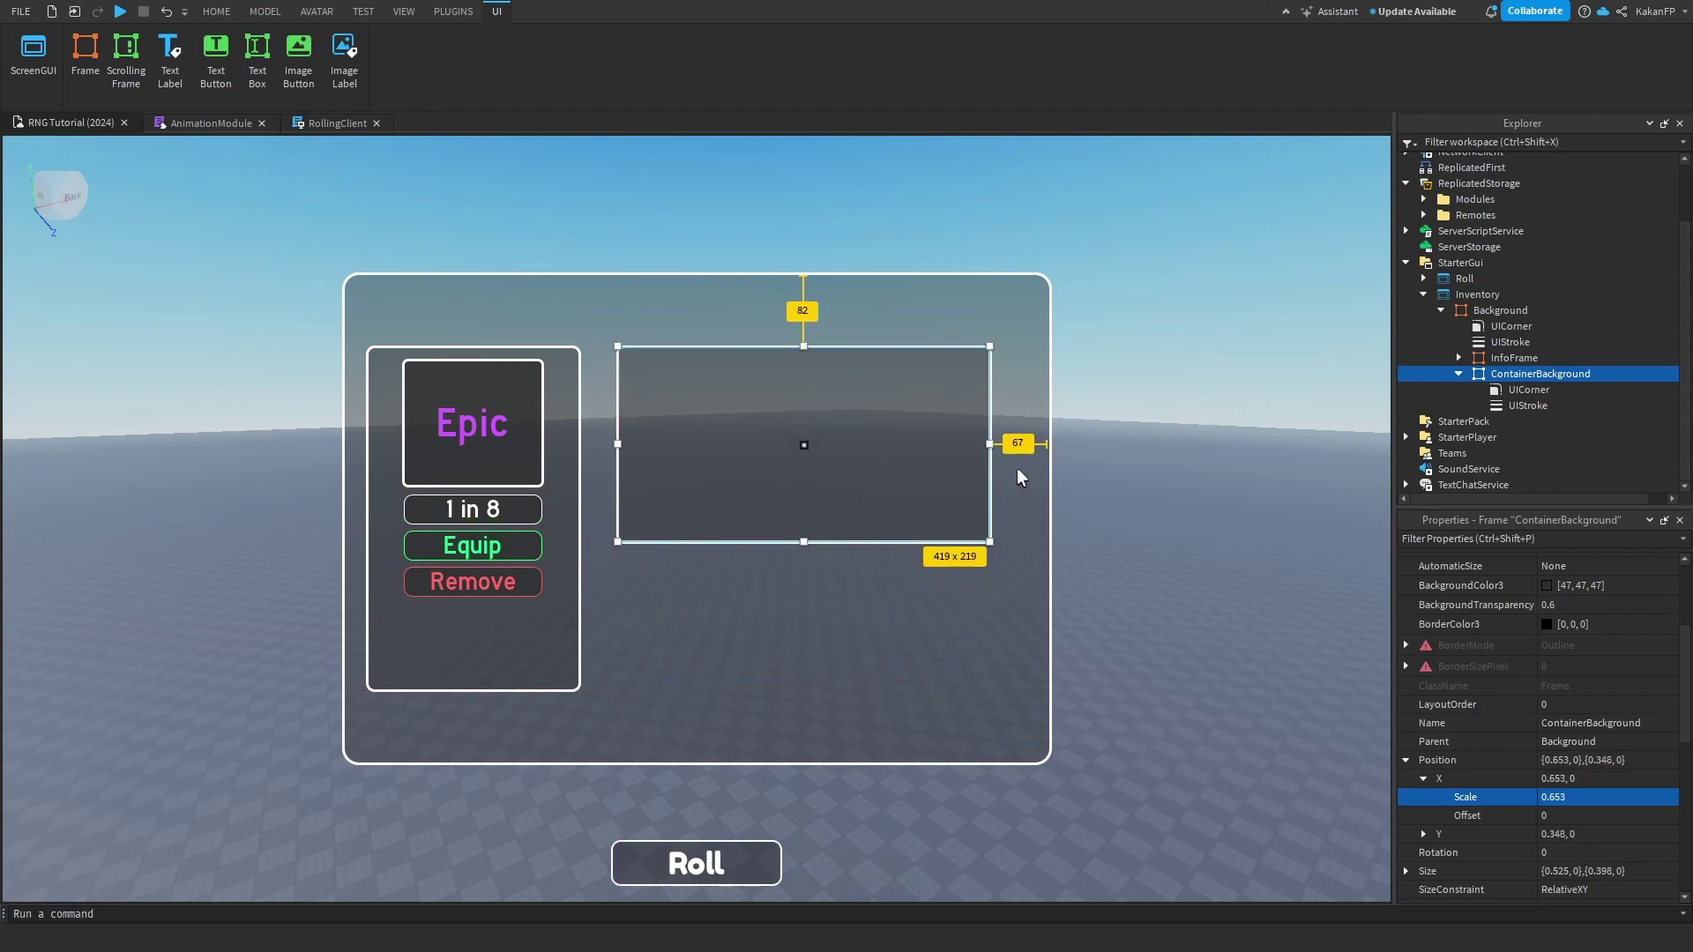
drag(993, 445, 1026, 445)
drag(826, 541, 825, 560)
drag(854, 505, 838, 510)
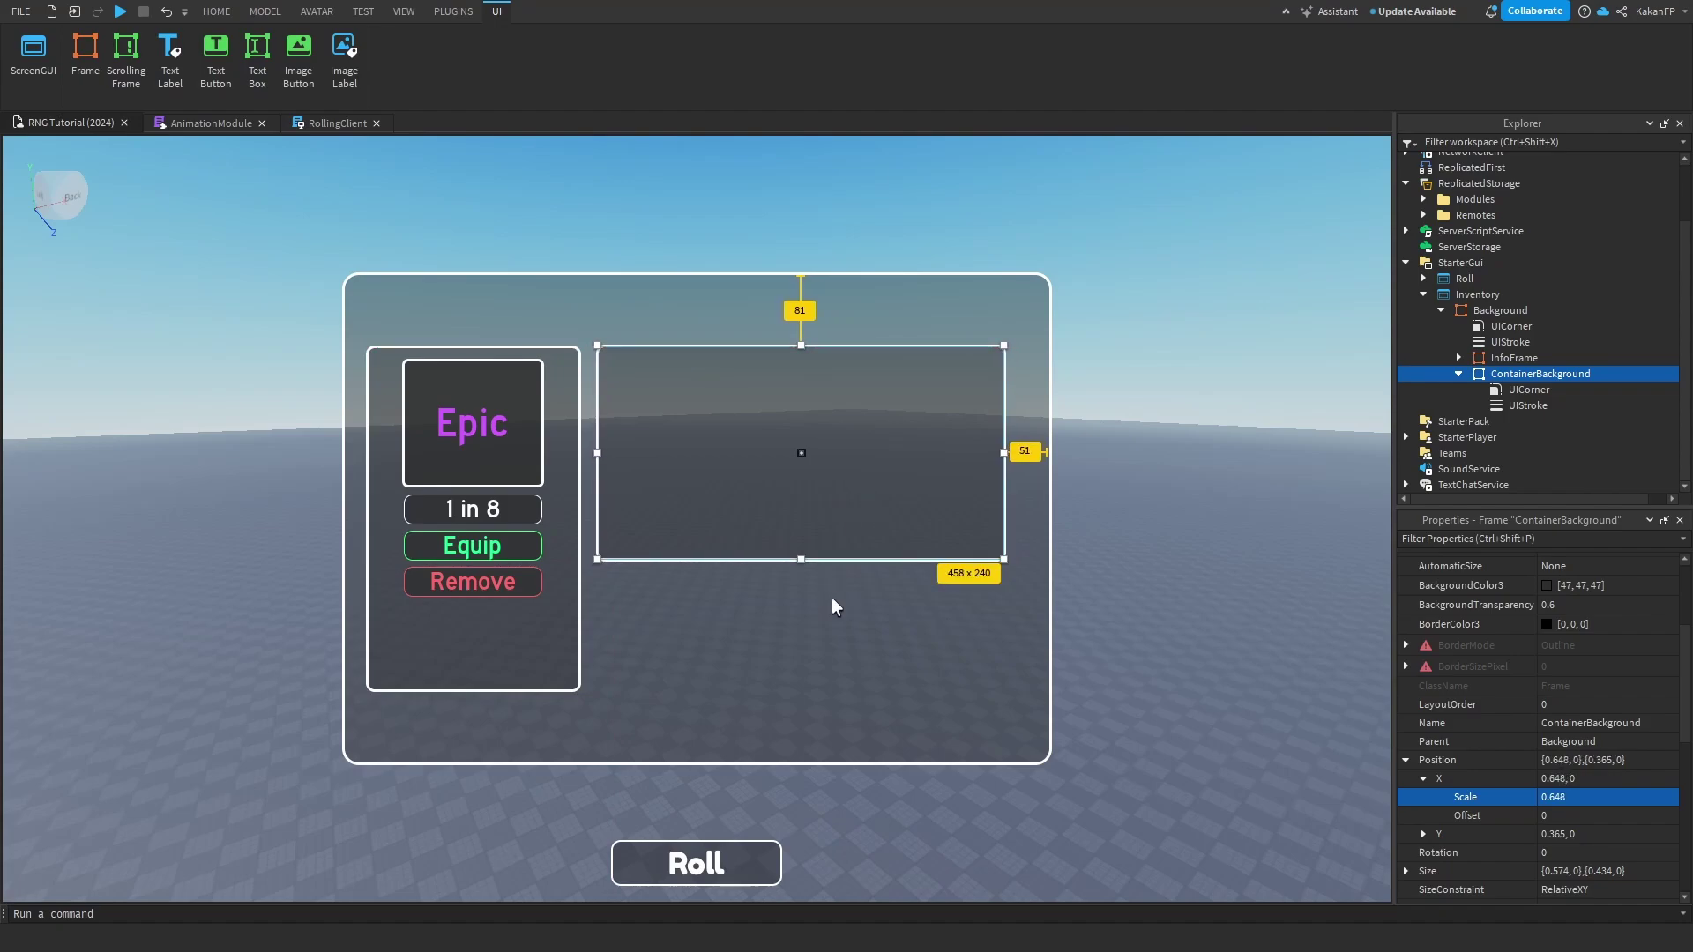
mouse_move(802, 562)
mouse_down()
mouse_move(802, 650)
mouse_move(822, 579)
mouse_up()
click(1186, 468)
right_drag(1178, 450, 1152, 372)
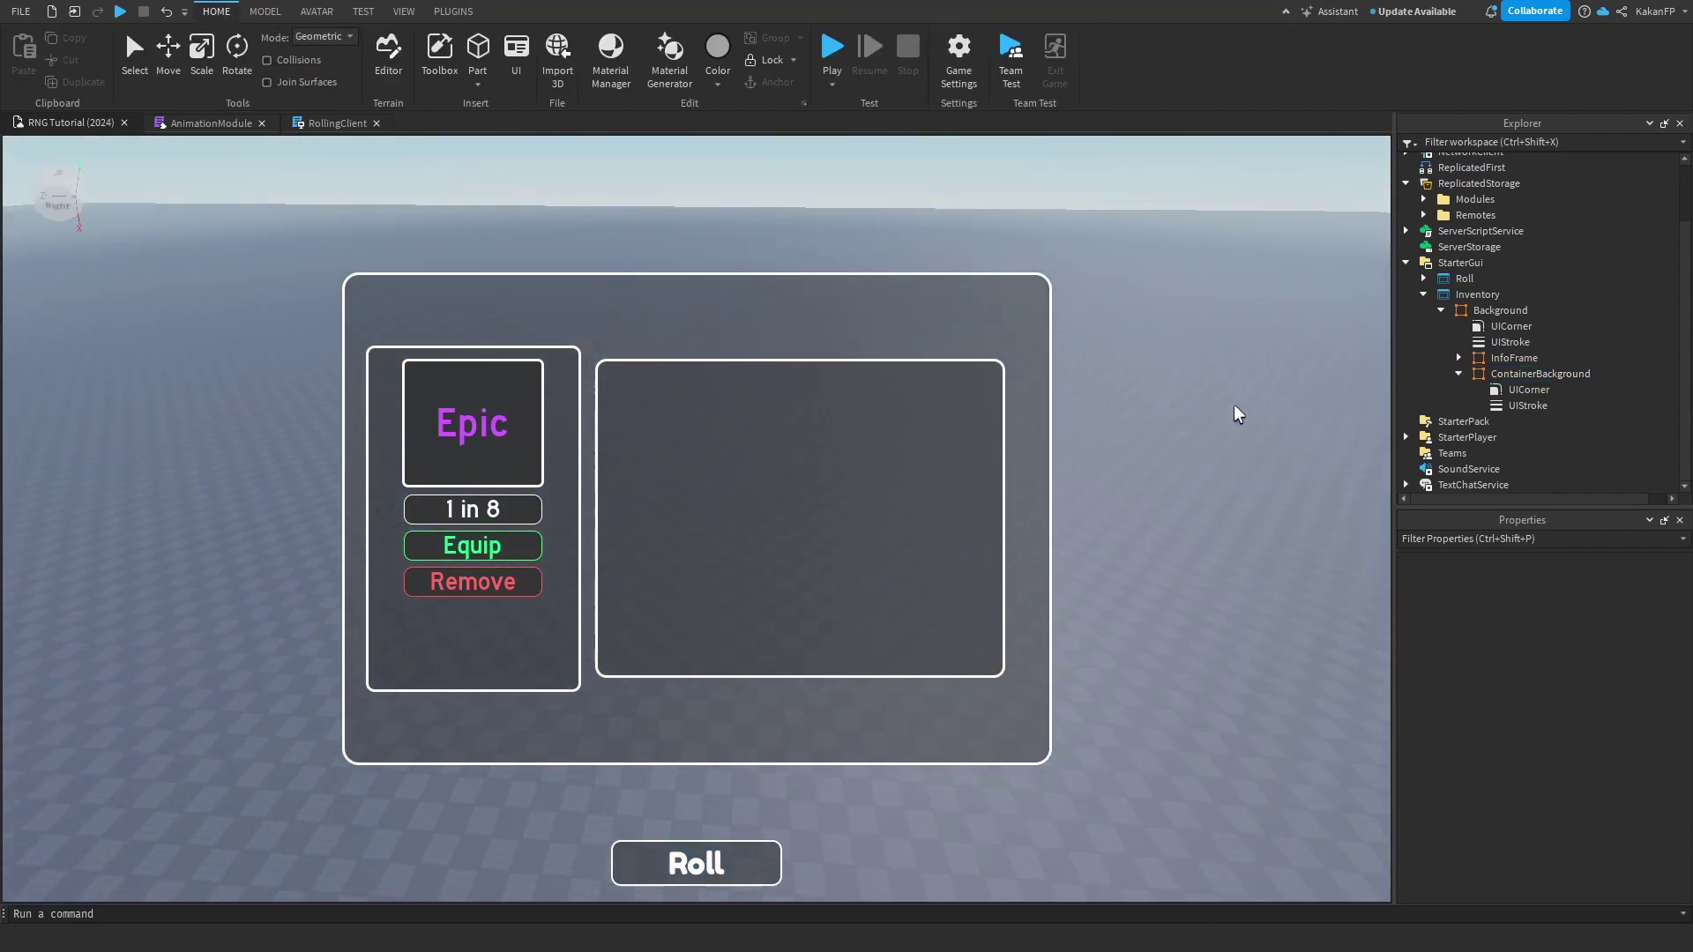
Drag ContainerBackground's right edge outward so the panel is about 497 x 356 px.
click(1533, 374)
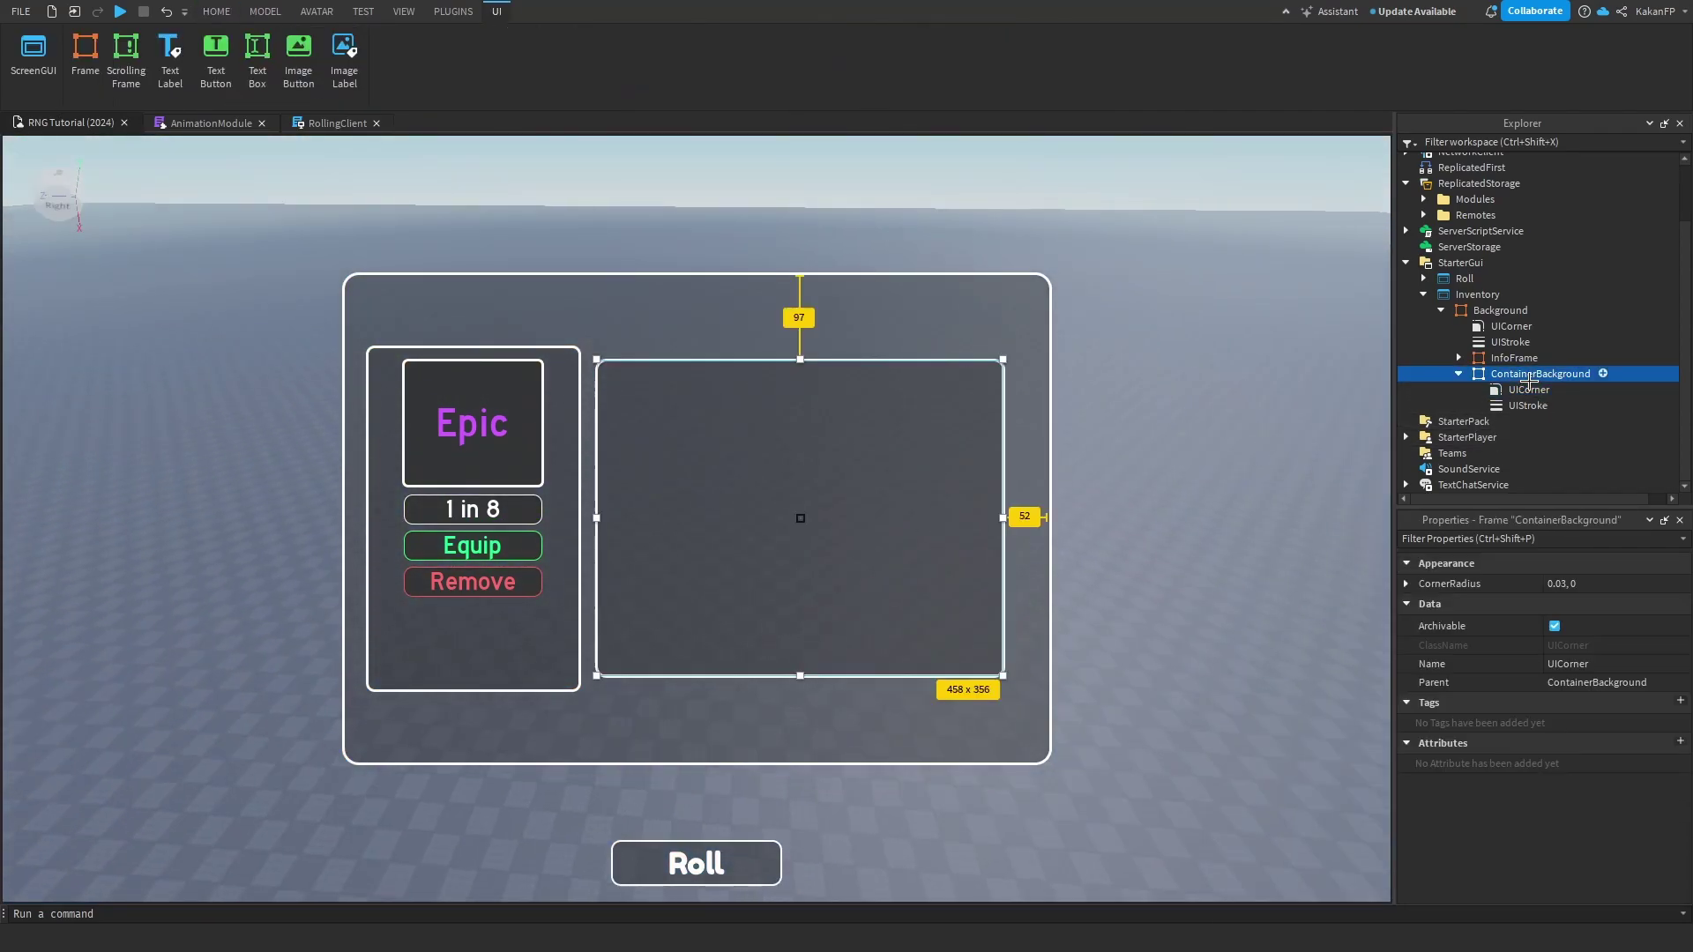
drag(1003, 518, 1036, 517)
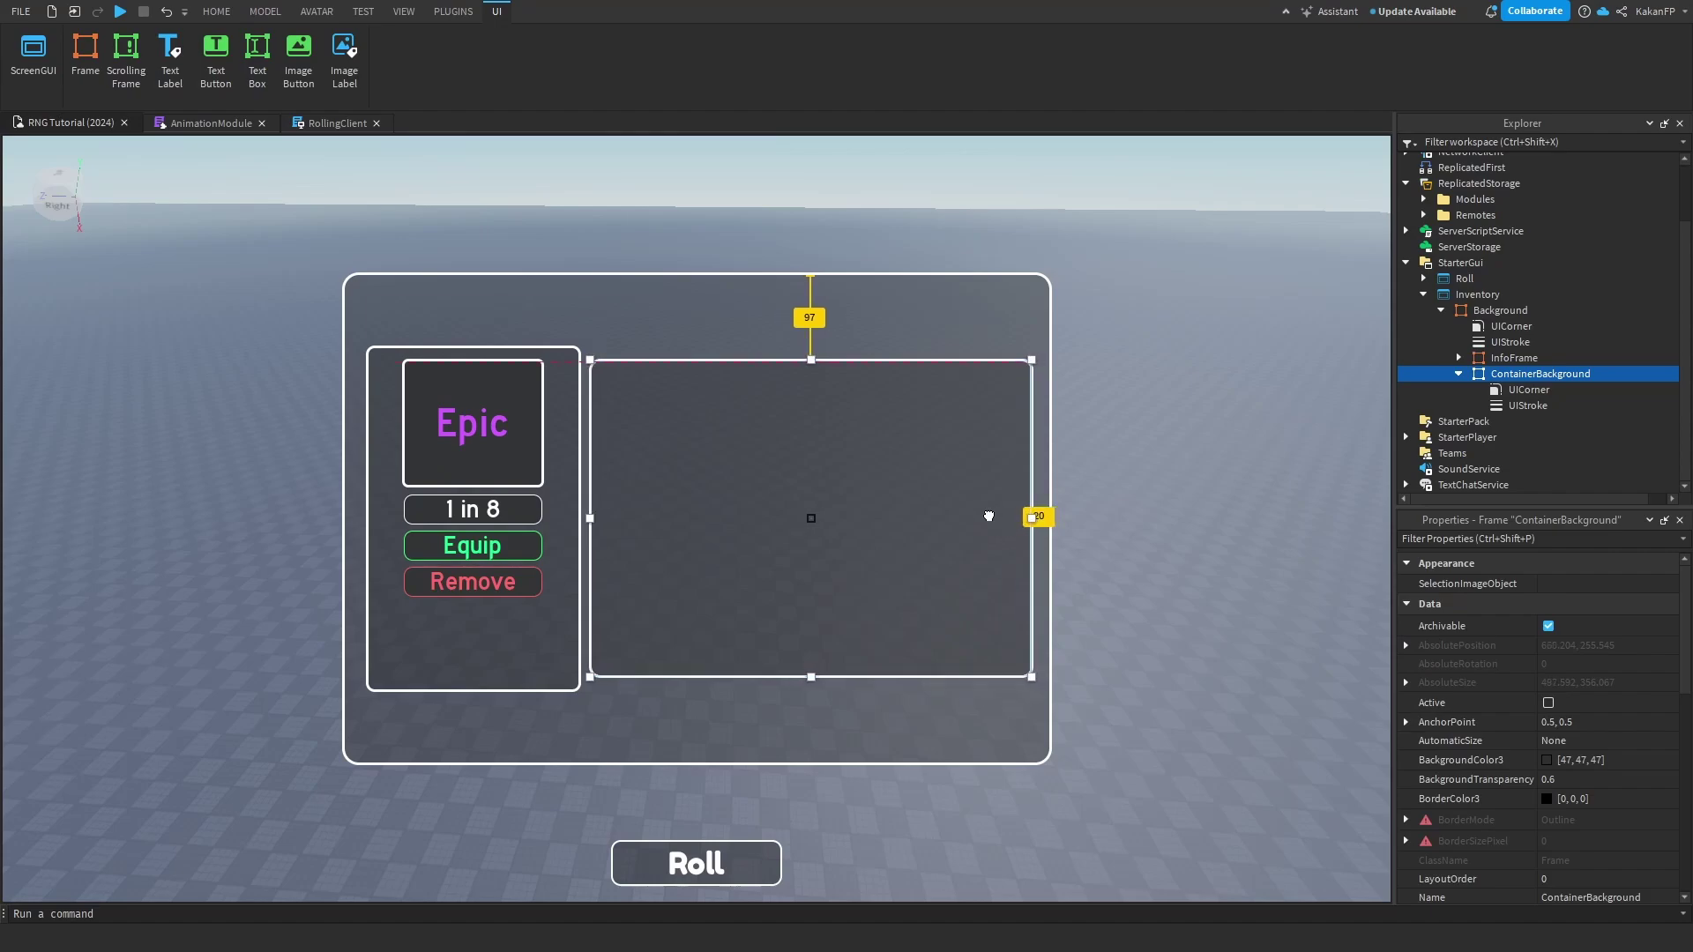
click(1141, 465)
right_drag(1141, 464, 1247, 368)
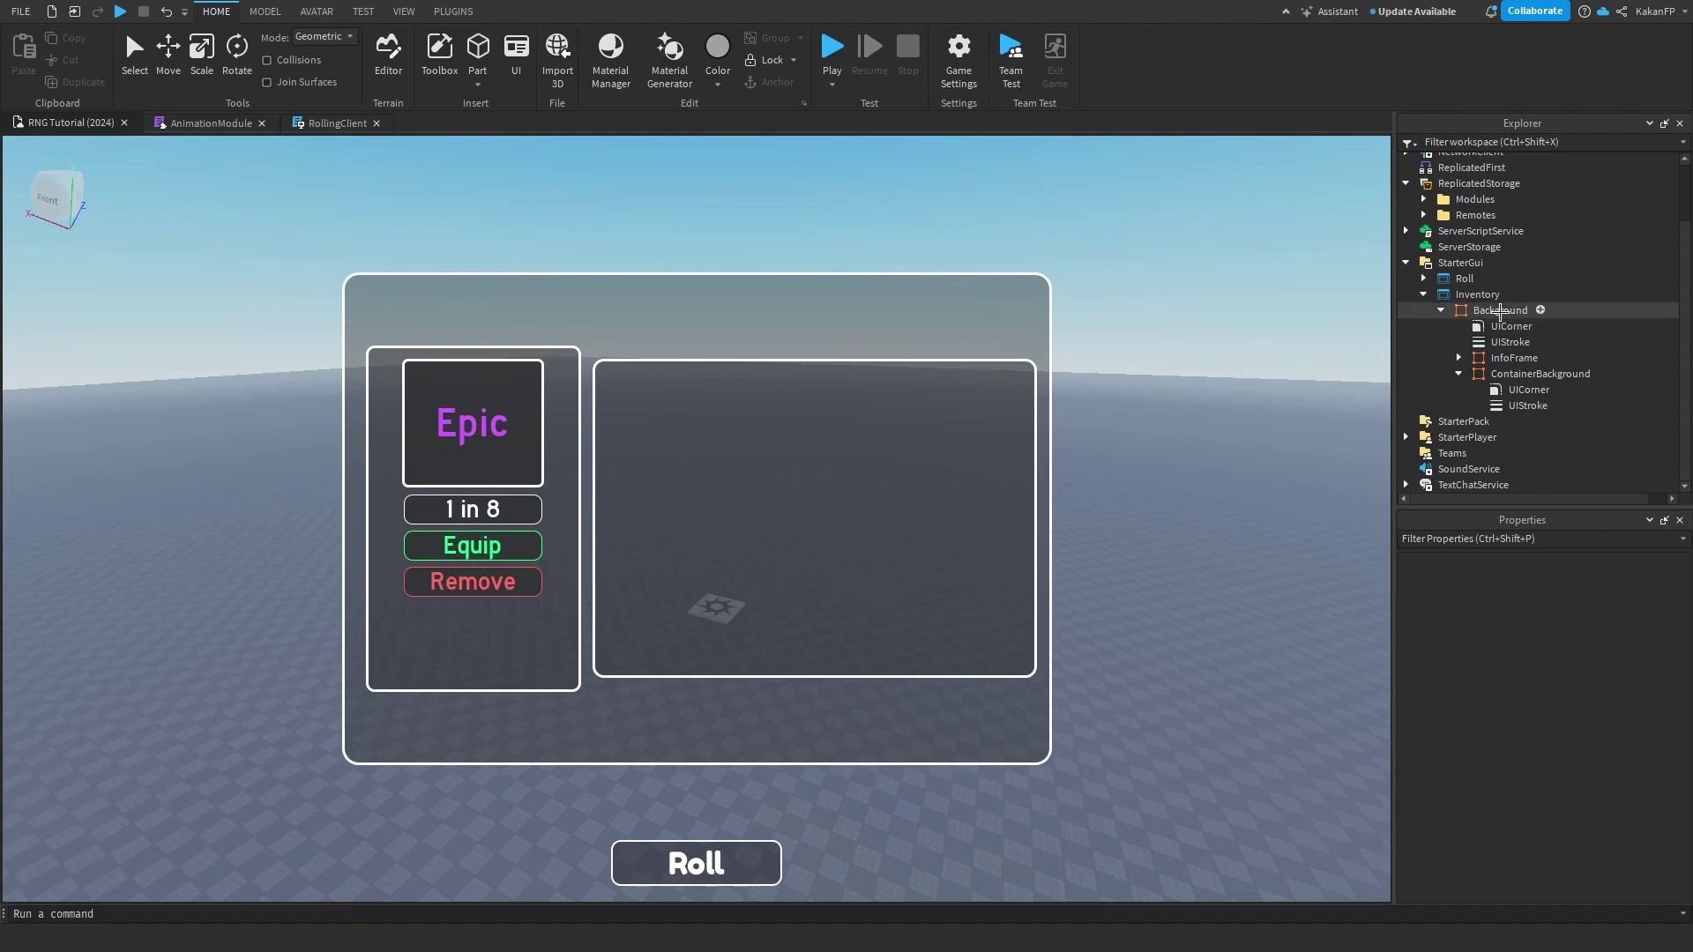
click(1512, 374)
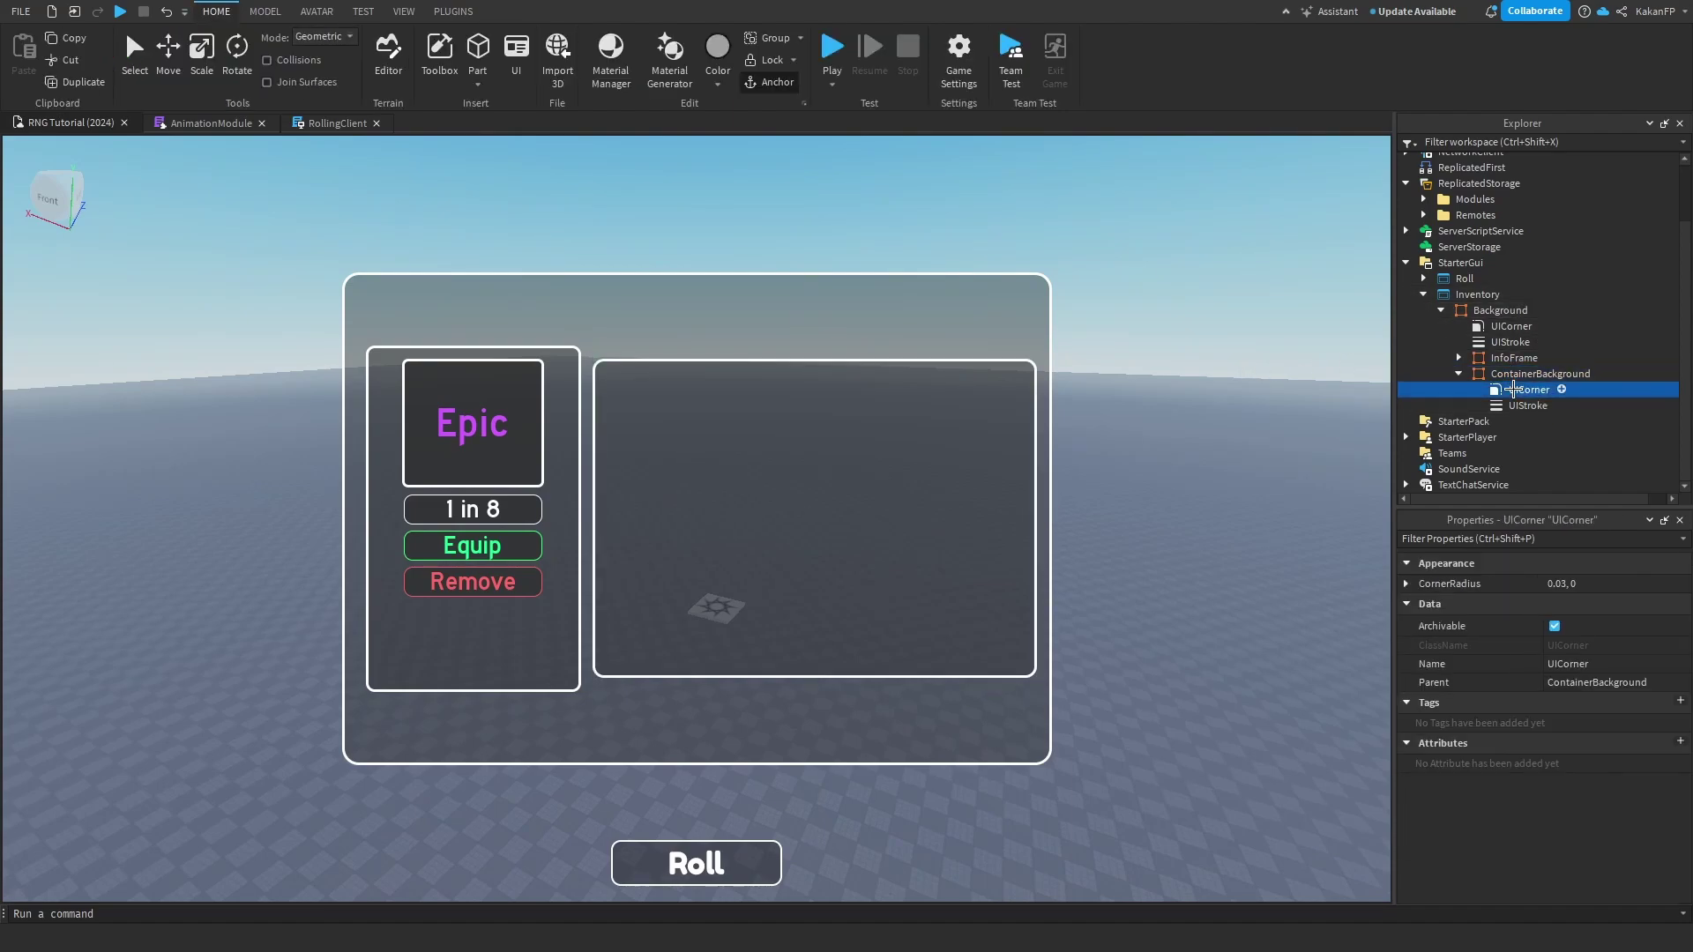
click(1457, 374)
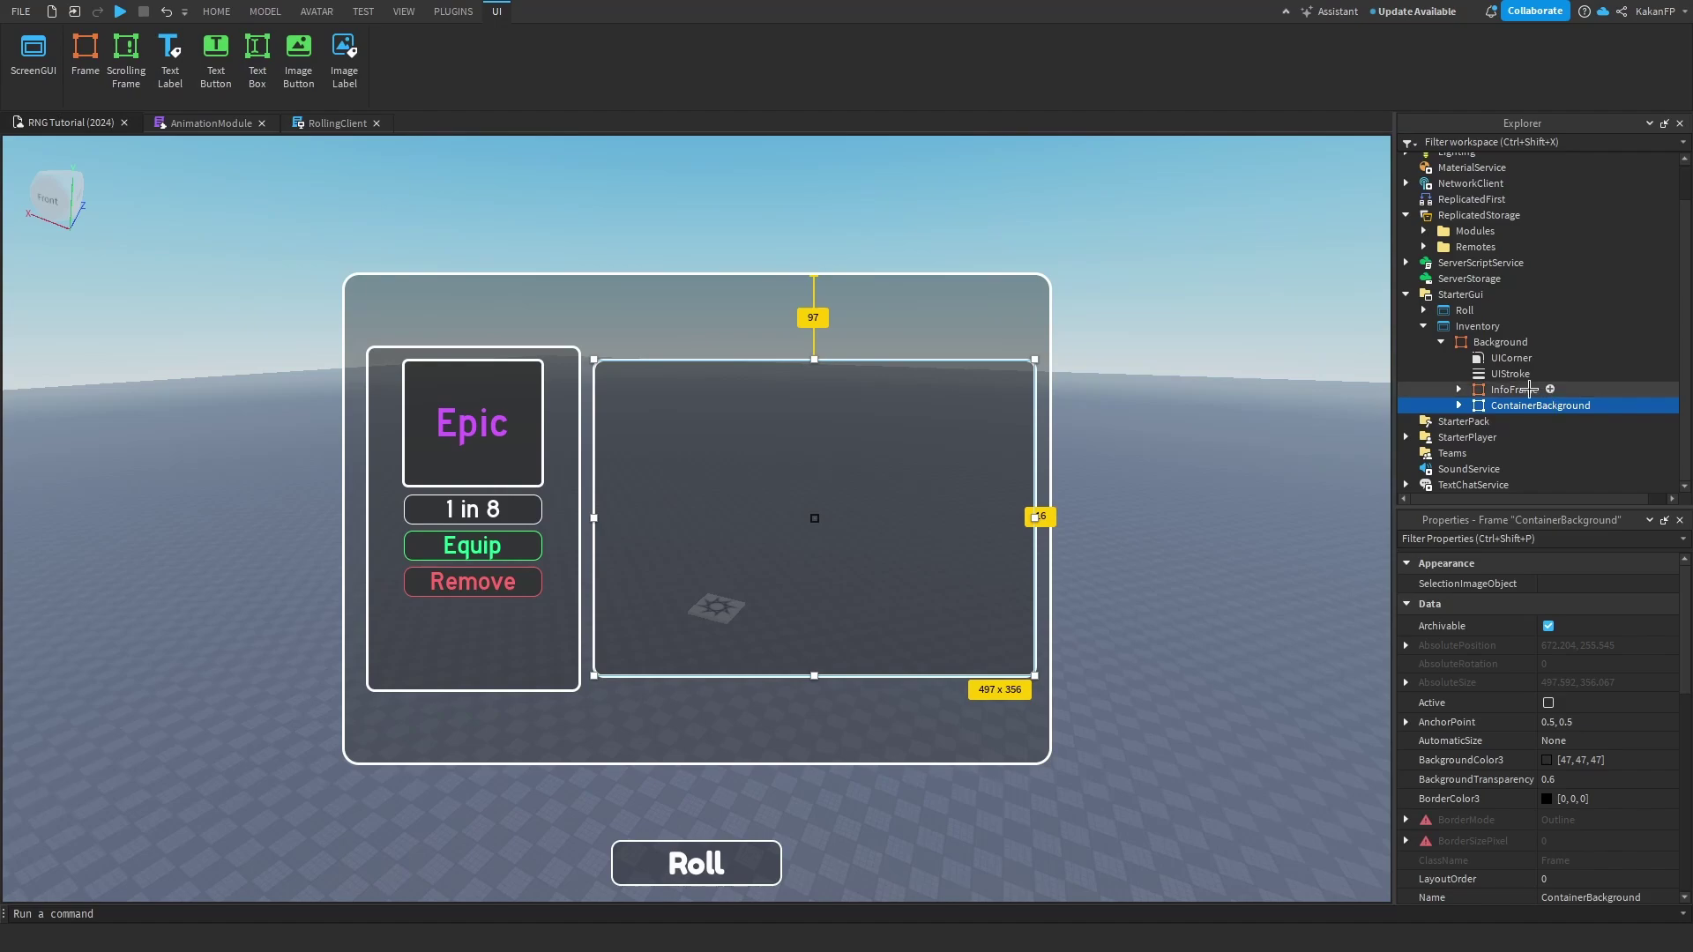
Insert a ScrollingFrame into ContainerBackground with AnchorPoint 0.5, 0.5.
click(1603, 404)
text(sc)
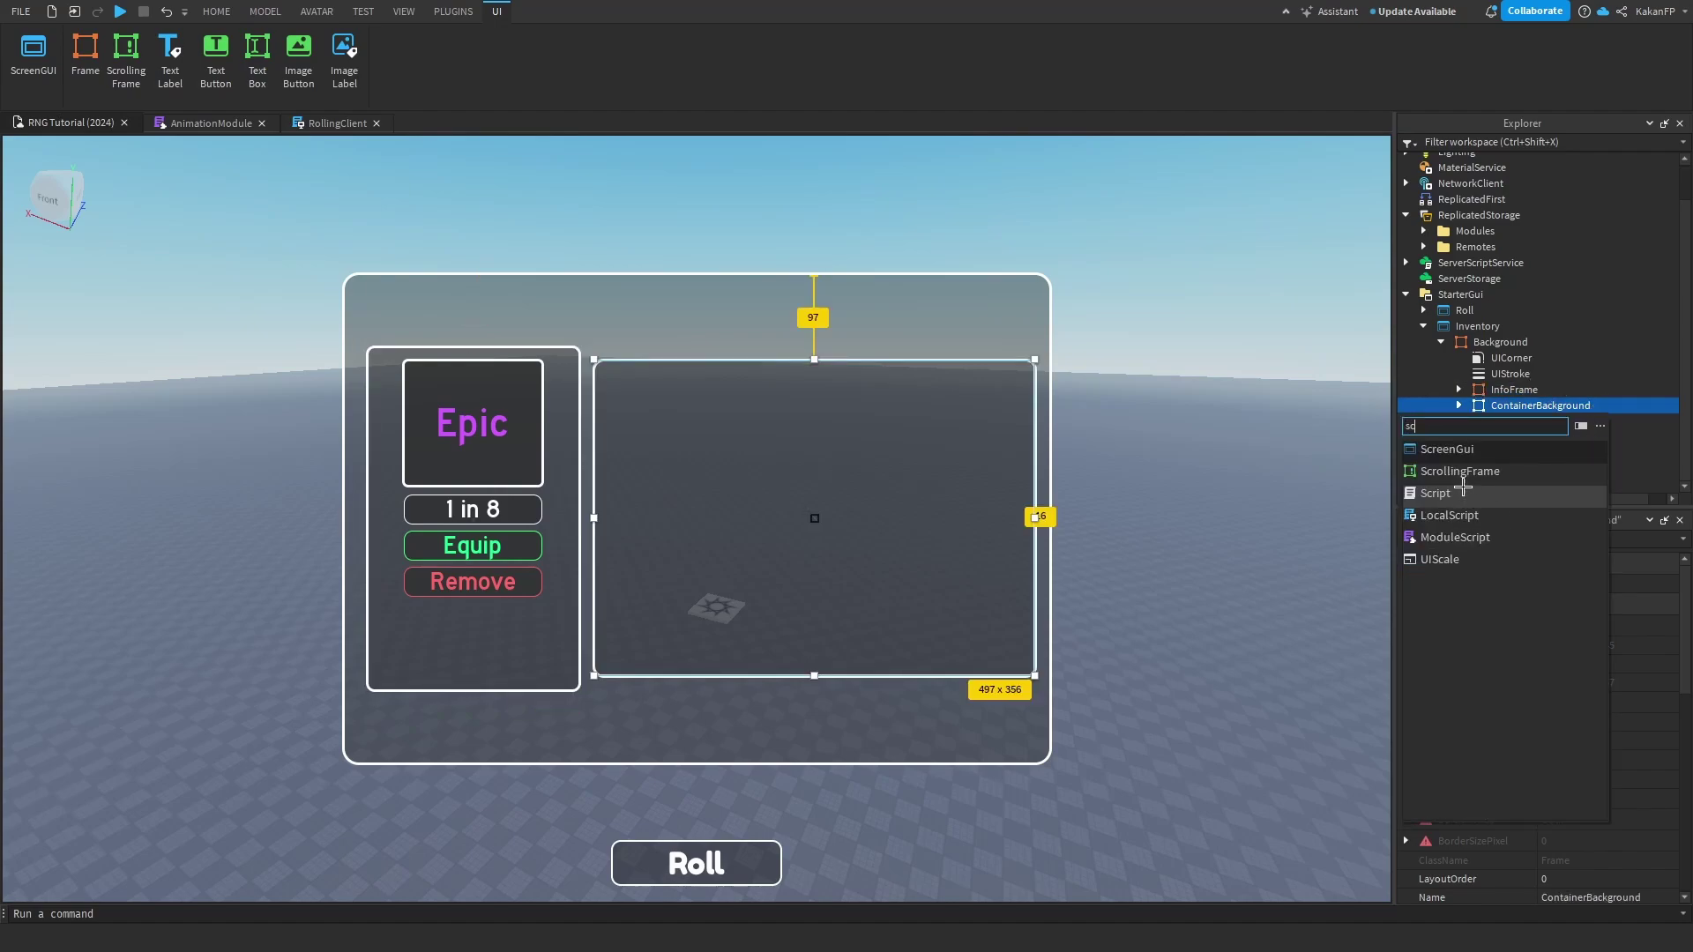
click(1466, 472)
click(1517, 454)
click(1580, 722)
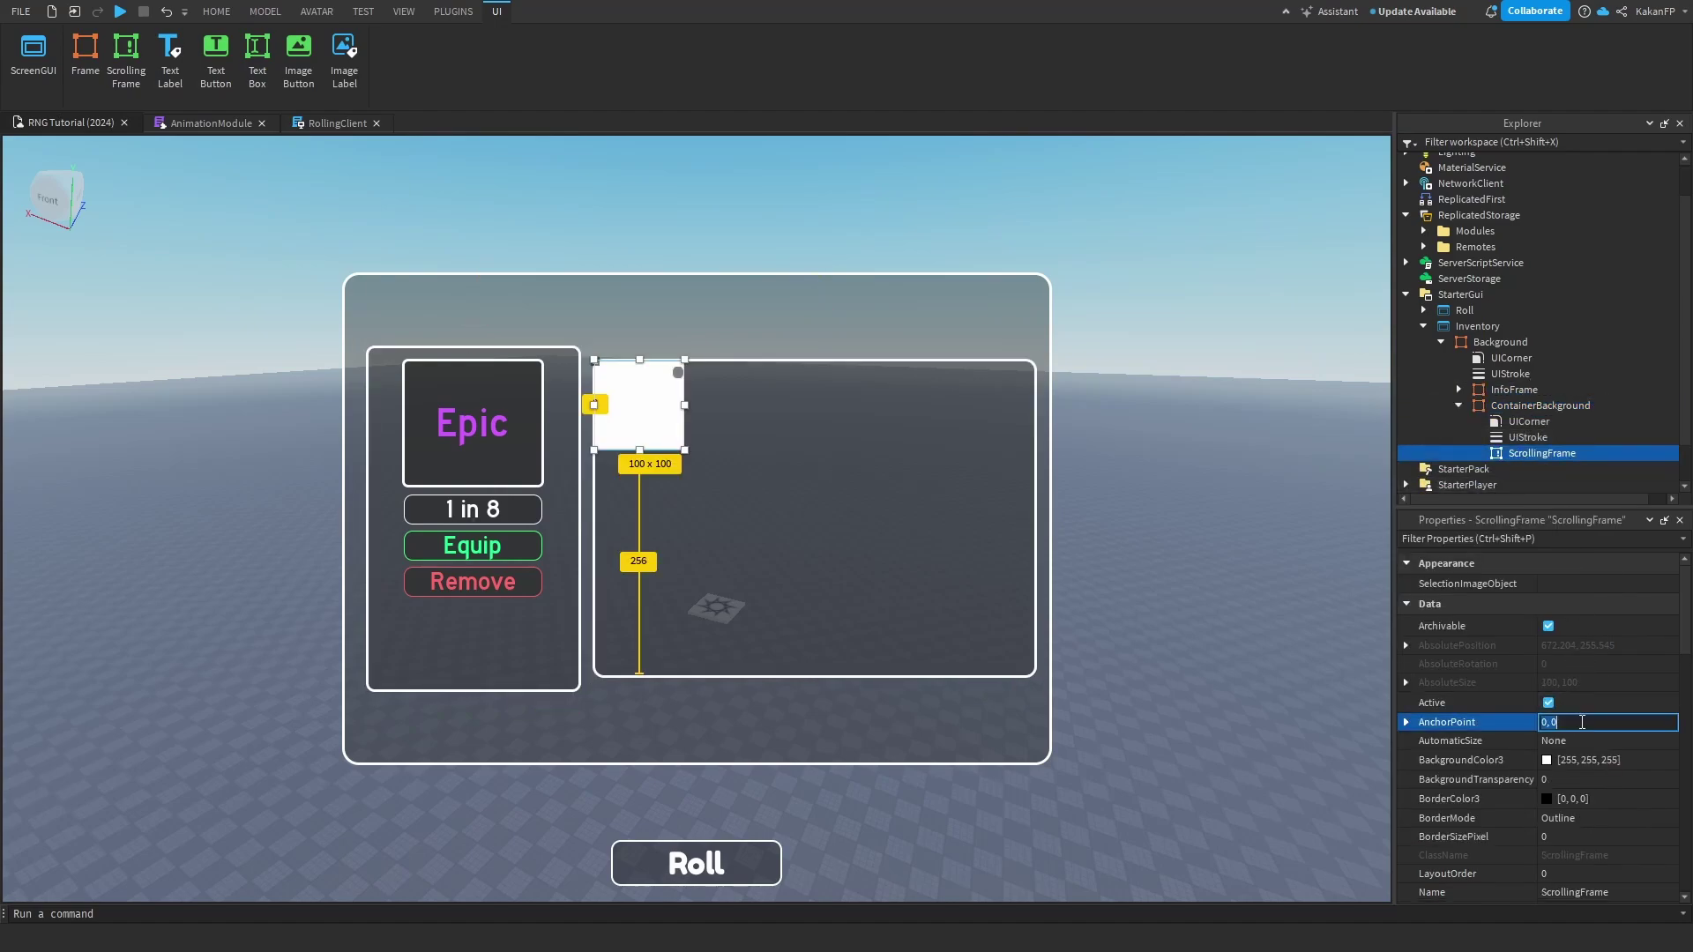
text(.5,.5)
key(Return)
Set the ScrollingFrame's Position to .5, .5 to centre it in the container.
scroll(1606, 749, down, 5)
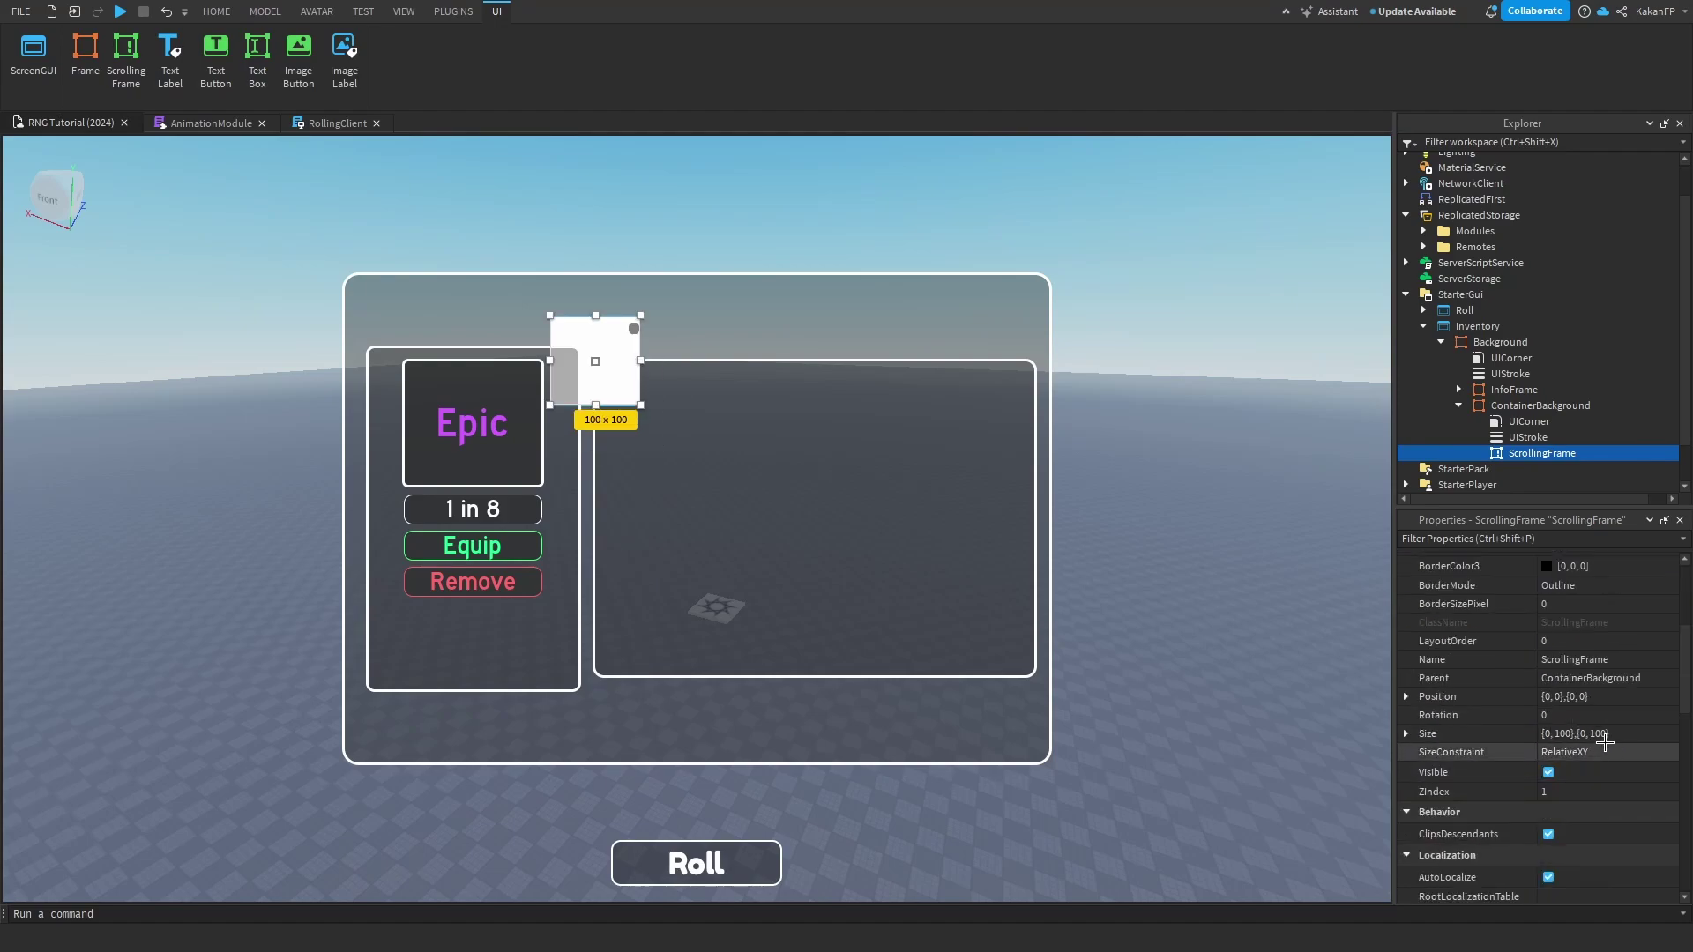
click(1603, 697)
text(.5,.,5,)
key(Return)
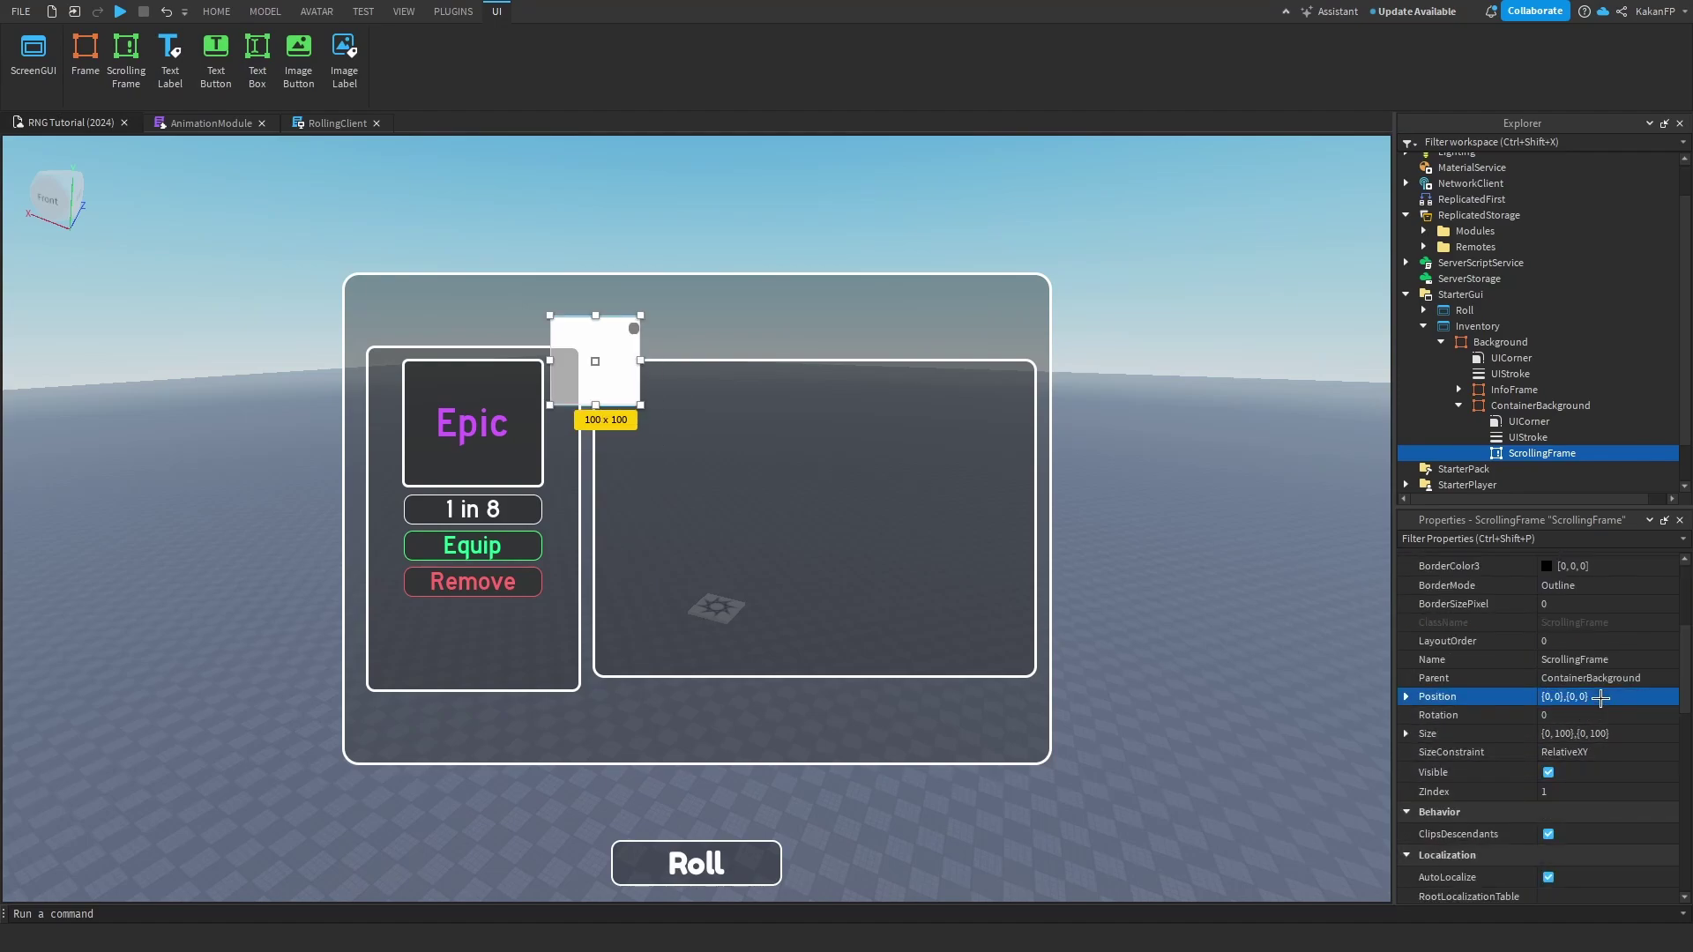
click(1601, 699)
text(.5,.5)
key(Return)
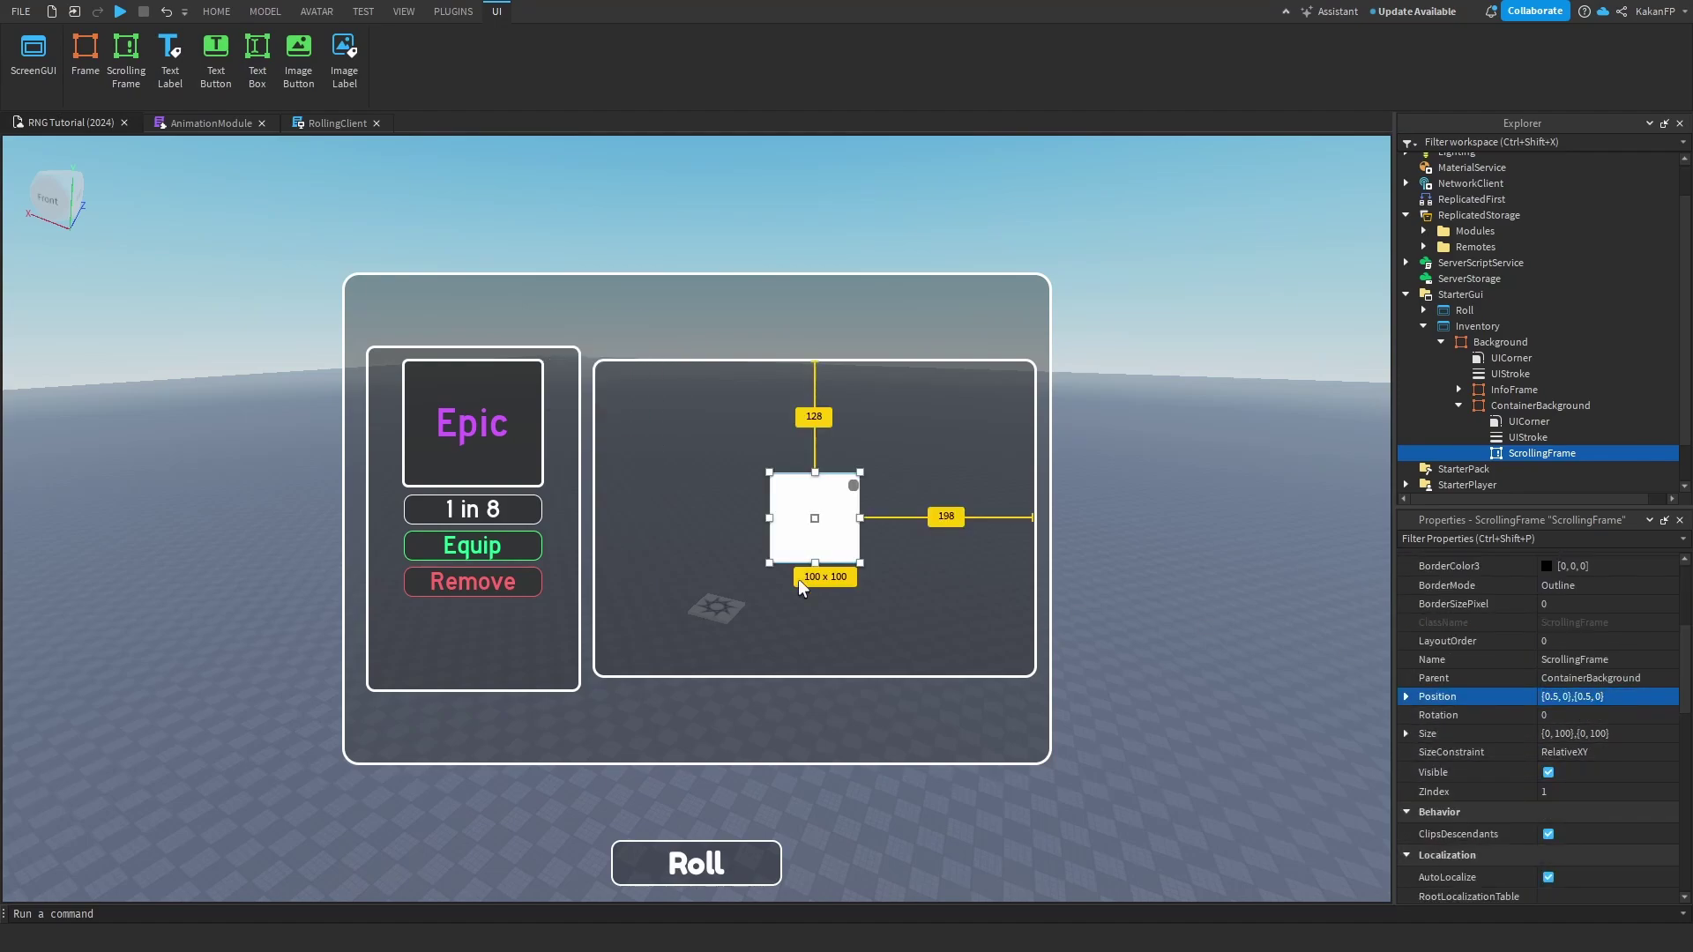
Convert the ScrollingFrame's size to scale units with the unit conversion plugin.
click(454, 11)
click(931, 62)
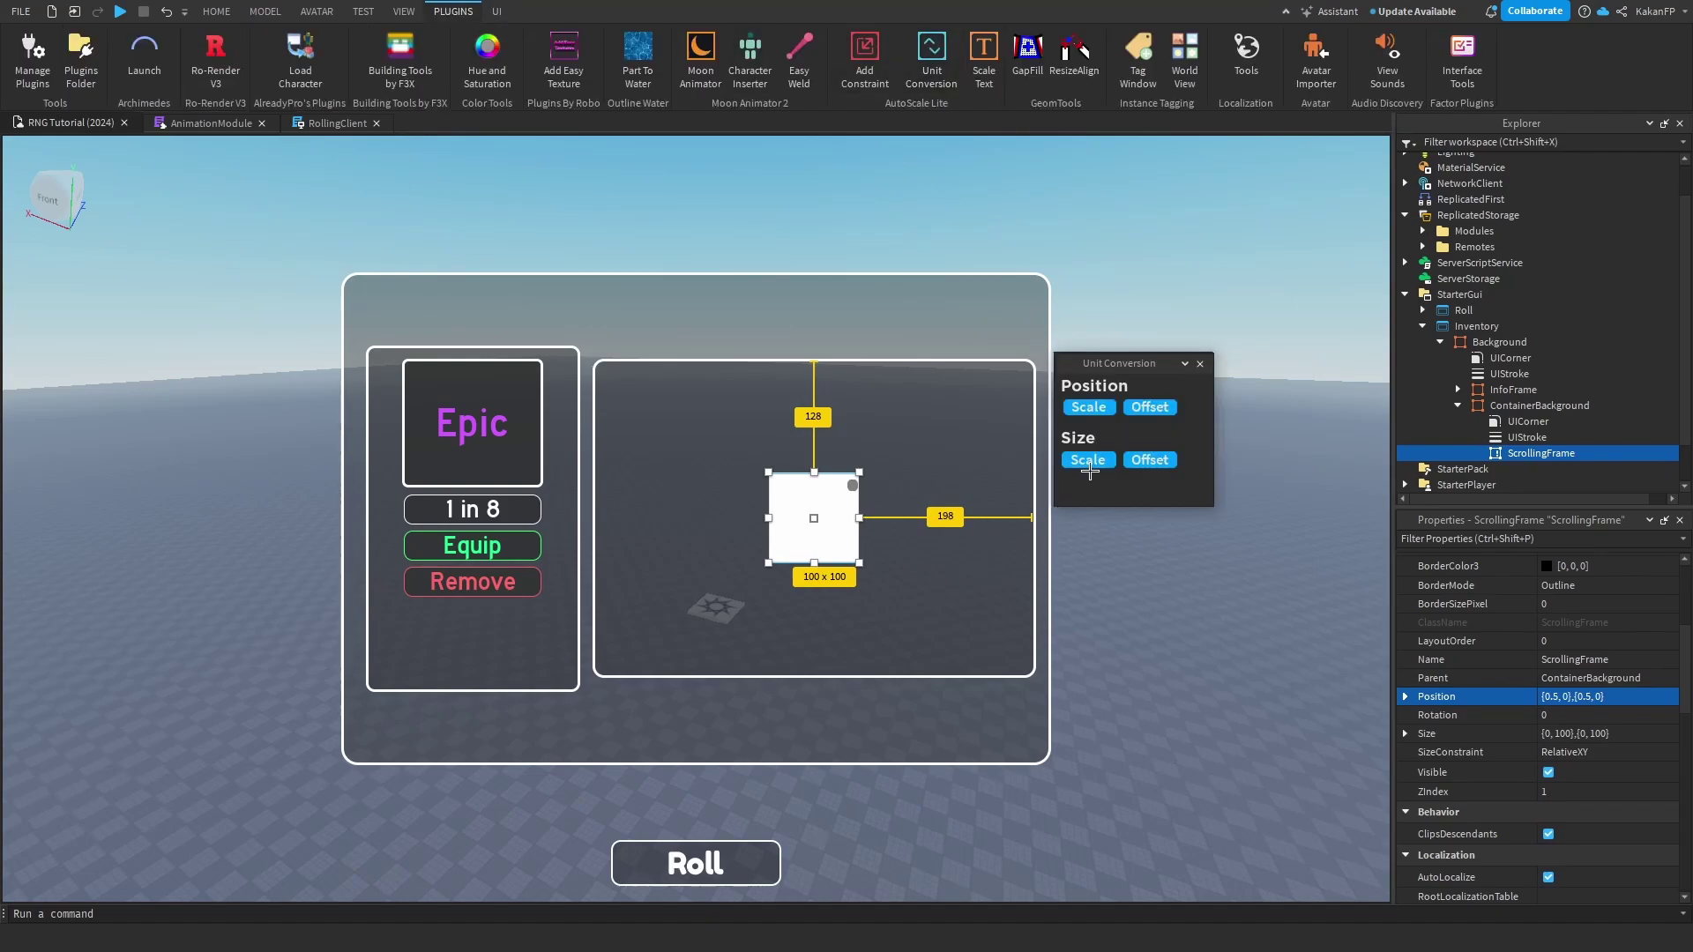
click(1091, 458)
click(1200, 362)
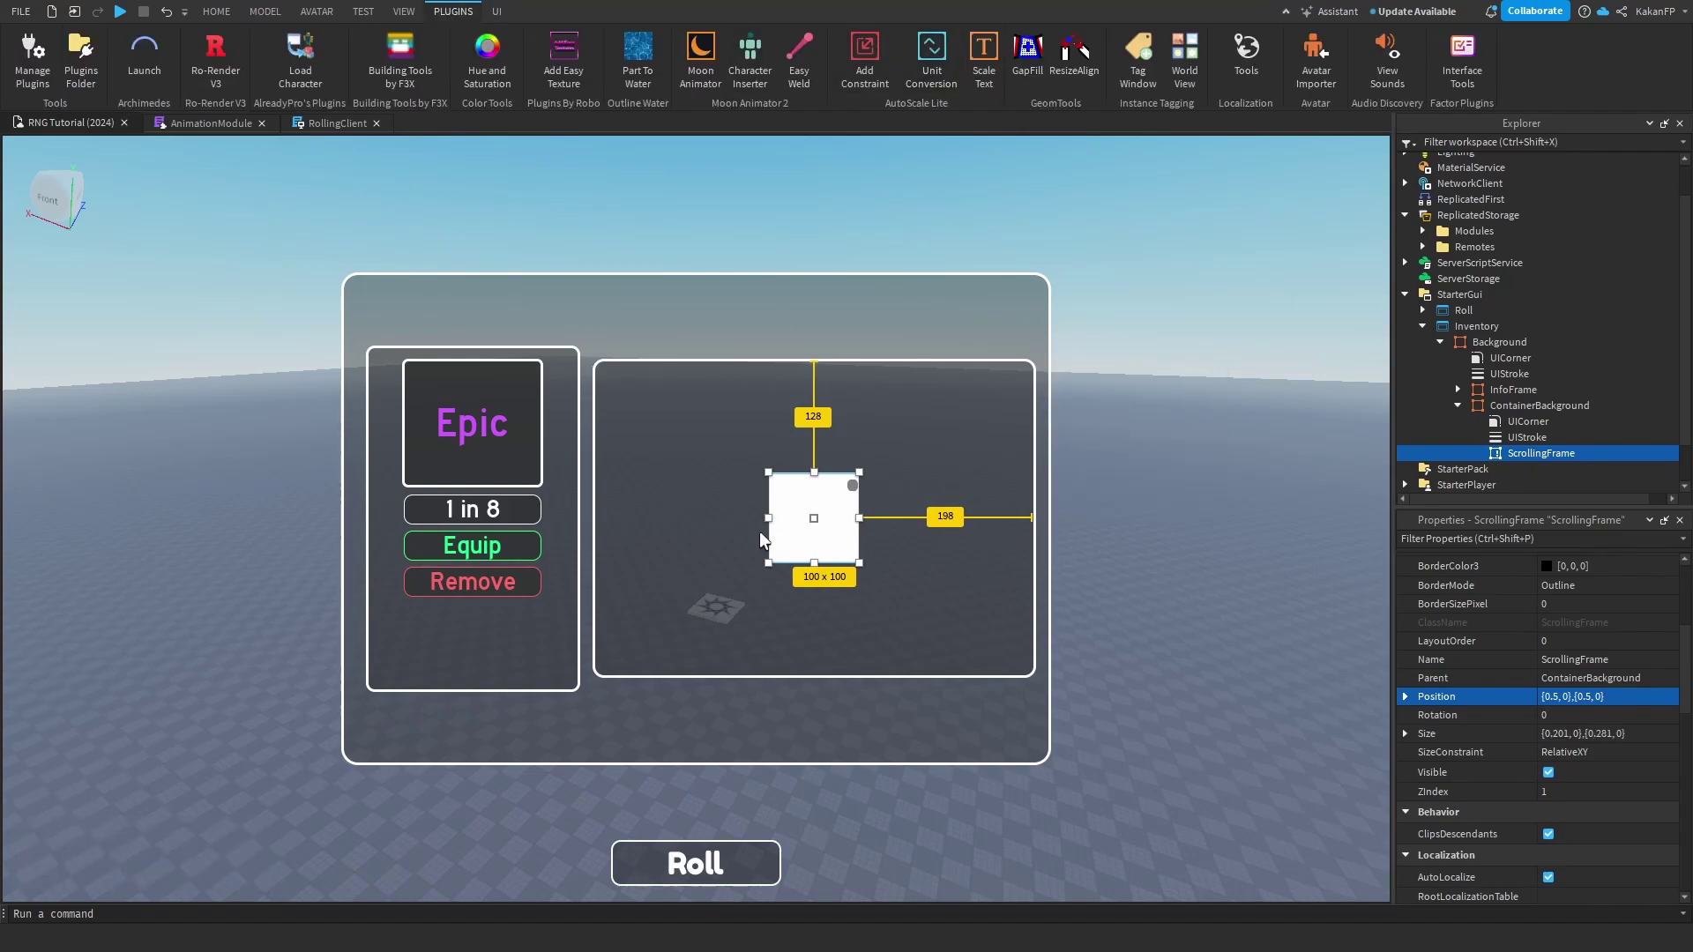
Drag the ScrollingFrame's edges out to {0.964,0},{0.946,0}, centred within ContainerBackground.
drag(770, 519, 609, 523)
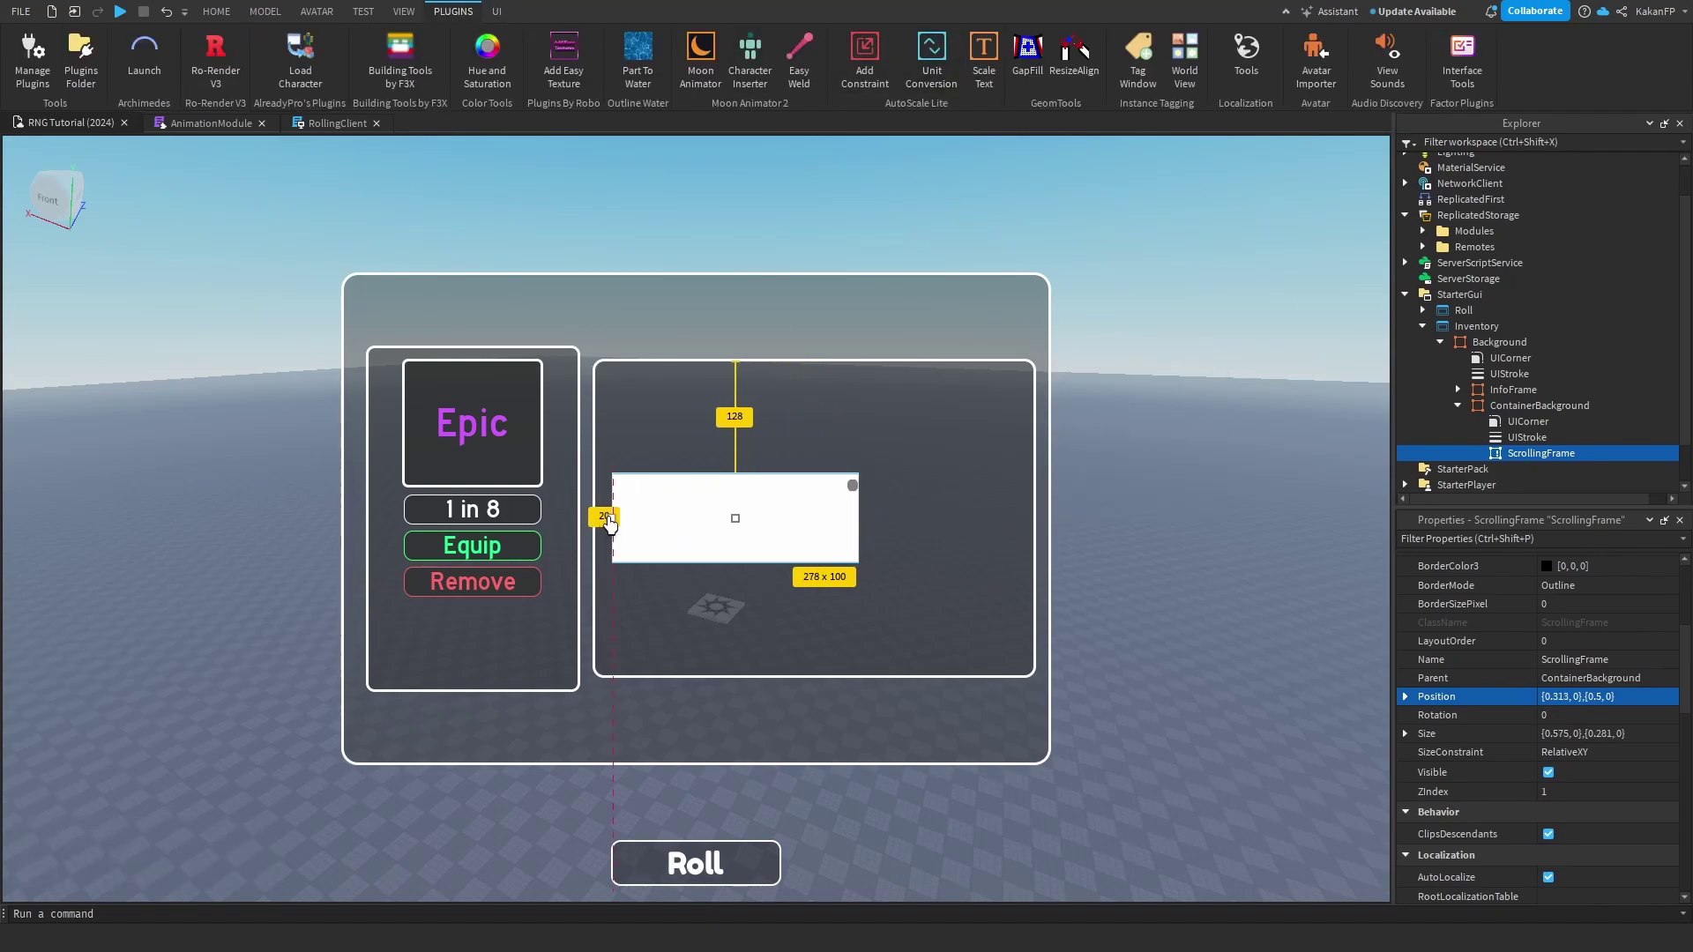
drag(737, 474, 748, 369)
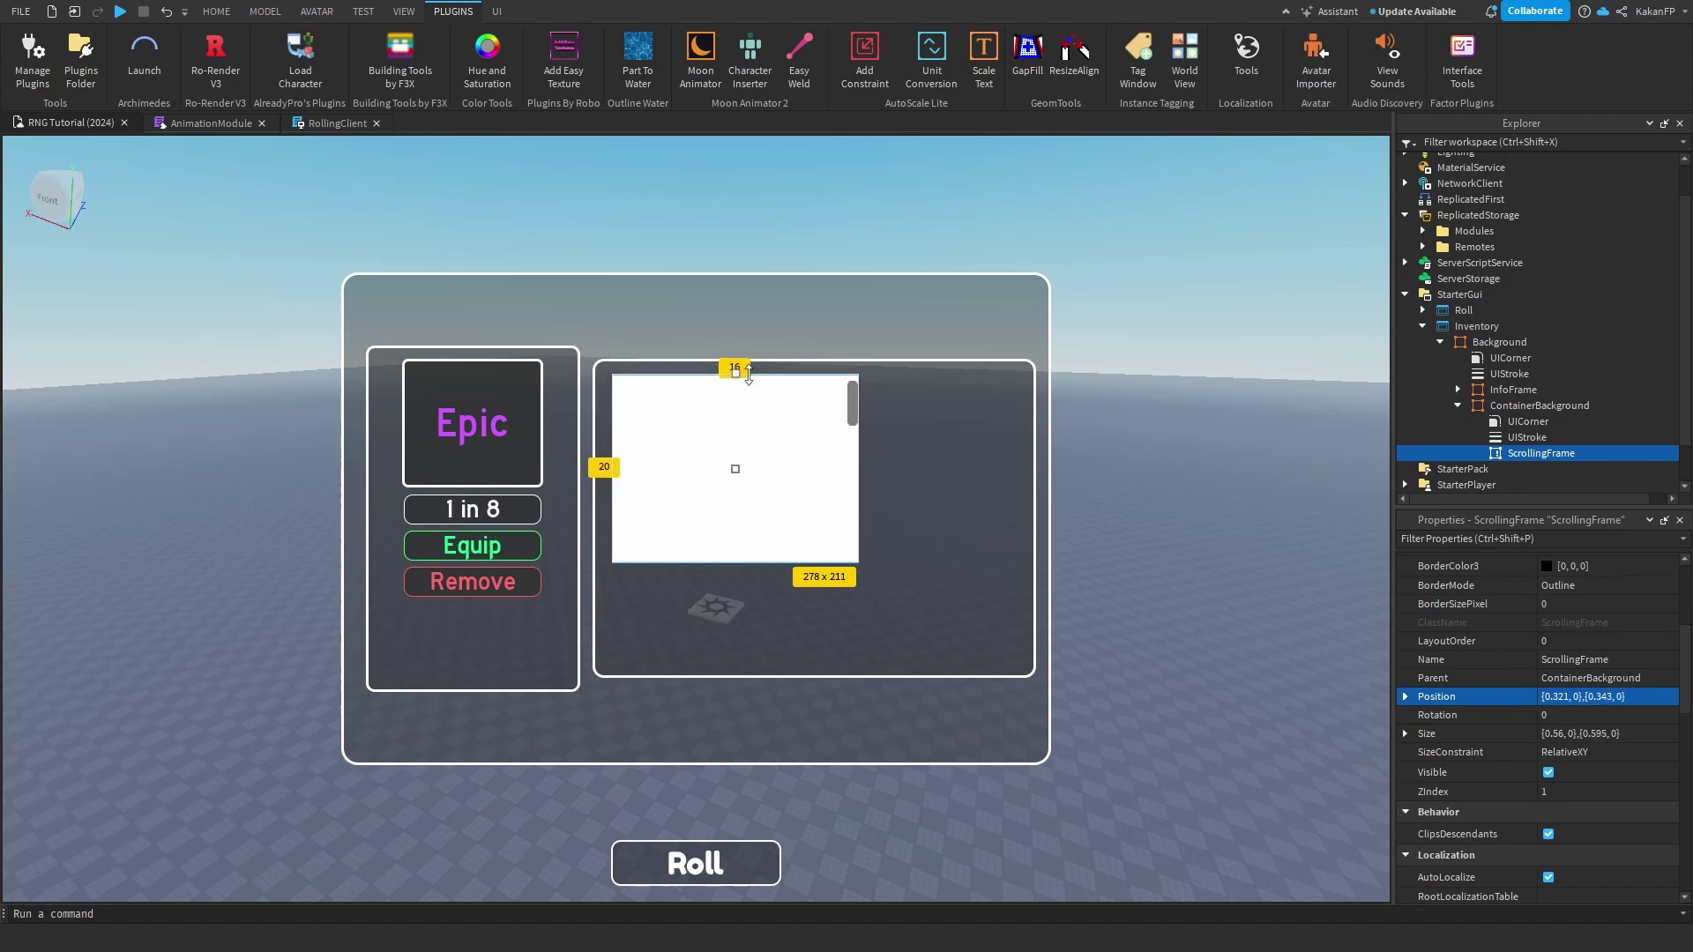
drag(862, 480, 1027, 513)
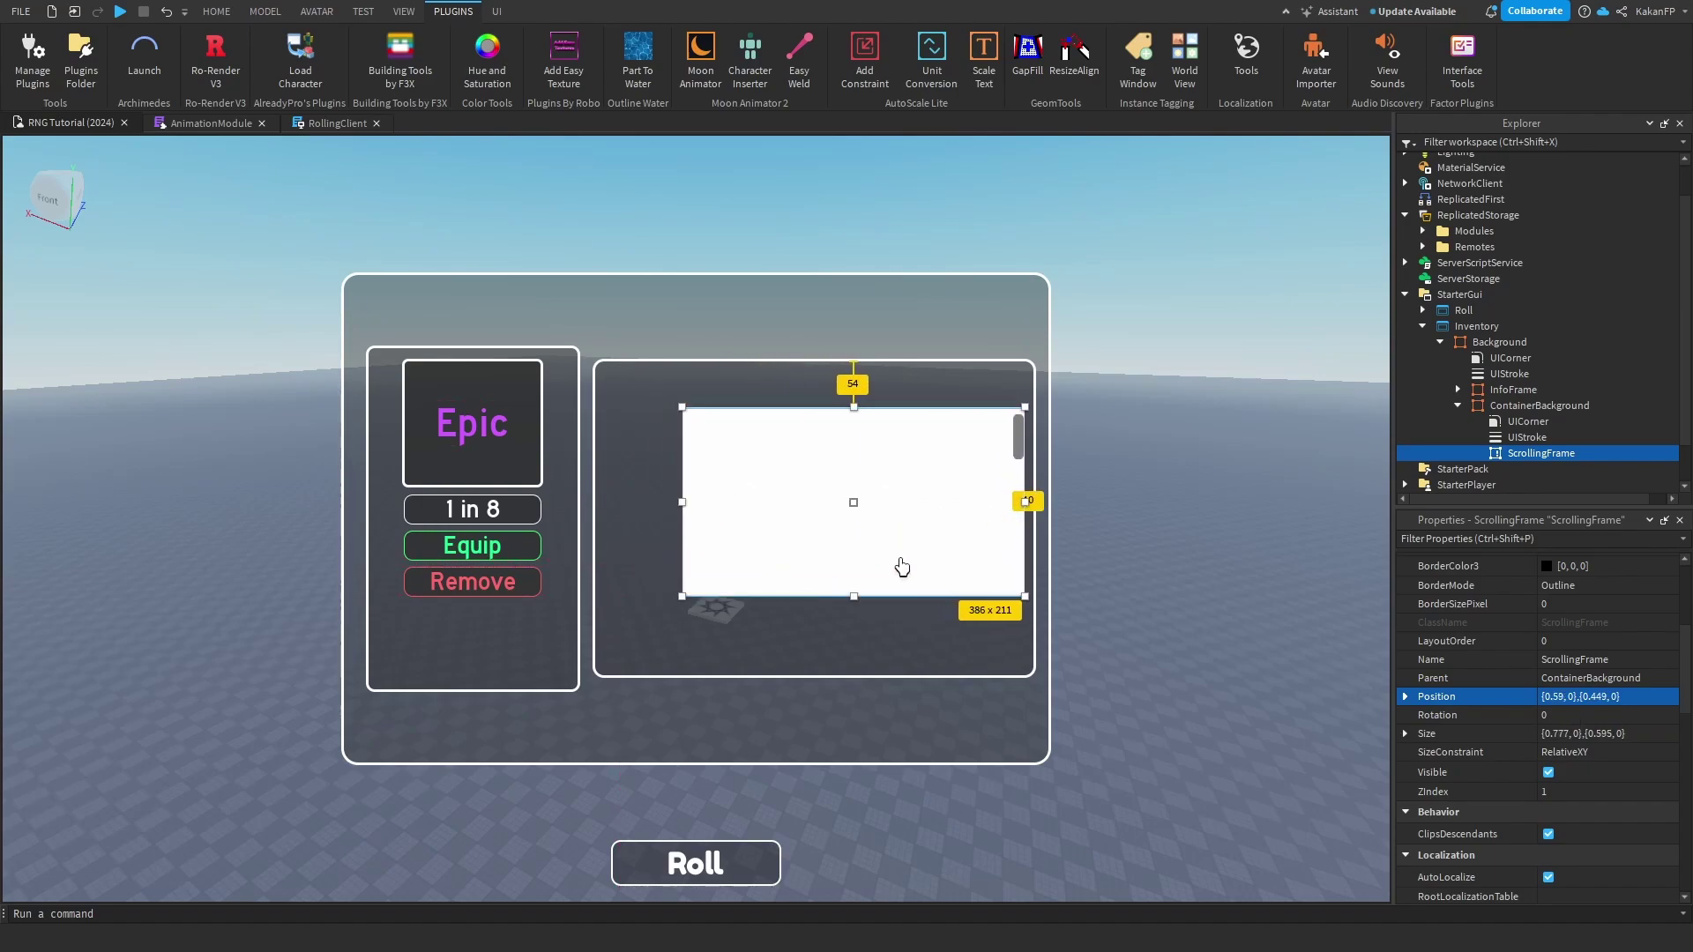
drag(857, 604, 855, 670)
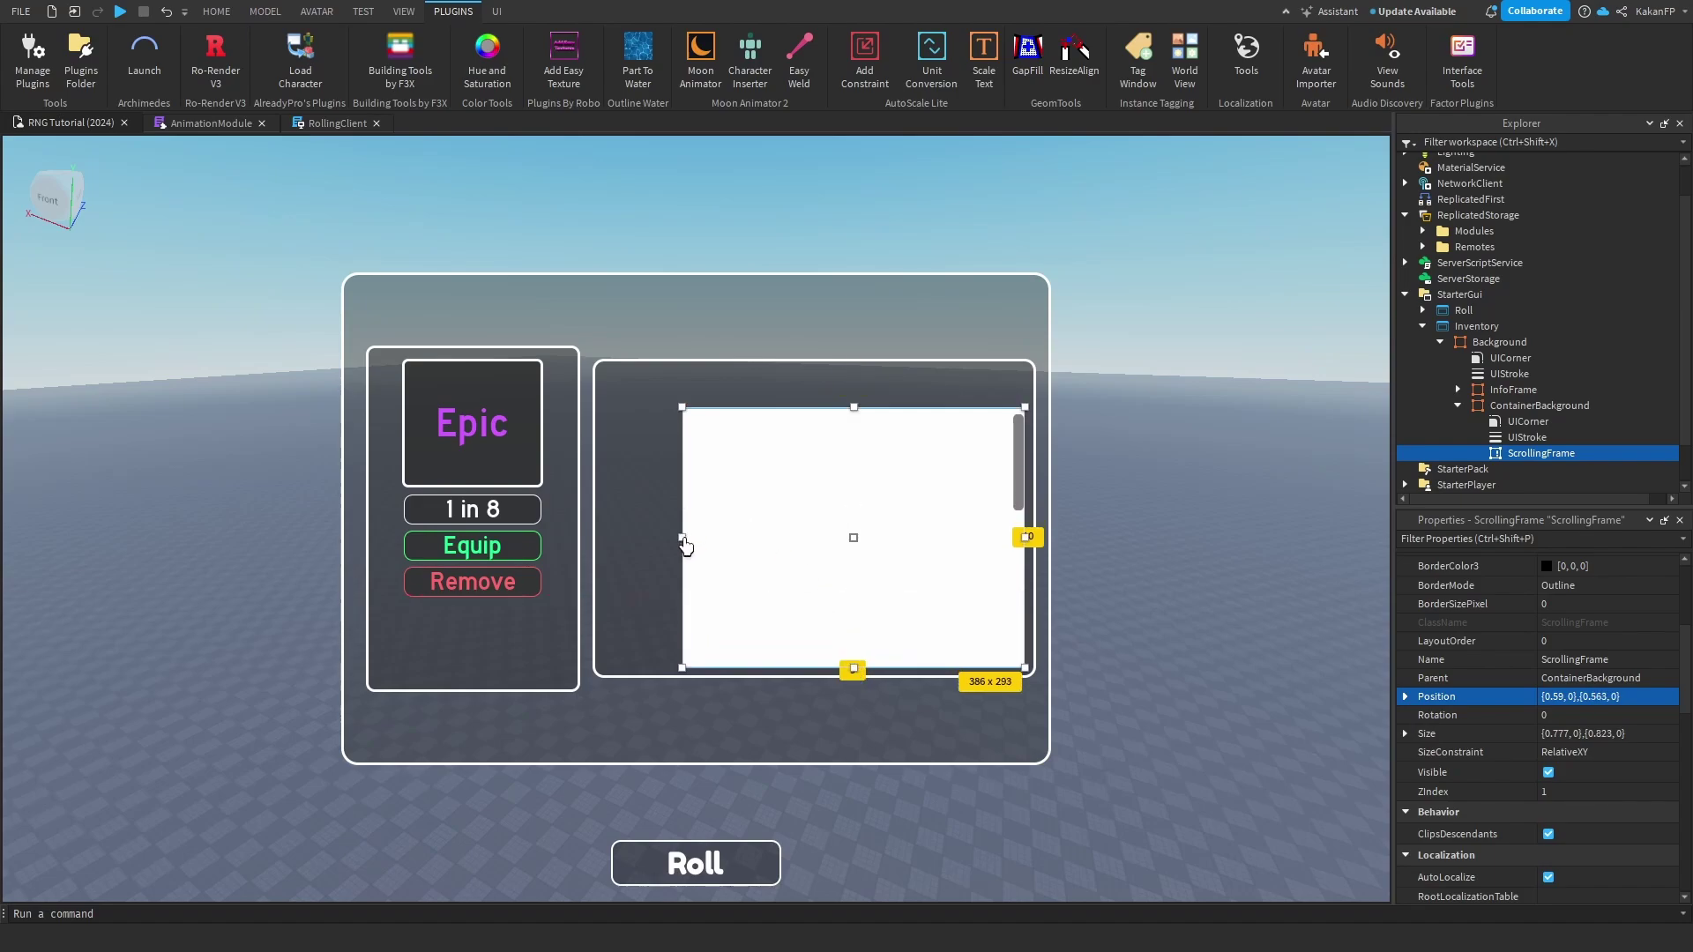
drag(685, 545, 600, 541)
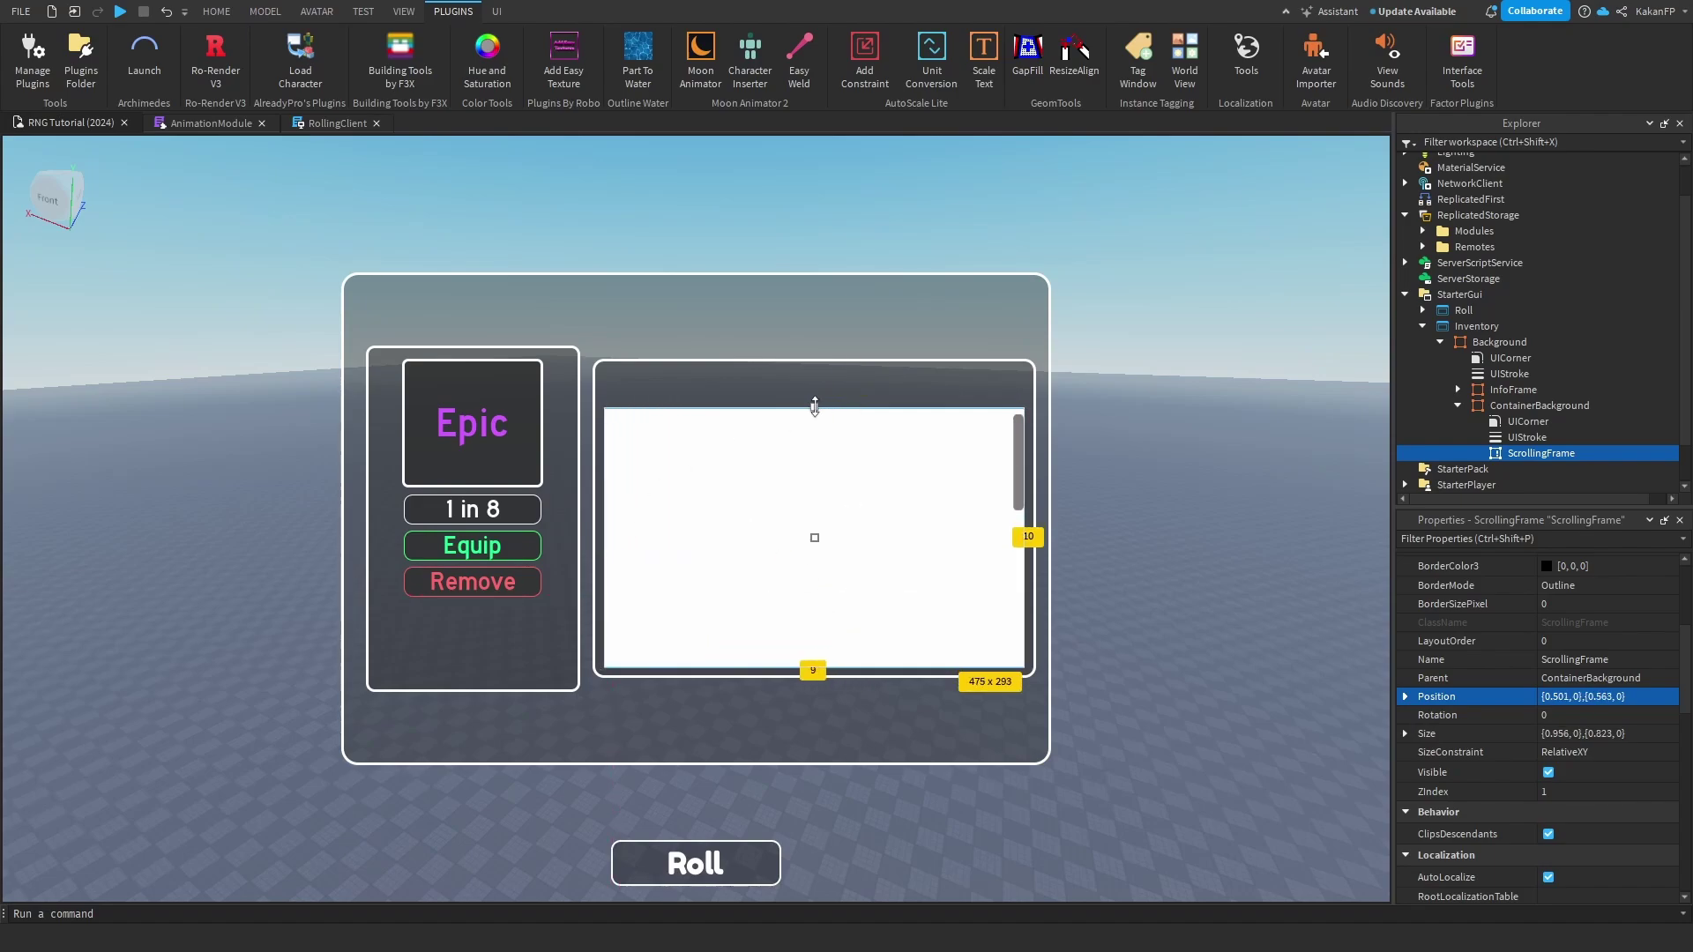
drag(815, 406, 810, 369)
drag(835, 521, 838, 520)
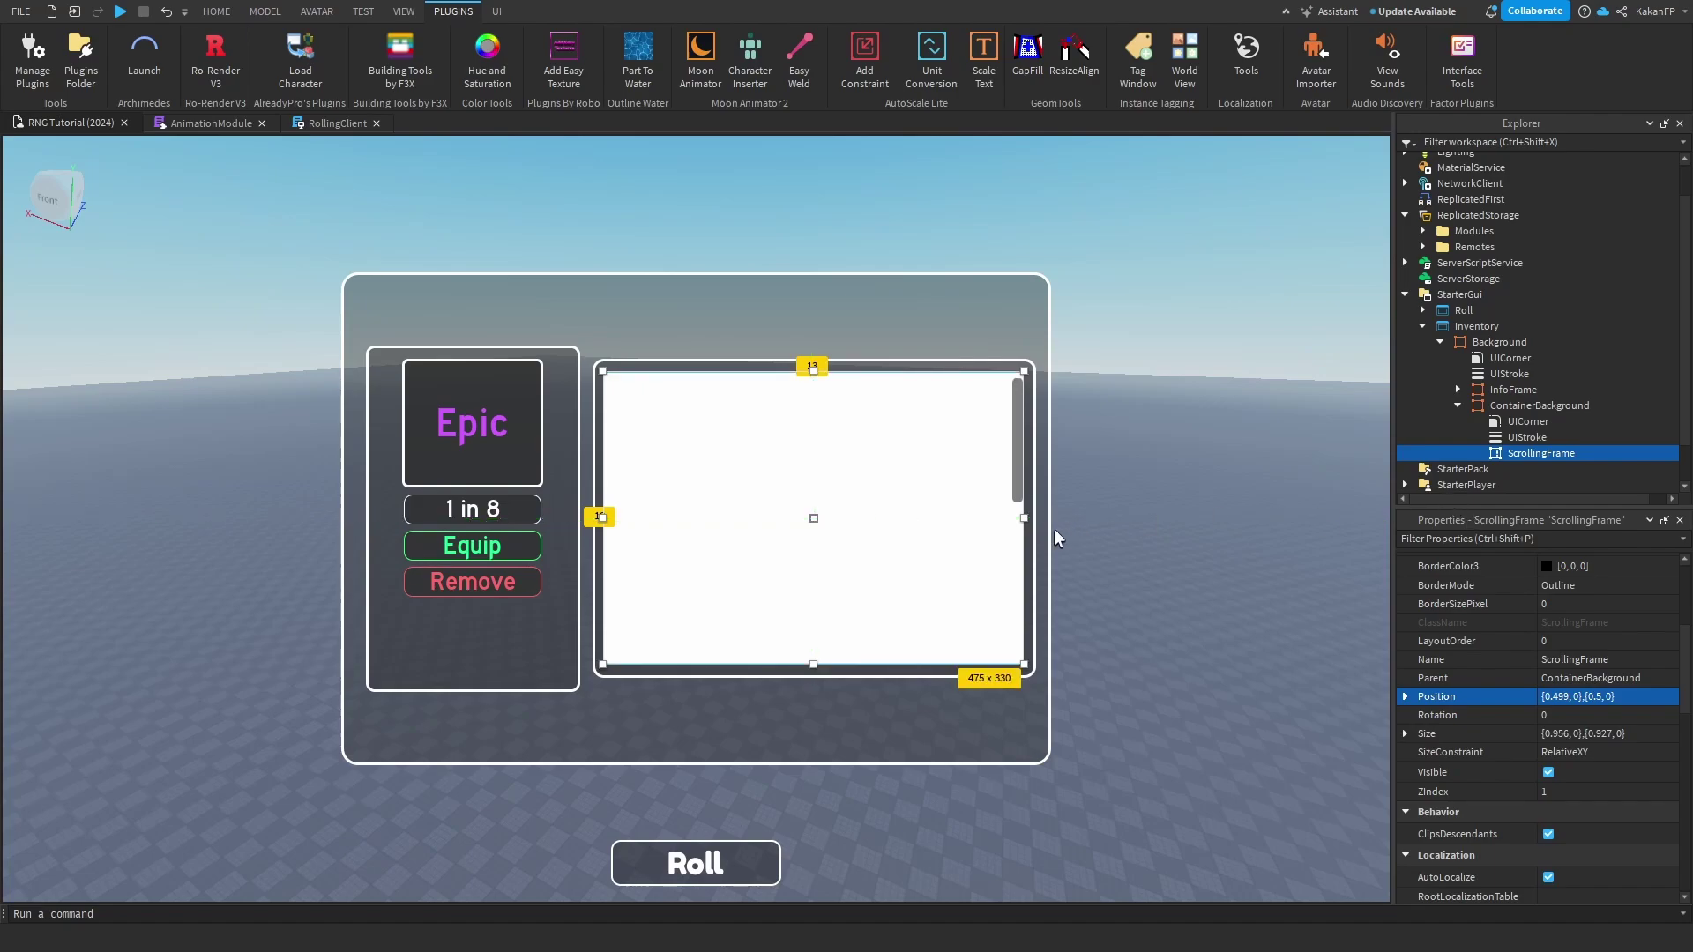
drag(813, 666, 813, 675)
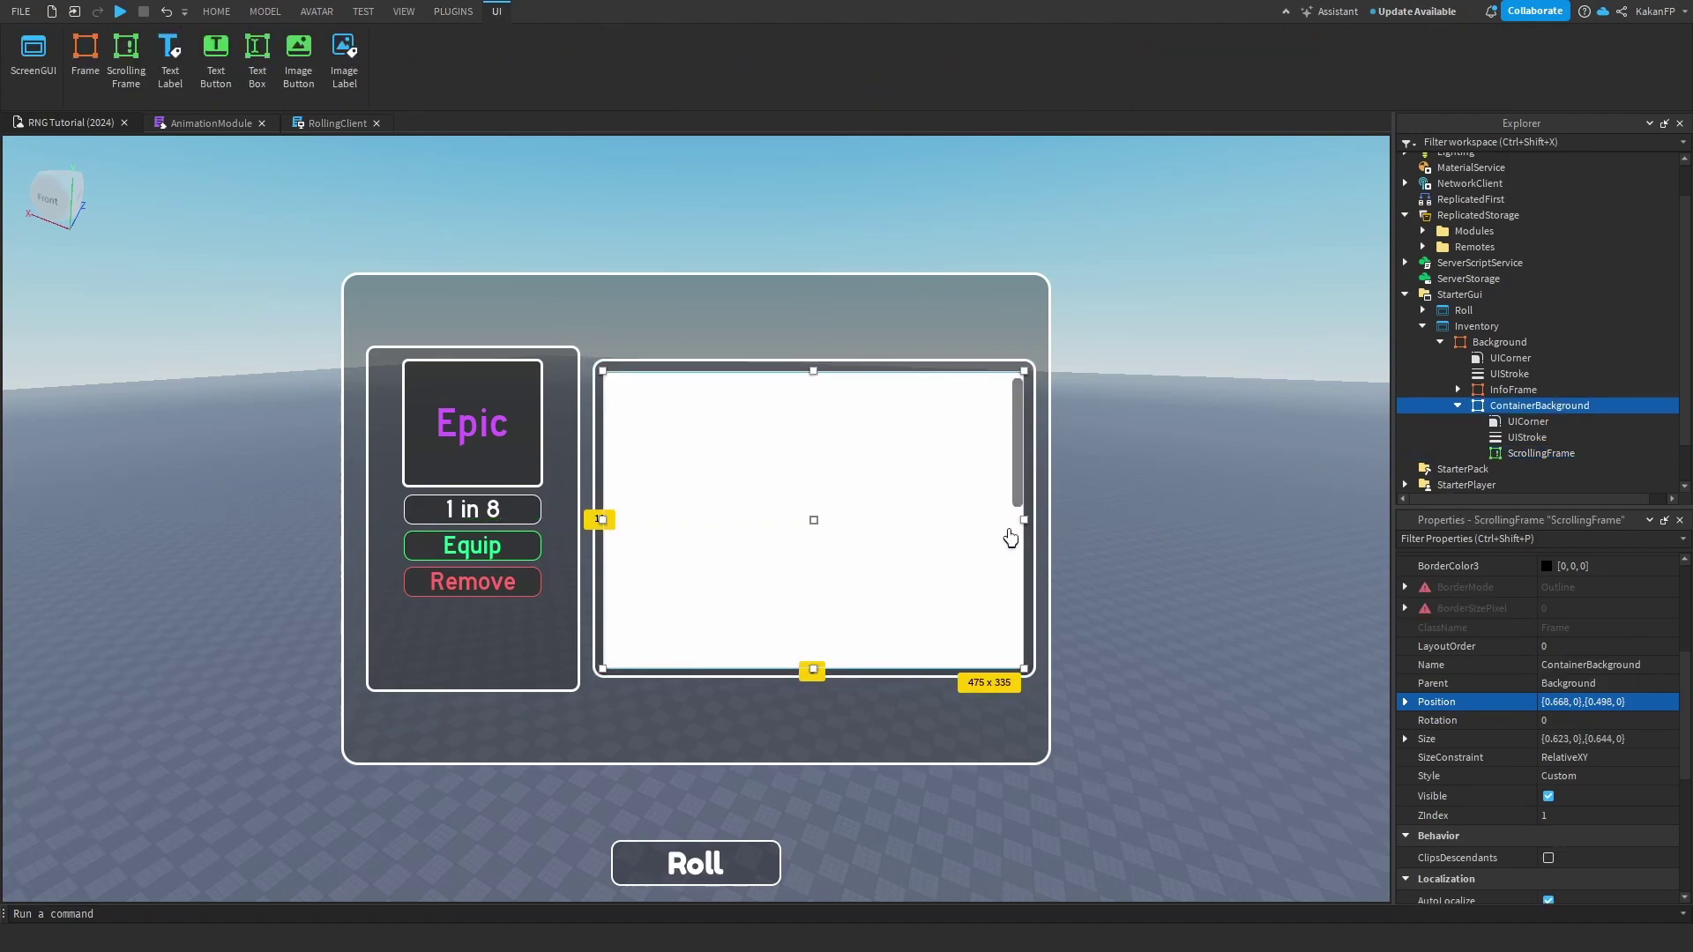
drag(1025, 523, 1028, 521)
drag(816, 376, 816, 373)
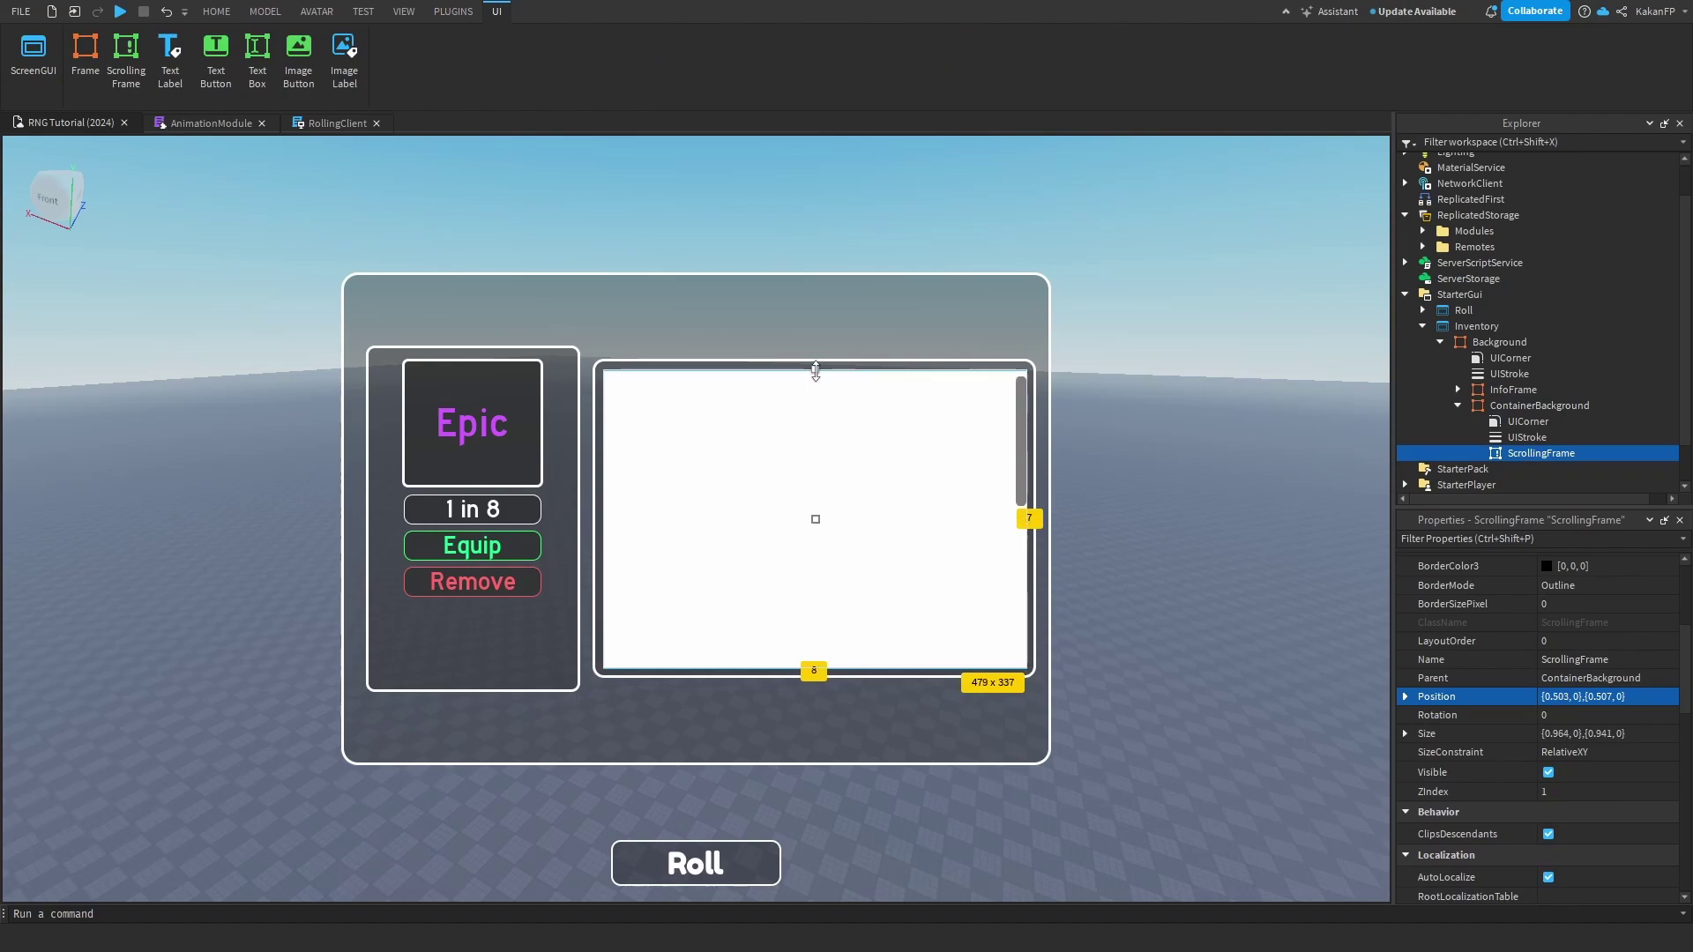
drag(852, 496, 848, 494)
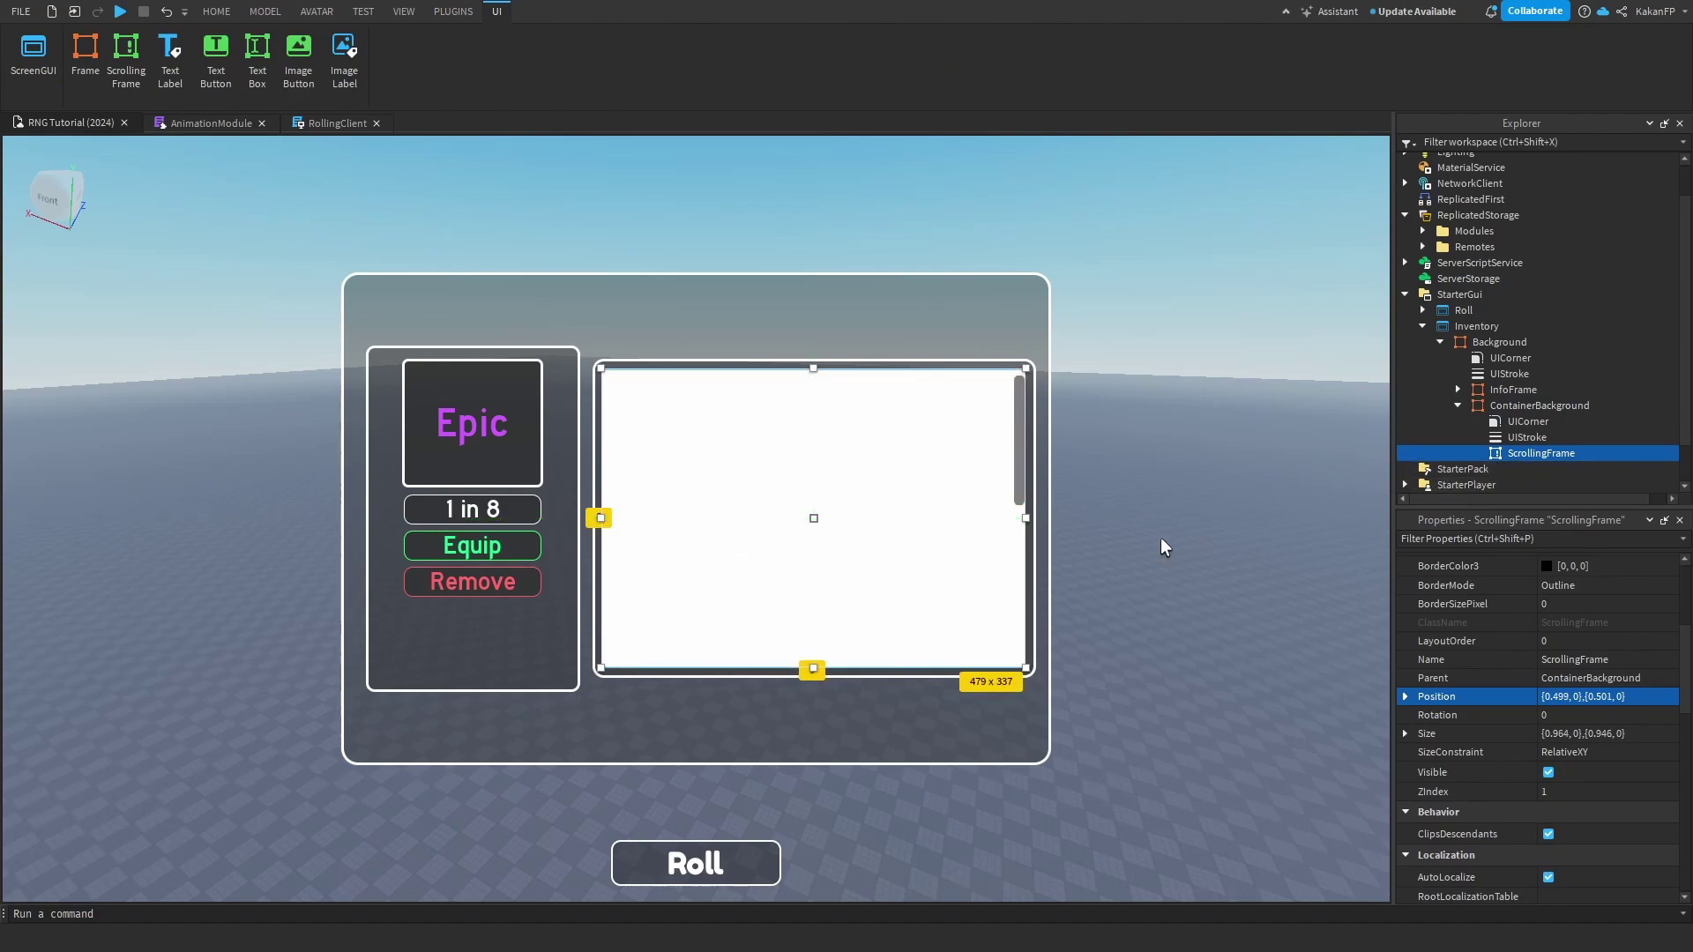
Give the ScrollingFrame a dark grey [46,46,46] background colour sampled from the screen.
scroll(1585, 683, up, 2)
scroll(1585, 683, up, 2)
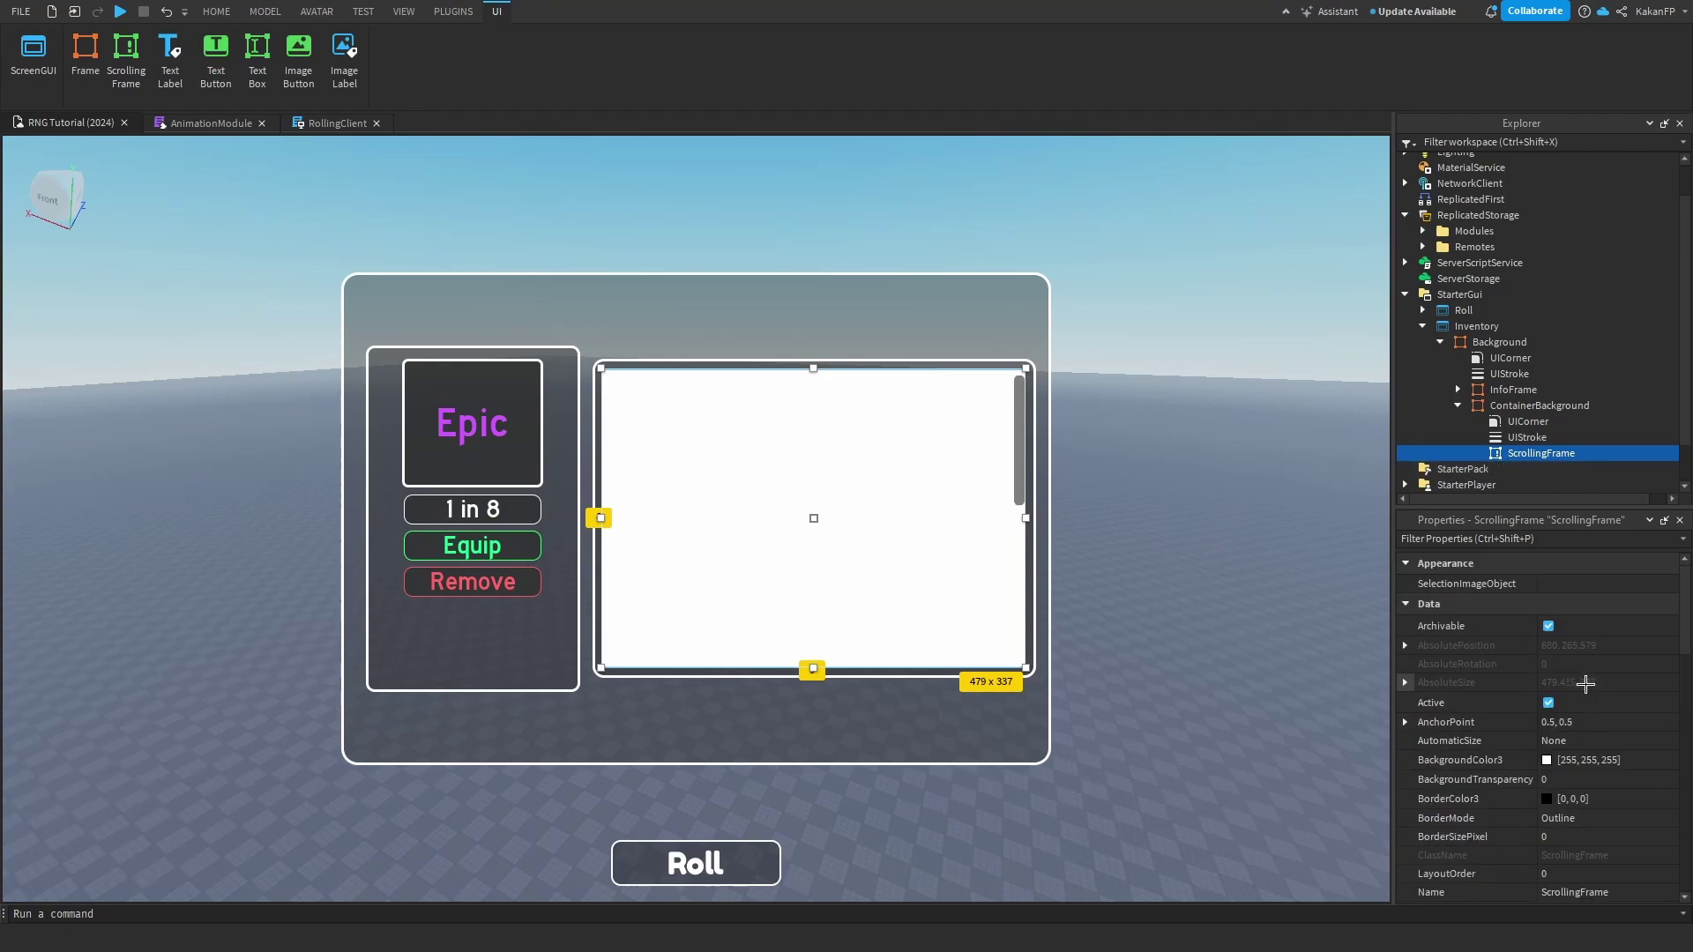
click(1547, 760)
click(742, 473)
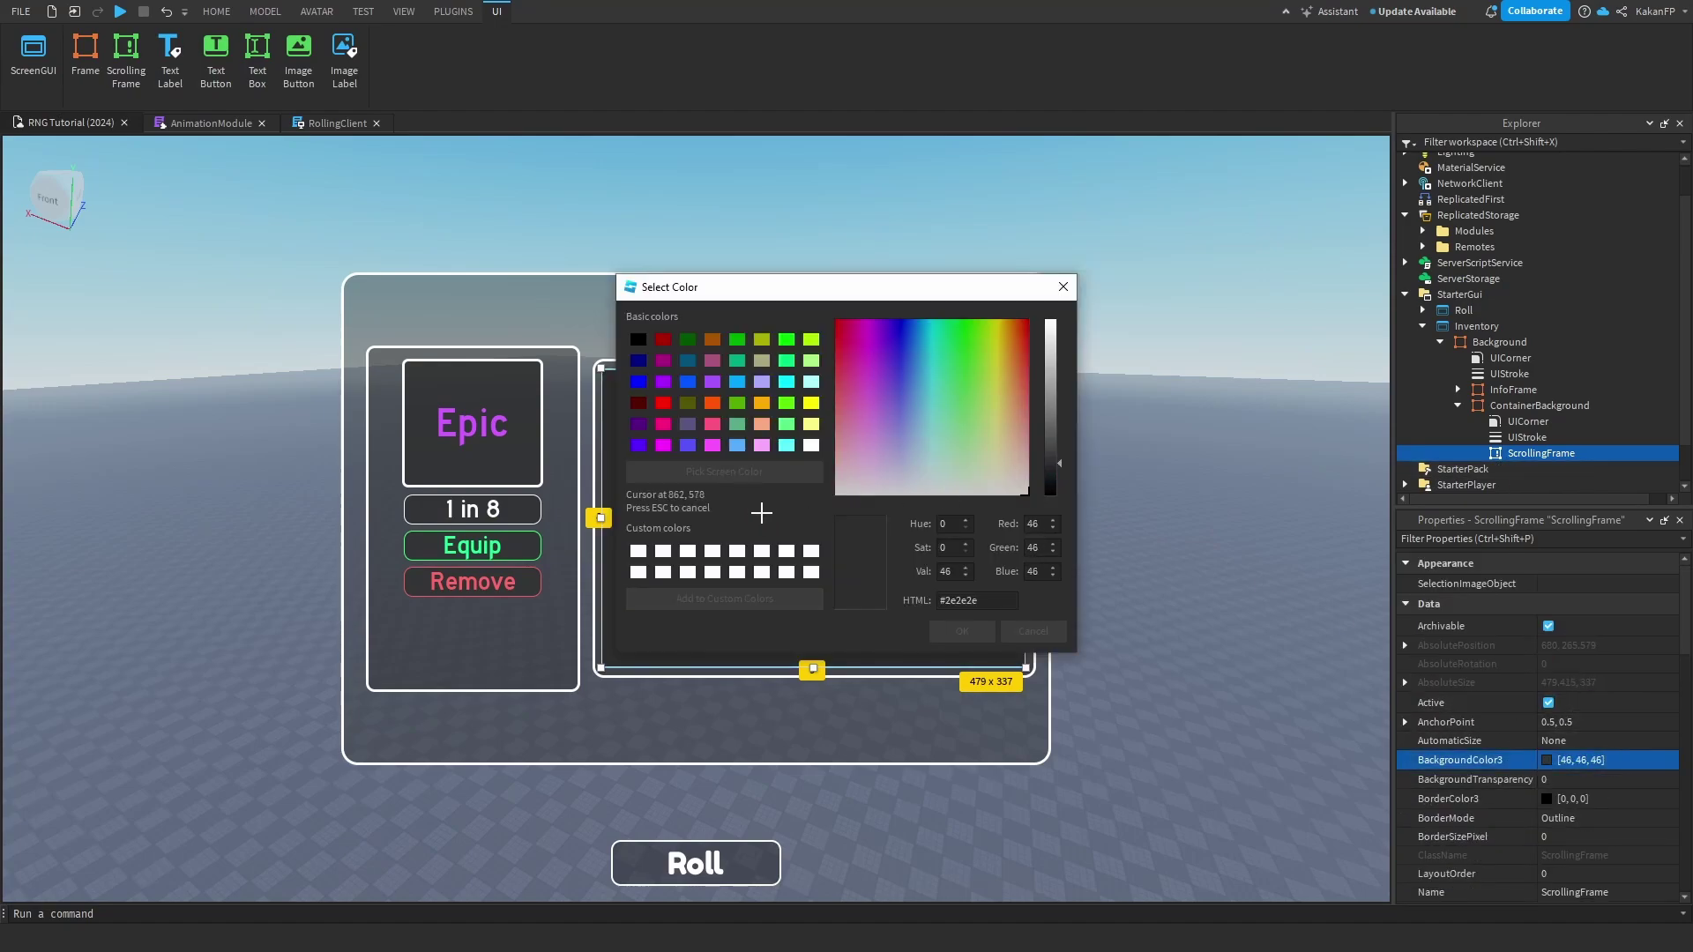
click(773, 524)
drag(921, 296, 1284, 341)
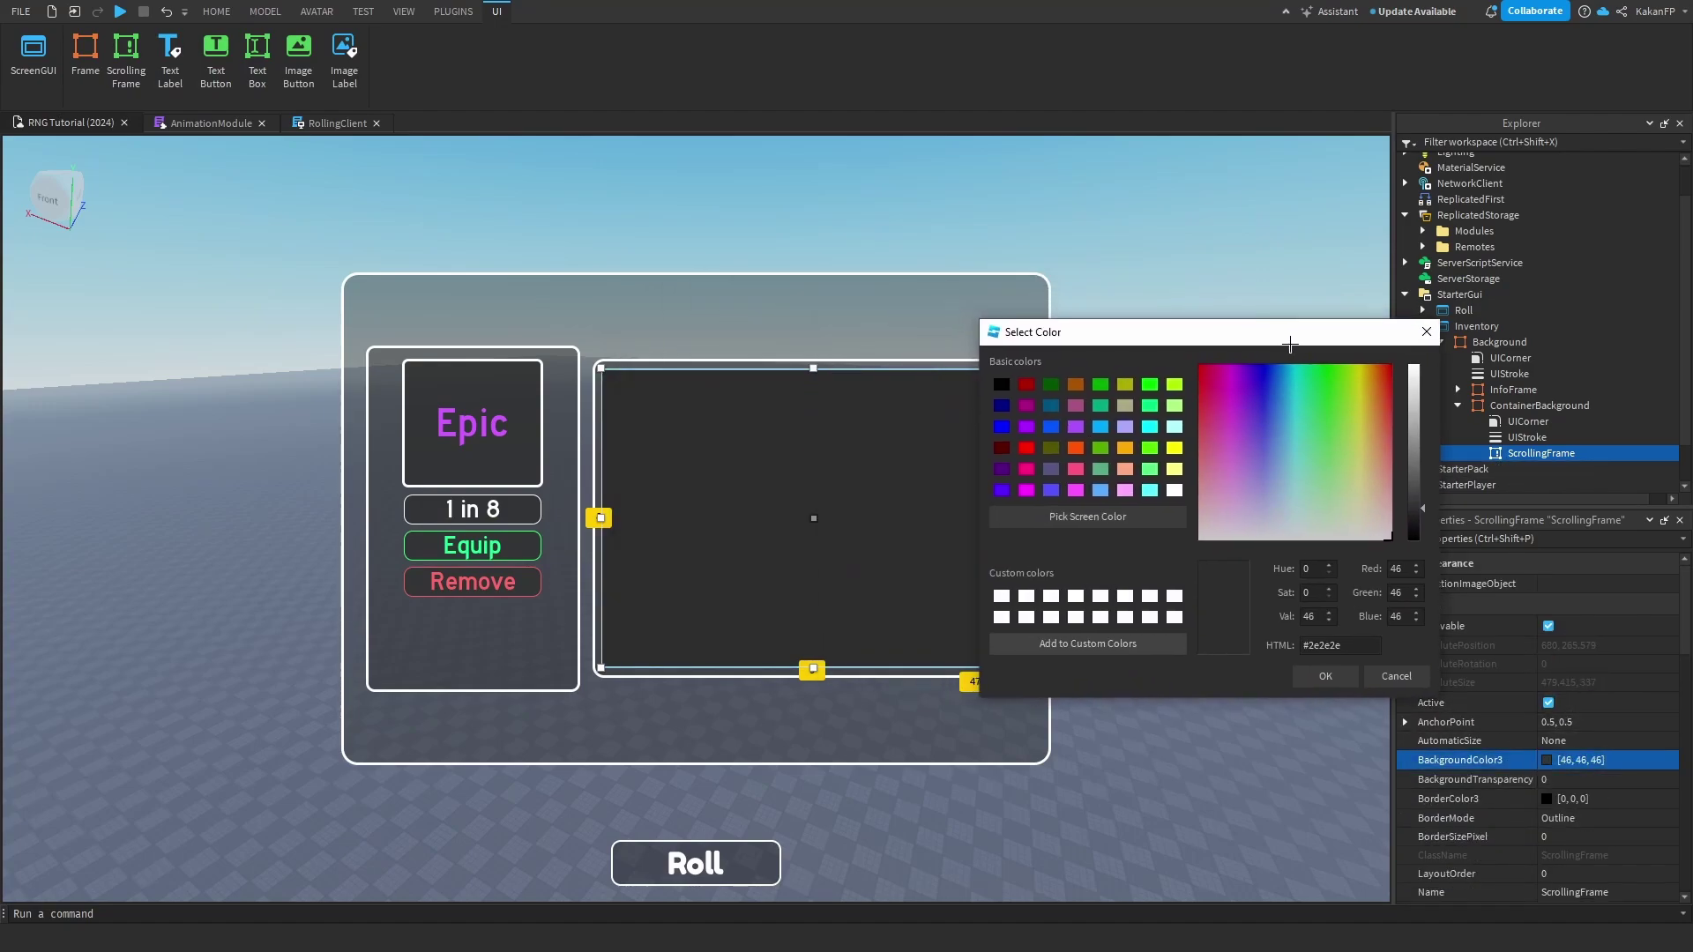
click(1323, 675)
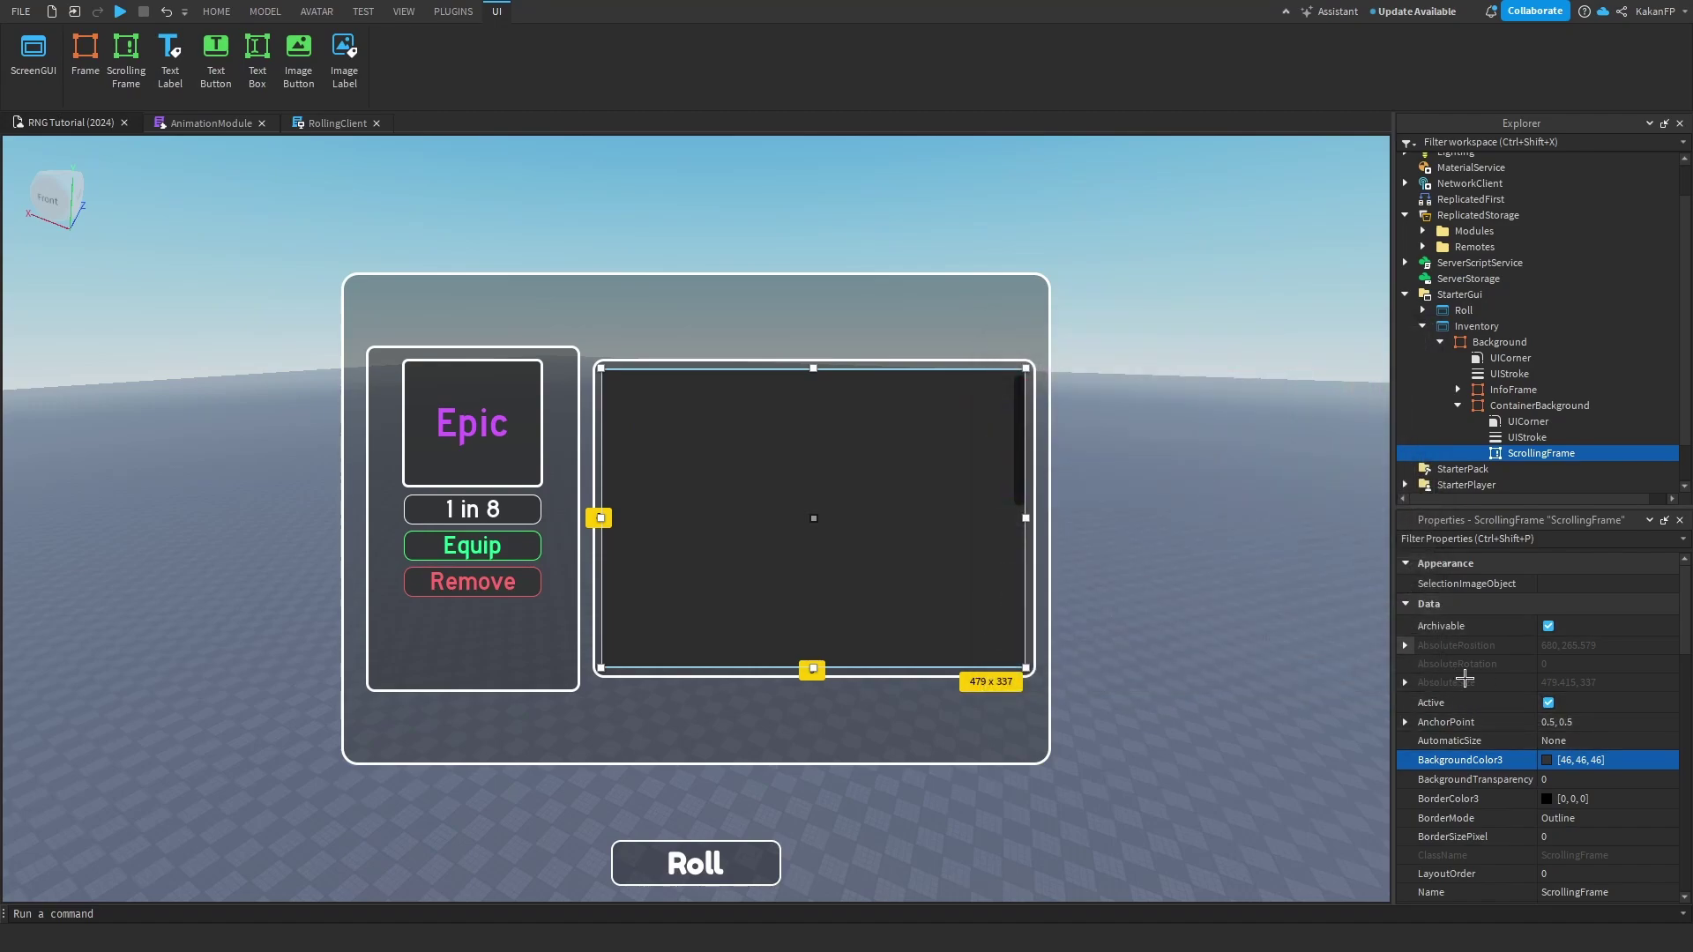
Set the ScrollingFrame's background transparency to 0.3.
click(1574, 780)
text(.3)
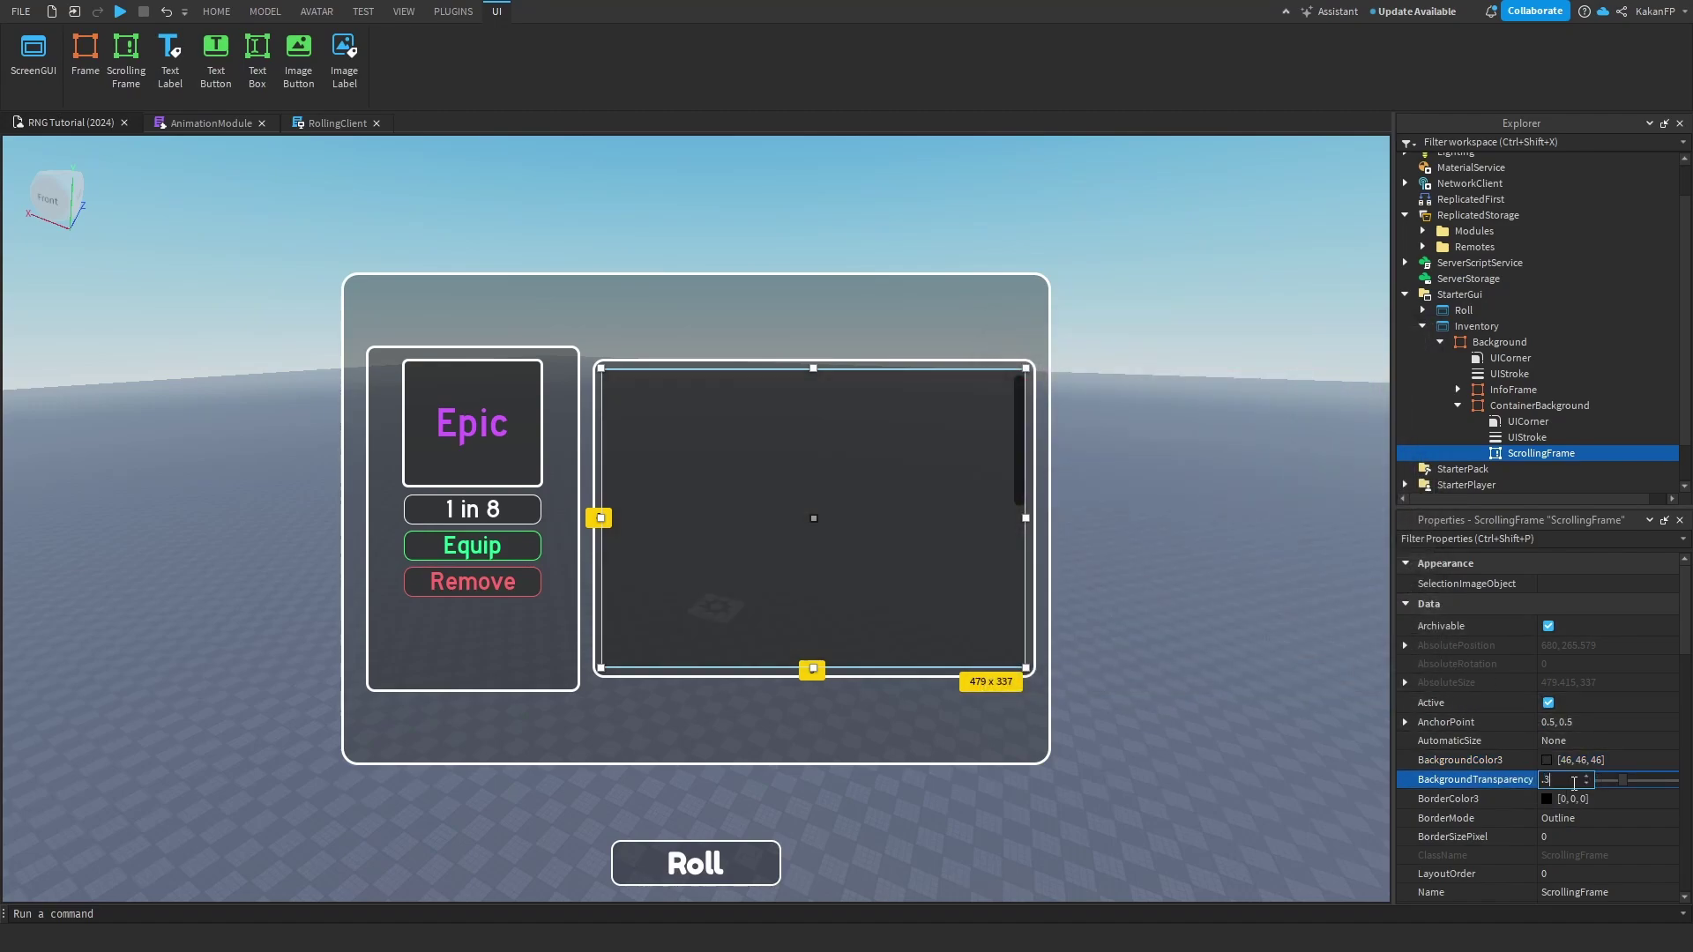
key(Return)
click(1301, 572)
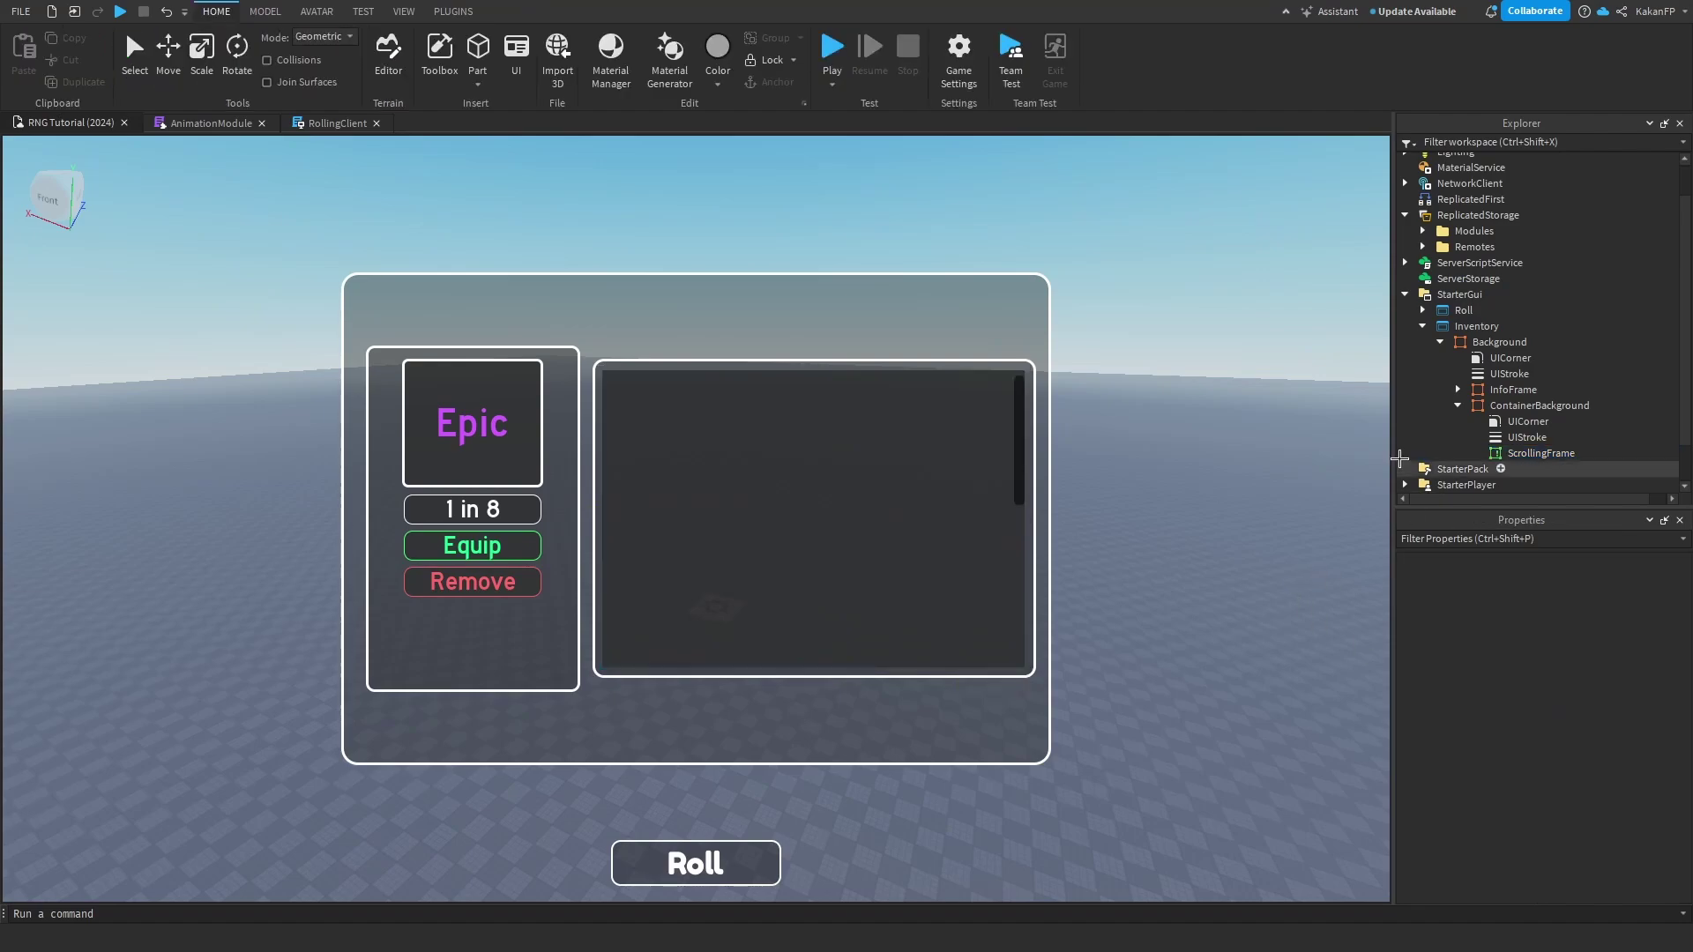
click(1446, 453)
click(1452, 437)
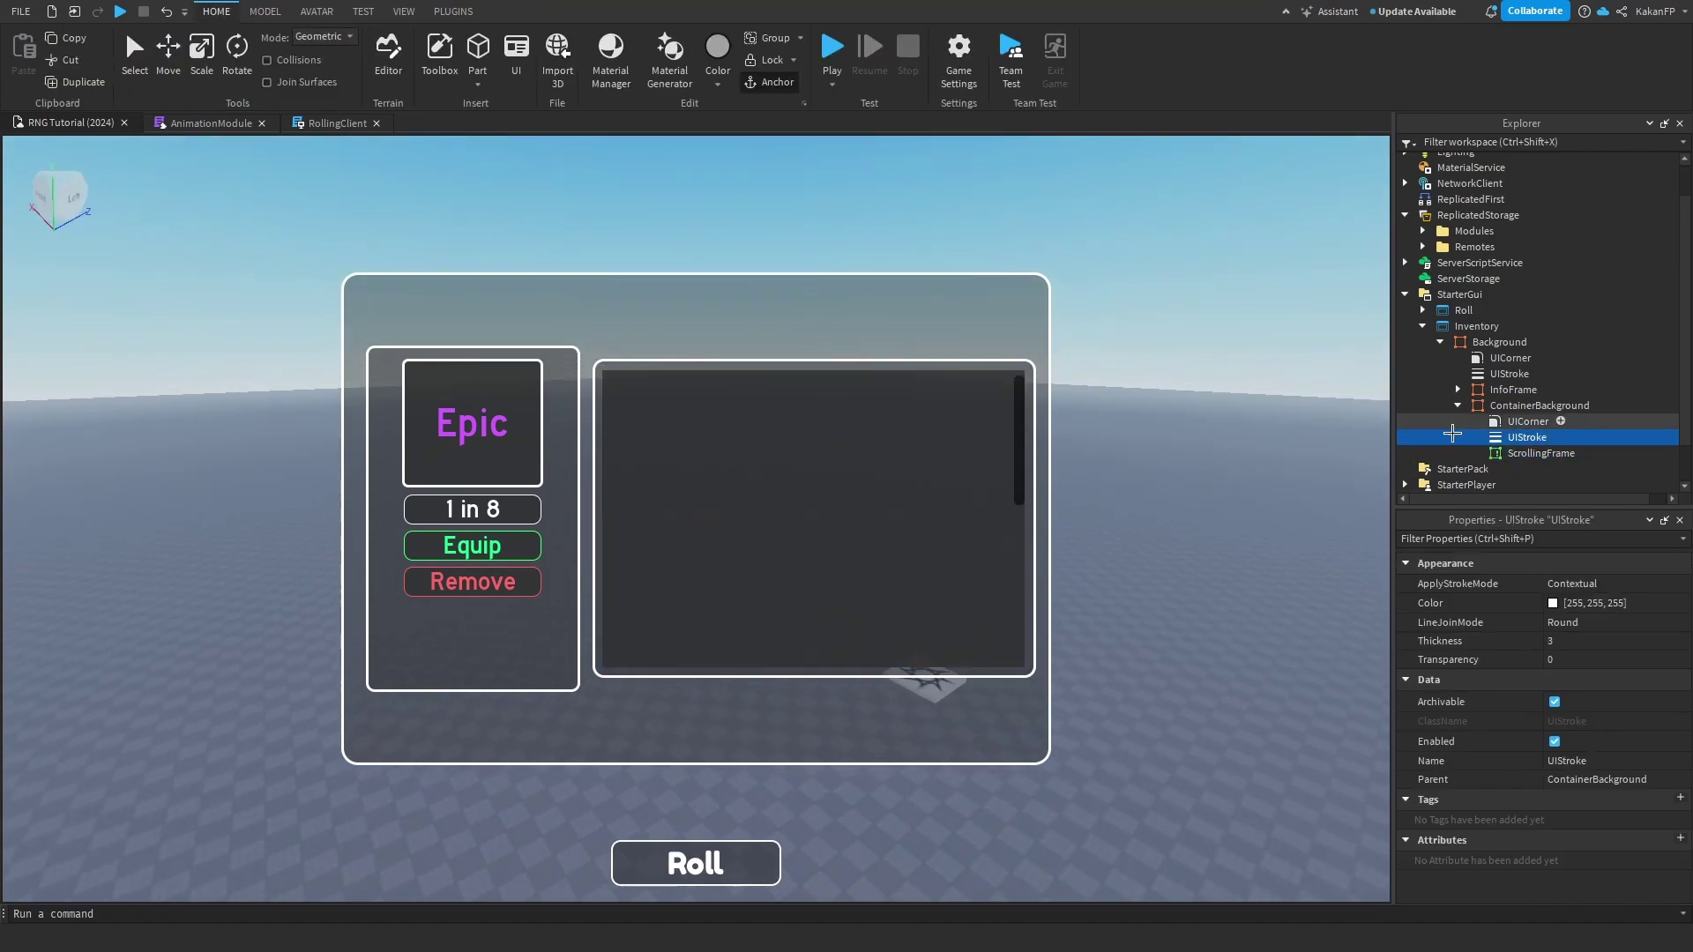
click(1526, 452)
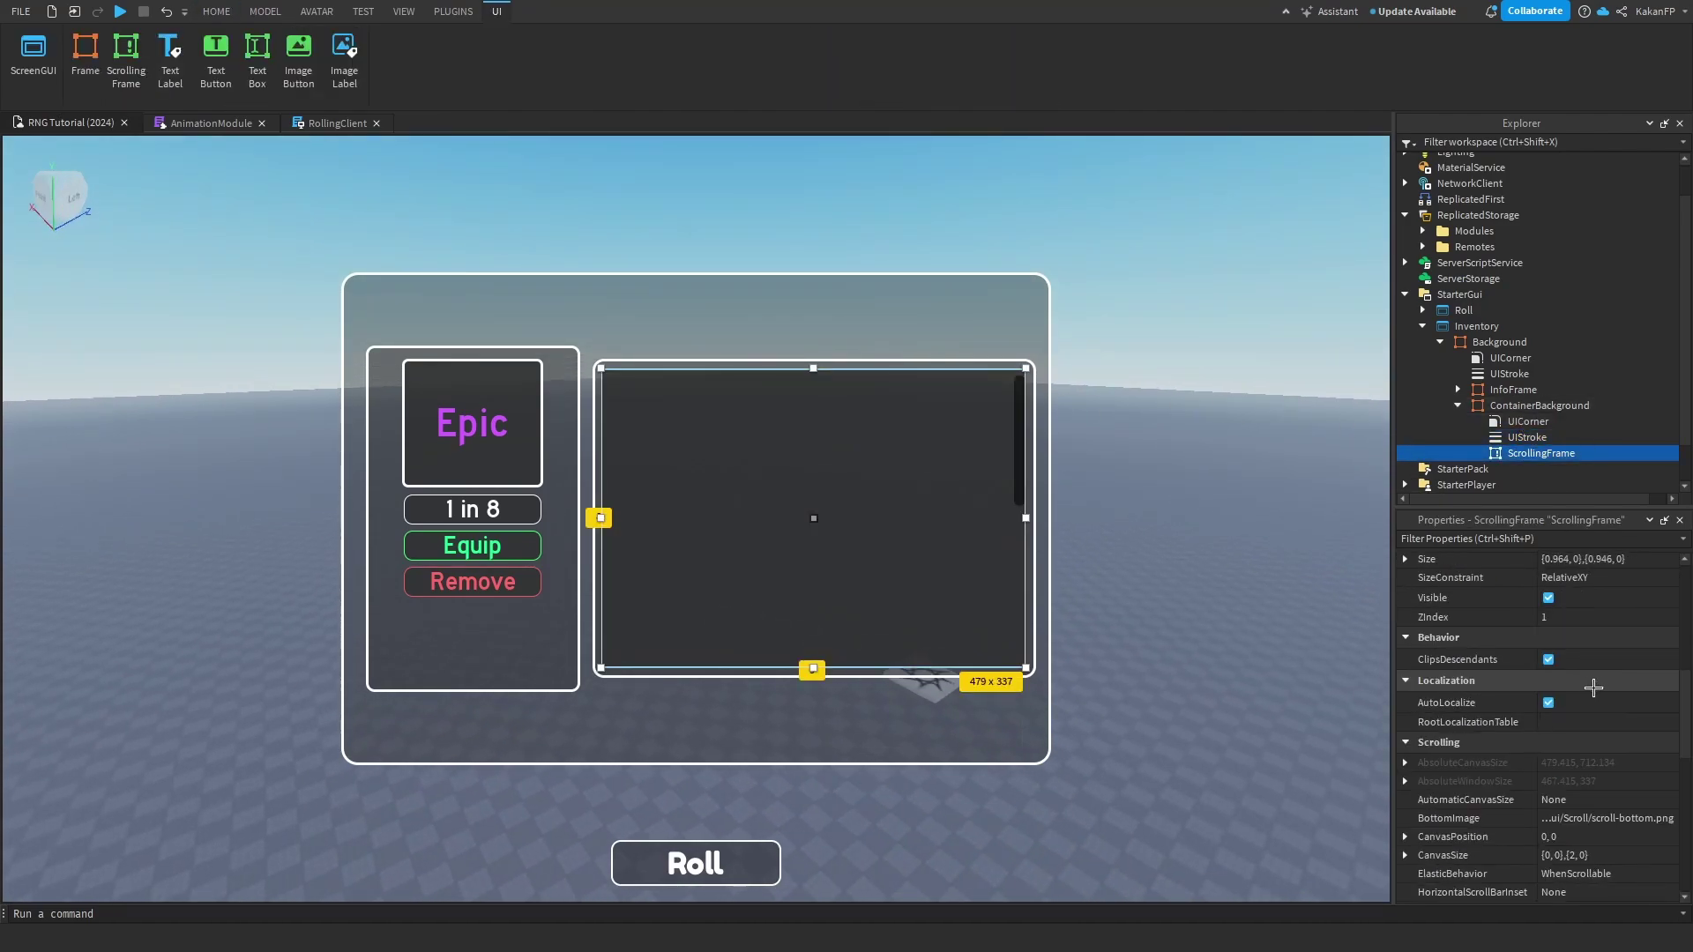
Try a canvas position X of 0.1, then undo it.
scroll(1596, 687, down, 3)
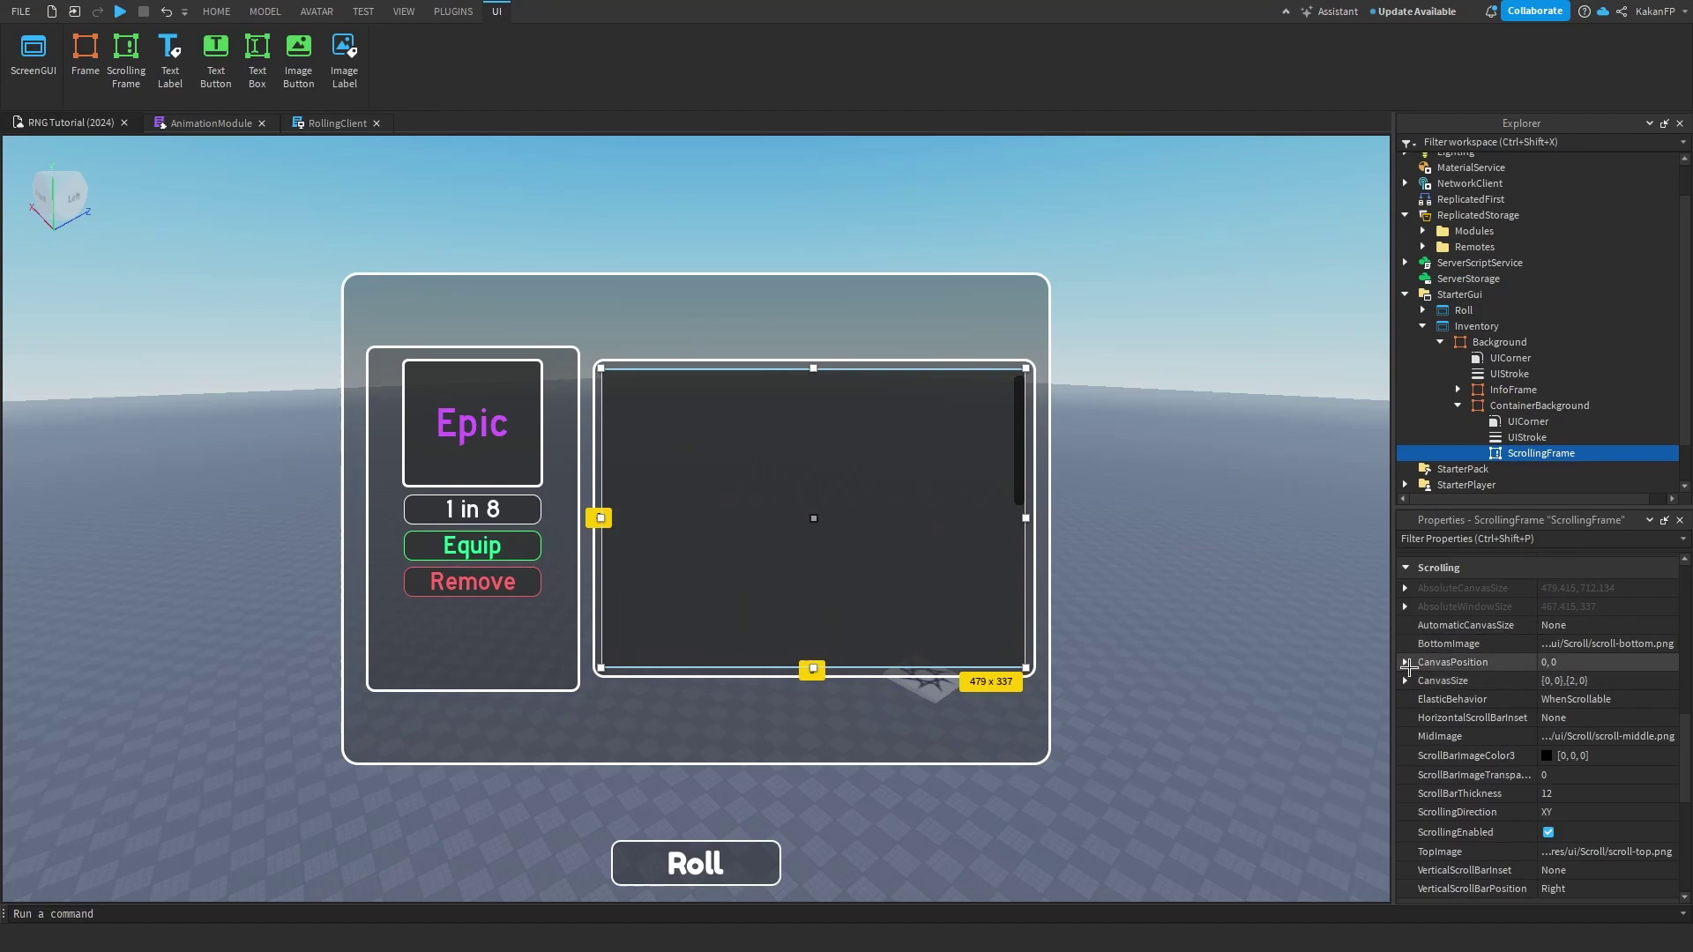
click(1404, 662)
click(1586, 685)
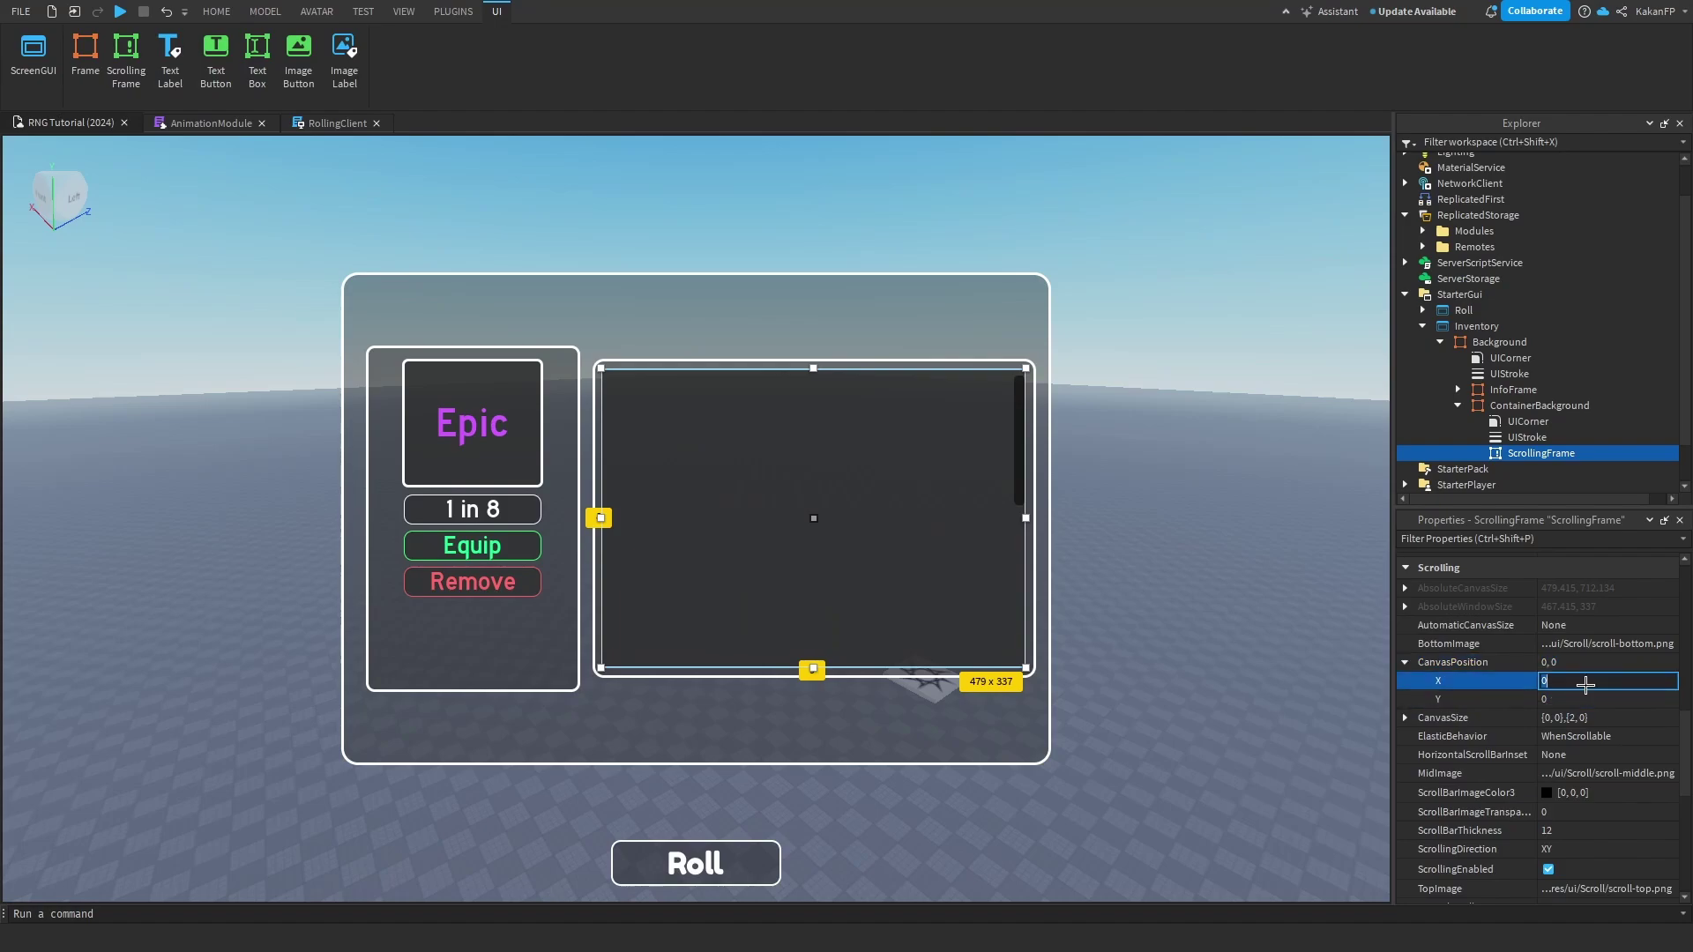
text(0.1)
key(Return)
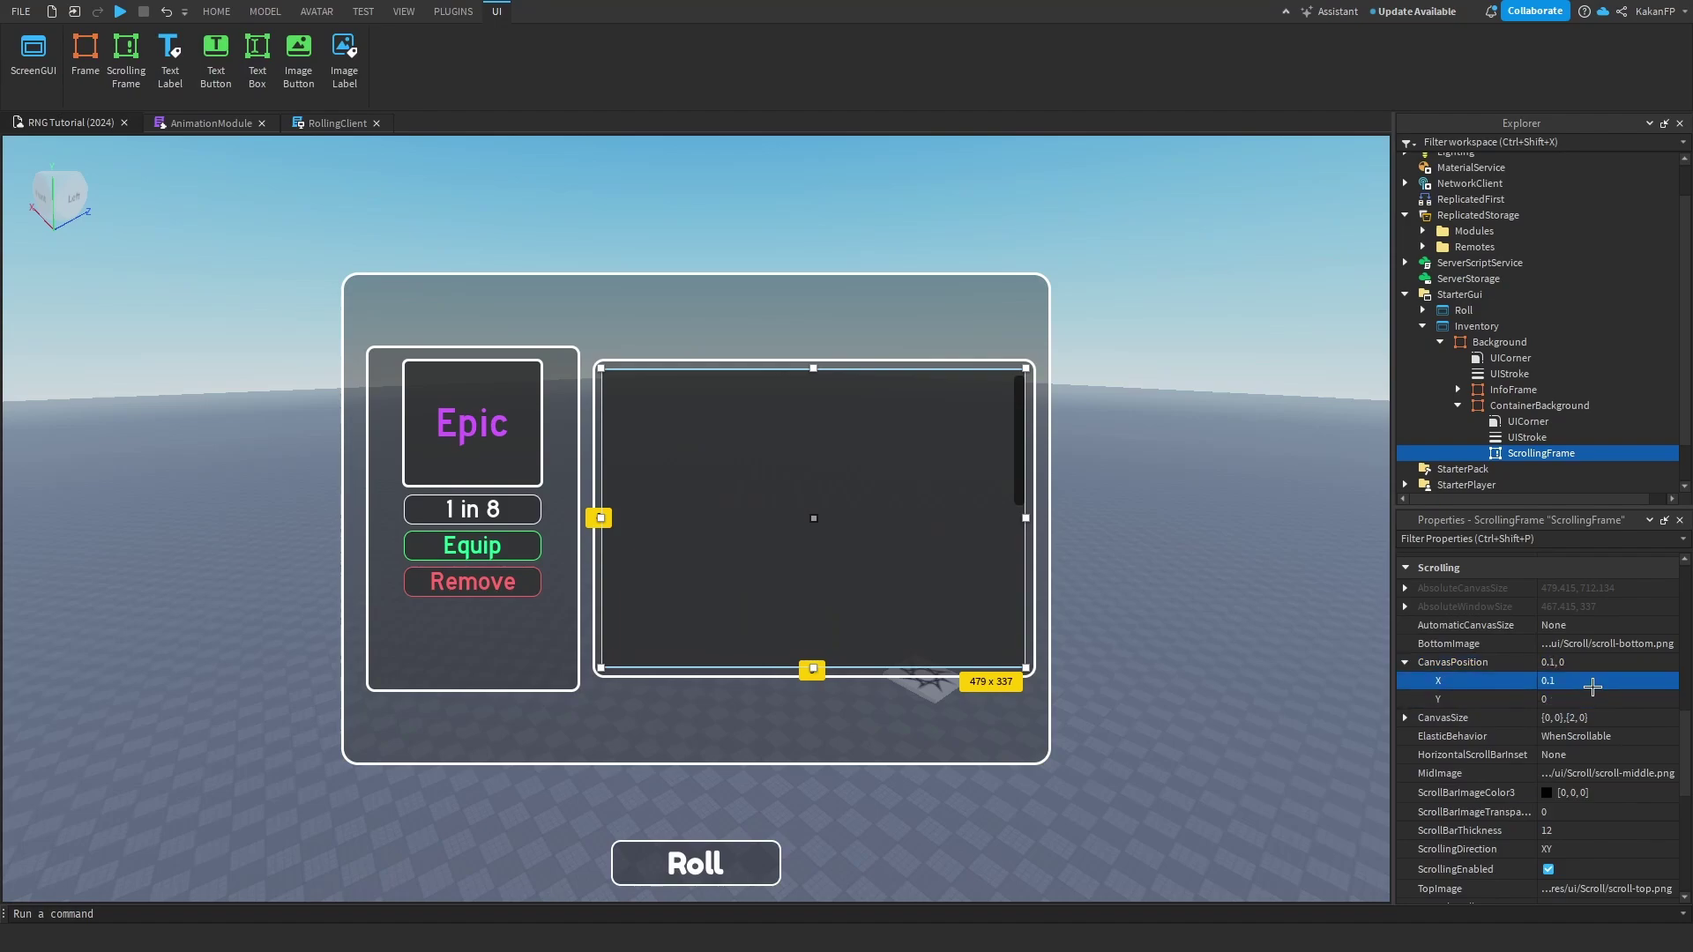
key(ctrl+z)
click(1404, 664)
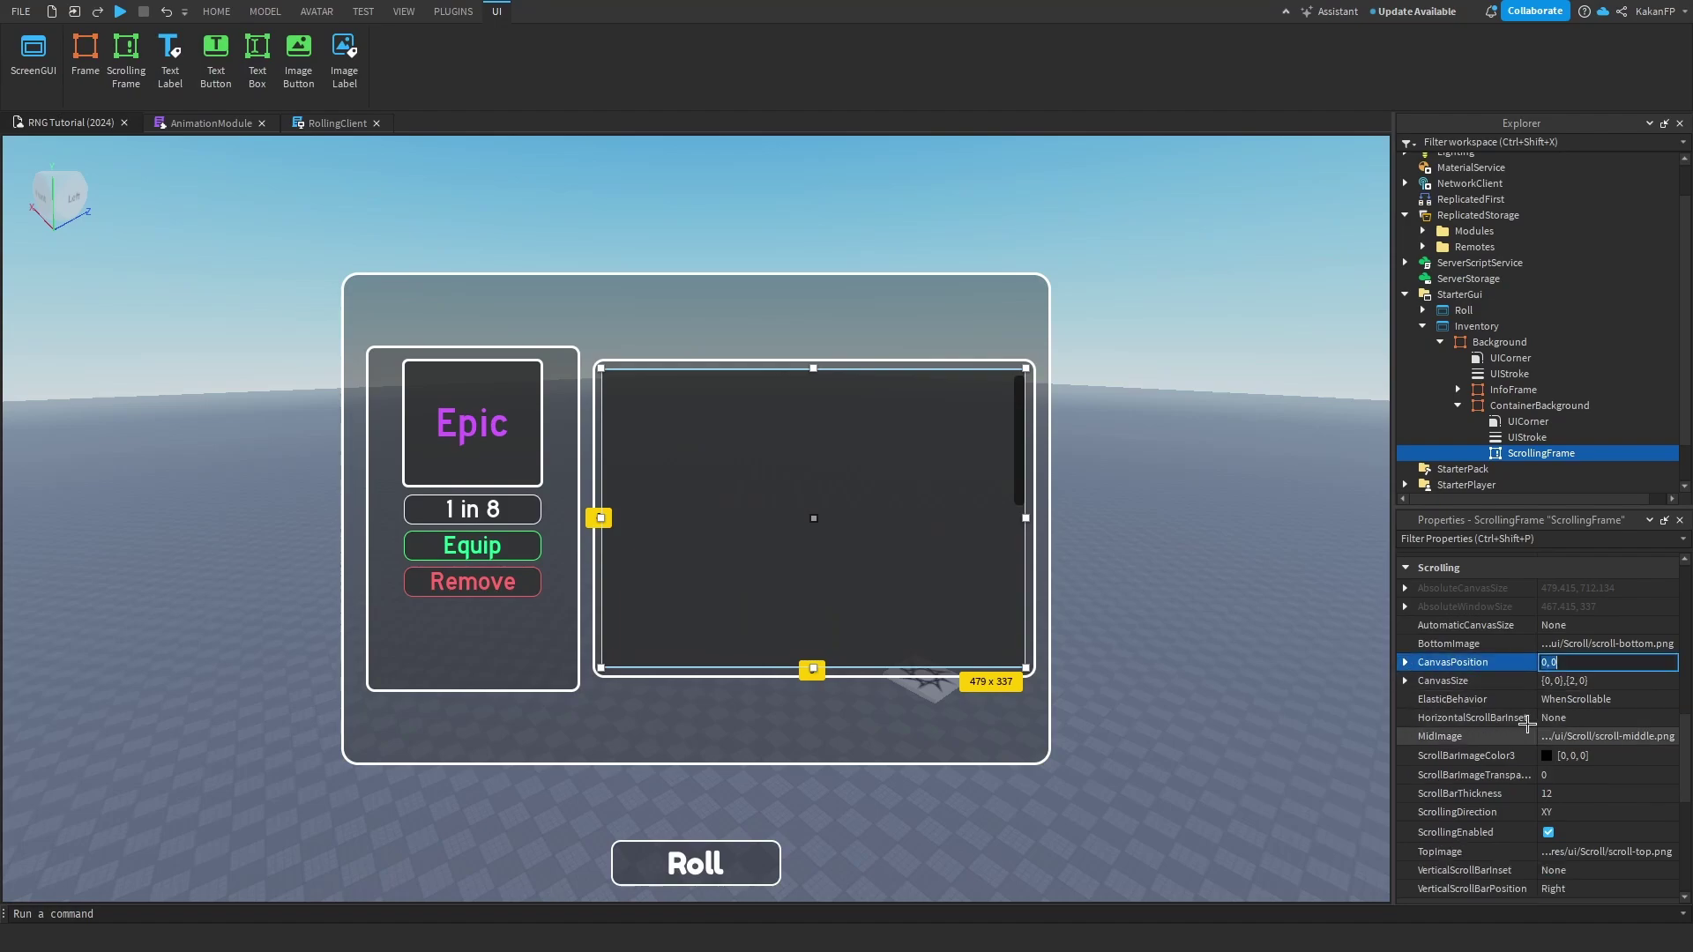
Experiment with canvas height scale values 0.2 and 0.8, leaving it at 1.
click(1406, 681)
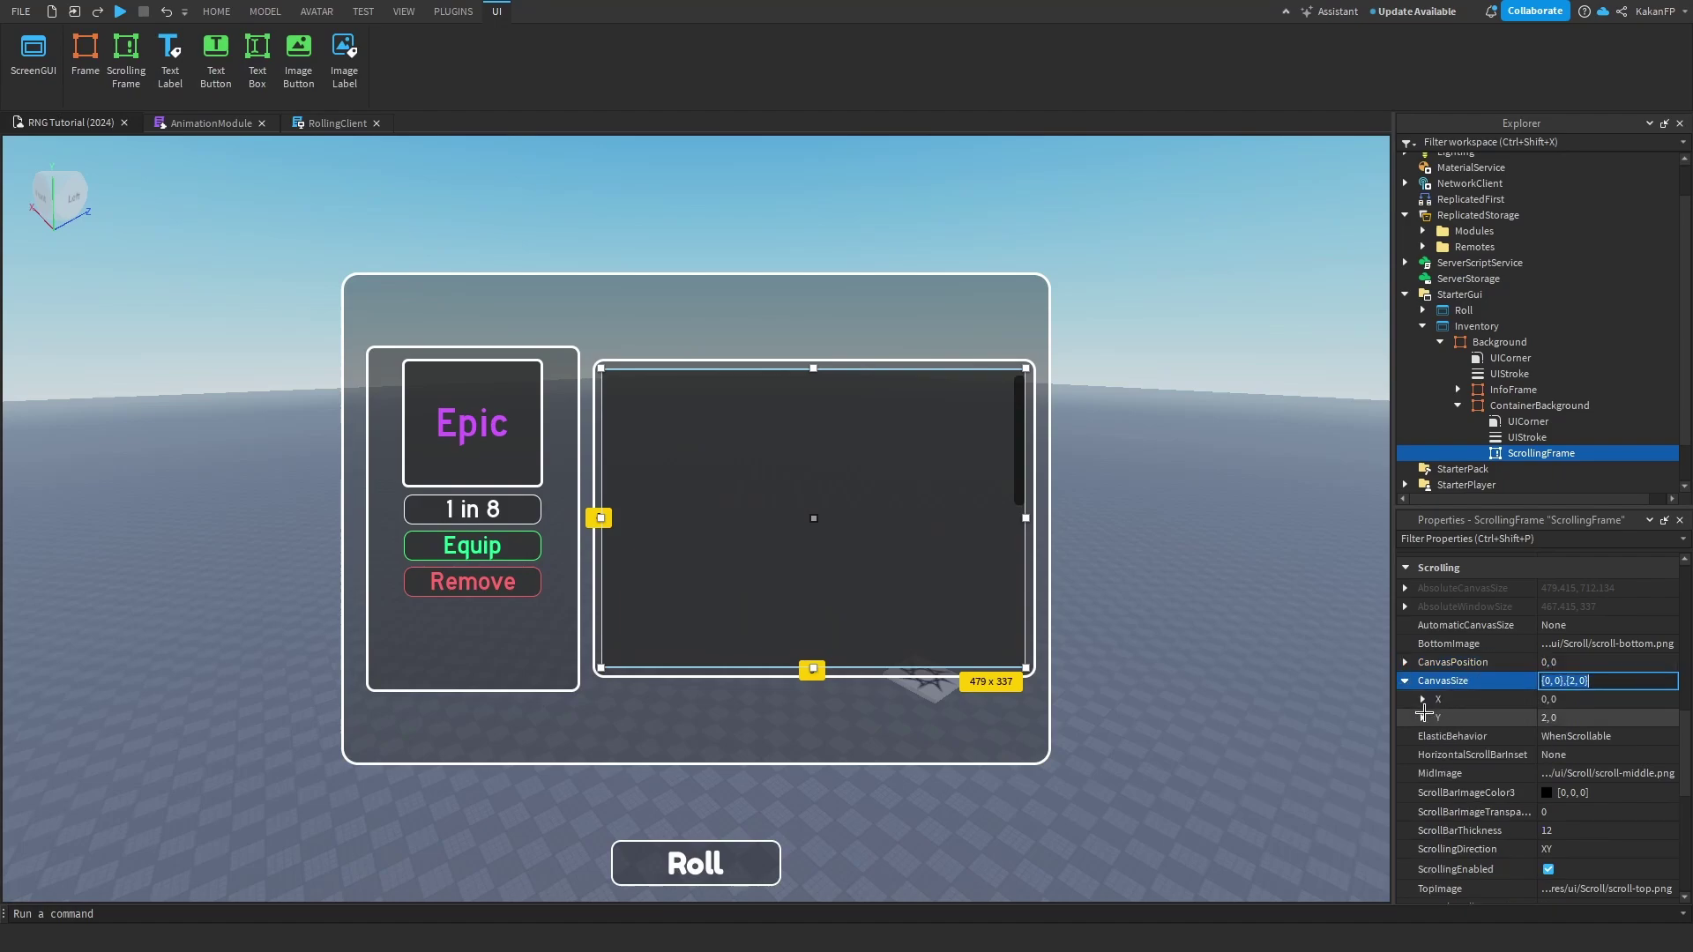
click(1423, 718)
click(1598, 739)
key(Return)
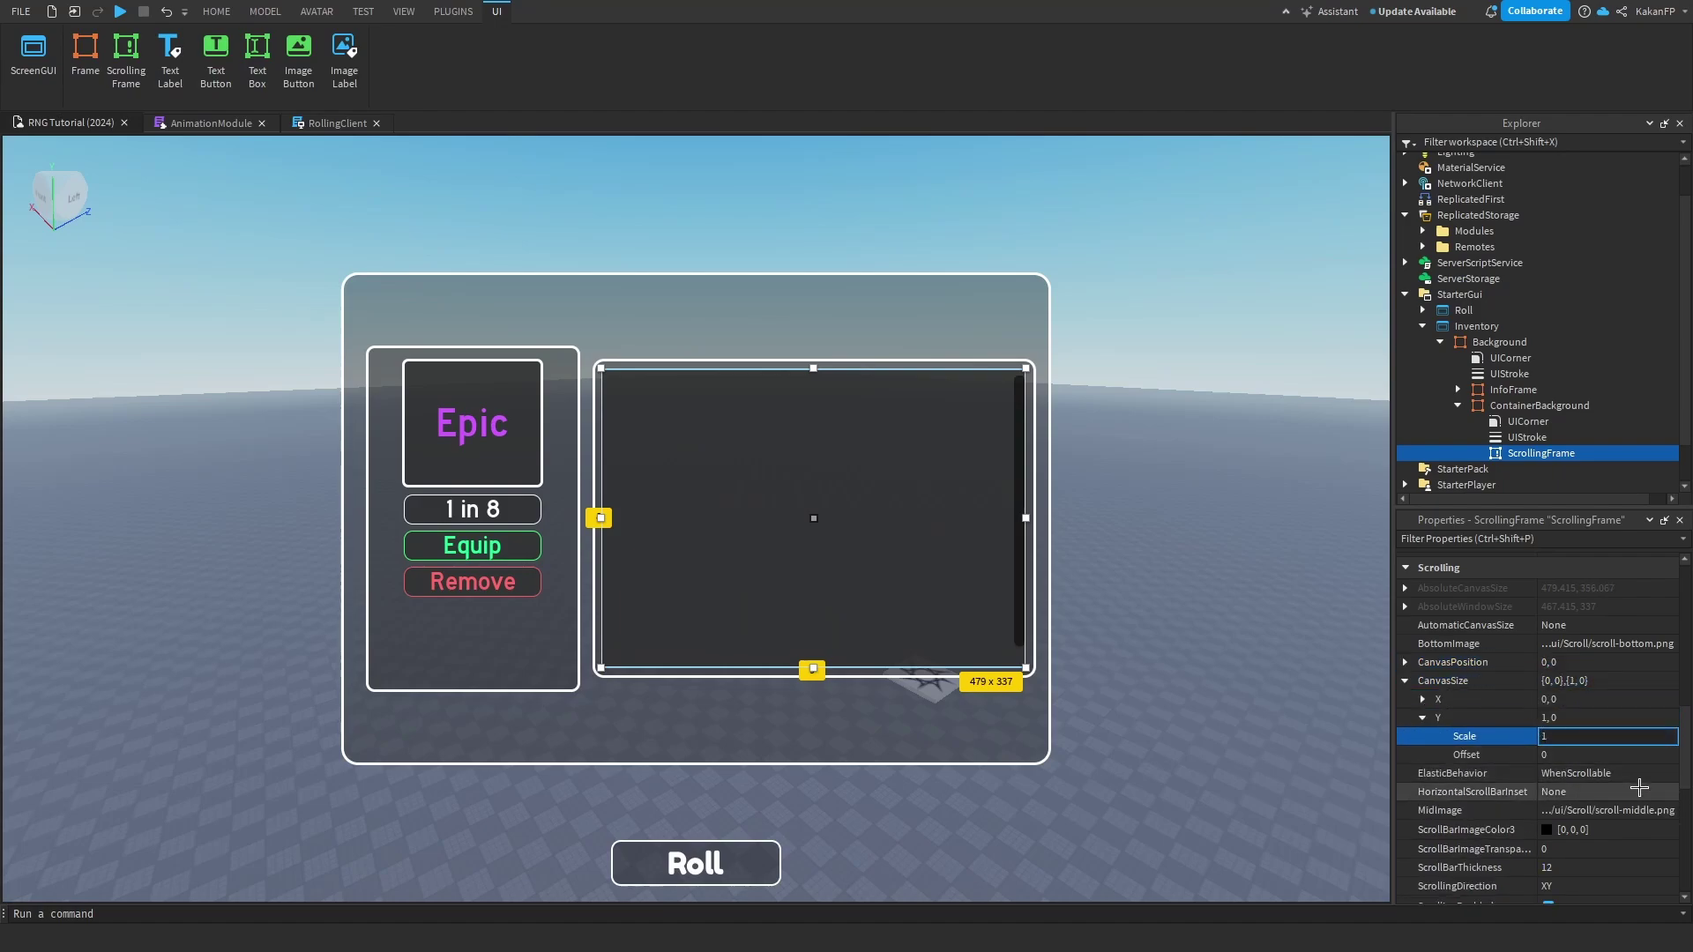
text(0.)
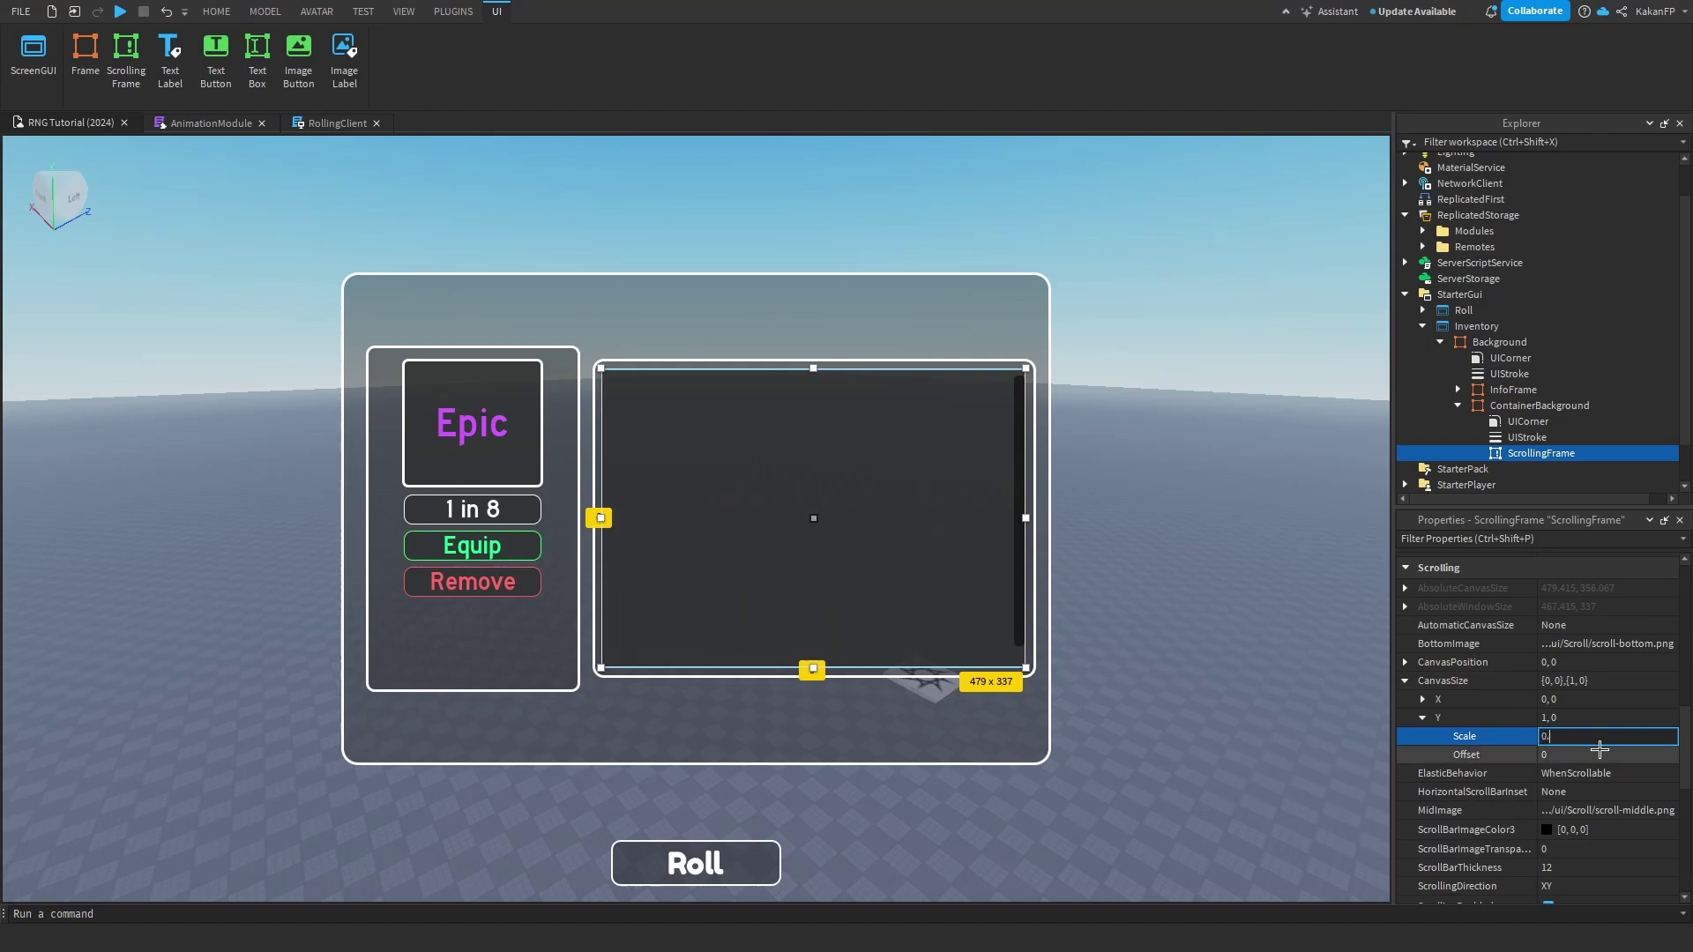
text(2)
key(Return)
click(1612, 738)
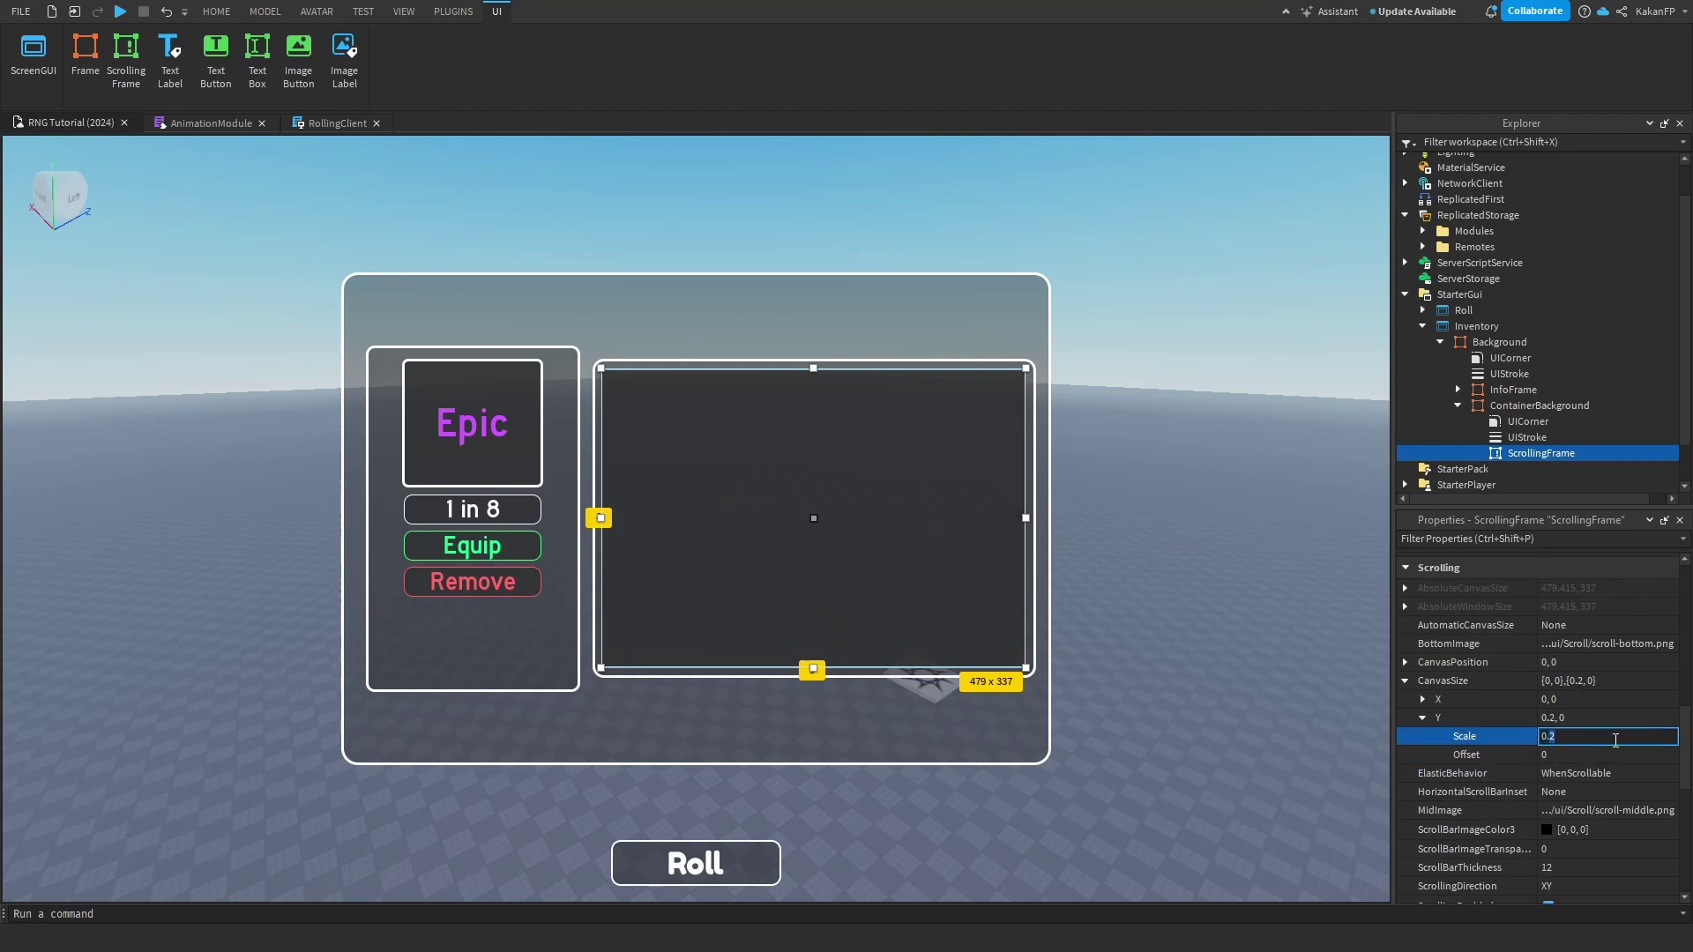
text(0.8)
key(Return)
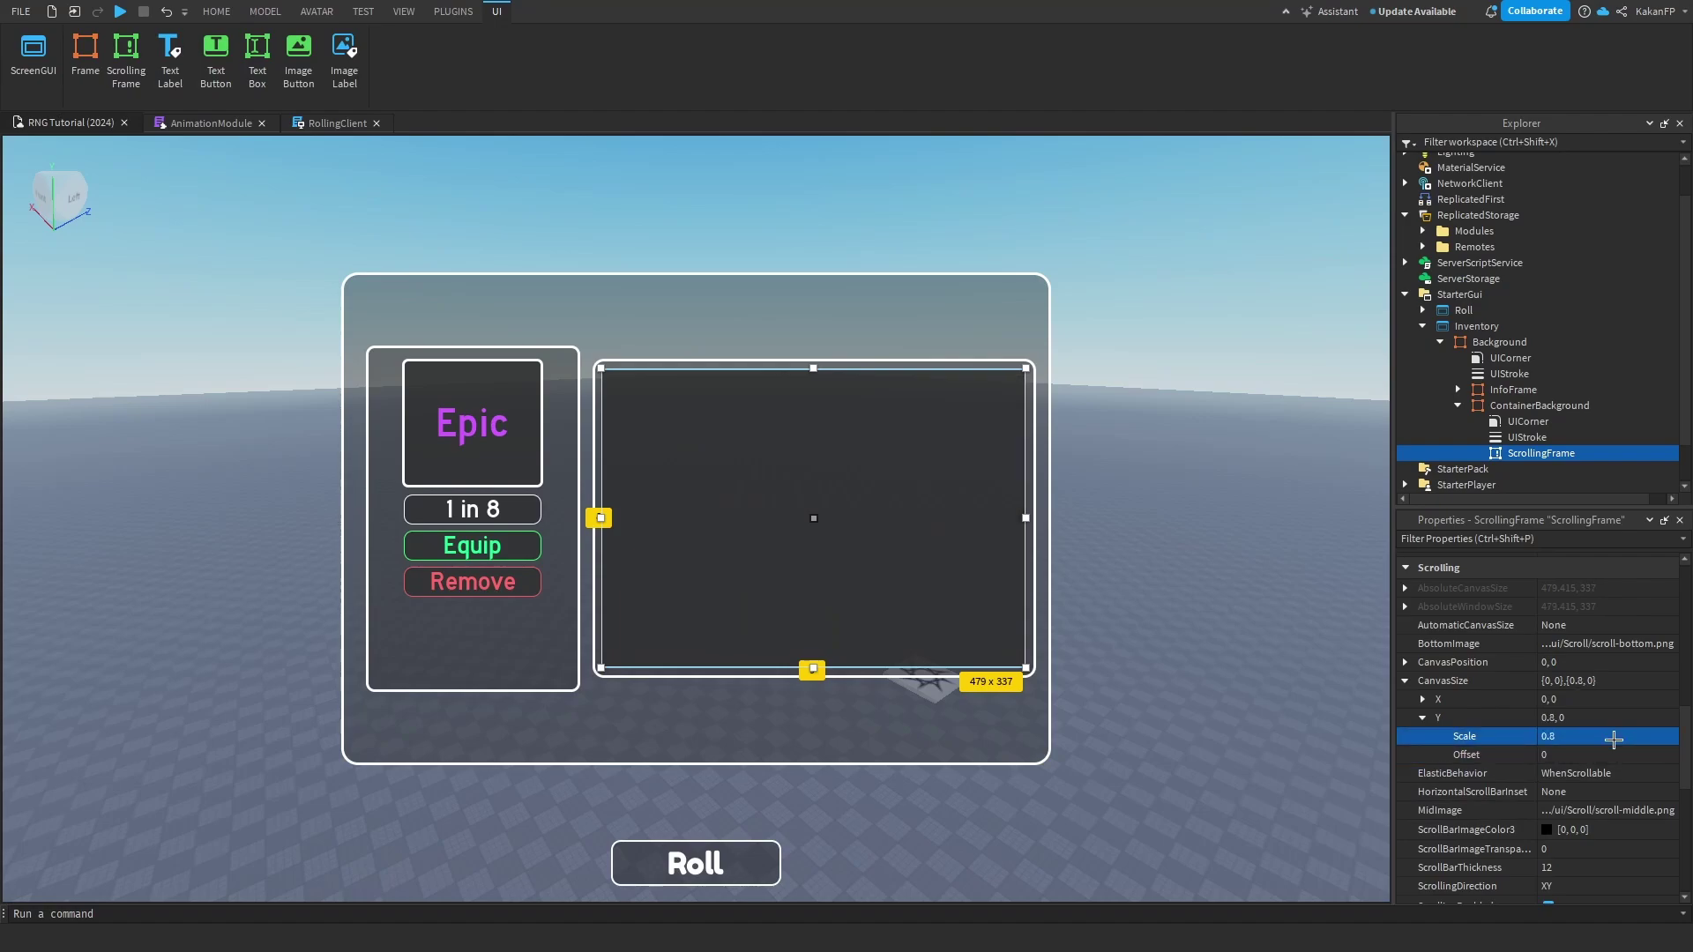
click(1614, 737)
text(1)
key(Return)
click(1618, 738)
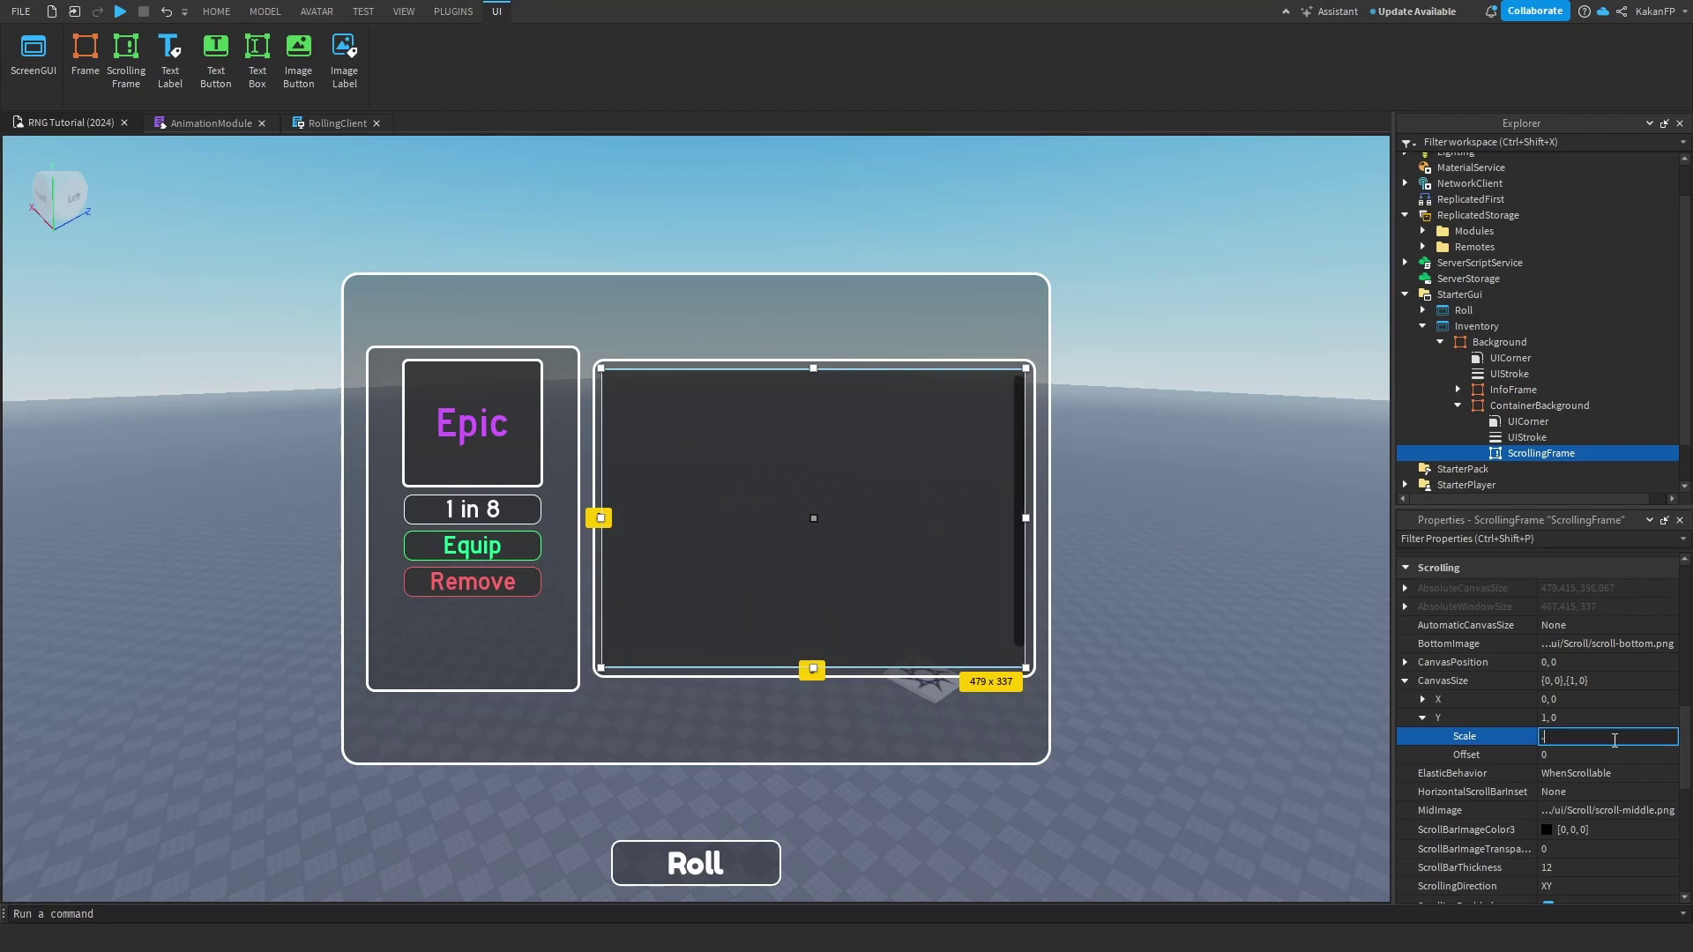
key(Return)
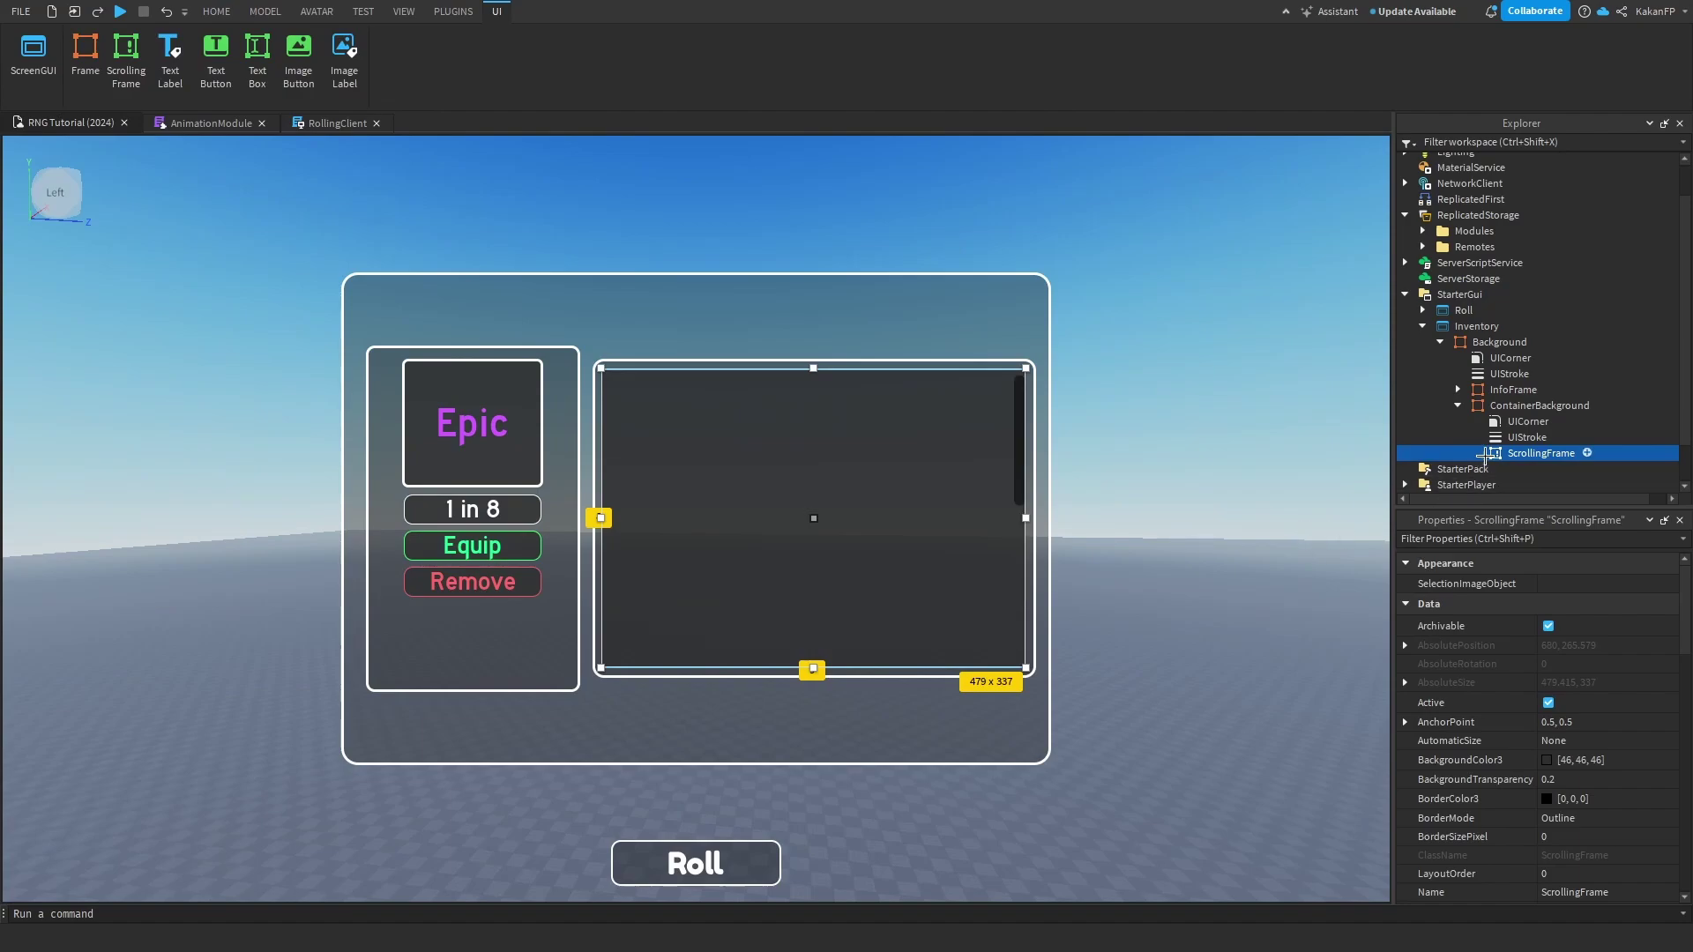
Thin the ScrollingFrame's scroll bar thickness to 6.
scroll(1605, 760, down, 5)
scroll(1604, 760, down, 5)
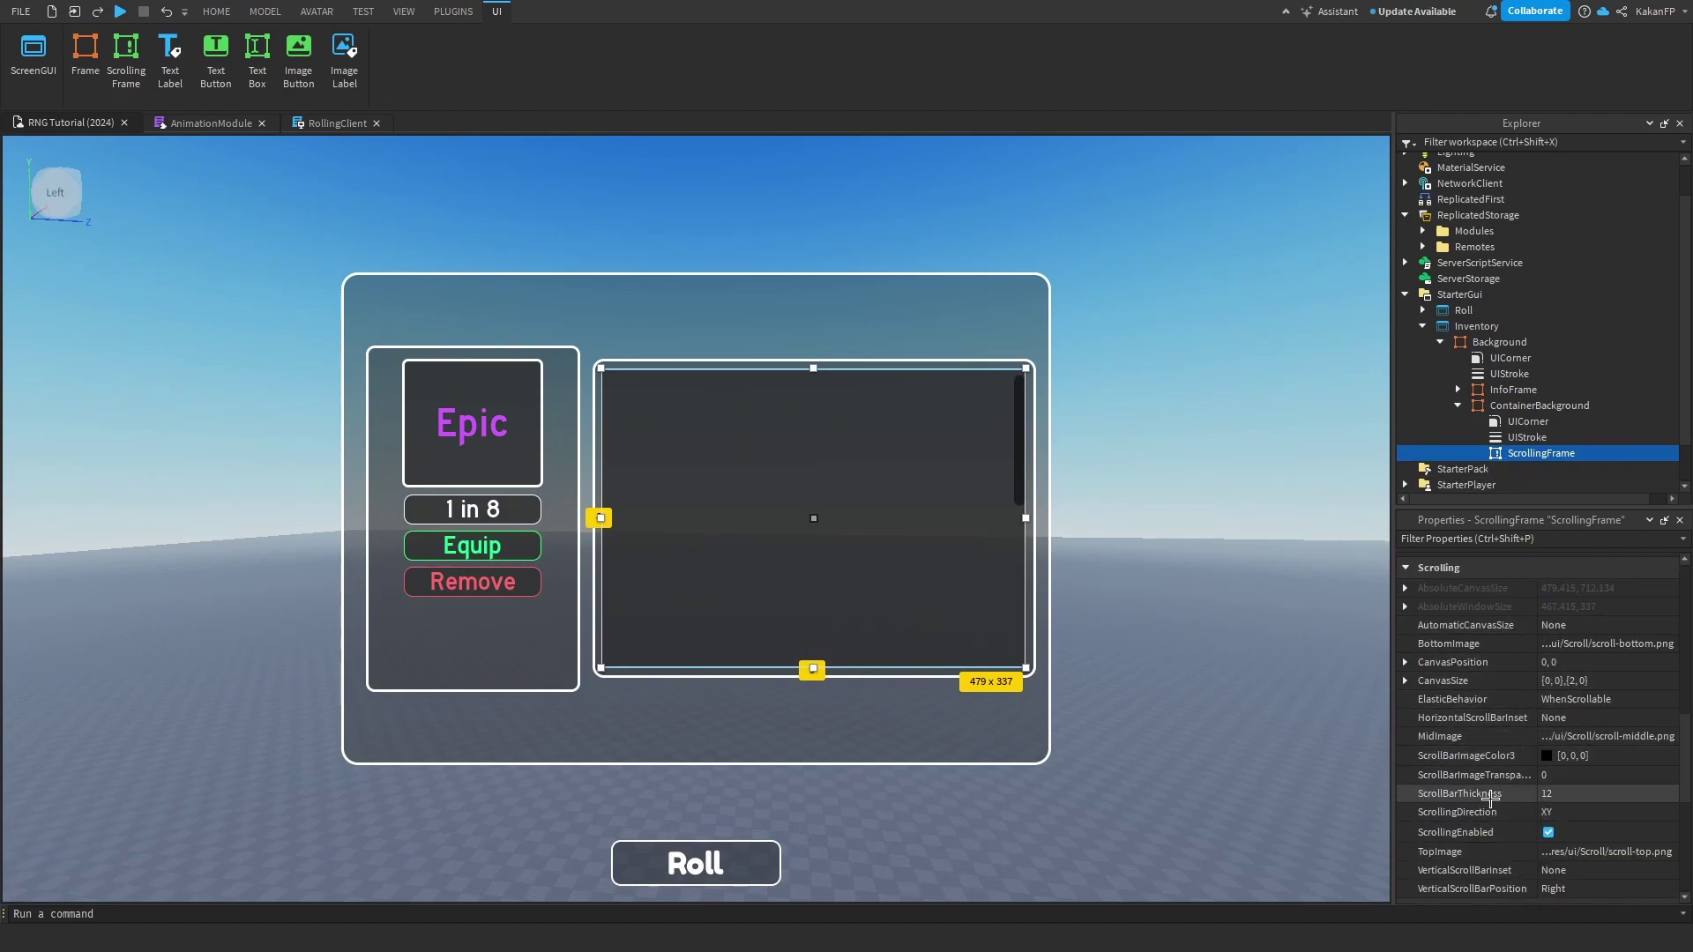
click(1582, 794)
text(6)
key(Return)
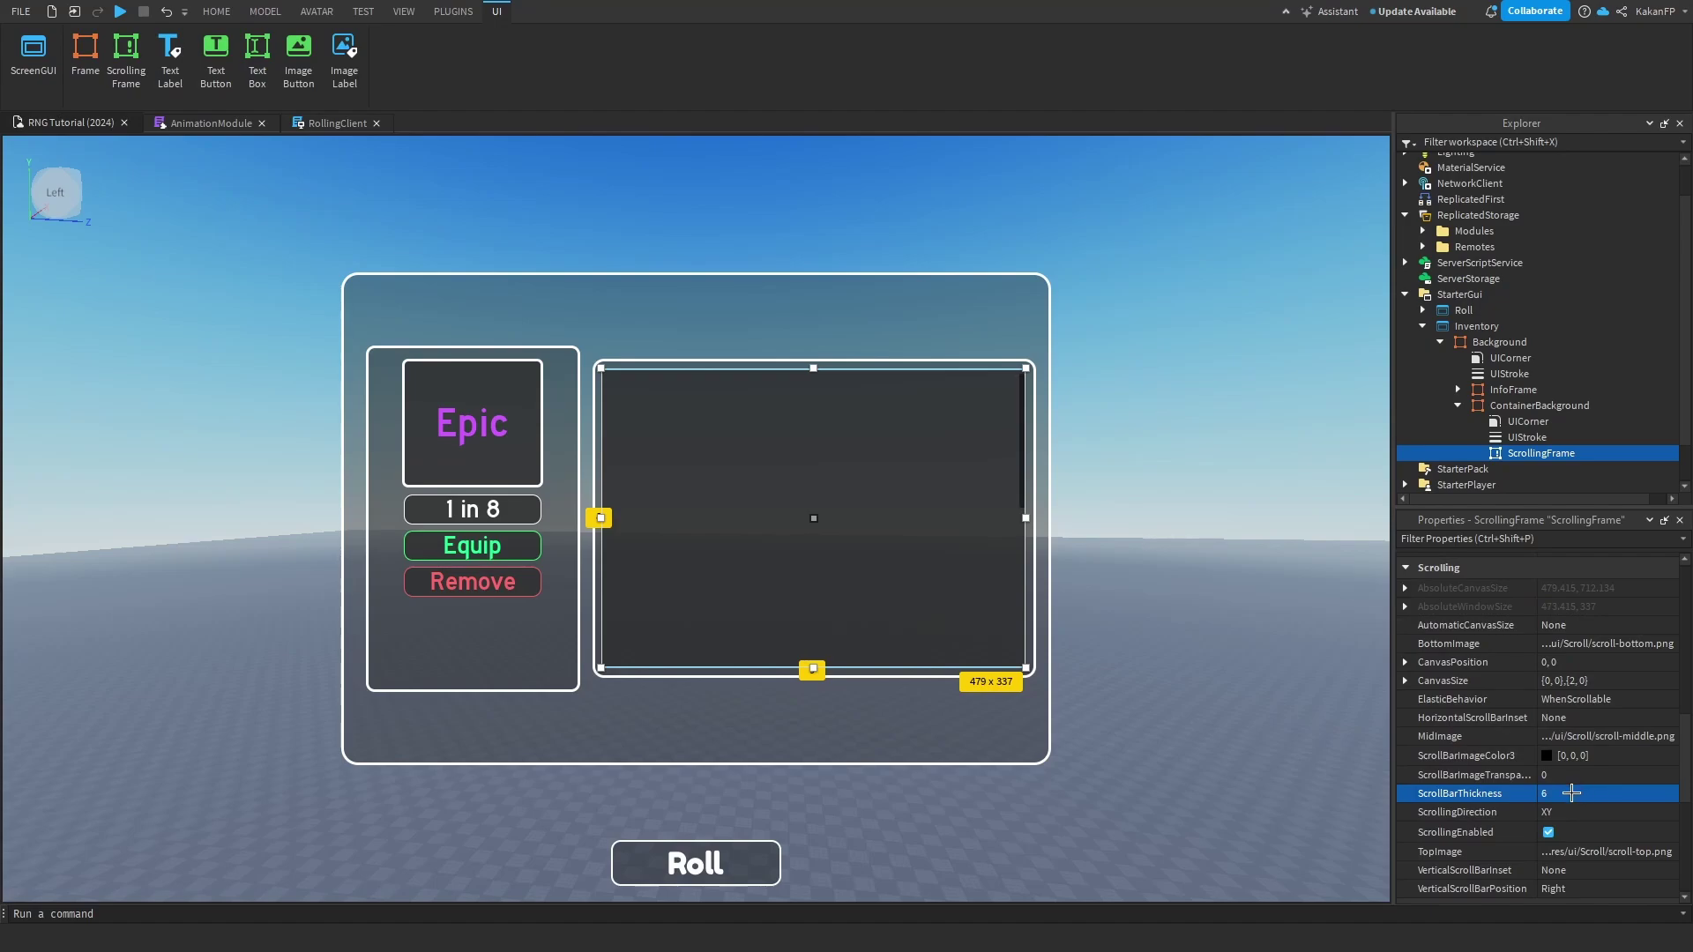
Make the scroll bar colour white.
click(1547, 755)
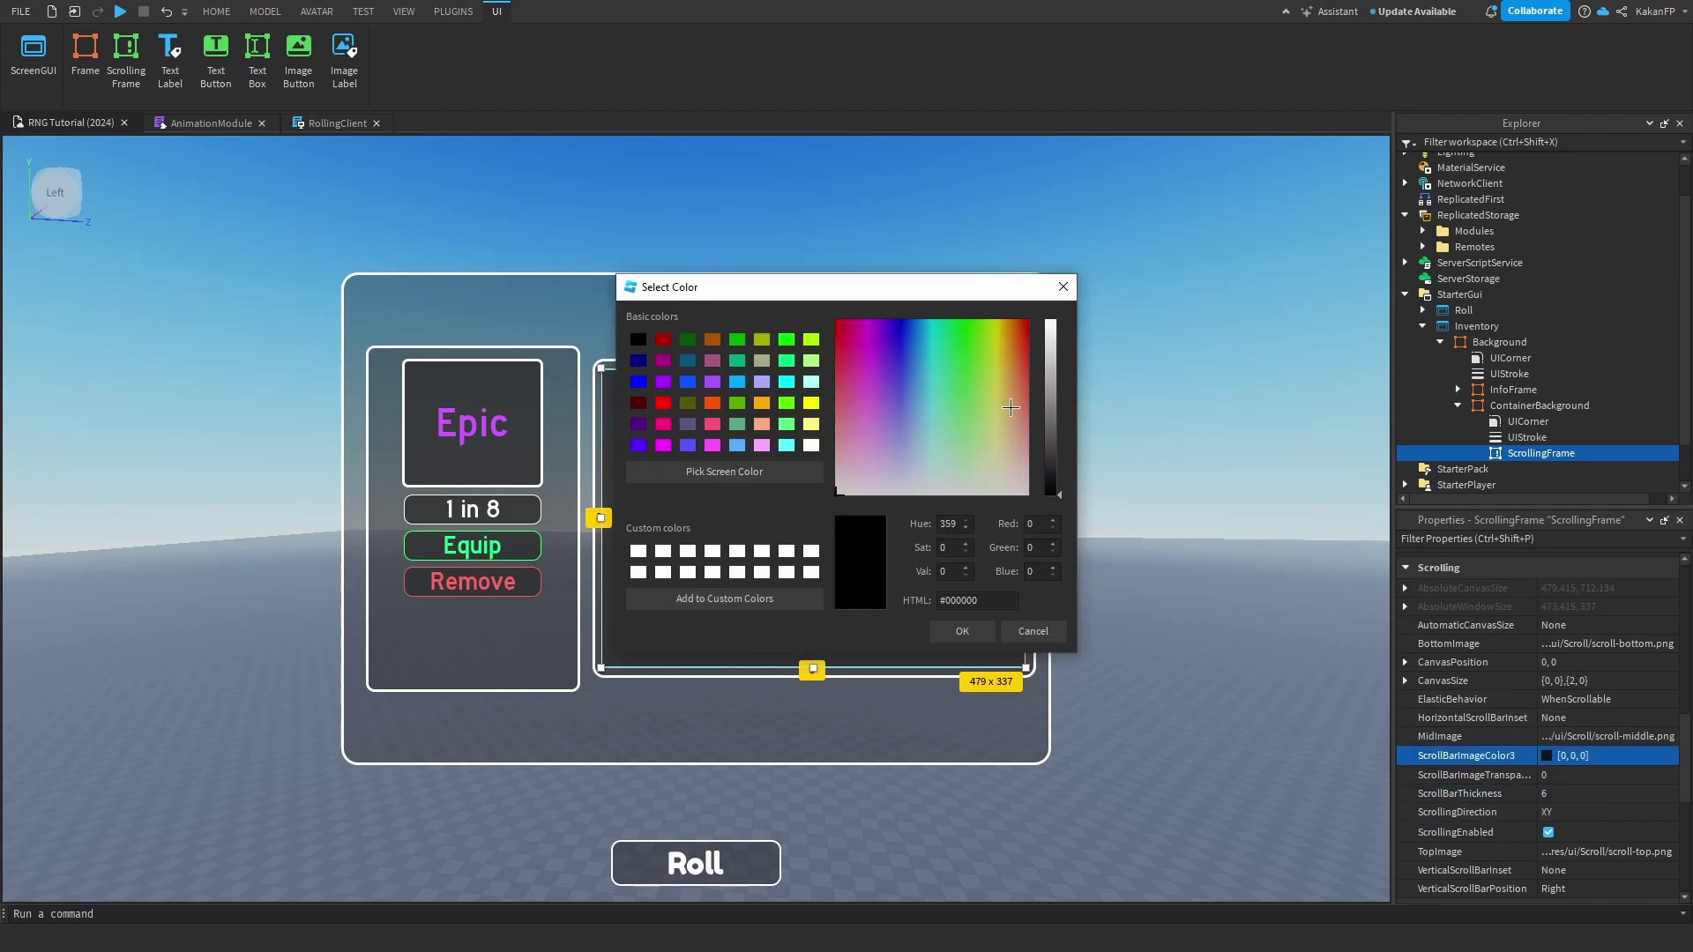
drag(1054, 388, 1053, 322)
click(962, 631)
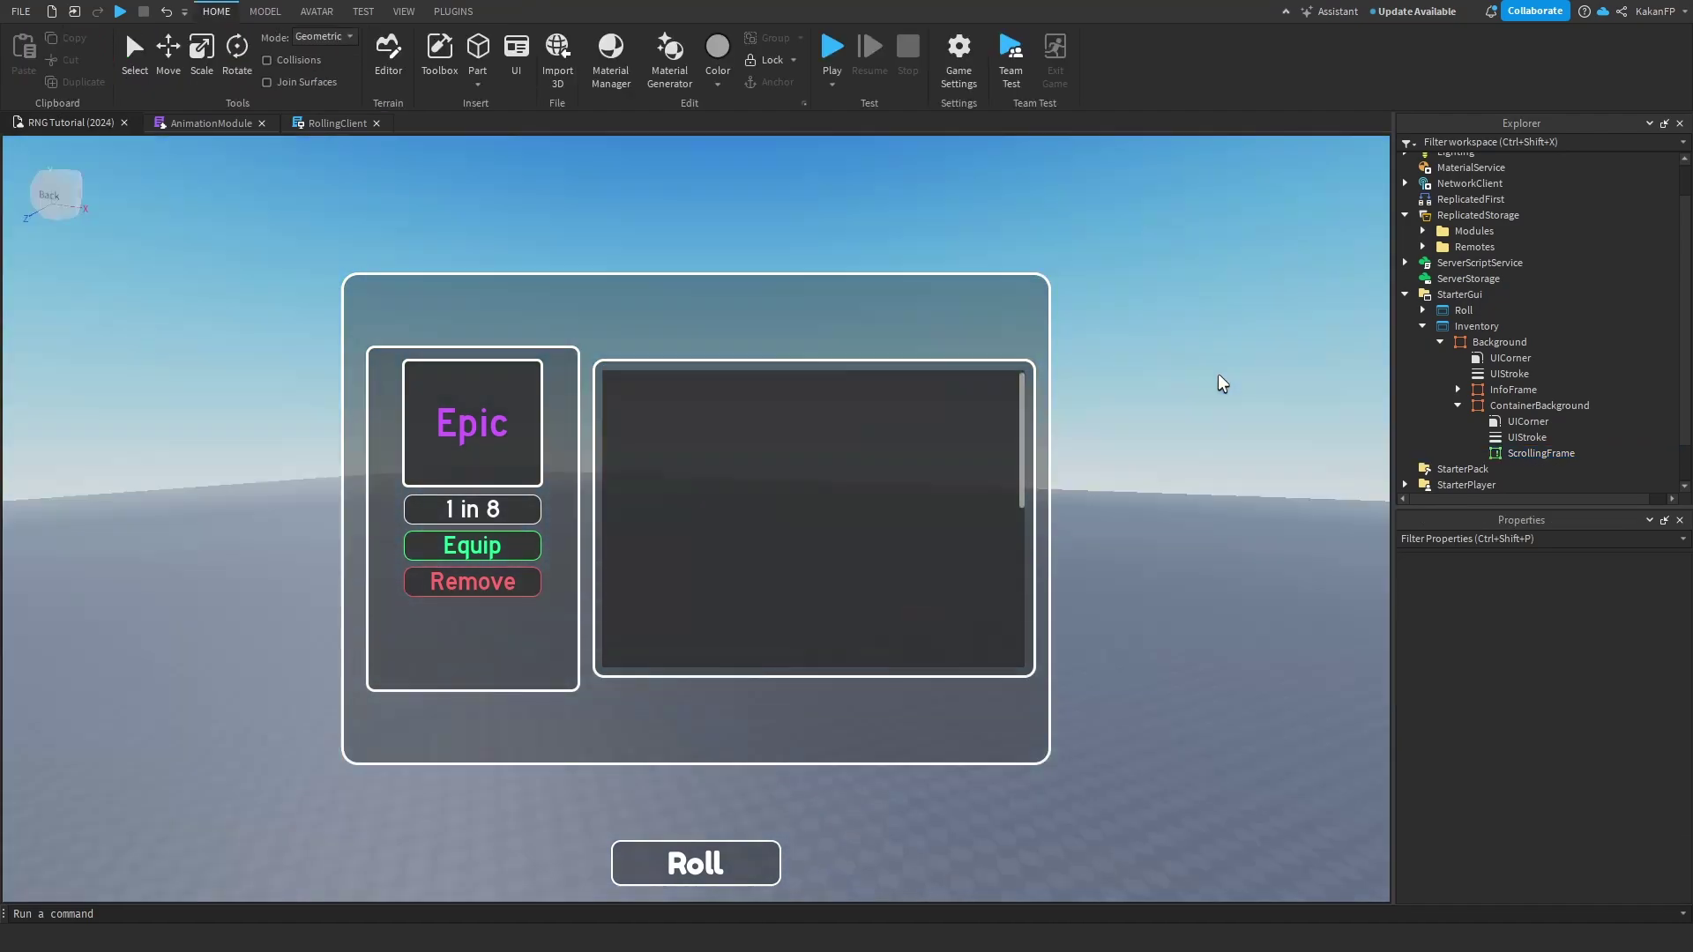
right_drag(1222, 384, 1223, 376)
scroll(931, 425, down, 5)
scroll(932, 425, up, 5)
scroll(932, 425, down, 2)
scroll(931, 425, up, 2)
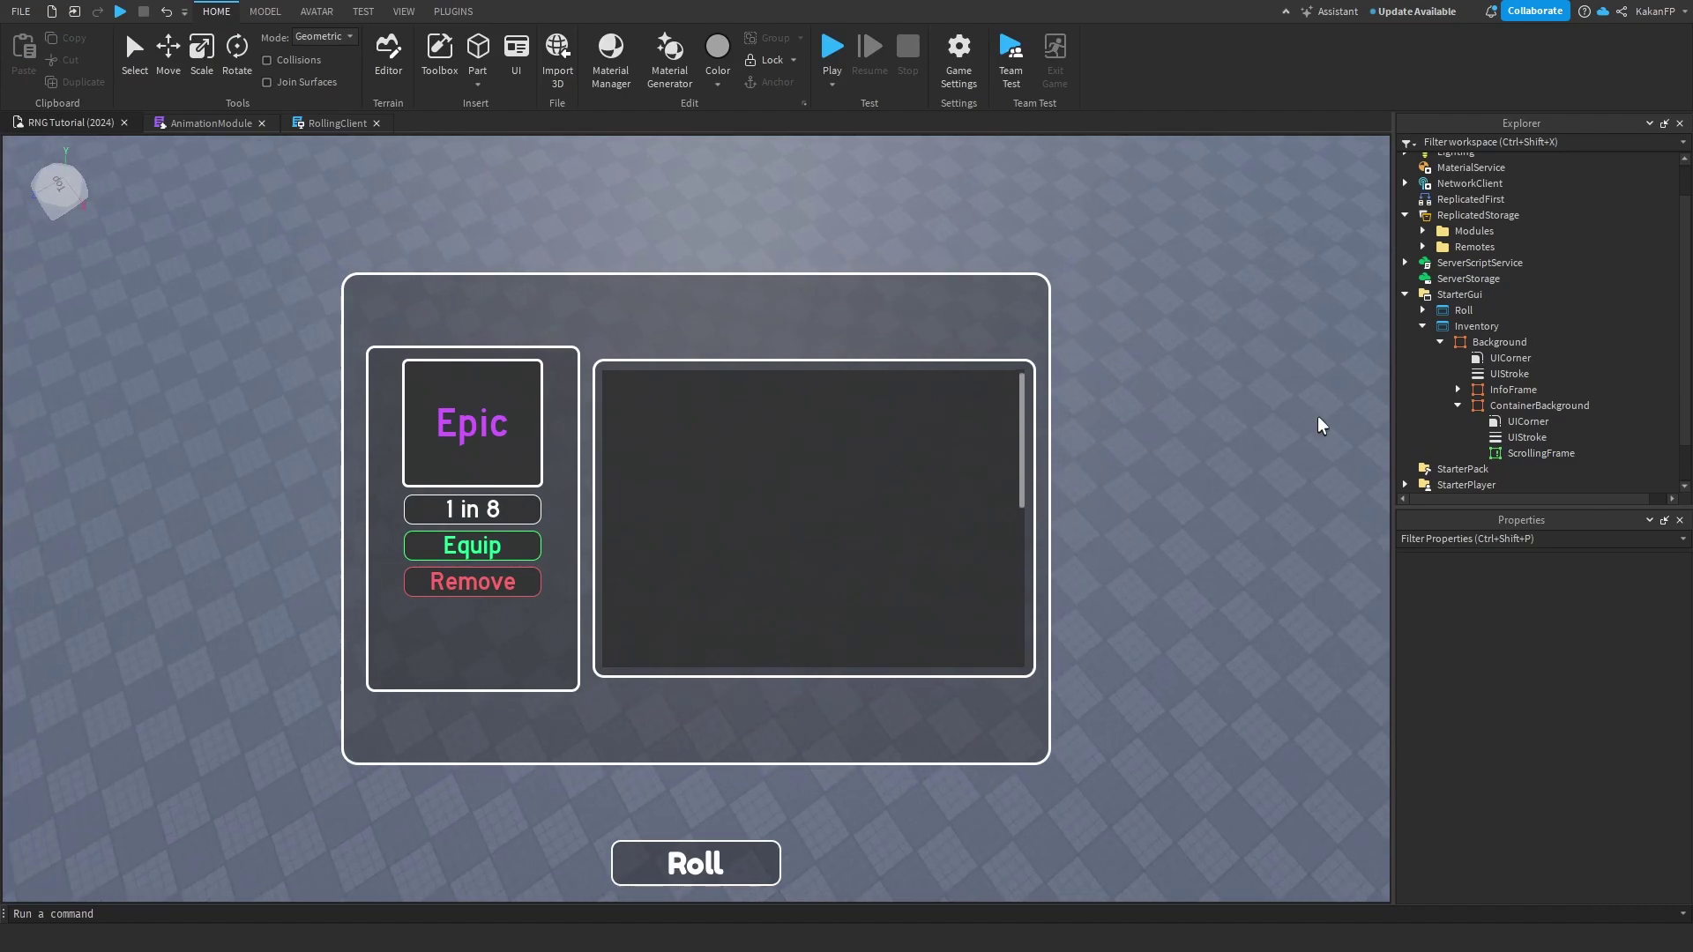
click(1539, 404)
Add a UICorner to the ScrollingFrame with CornerRadius 0.03, 0.
click(1579, 453)
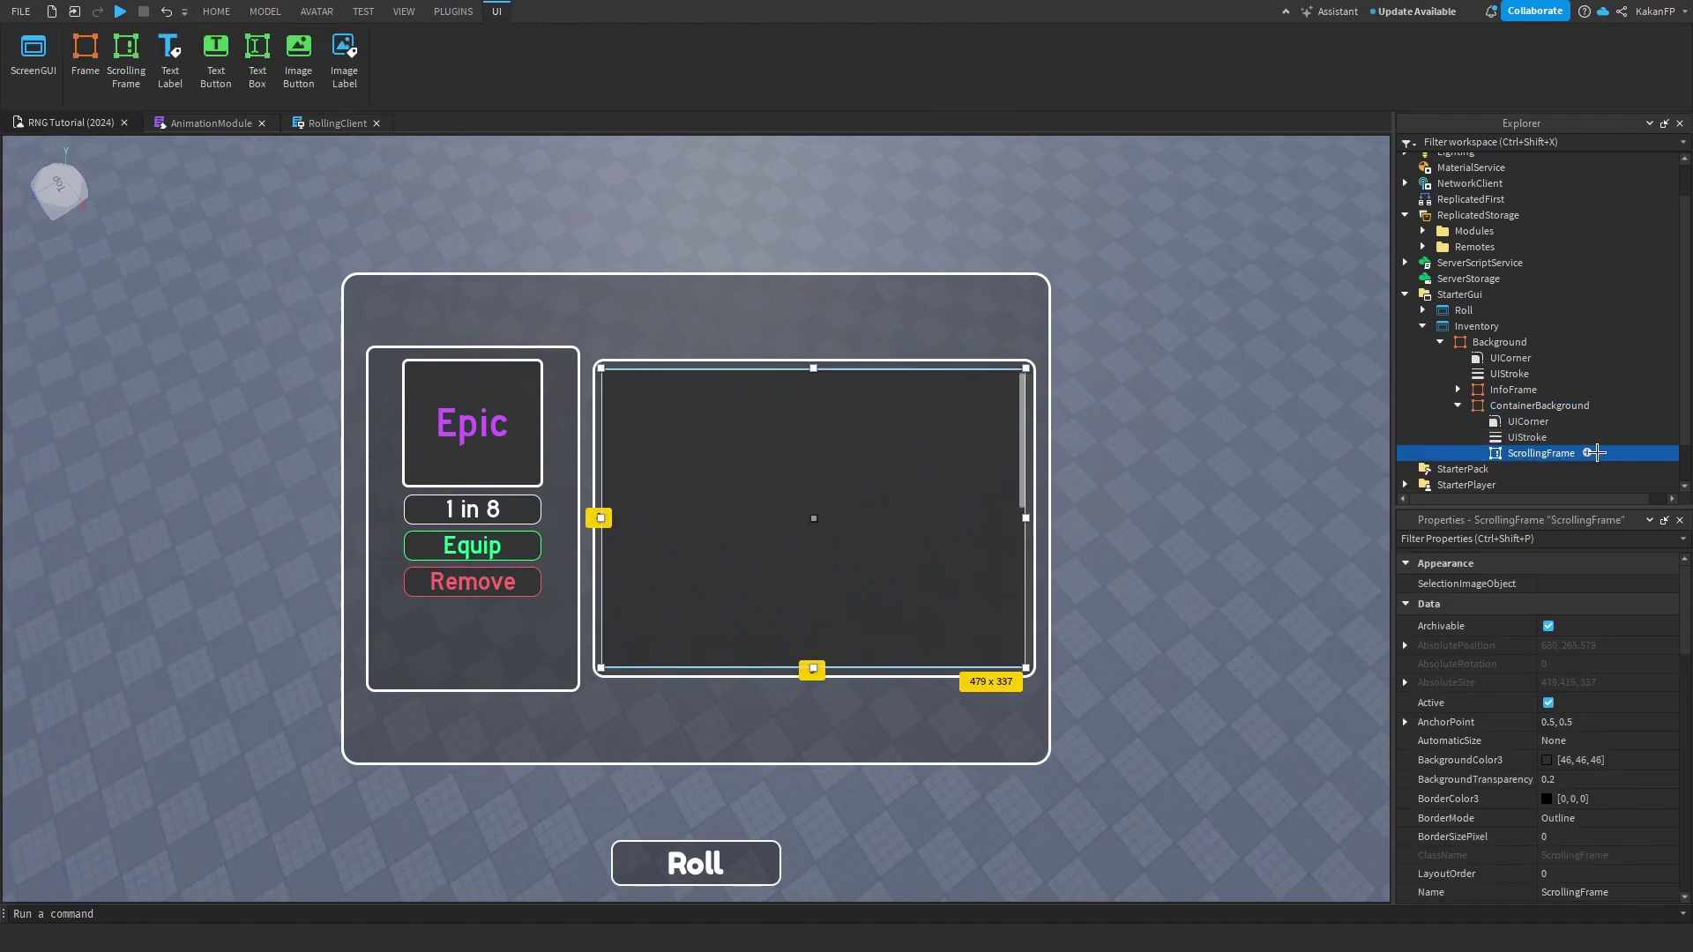
click(1589, 453)
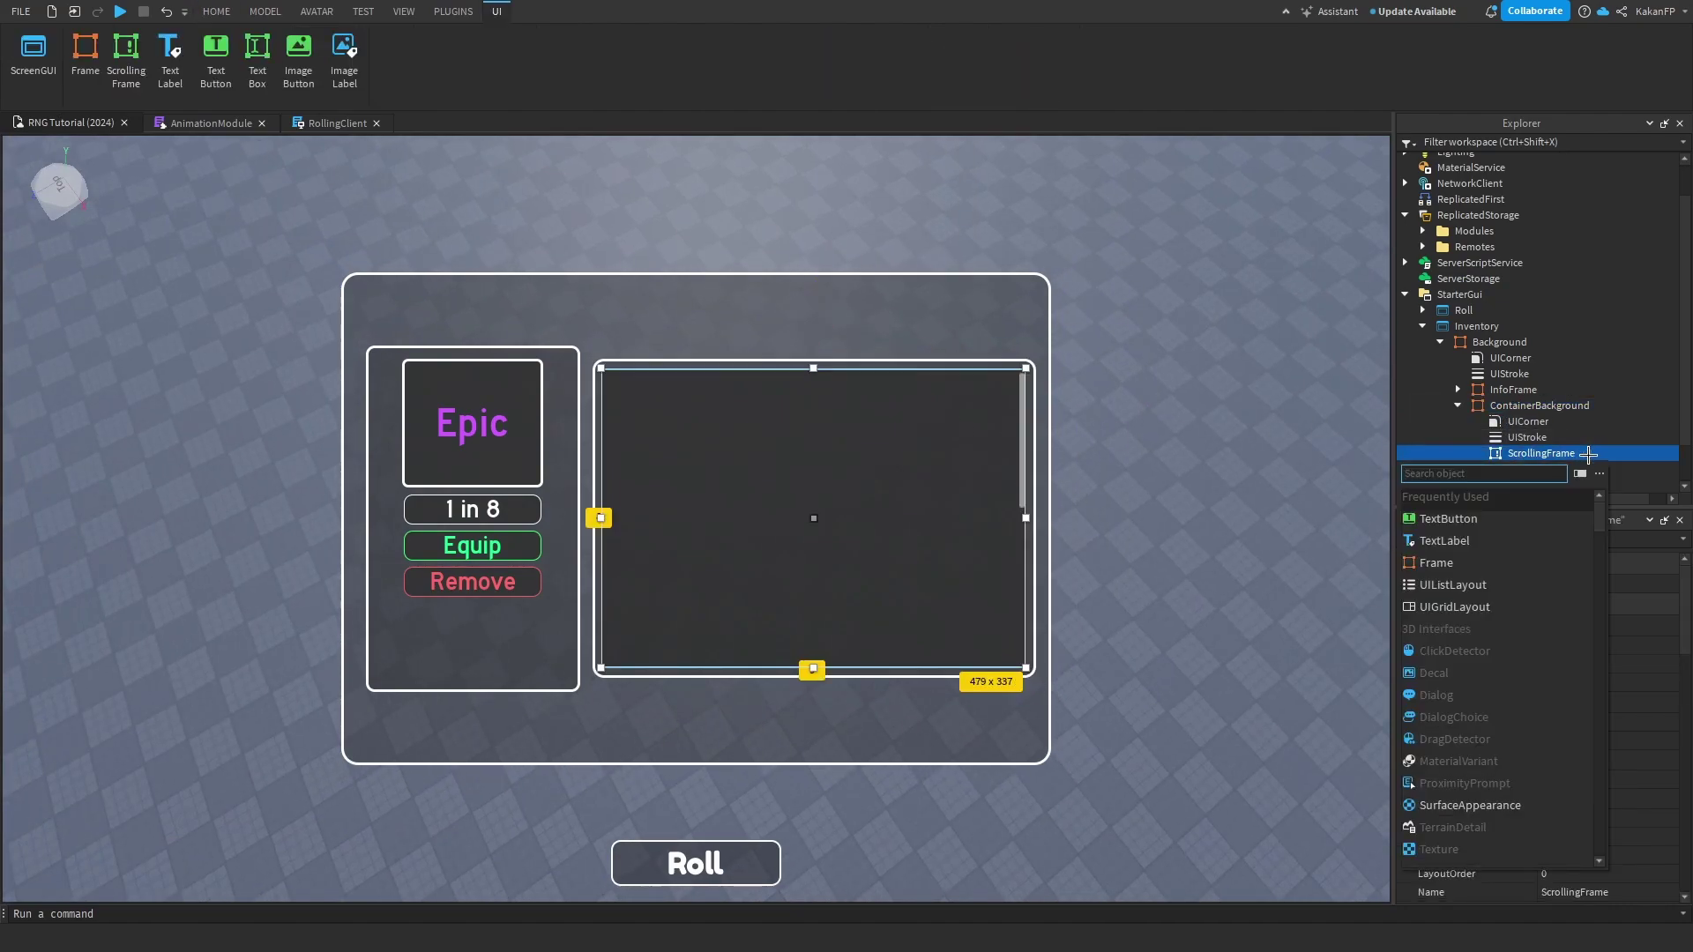
text(ui)
click(1465, 517)
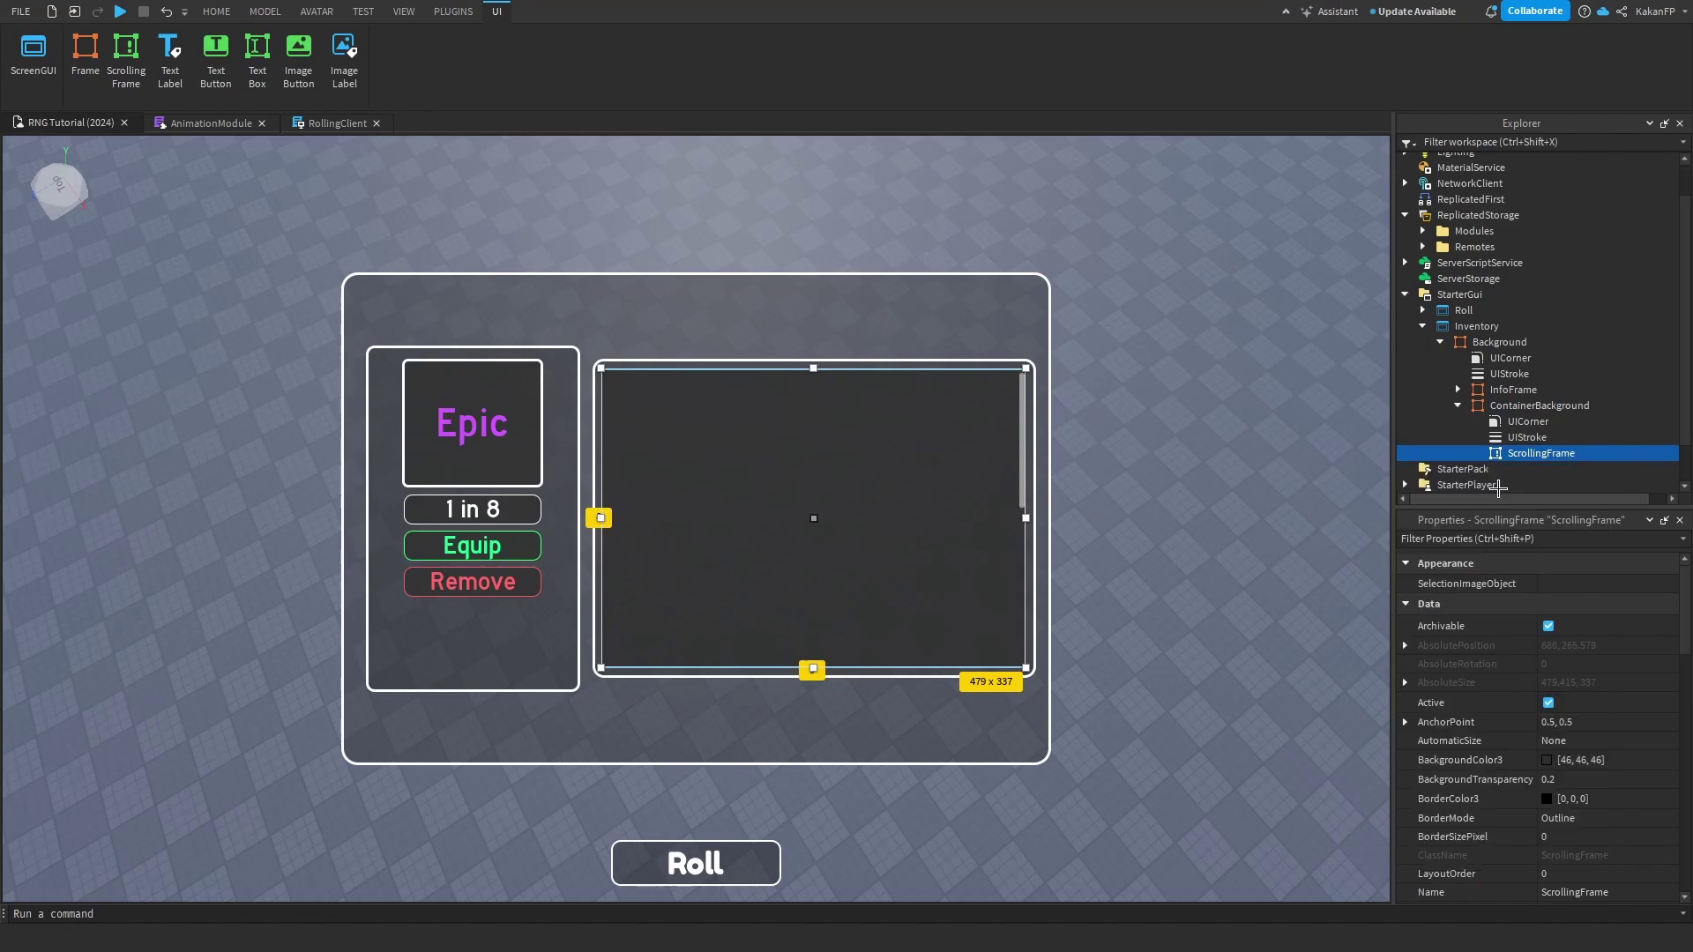
click(1586, 589)
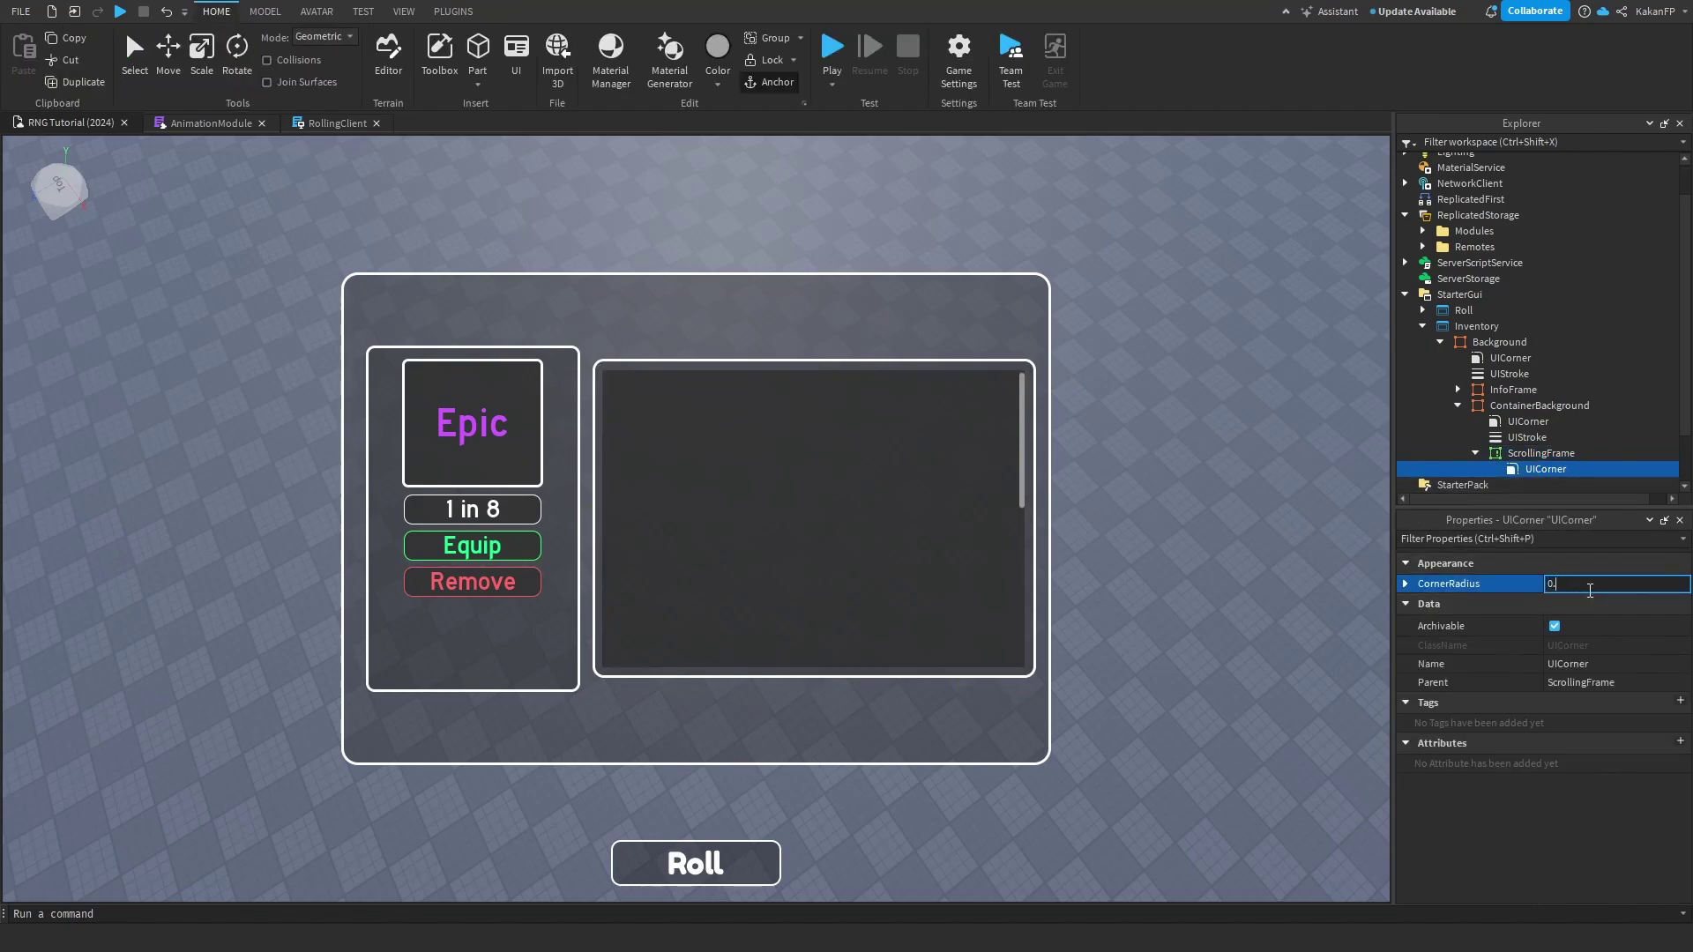
text(0.03)
key(Return)
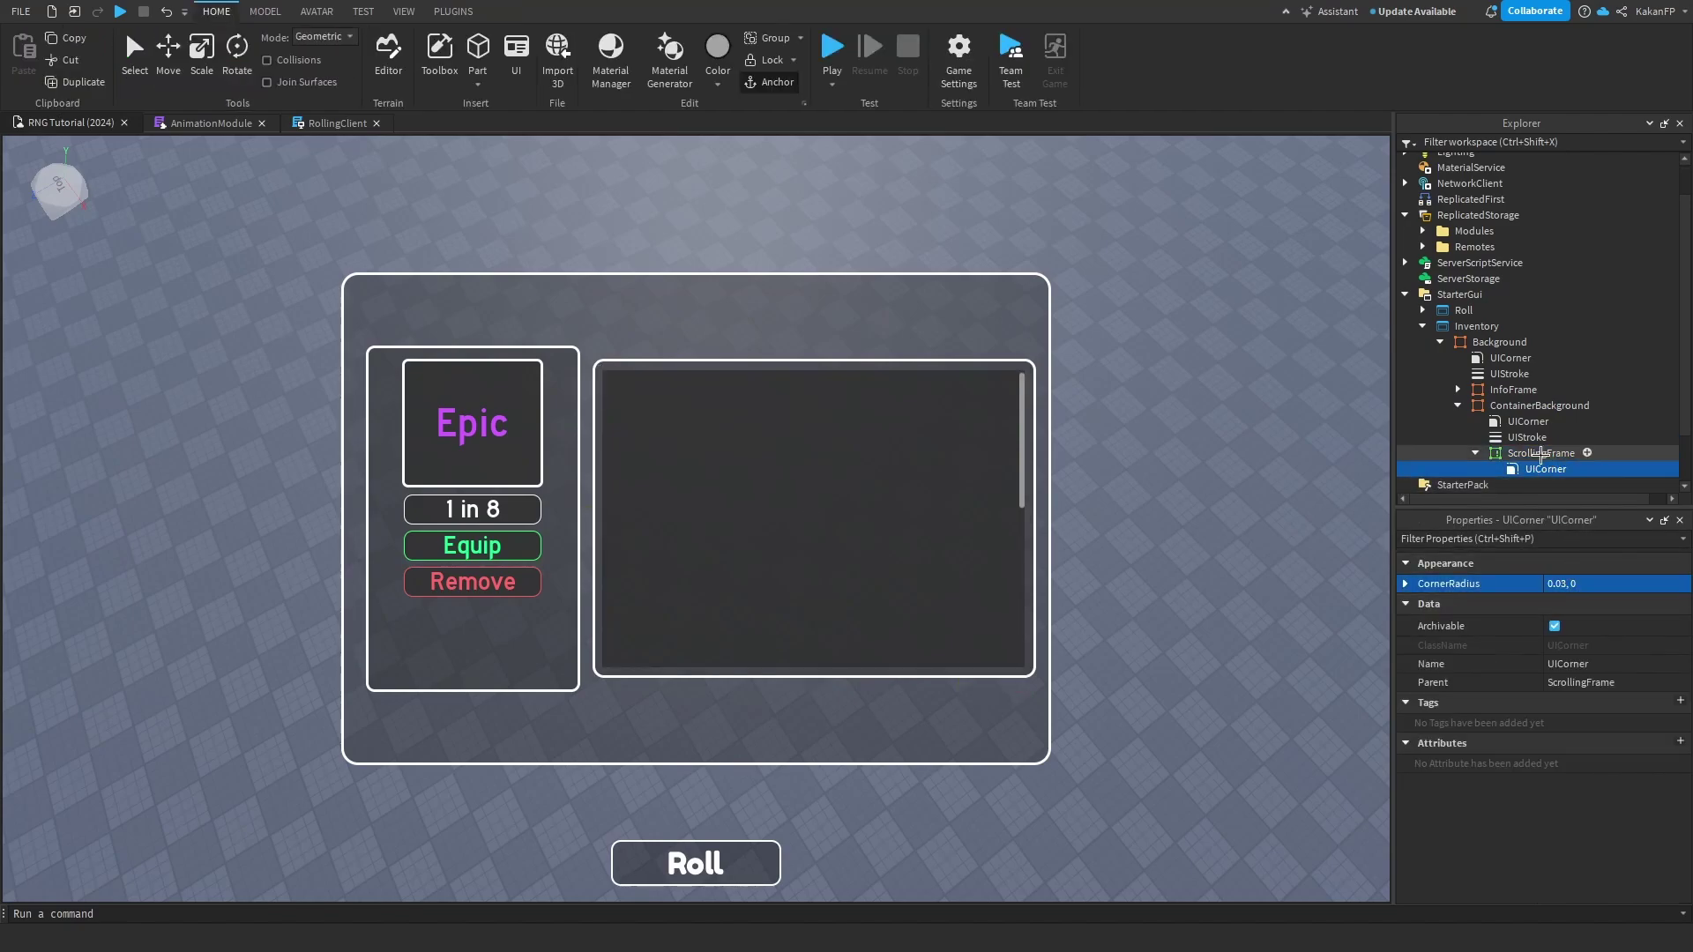
click(1537, 454)
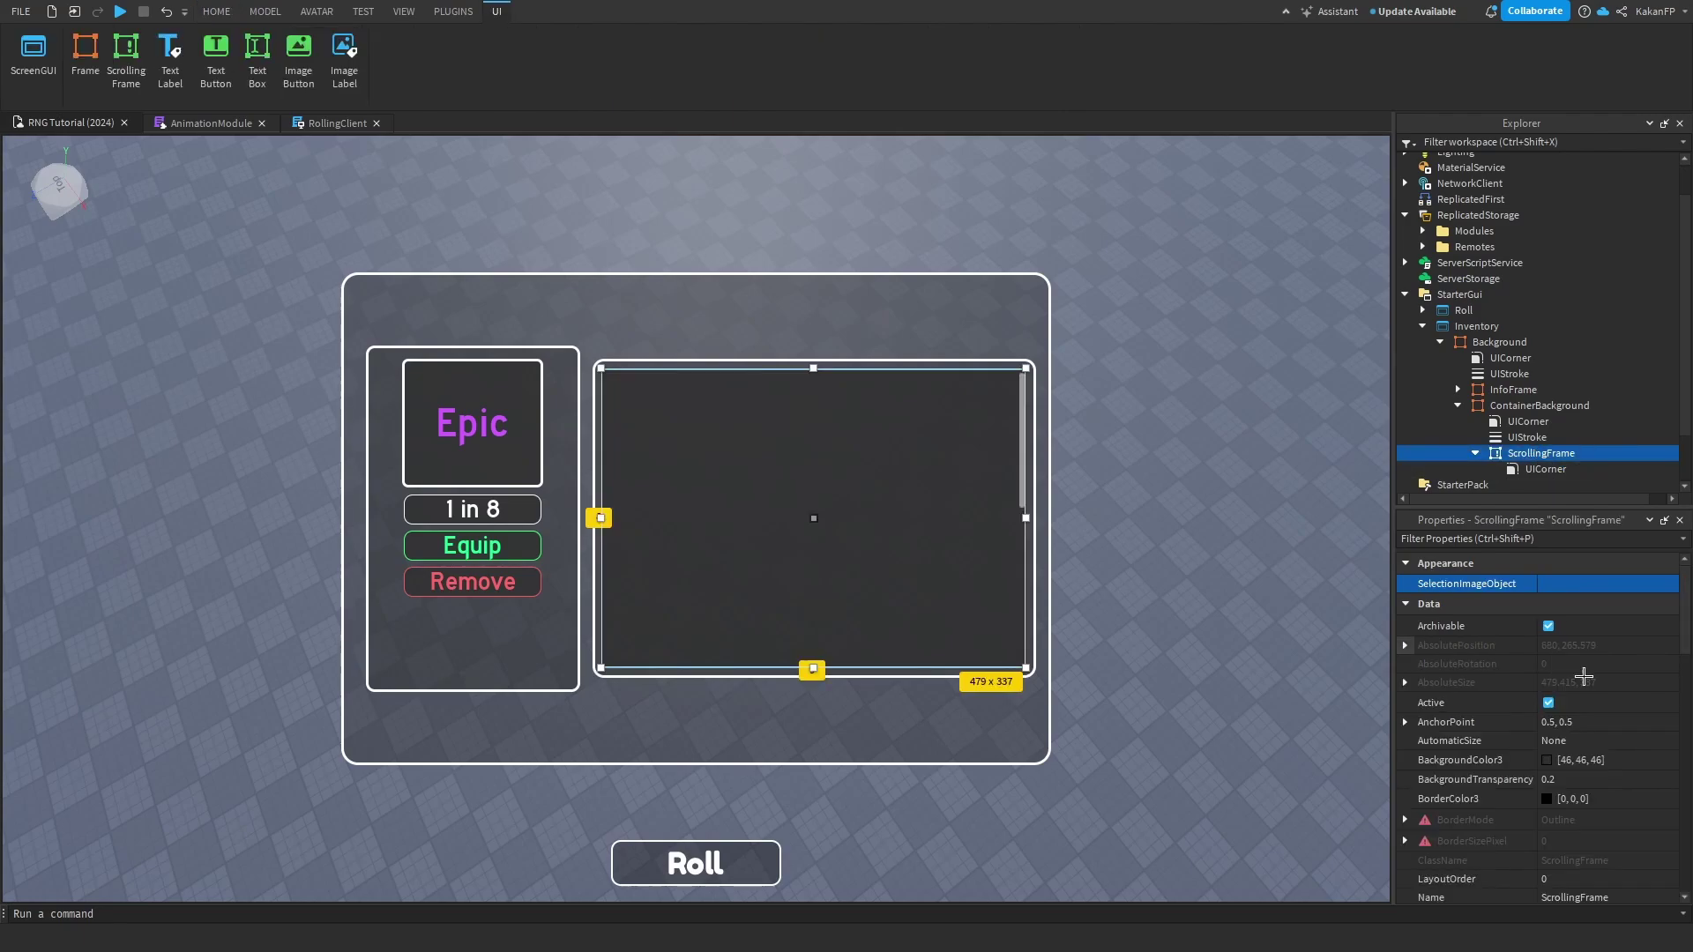
scroll(1556, 780, down, 3)
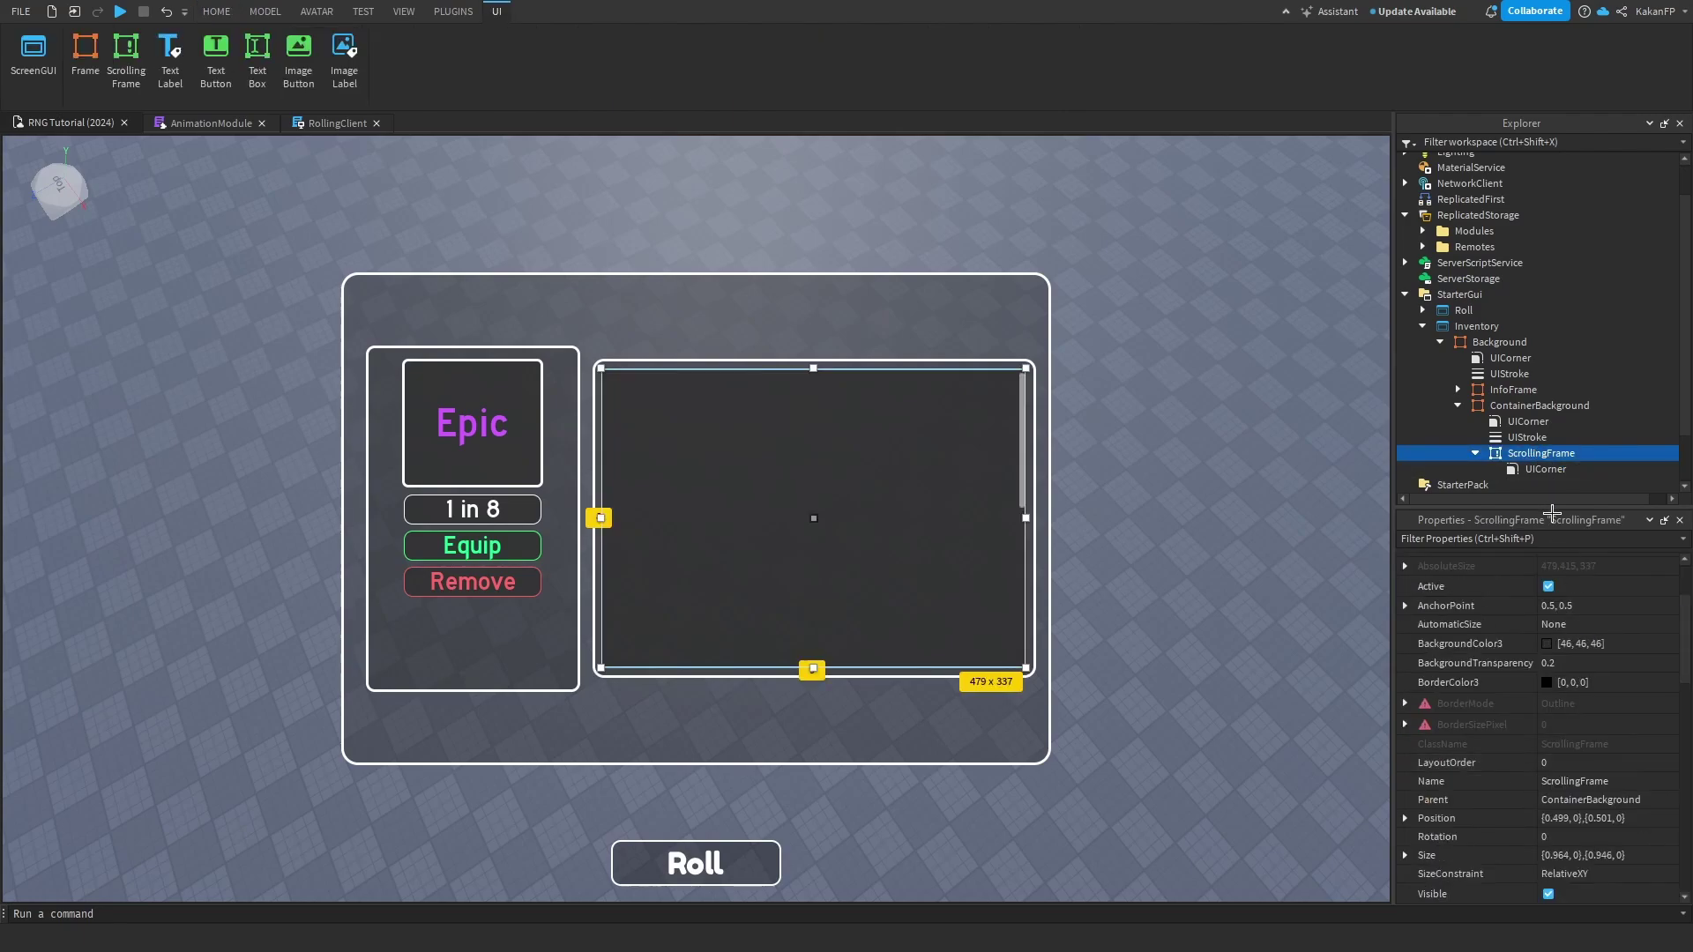
Delete the ScrollingFrame and nest a duplicate of ContainerBackground inside the original.
key(Delete)
click(1518, 409)
key(ctrl+d)
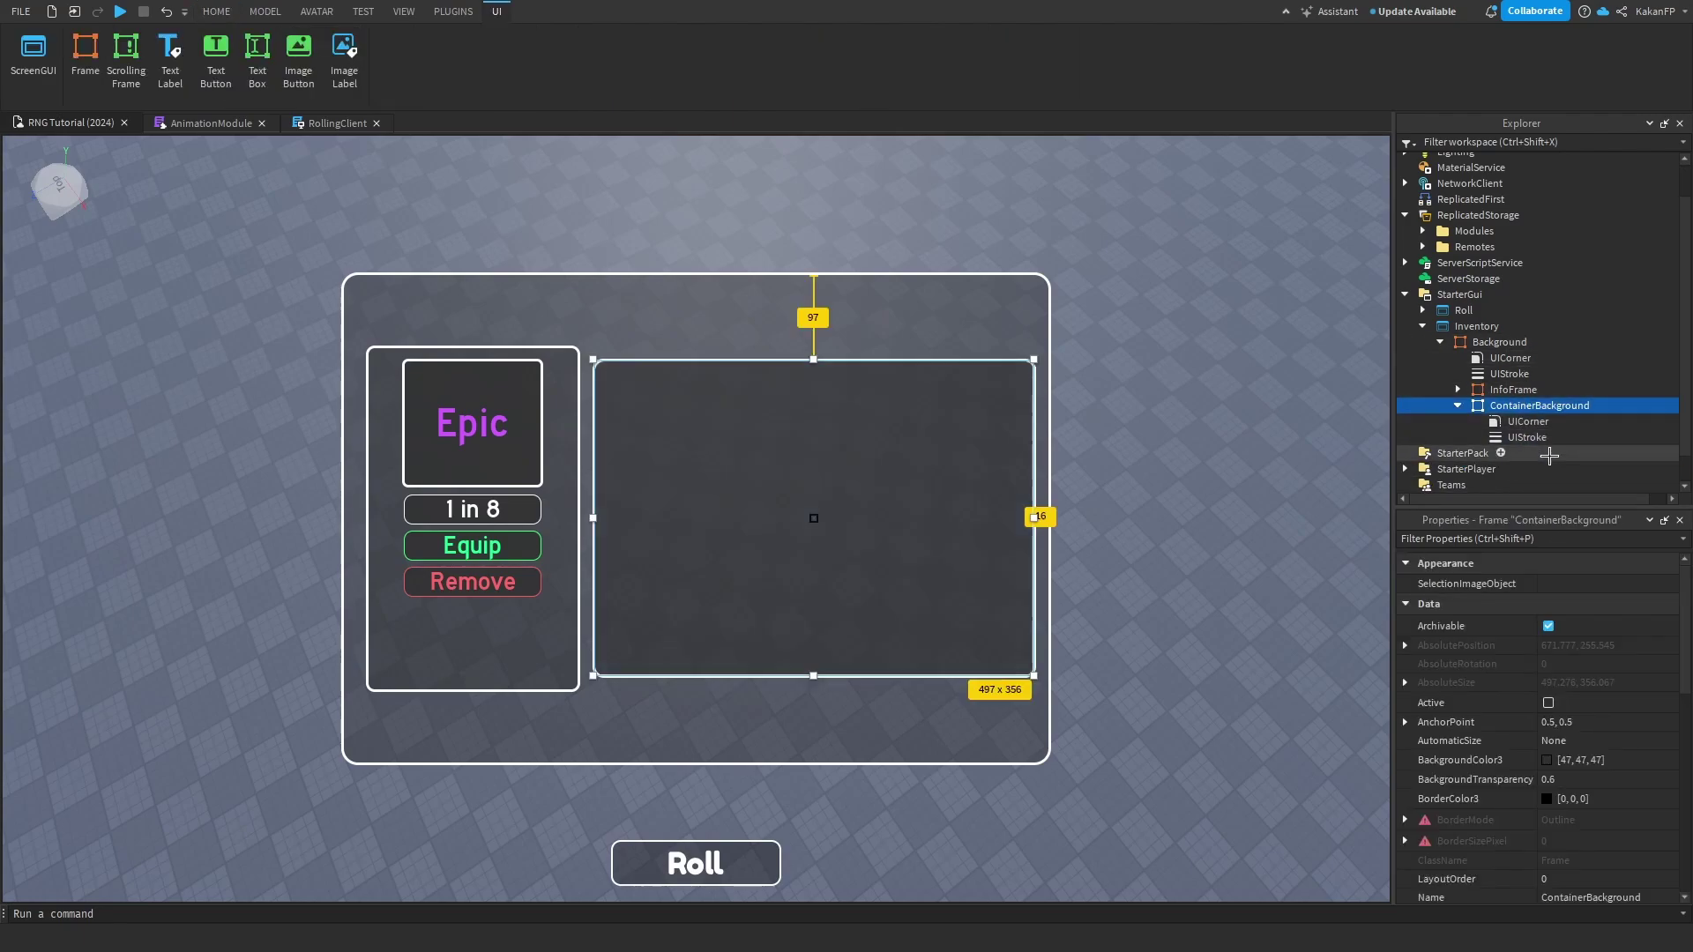
drag(1491, 407, 1557, 421)
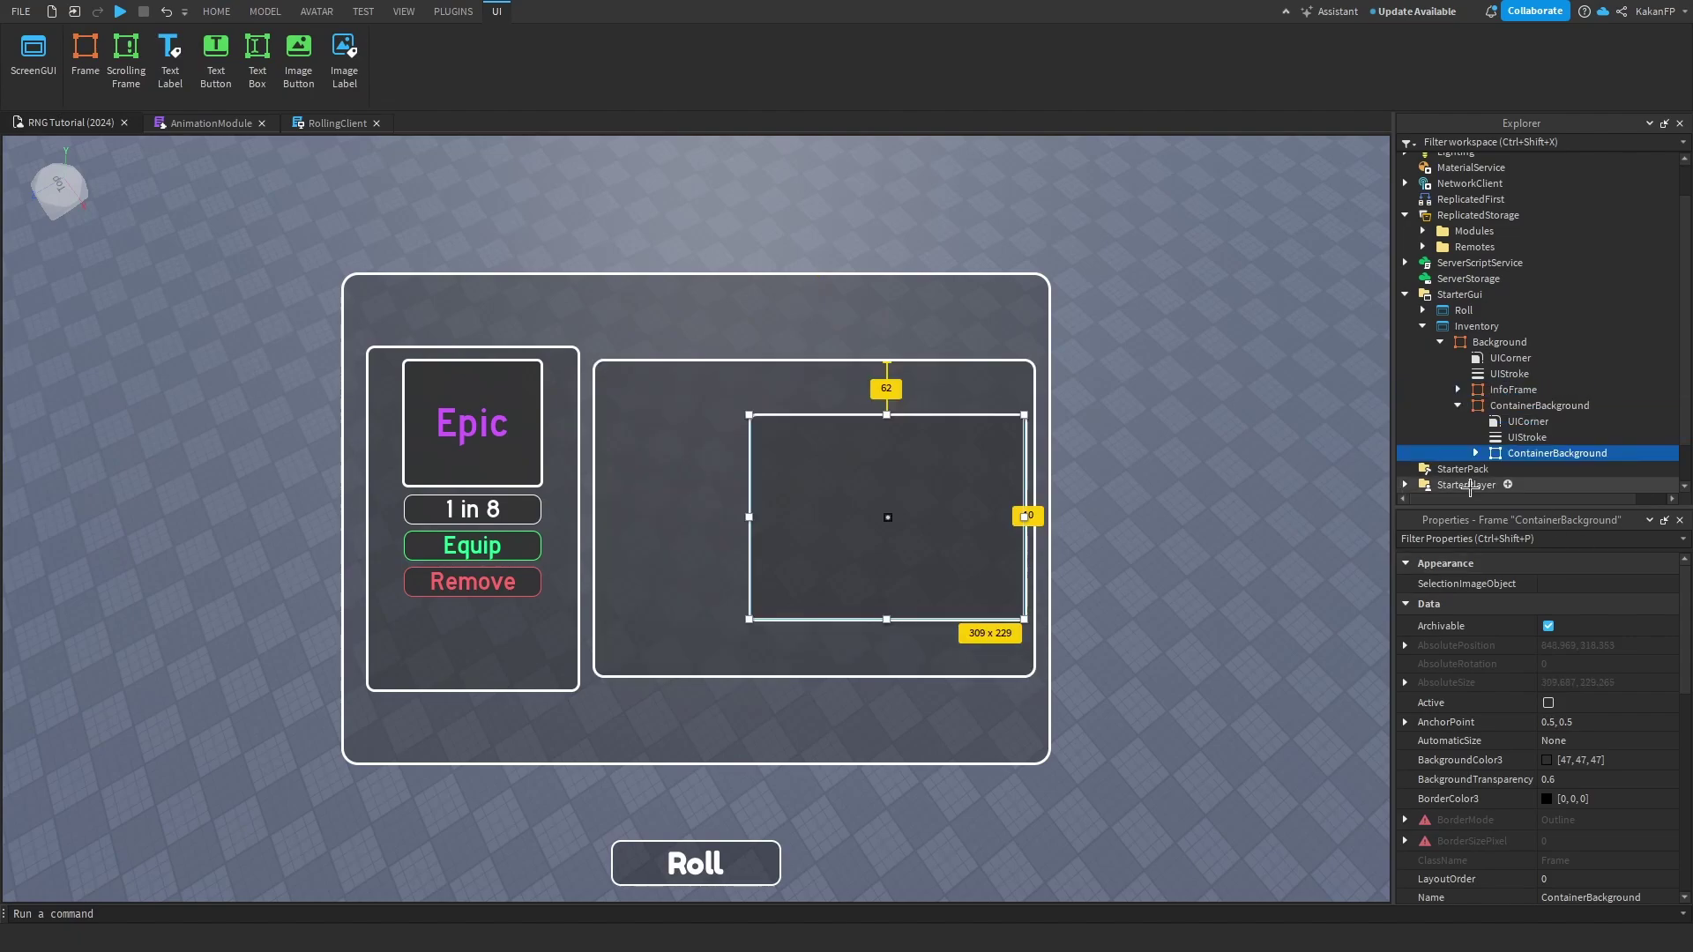
Resize and centre the inner copy so it fills the outer container.
drag(905, 490, 830, 477)
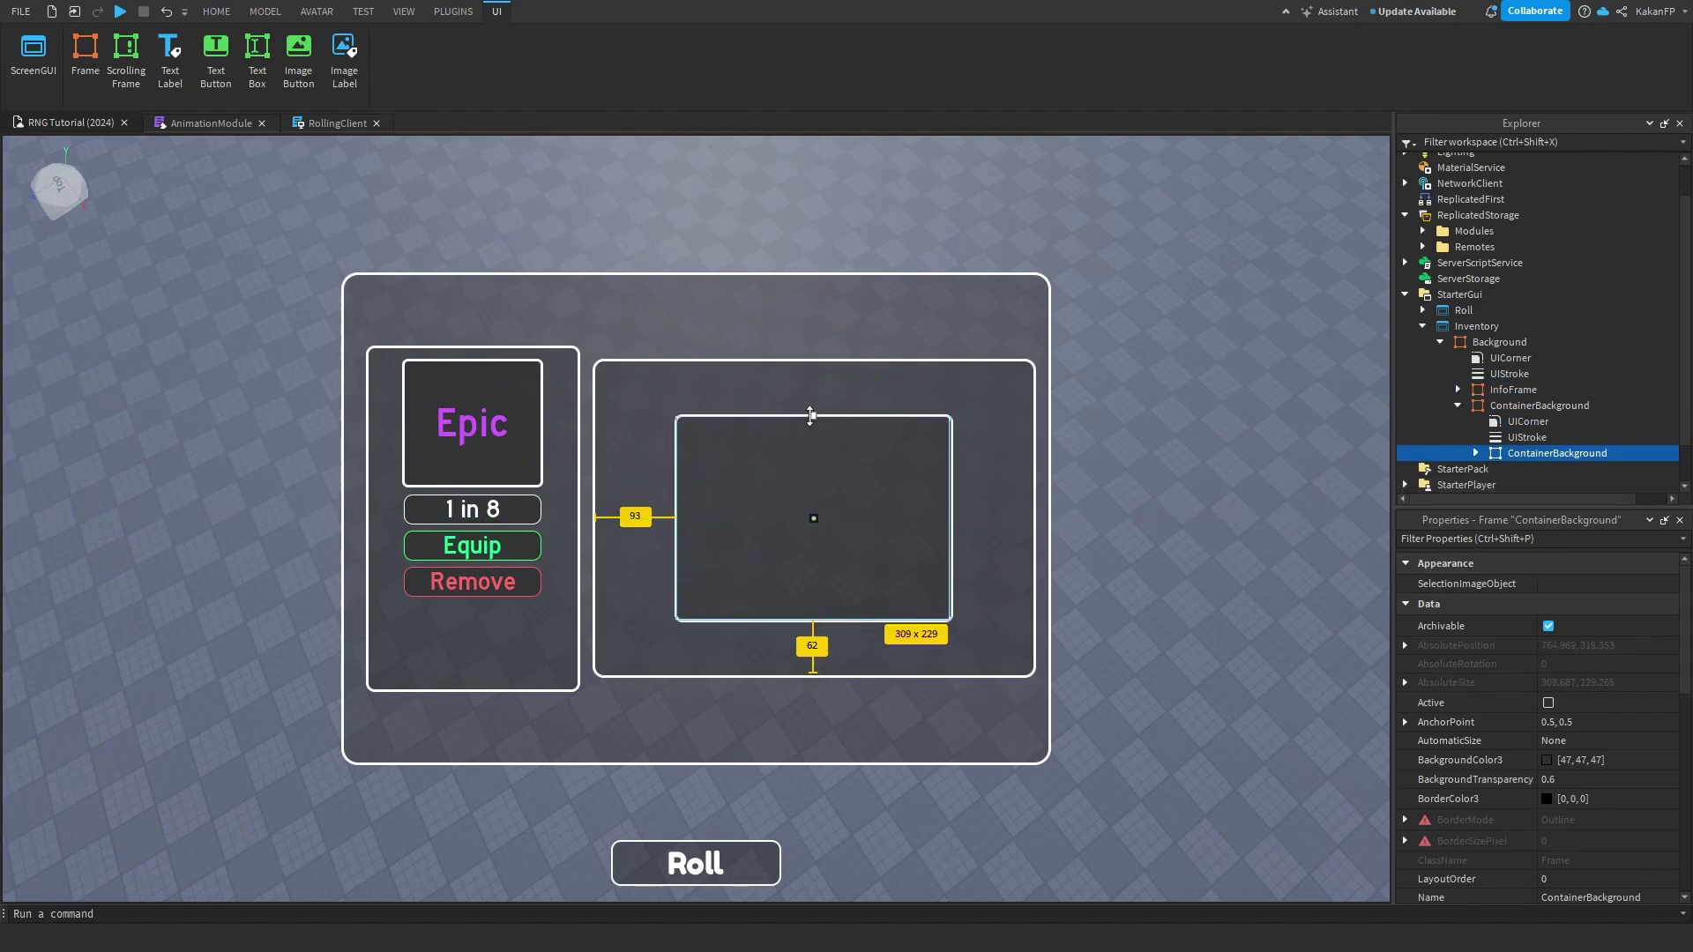
drag(812, 415, 812, 370)
drag(670, 499, 603, 496)
drag(950, 492, 1011, 495)
drag(811, 623, 810, 664)
drag(825, 594, 824, 598)
click(1108, 518)
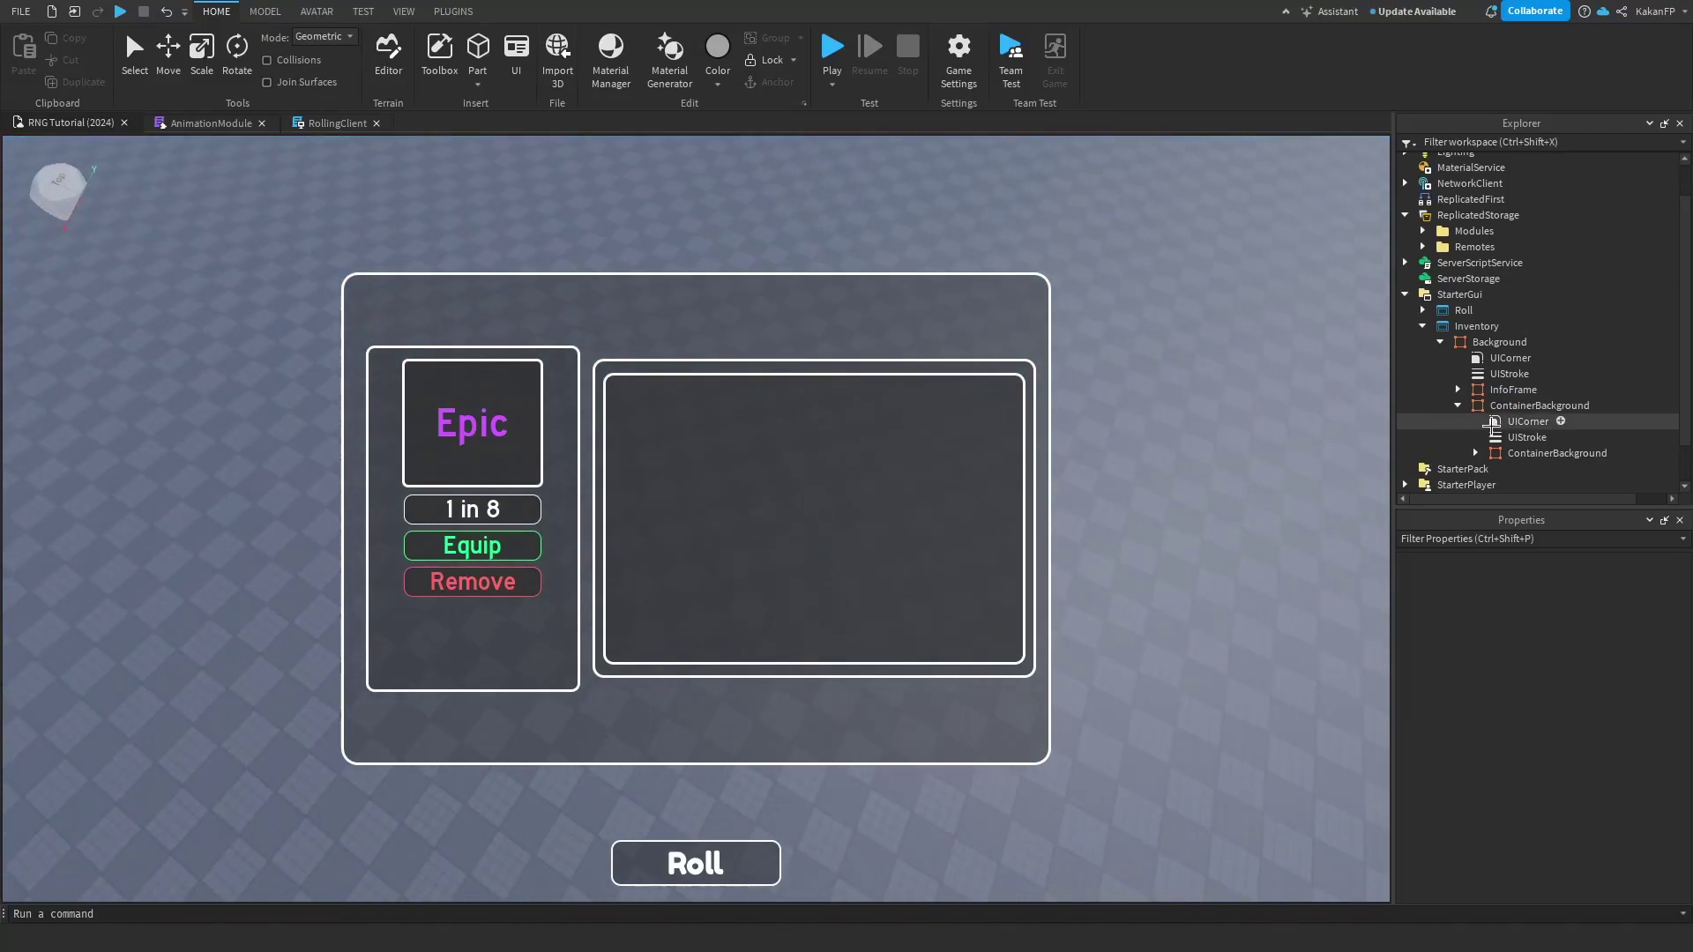
Give the inner frame background colour 21,21,21 and background transparency 0.4.
click(1557, 452)
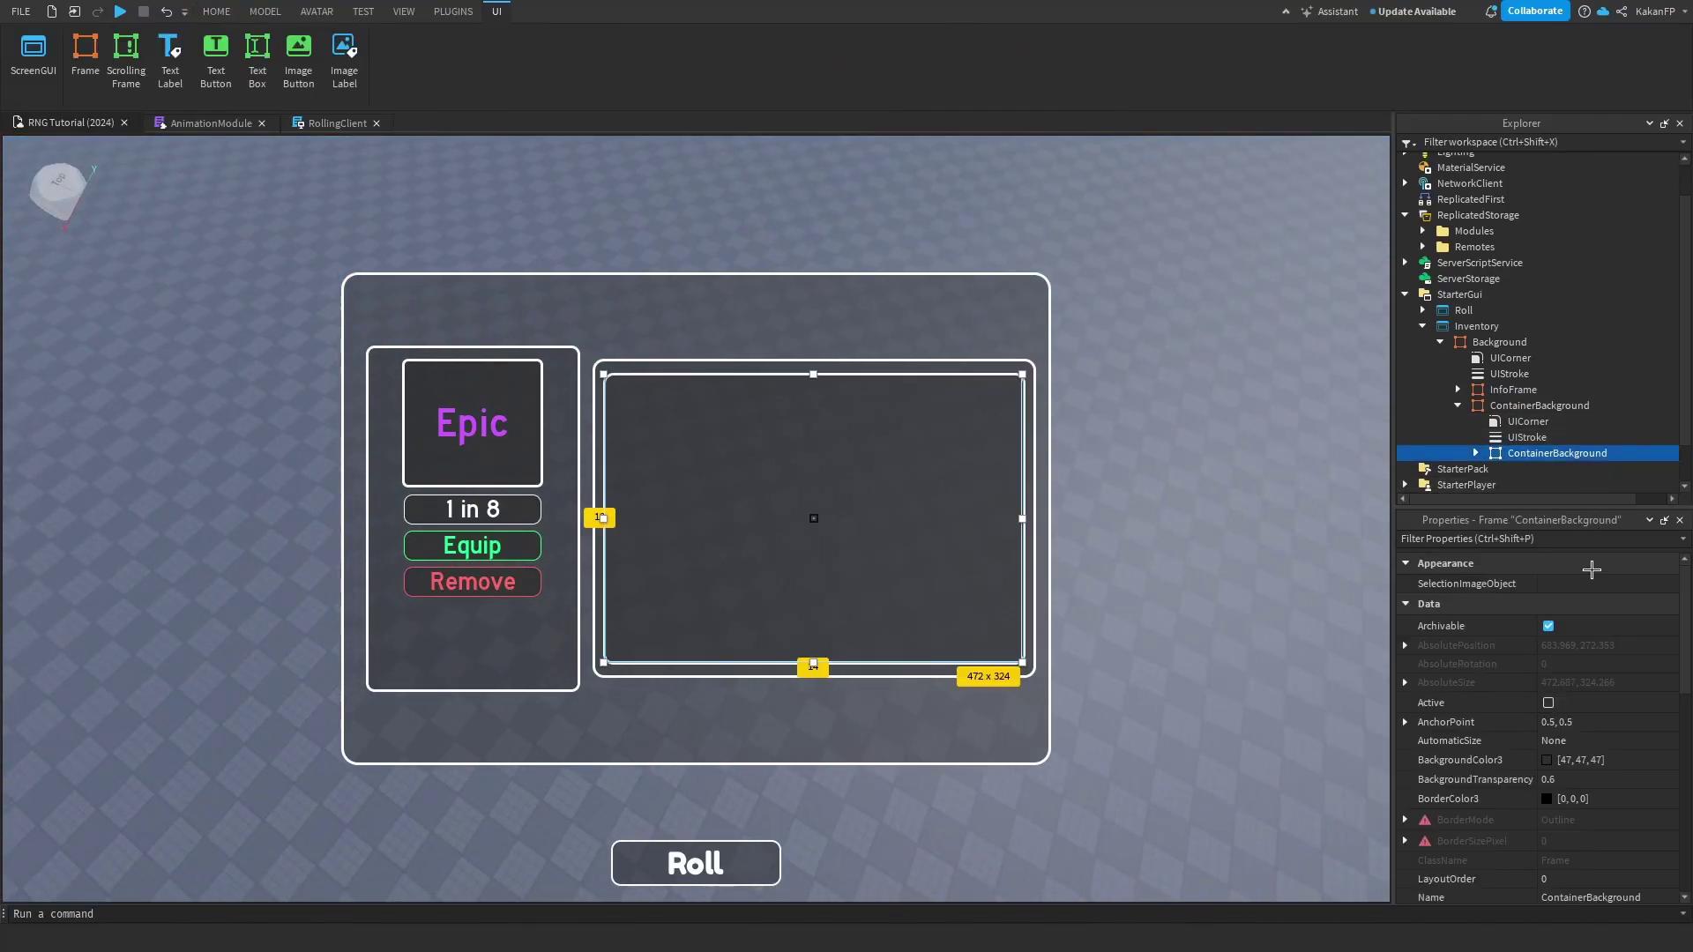
scroll(1550, 617, down, 3)
click(1549, 586)
drag(1051, 464, 1055, 482)
click(962, 632)
click(1570, 605)
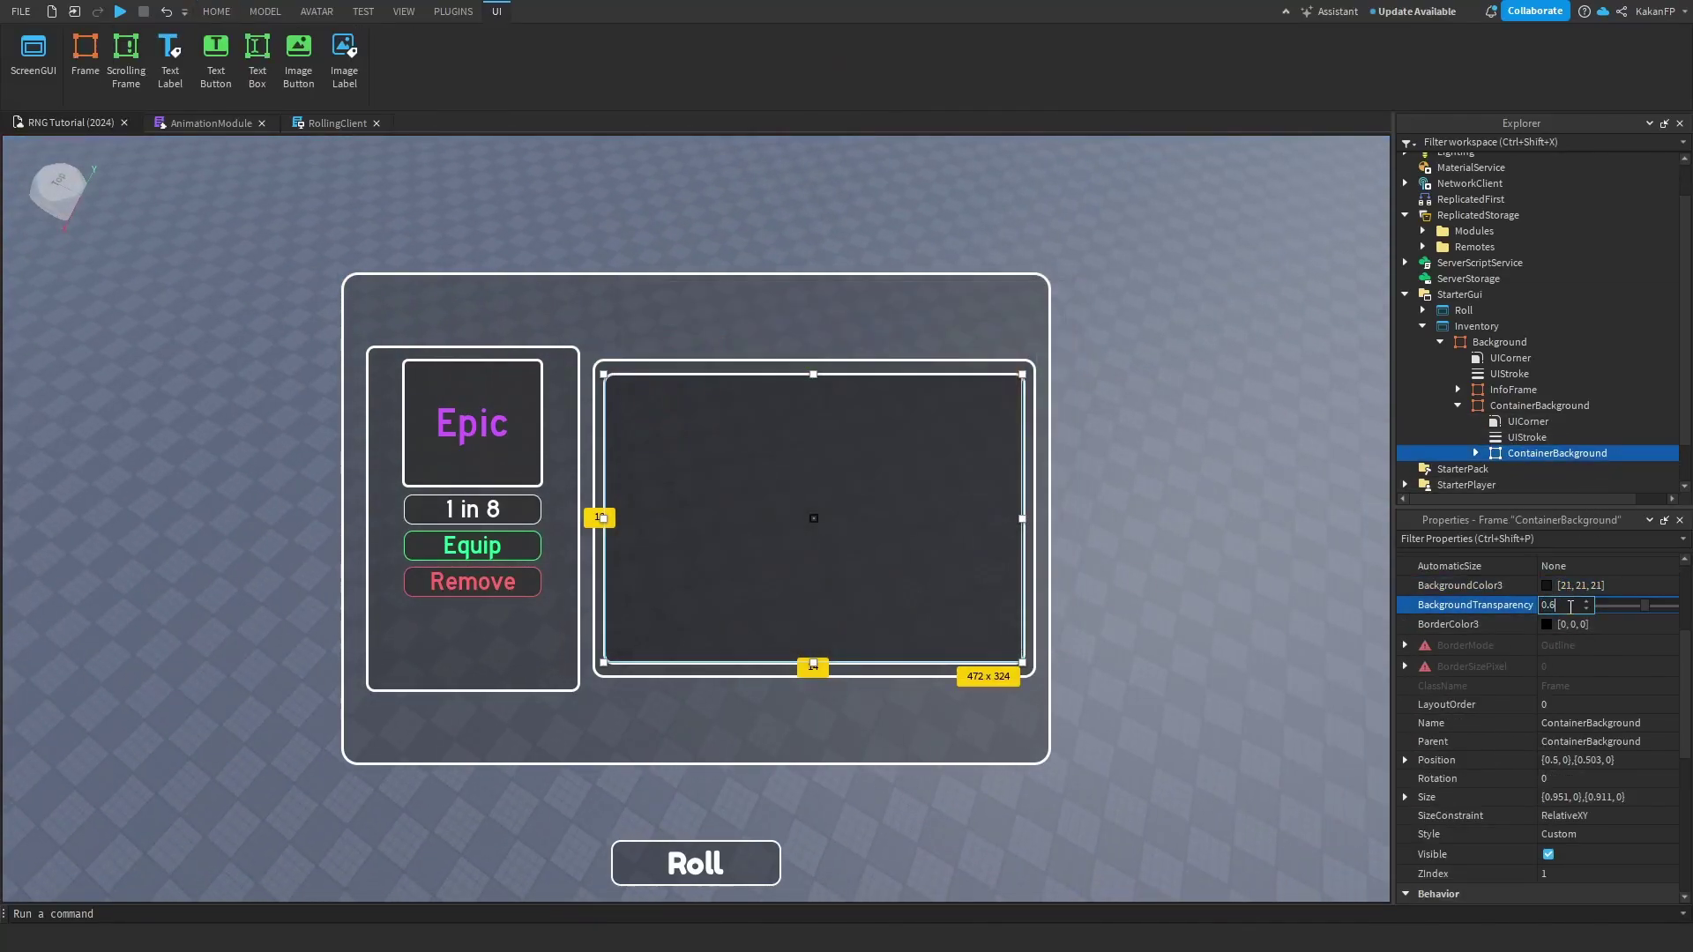
key(BackSpace)
text(4)
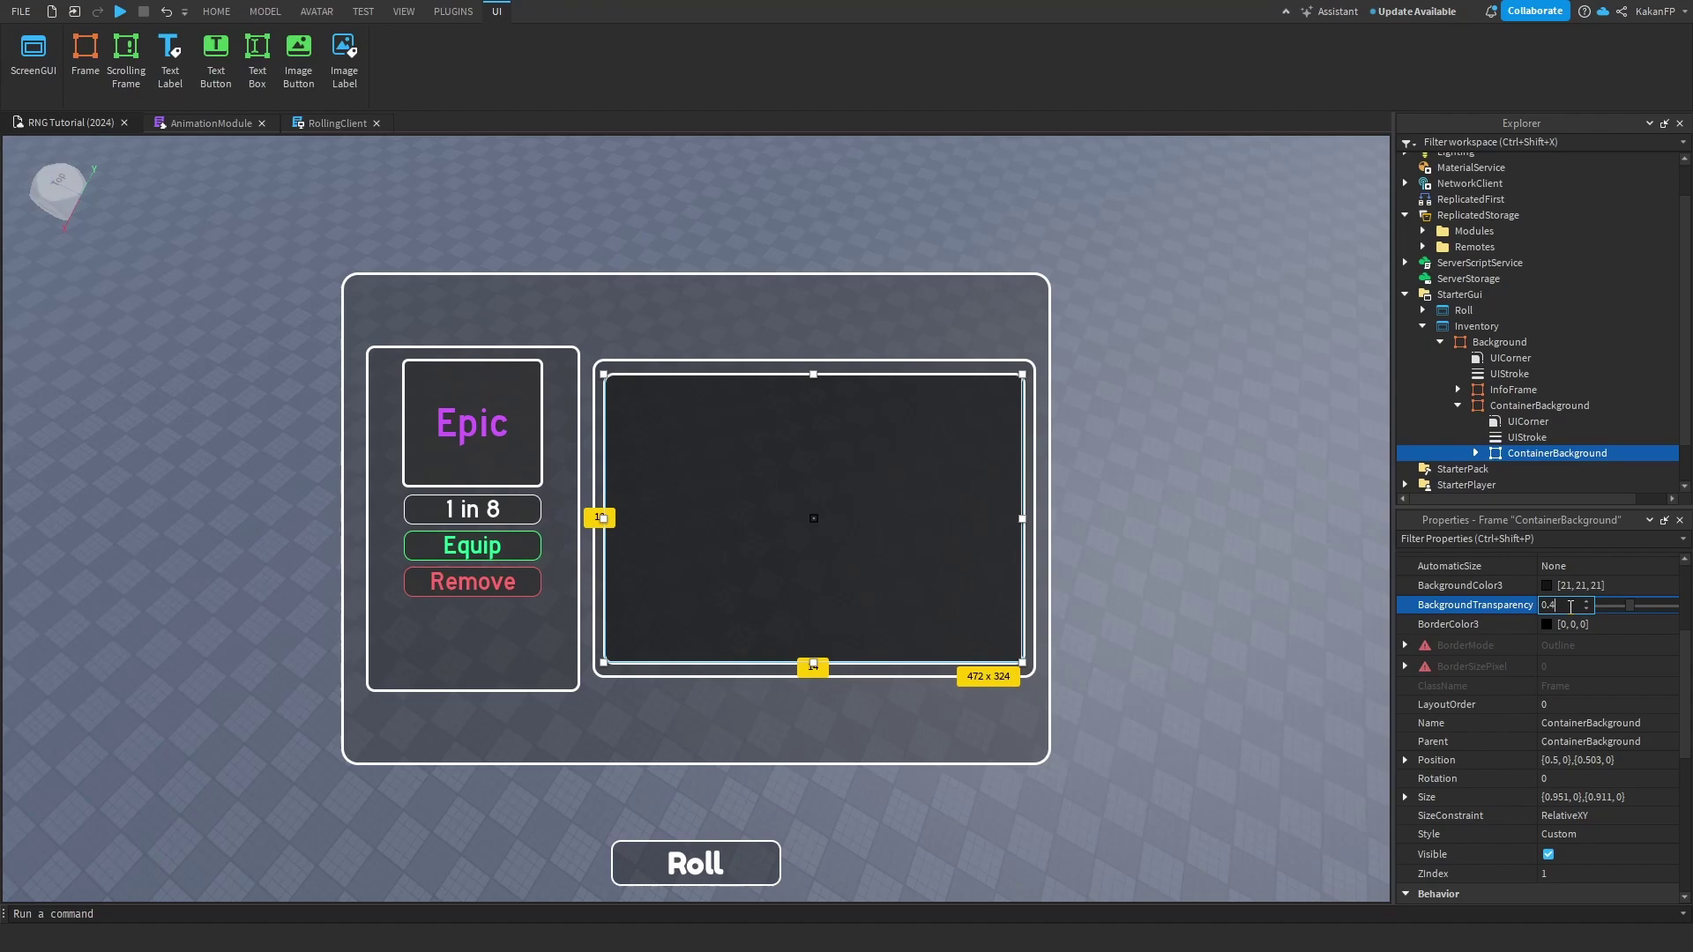
key(Return)
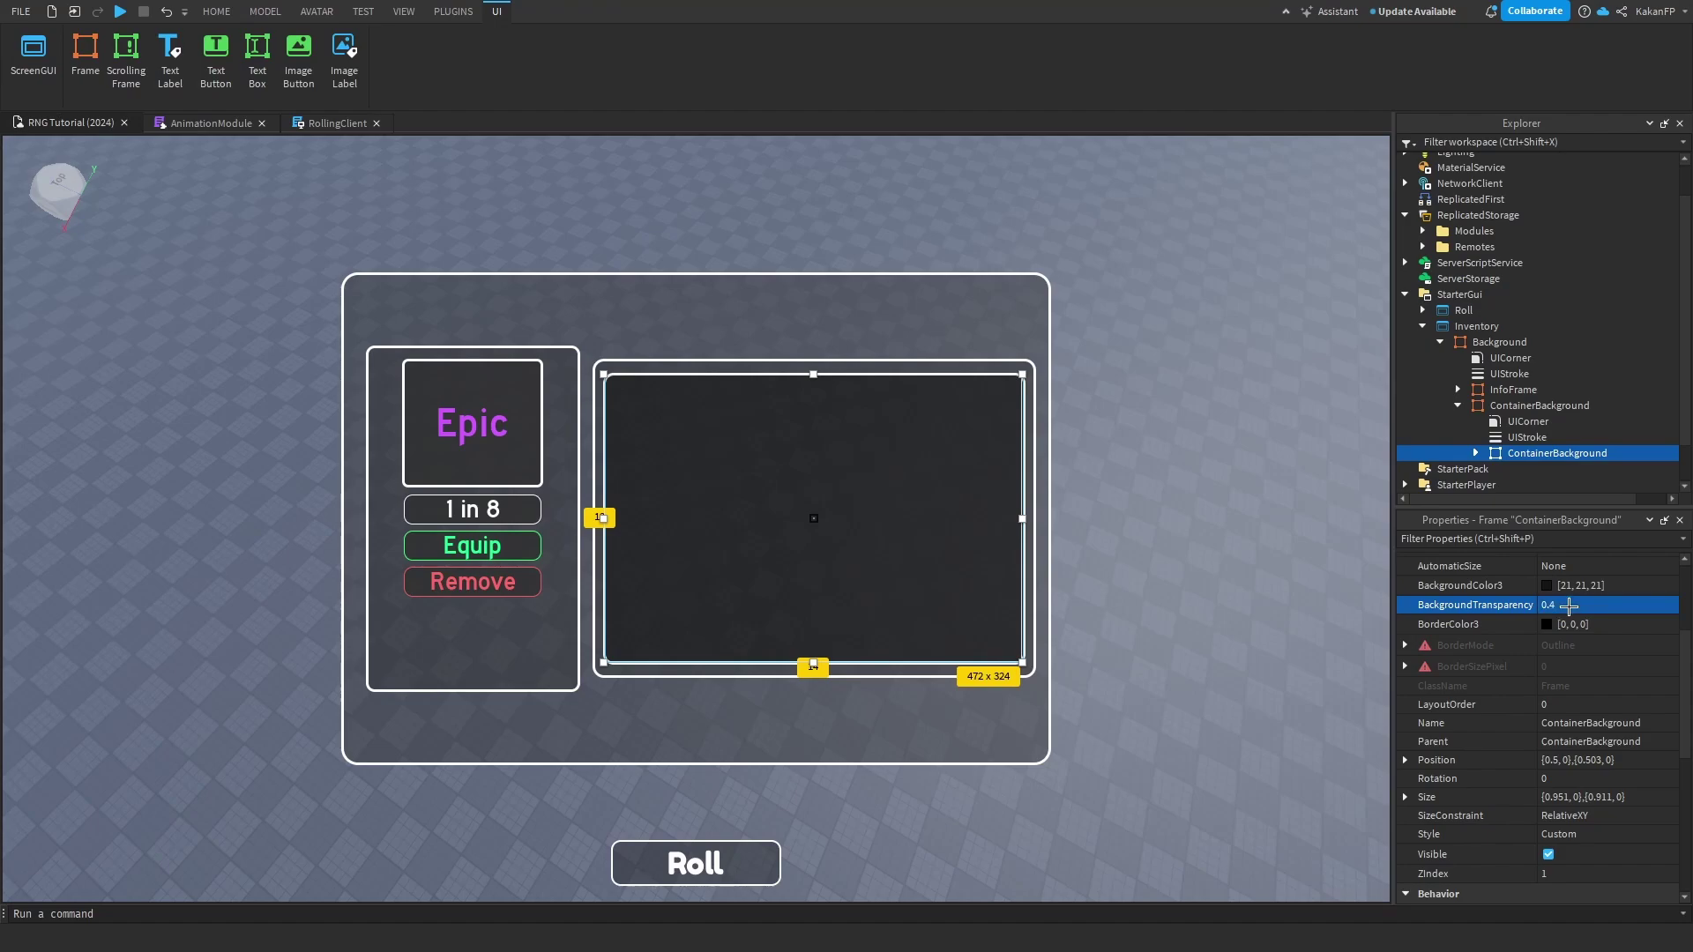
click(1512, 404)
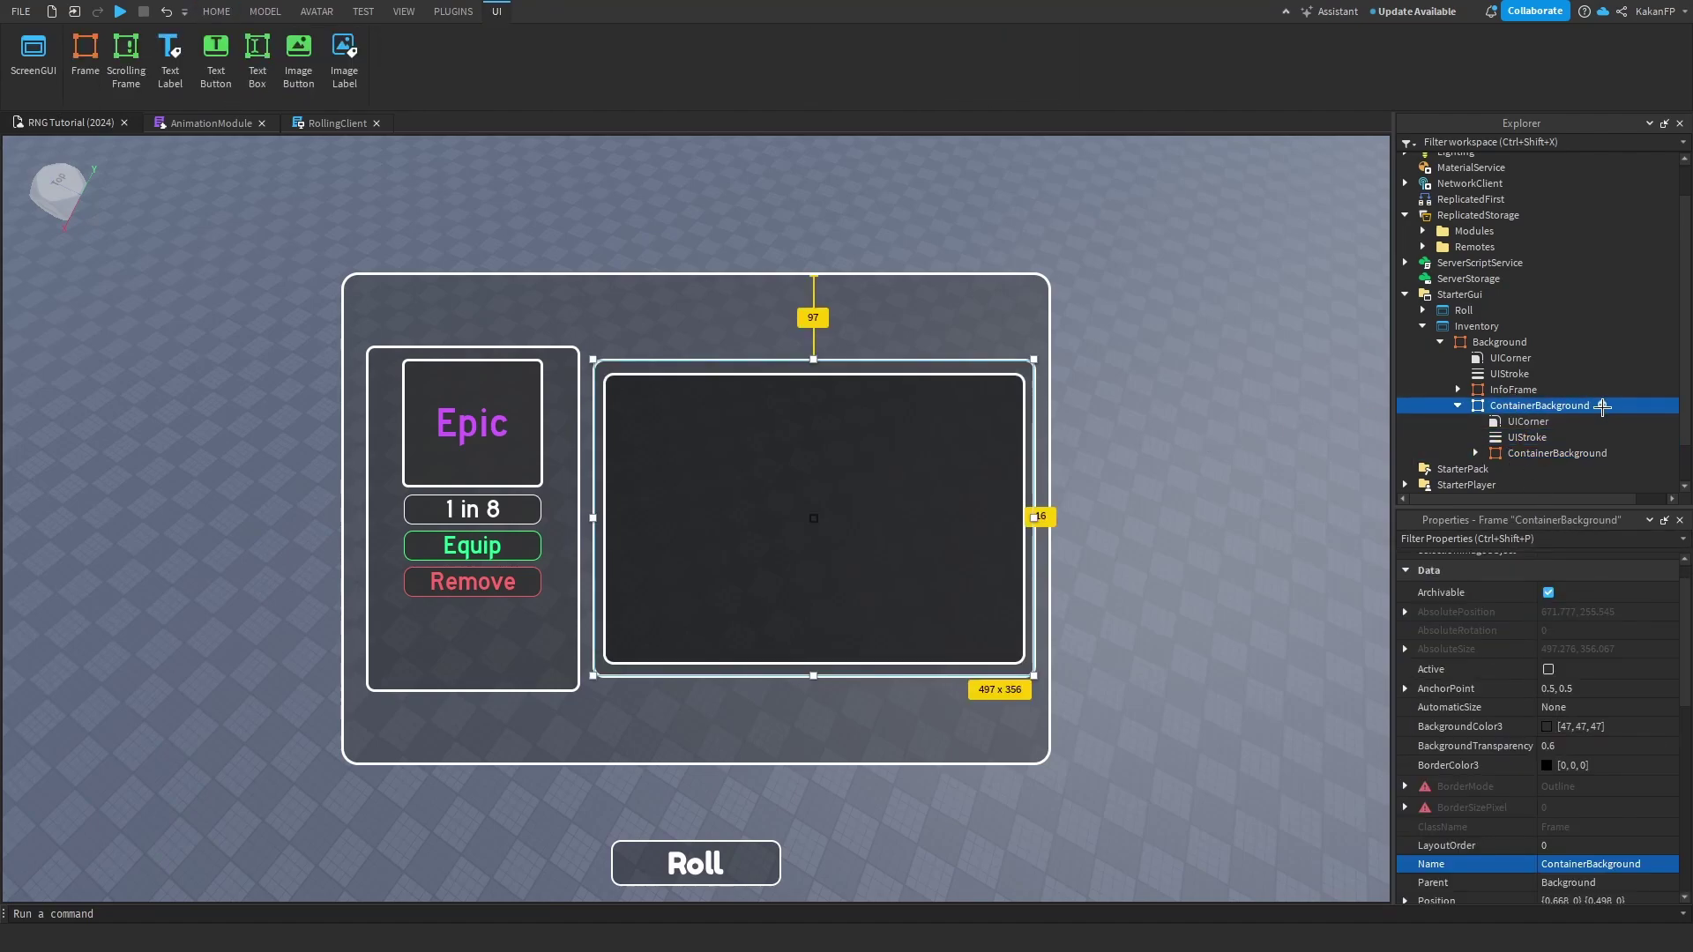
Rename the inner frame to SecondContainerBackground.
double_click(1539, 453)
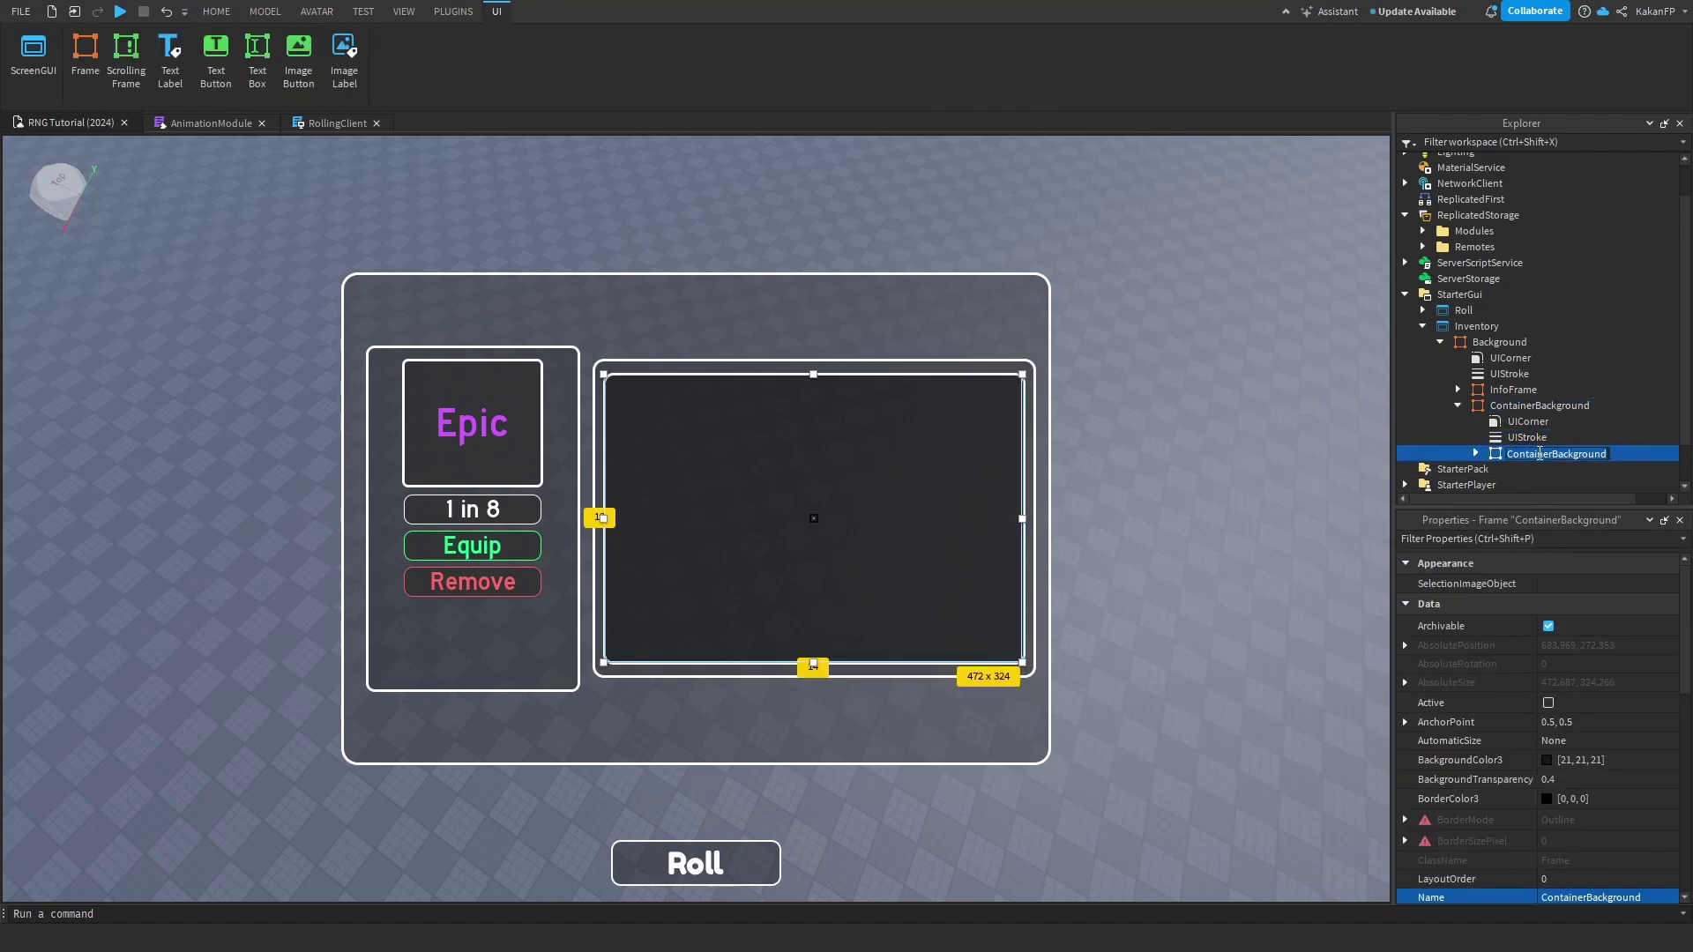
text(C)
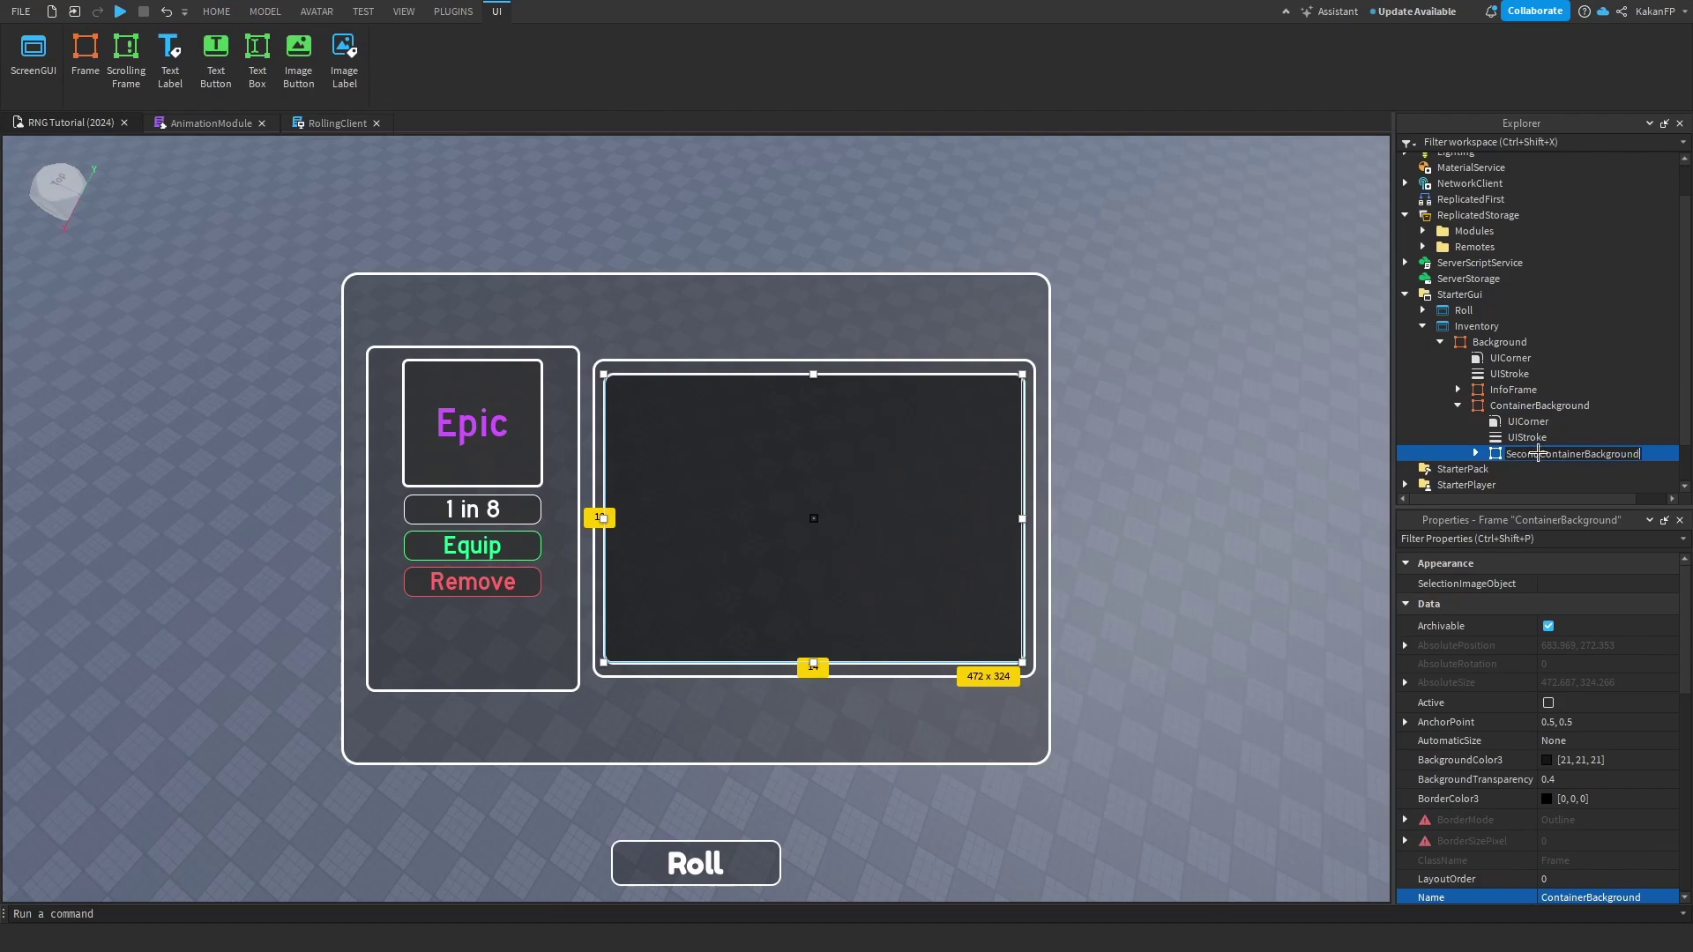
key(Return)
Insert a new ScrollingFrame inside SecondContainerBackground.
click(1650, 452)
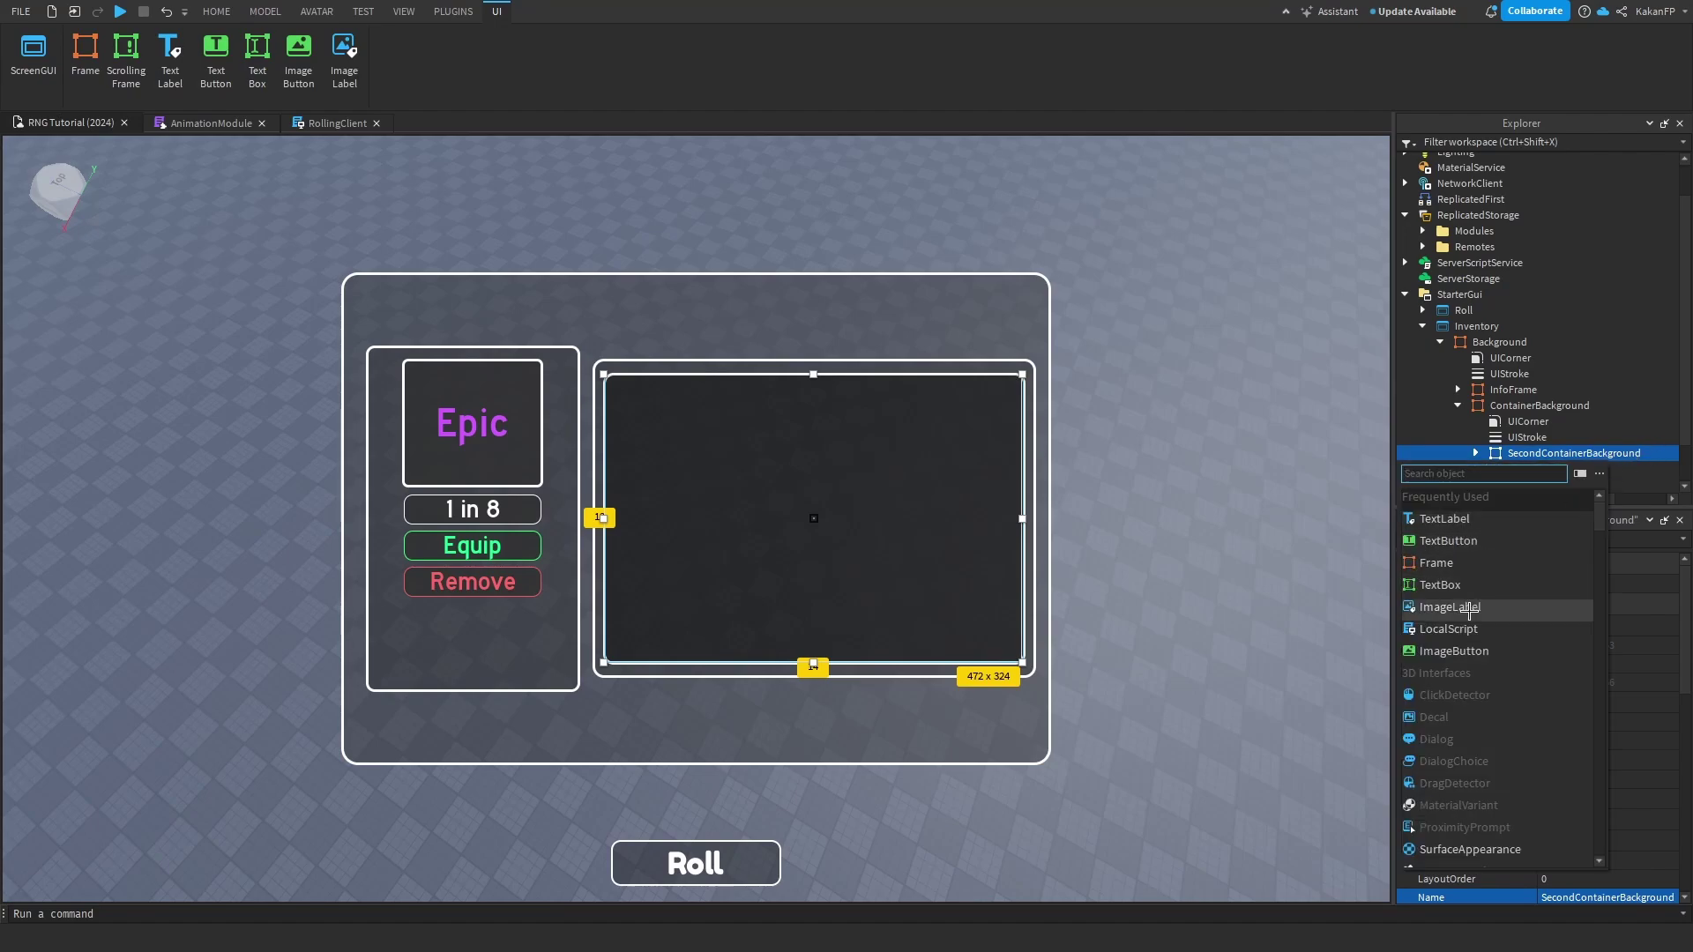
click(1477, 522)
click(1573, 481)
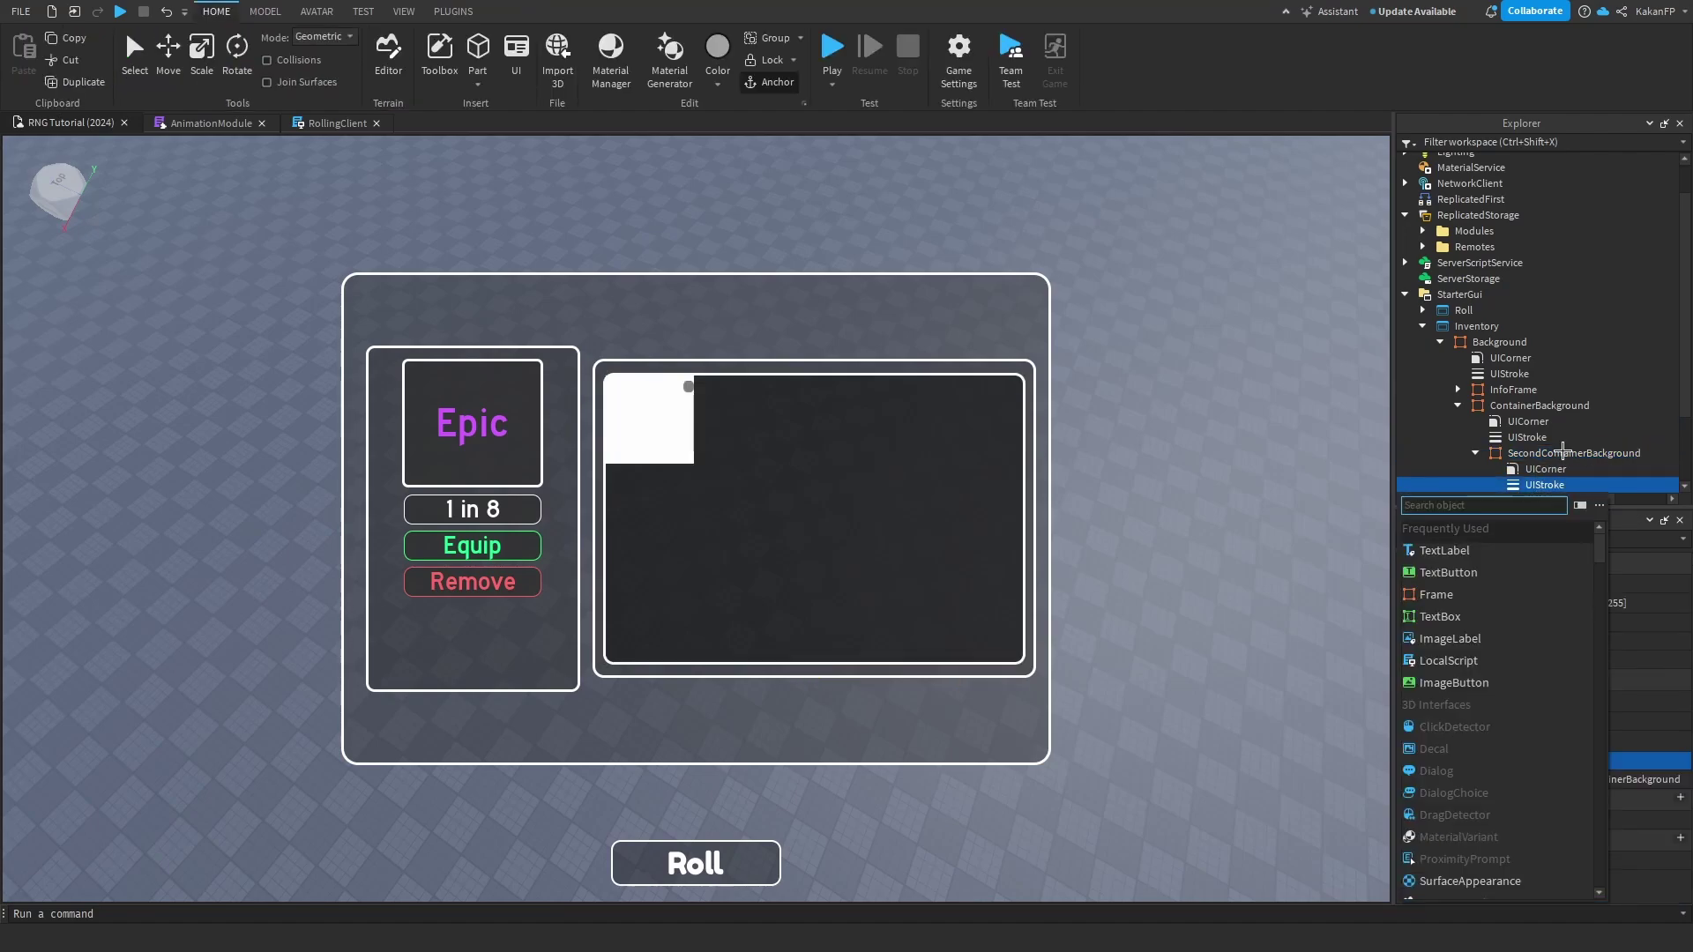
click(1563, 451)
scroll(1550, 467, down, 3)
click(1554, 410)
Set the ScrollingFrame's AnchorPoint to 0.5, 0.5 and convert its size to scale.
click(1572, 721)
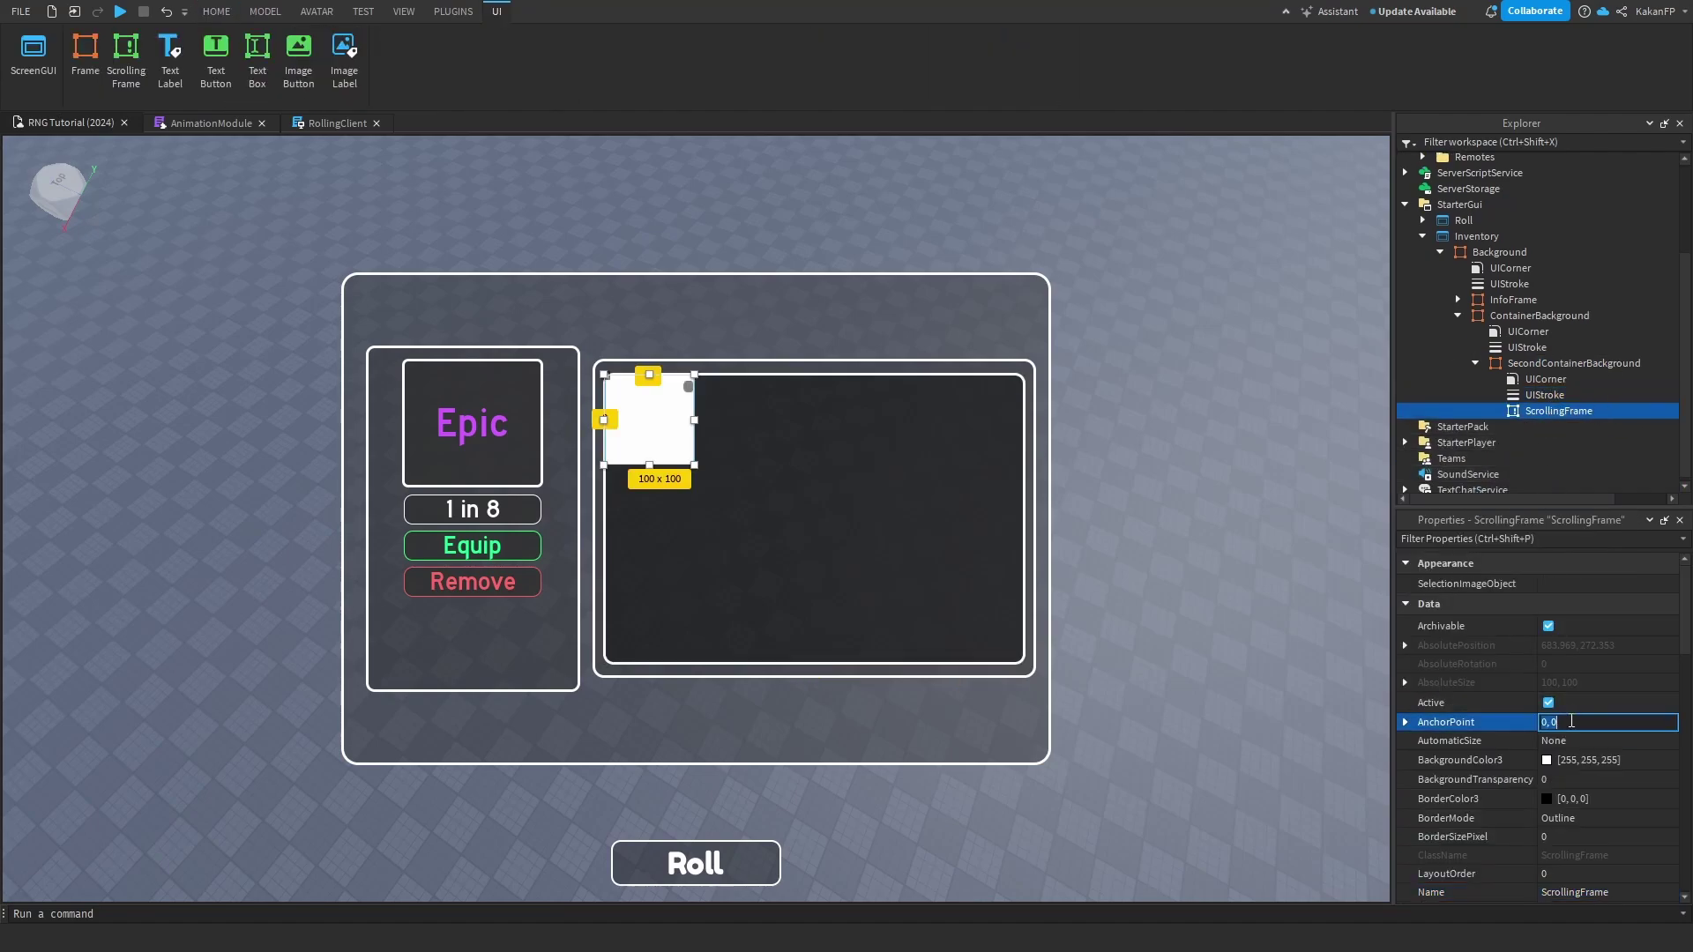
text(.5)
key(Return)
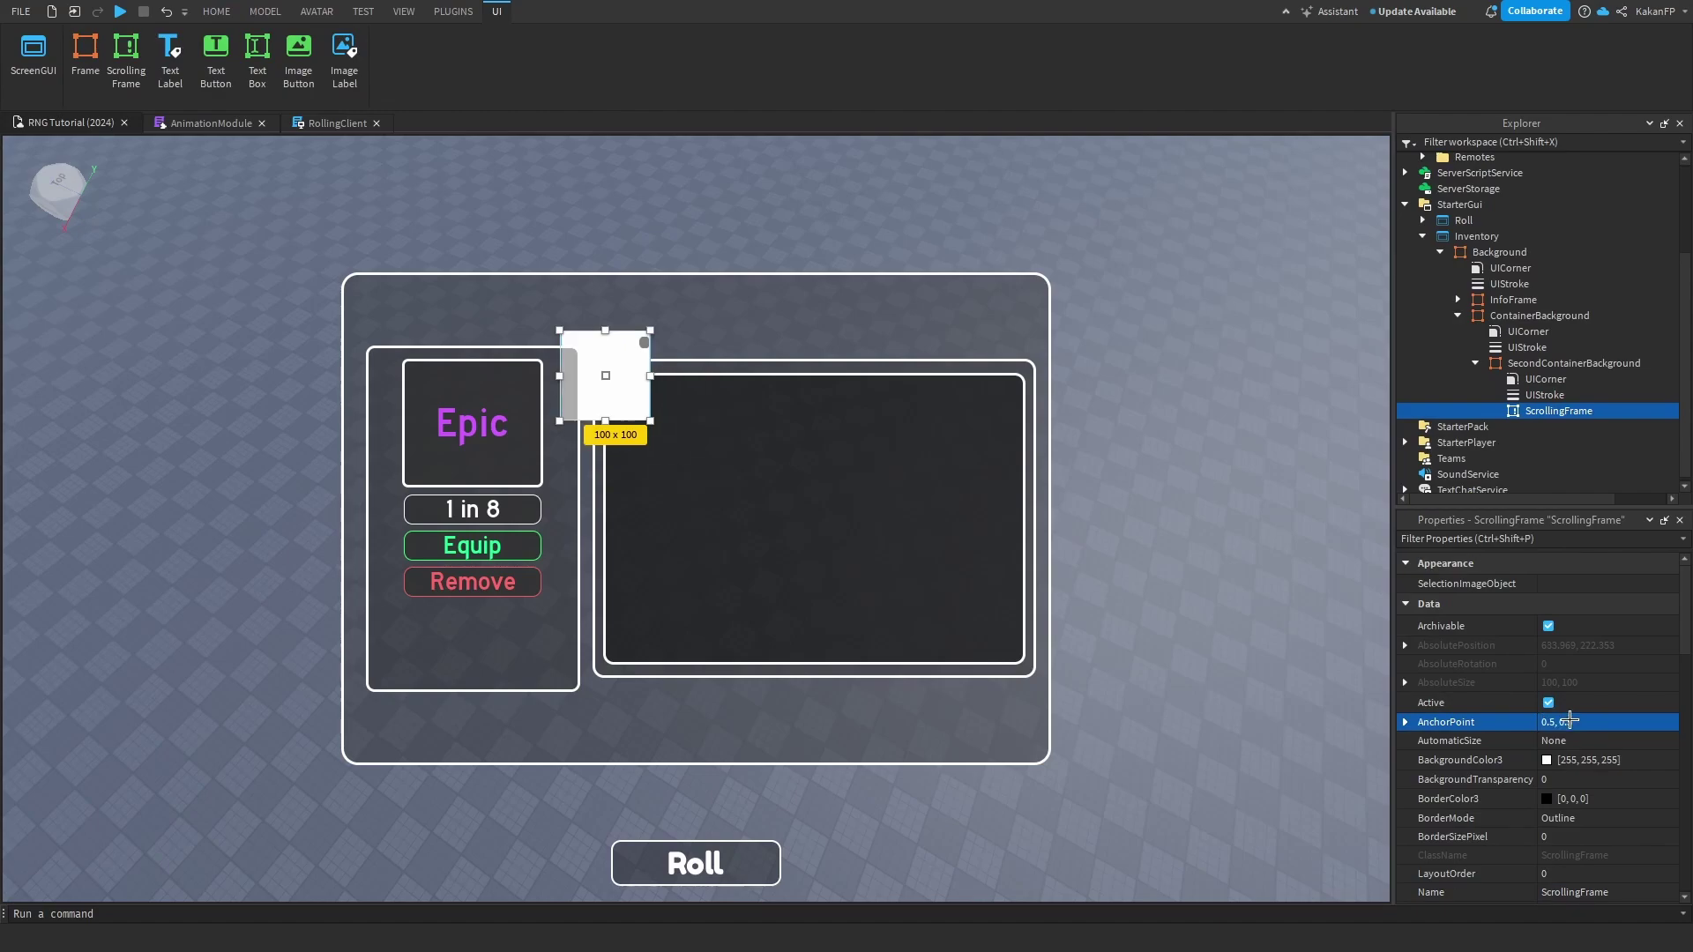
click(454, 10)
click(931, 58)
click(1107, 459)
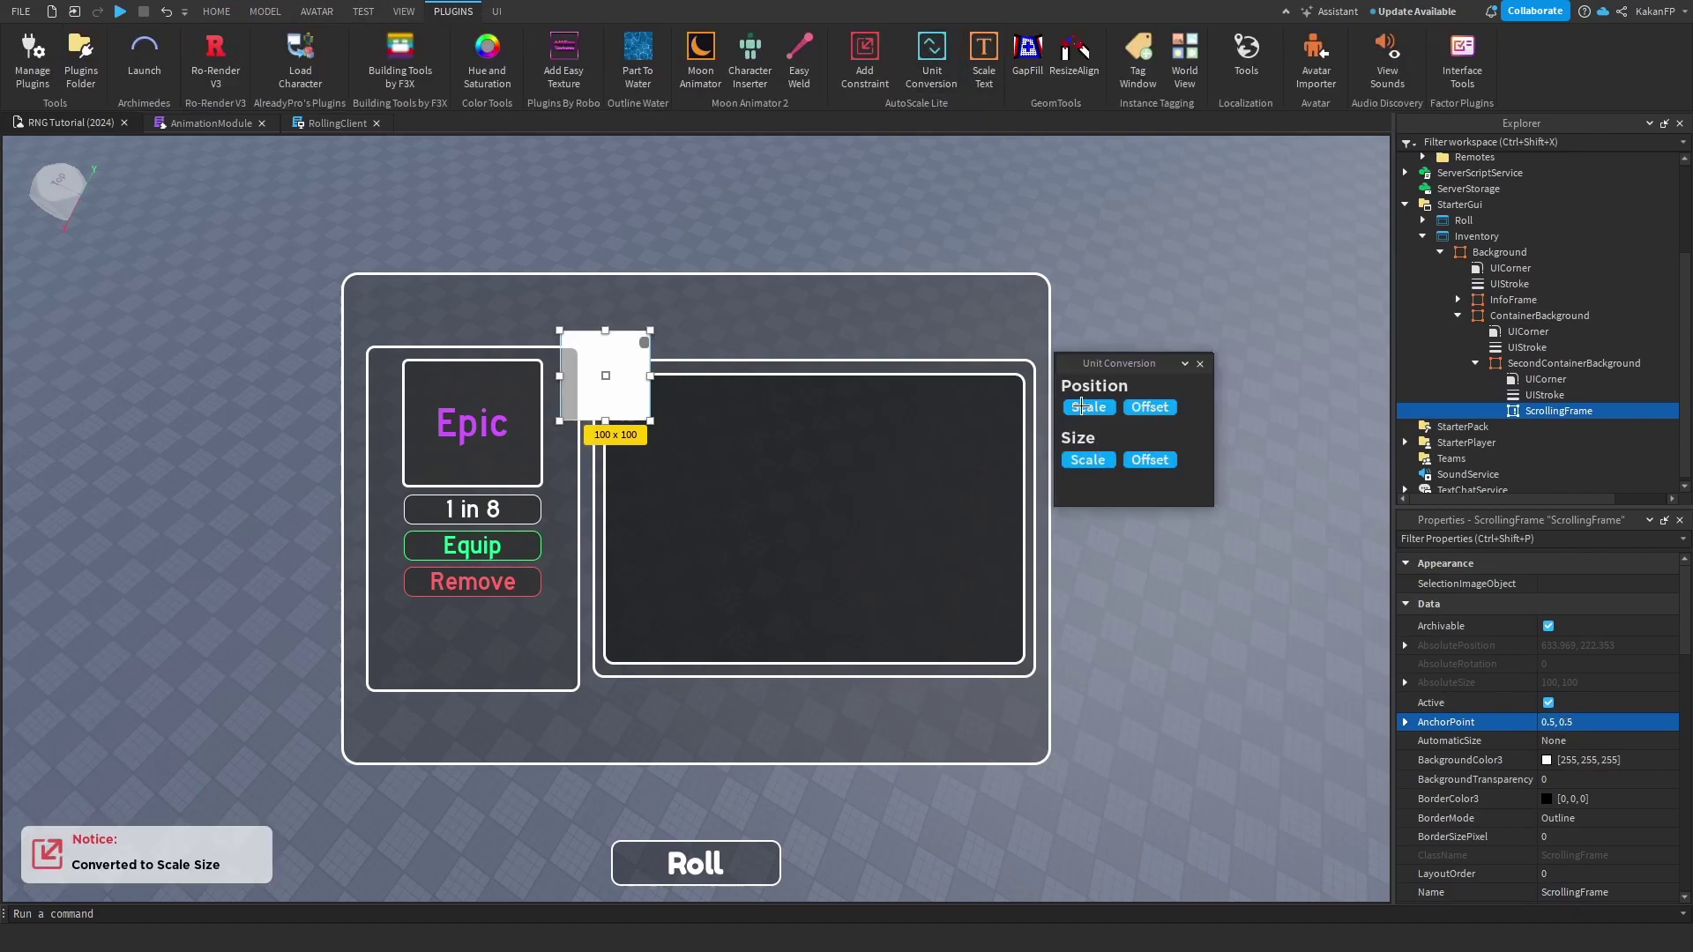
Set the ScrollingFrame's Position to {0.5,0},{0.5,0}.
click(1200, 363)
scroll(1588, 705, down, 5)
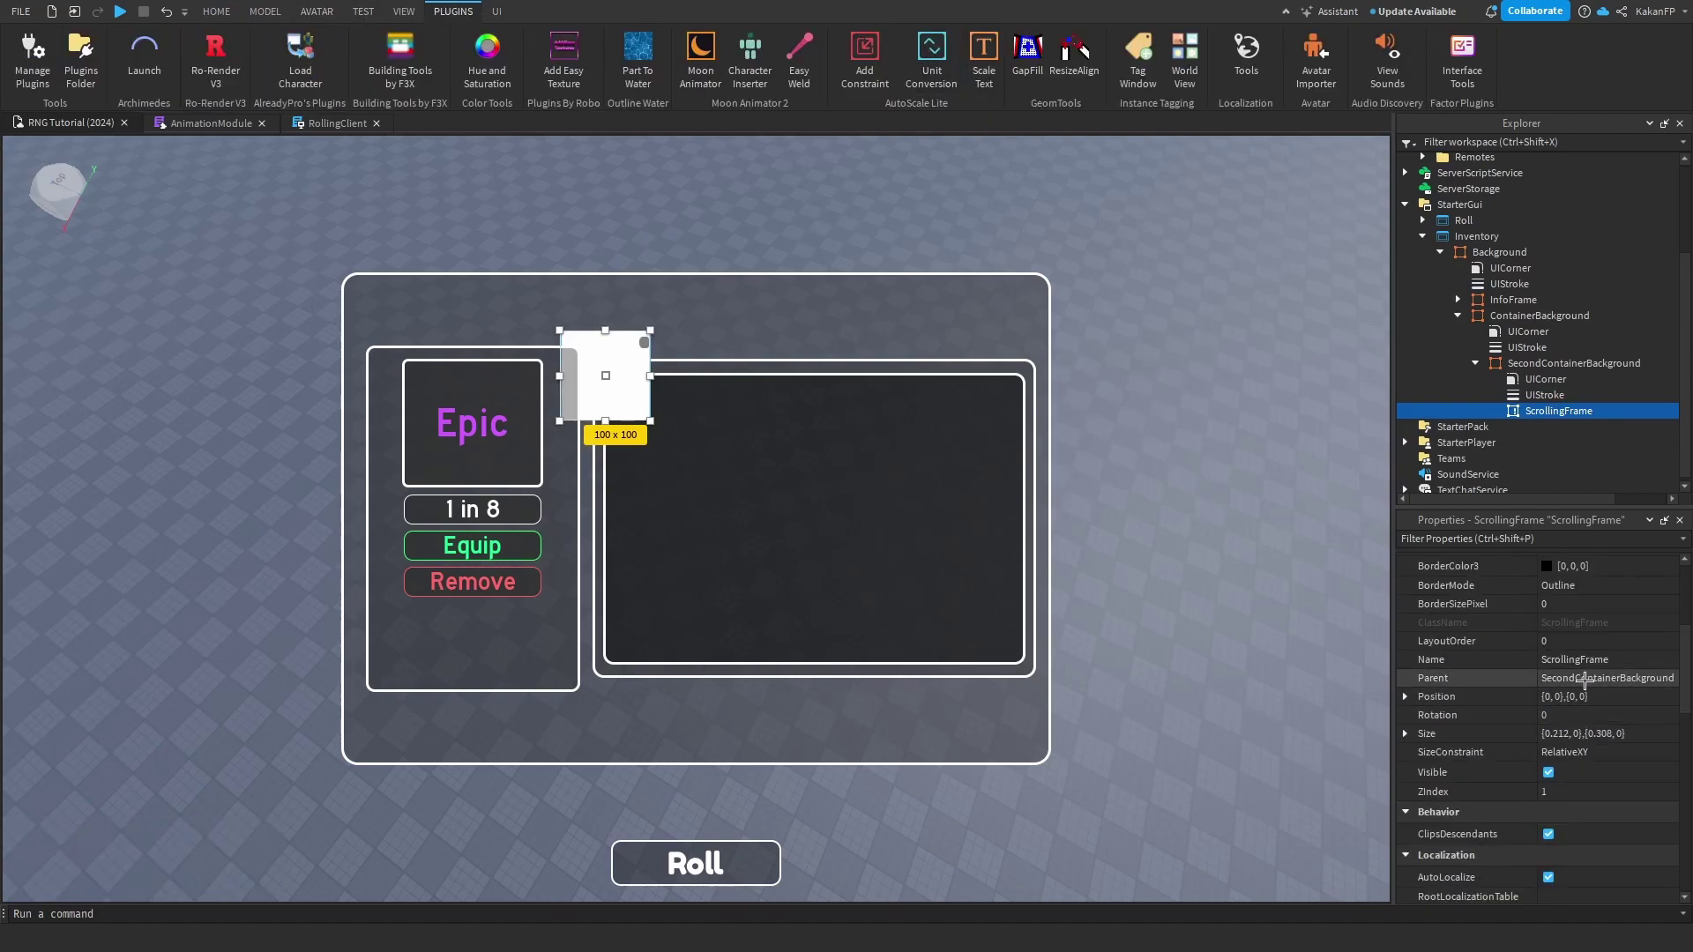
click(1587, 696)
text(0.5,0,0.5,0)
key(Return)
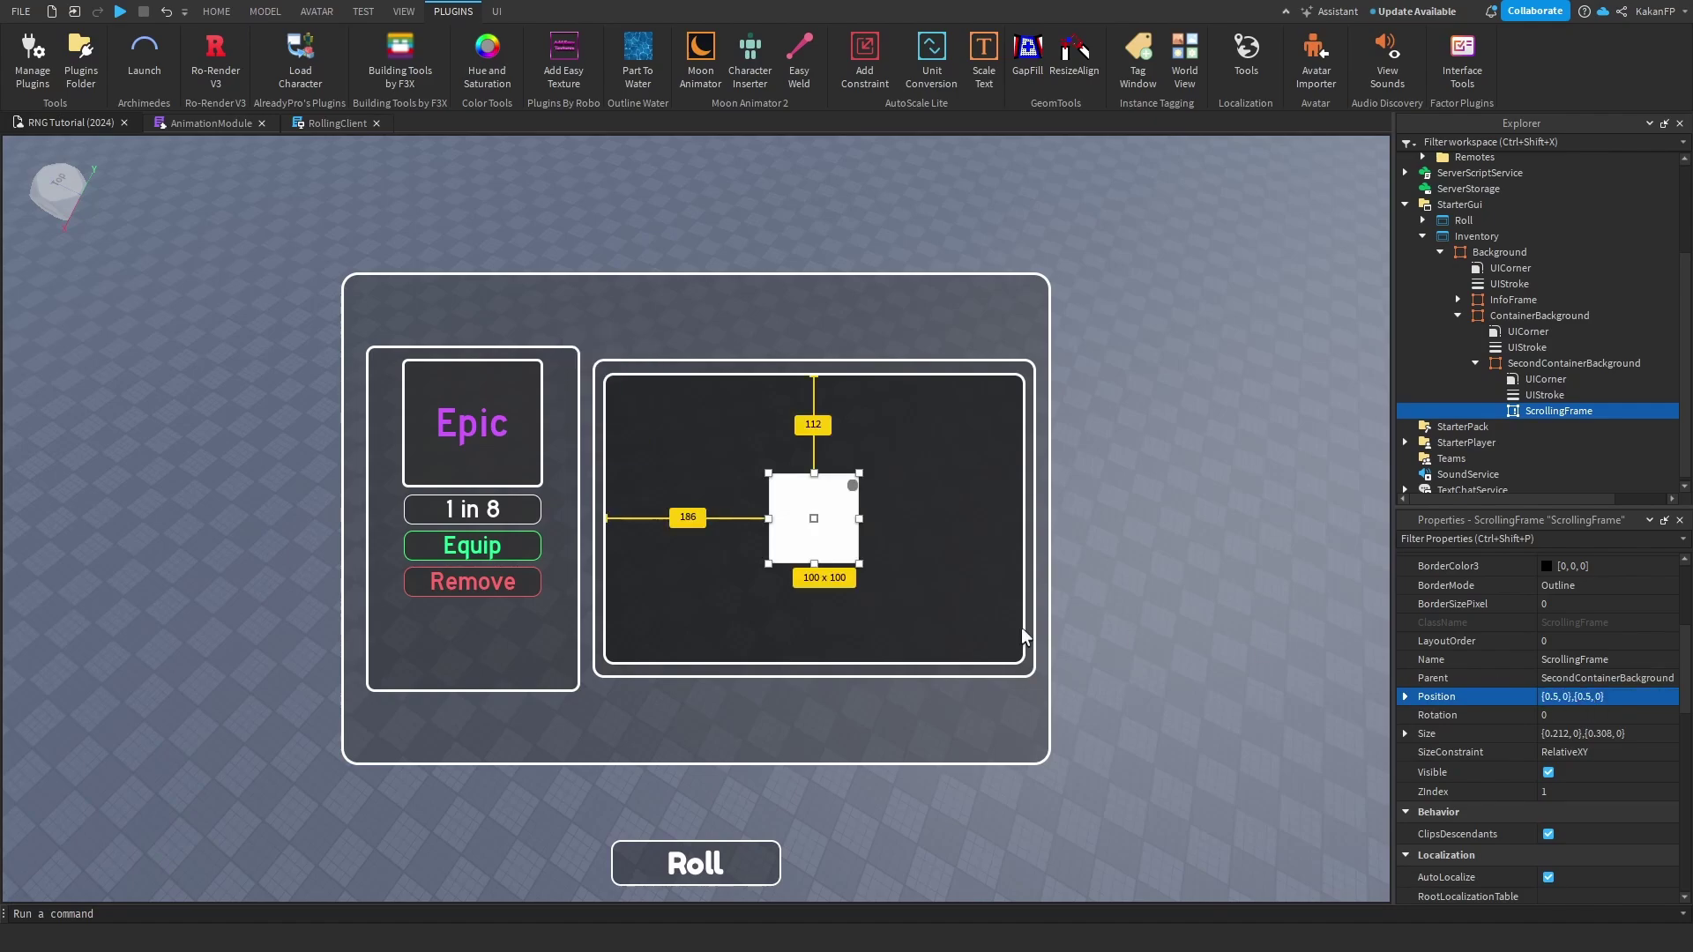
Stretch the ScrollingFrame's edges to nearly fill the panel, about 456 x 305.
drag(858, 515, 1018, 519)
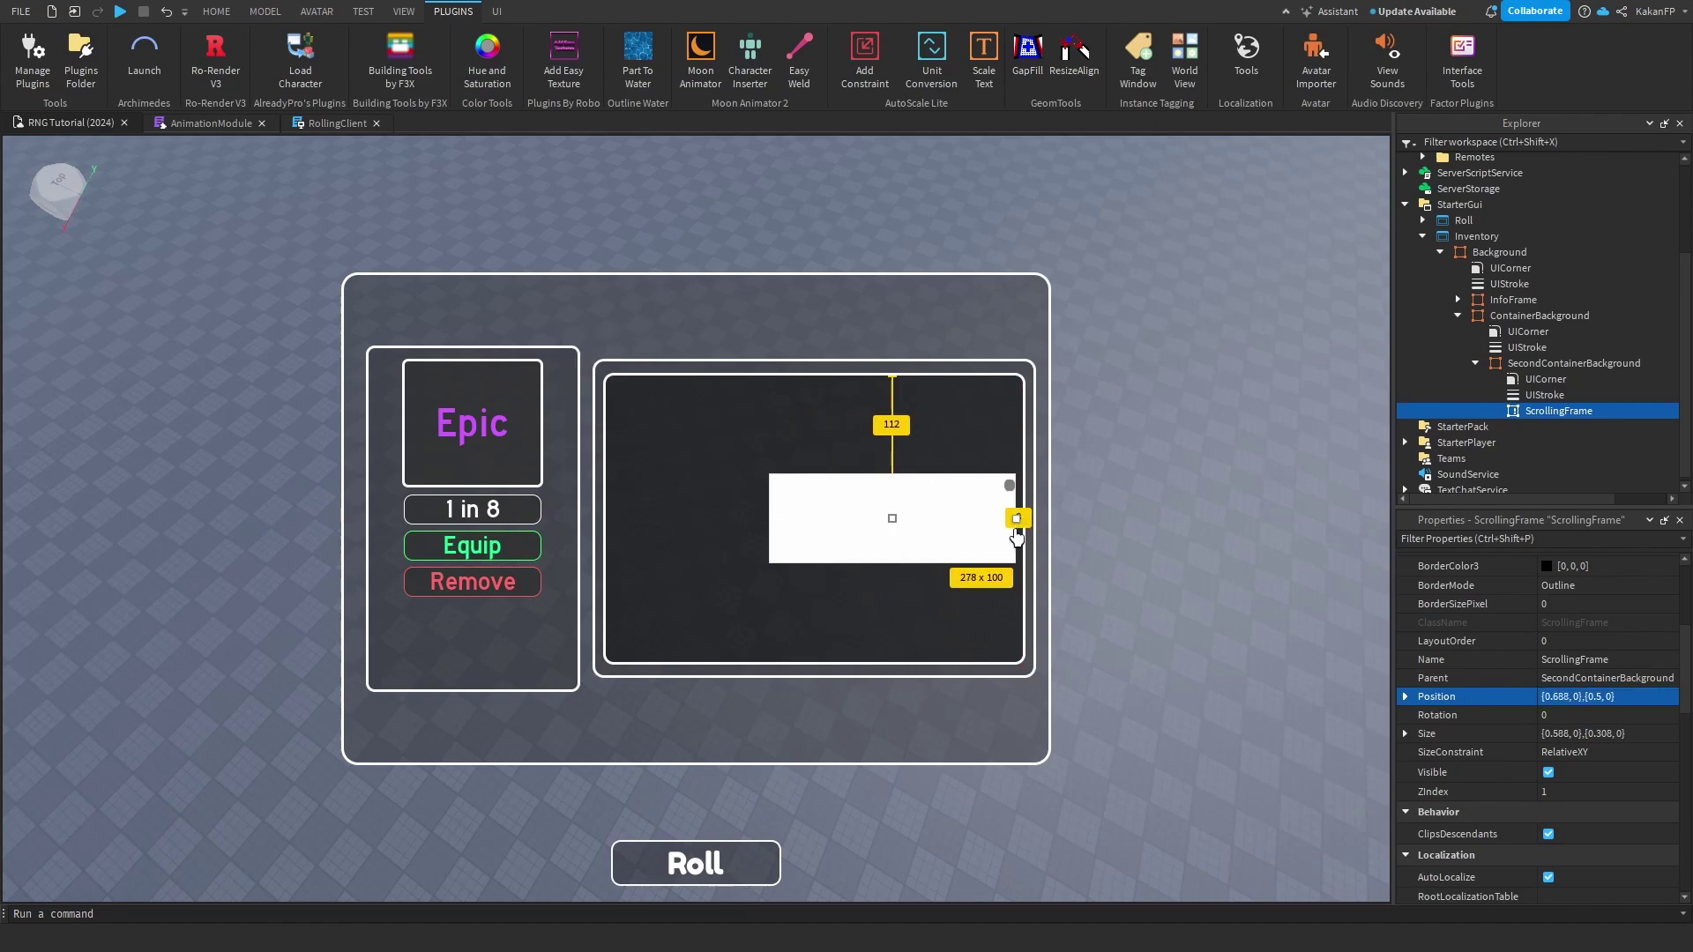
drag(764, 519, 611, 515)
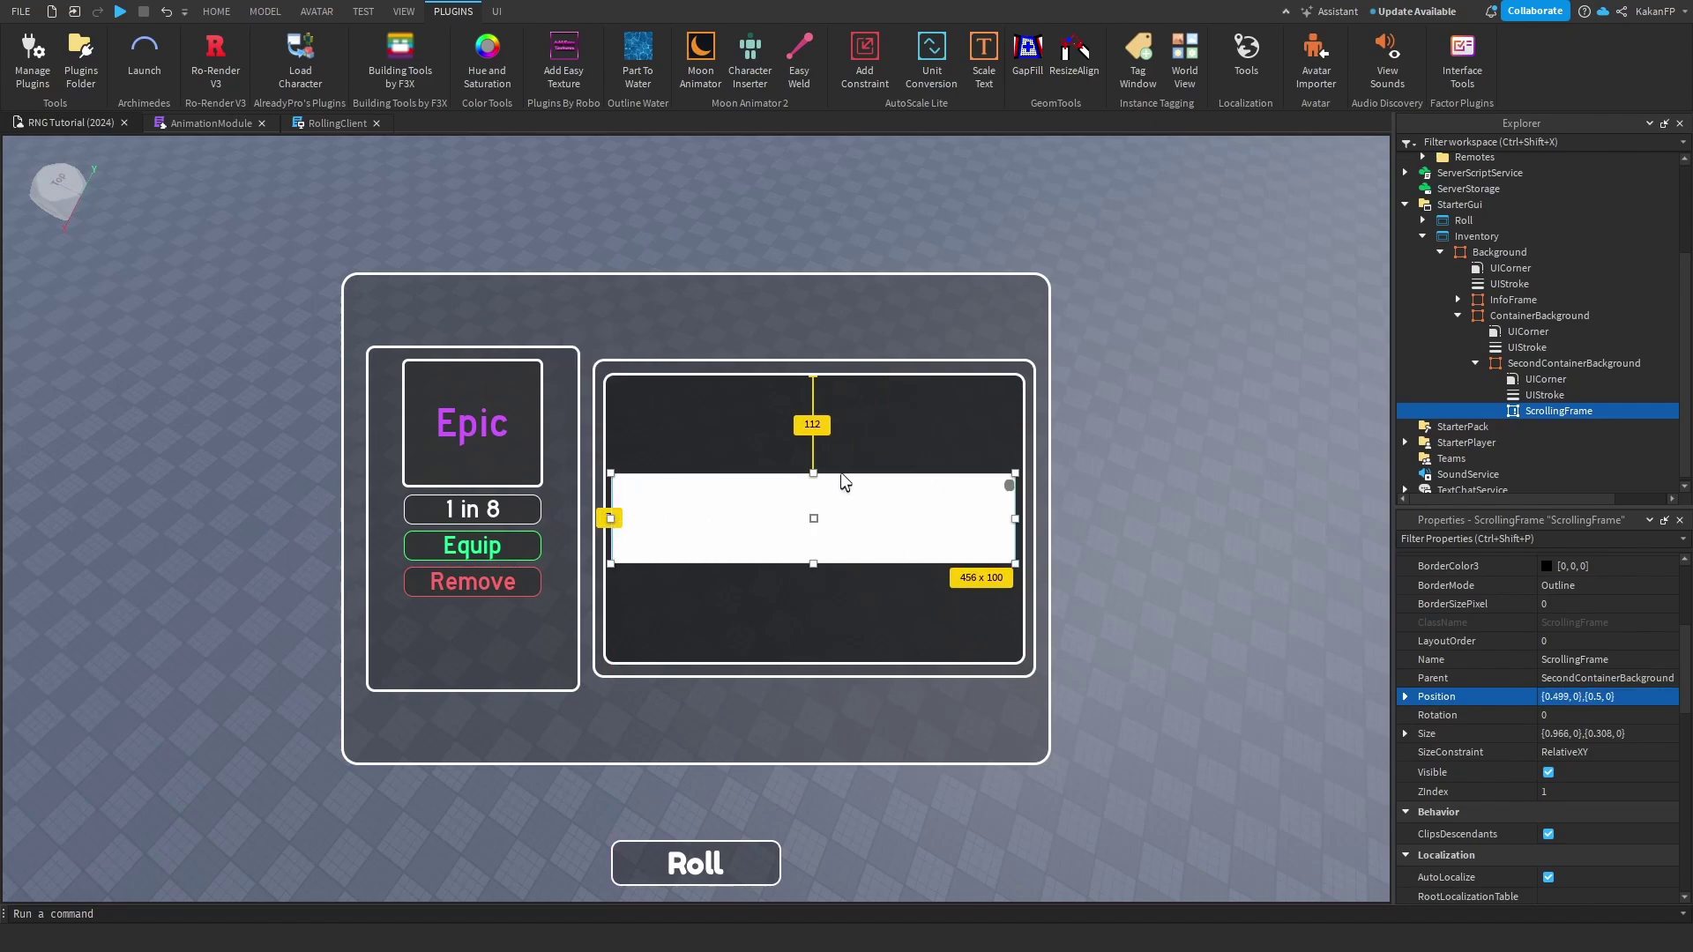
drag(815, 473, 813, 385)
drag(813, 562, 813, 643)
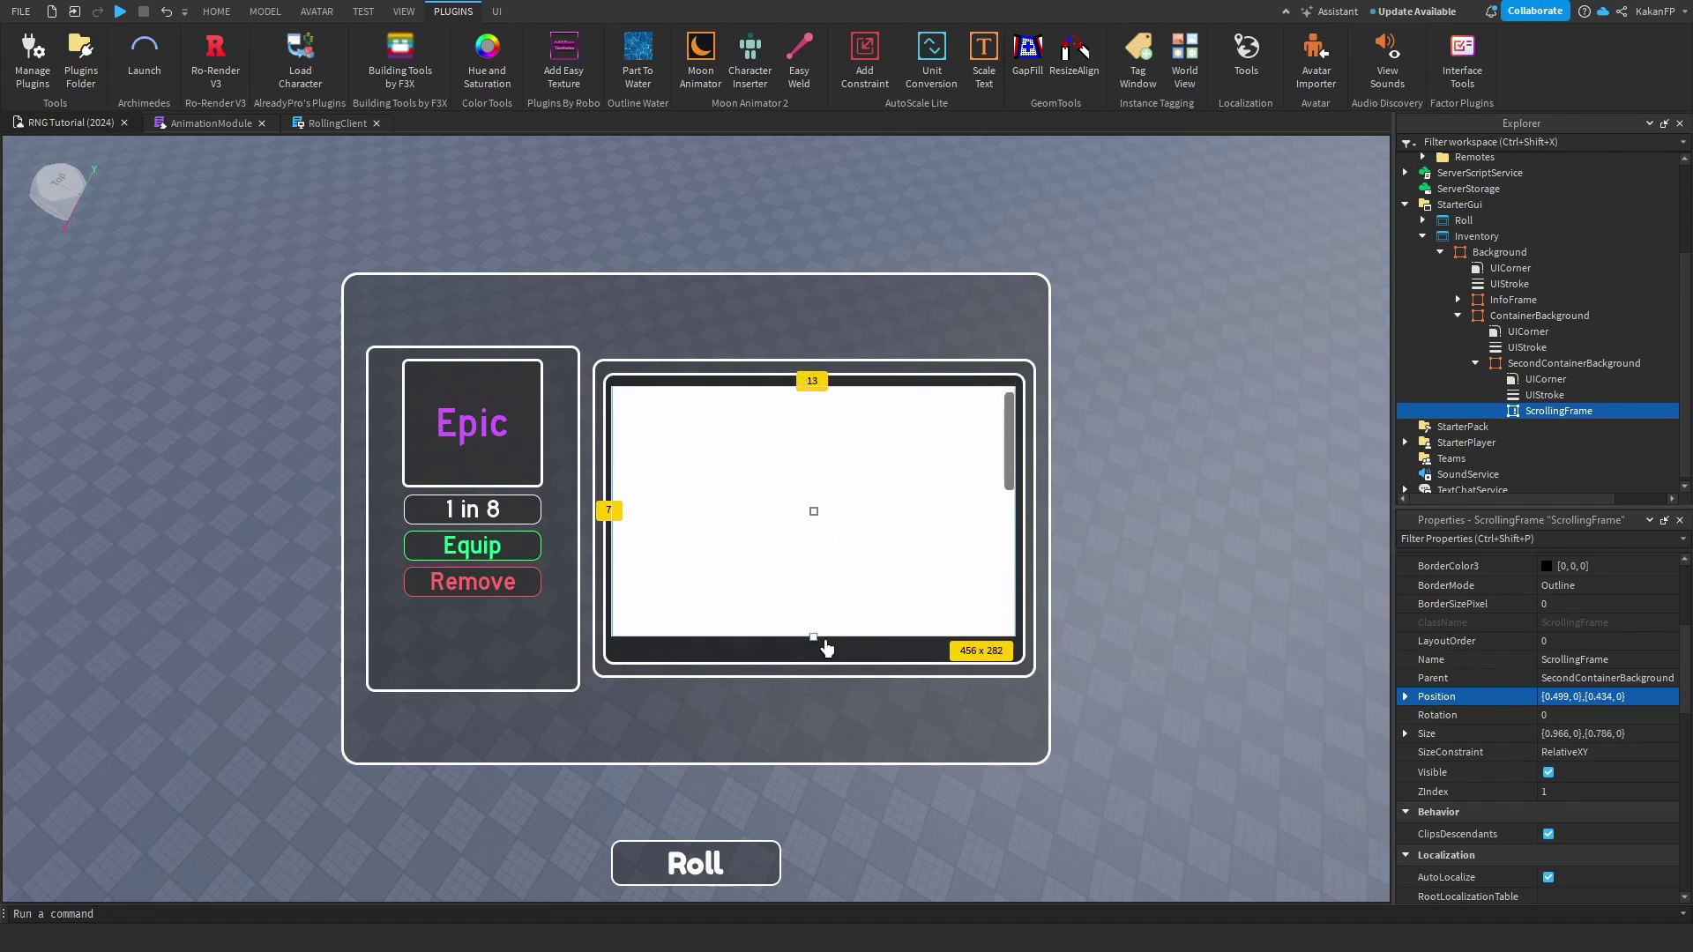
drag(860, 576, 861, 582)
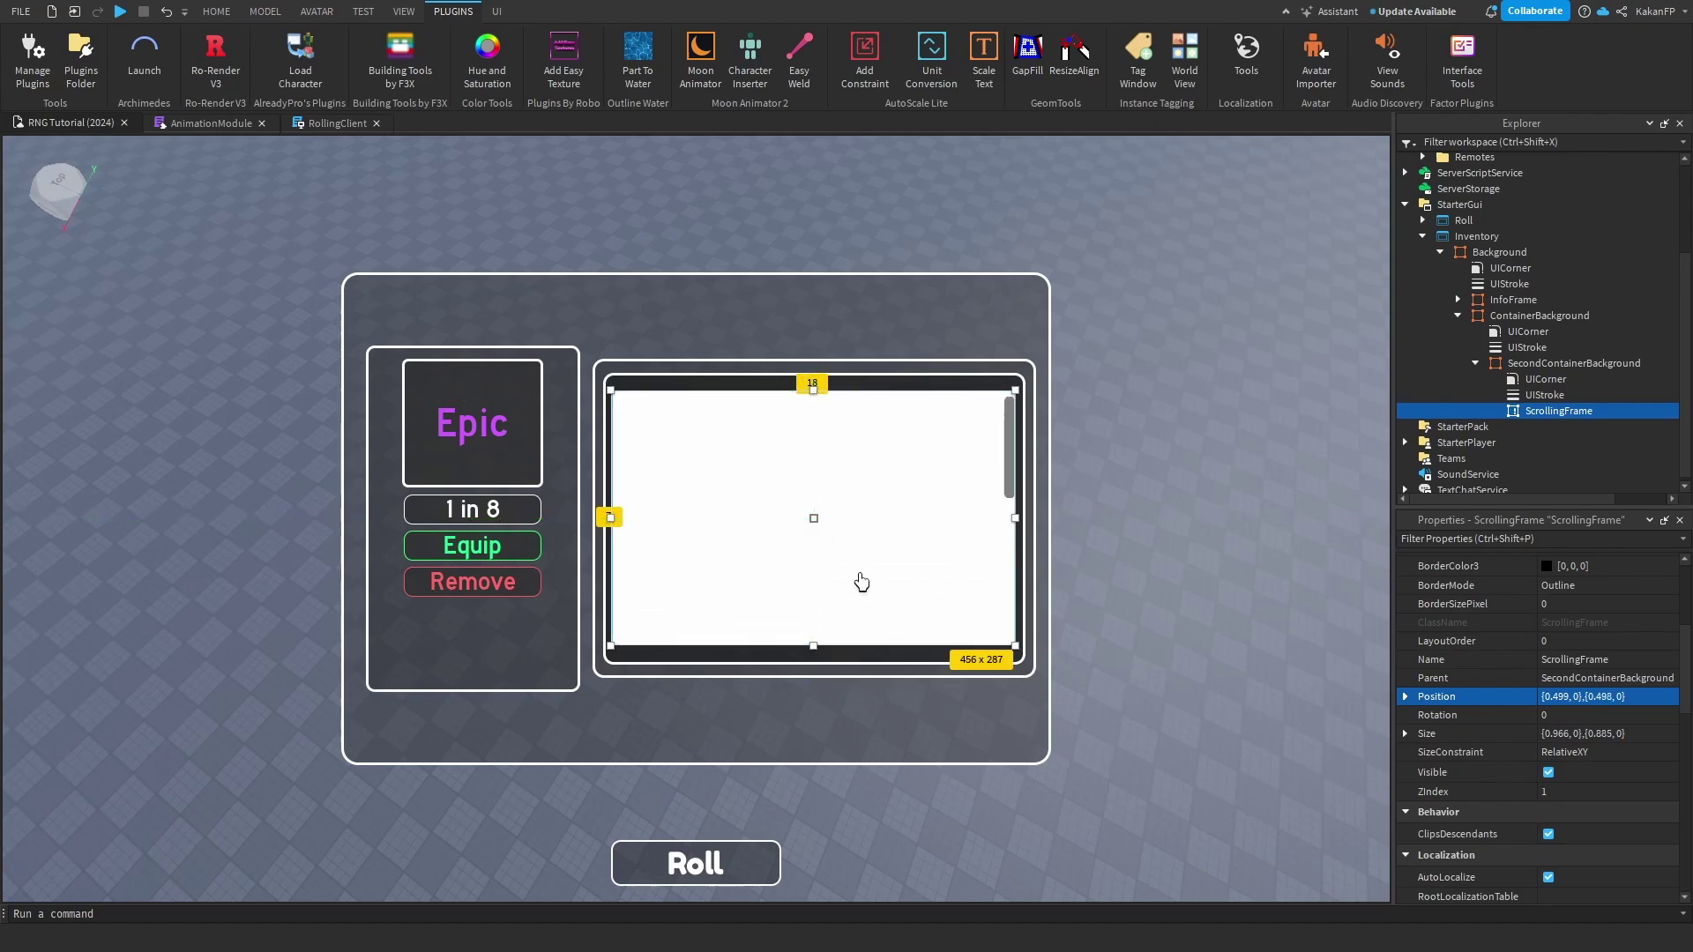
drag(815, 653, 814, 661)
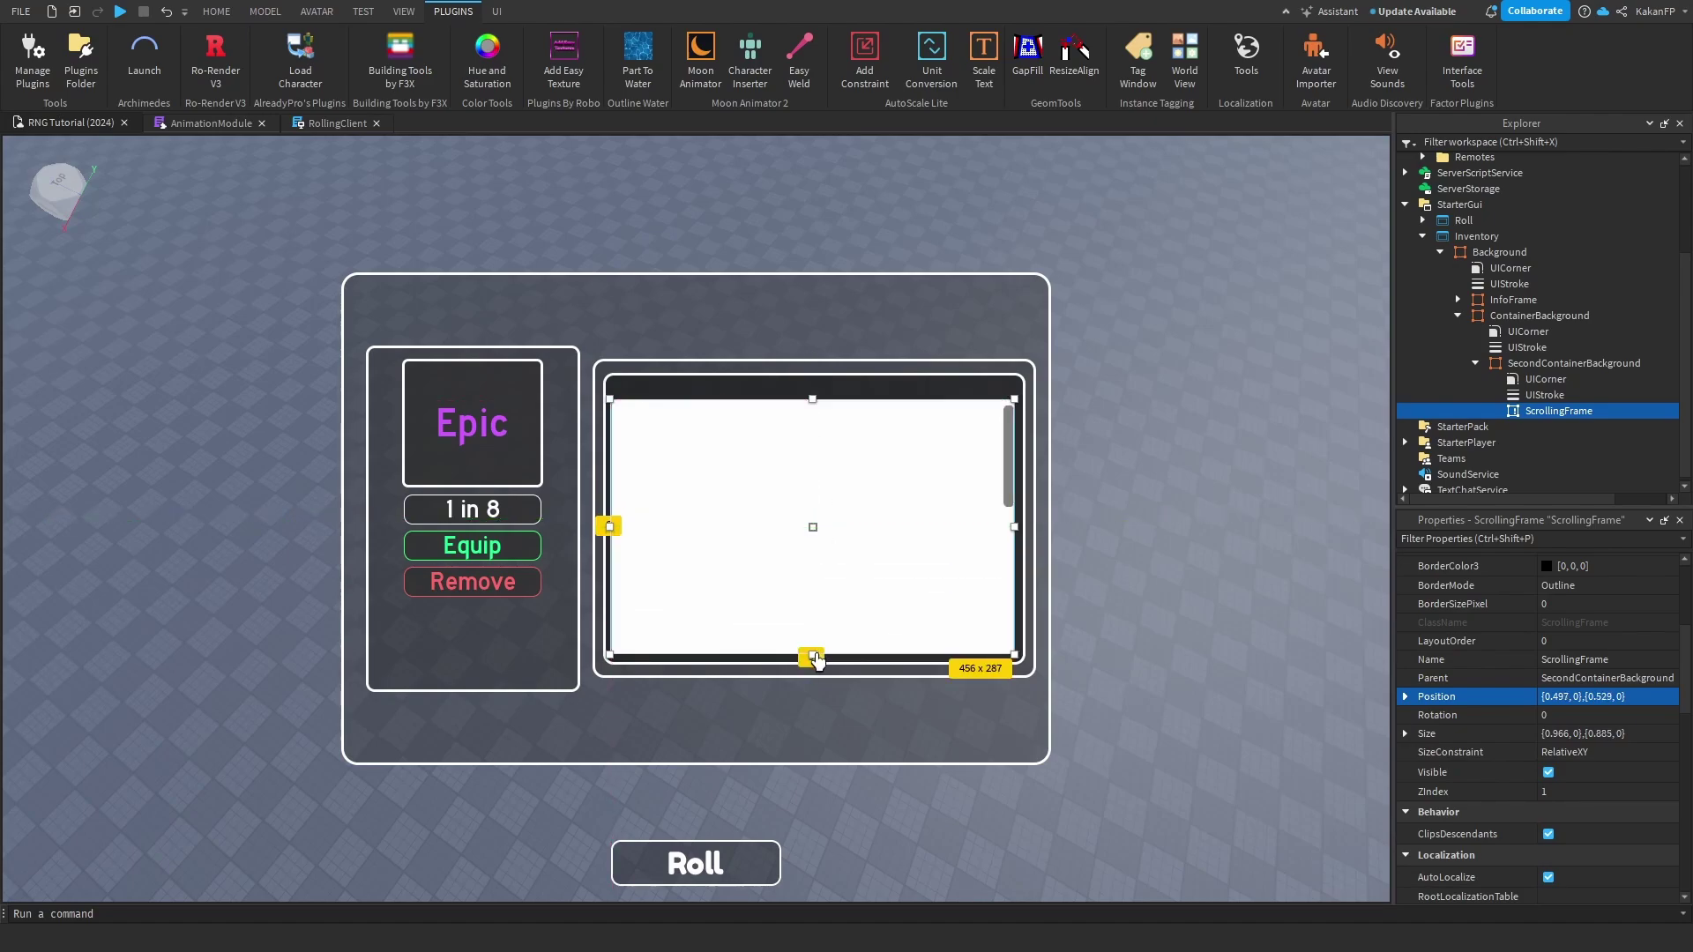
drag(814, 398, 812, 382)
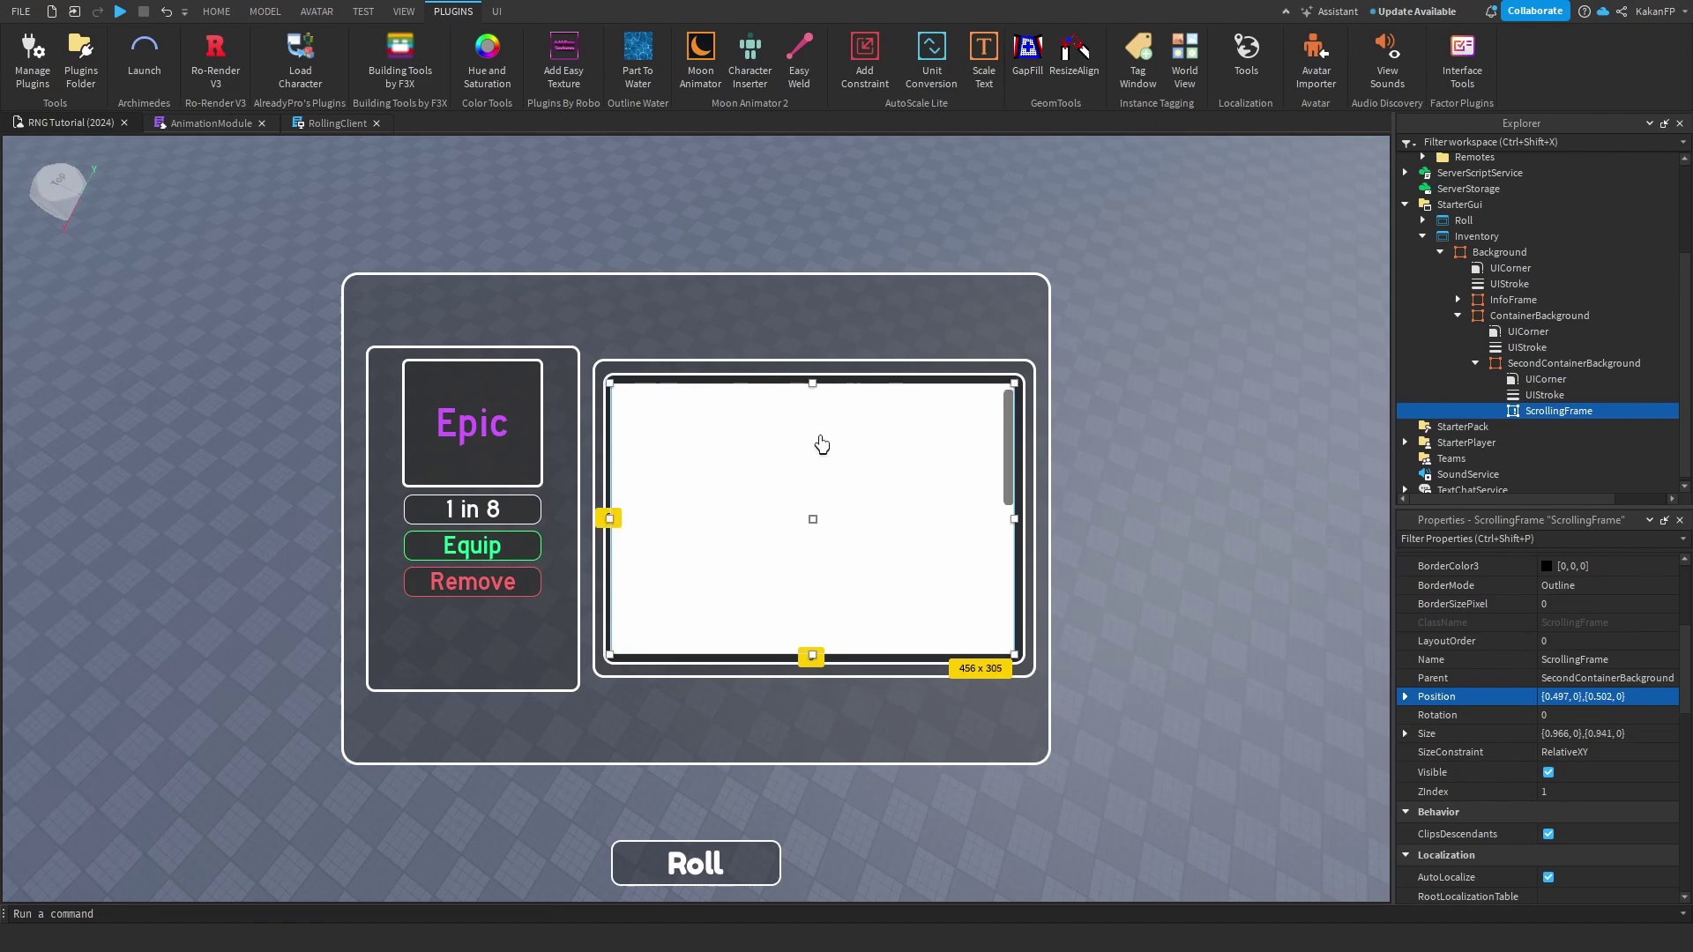
drag(849, 602, 848, 598)
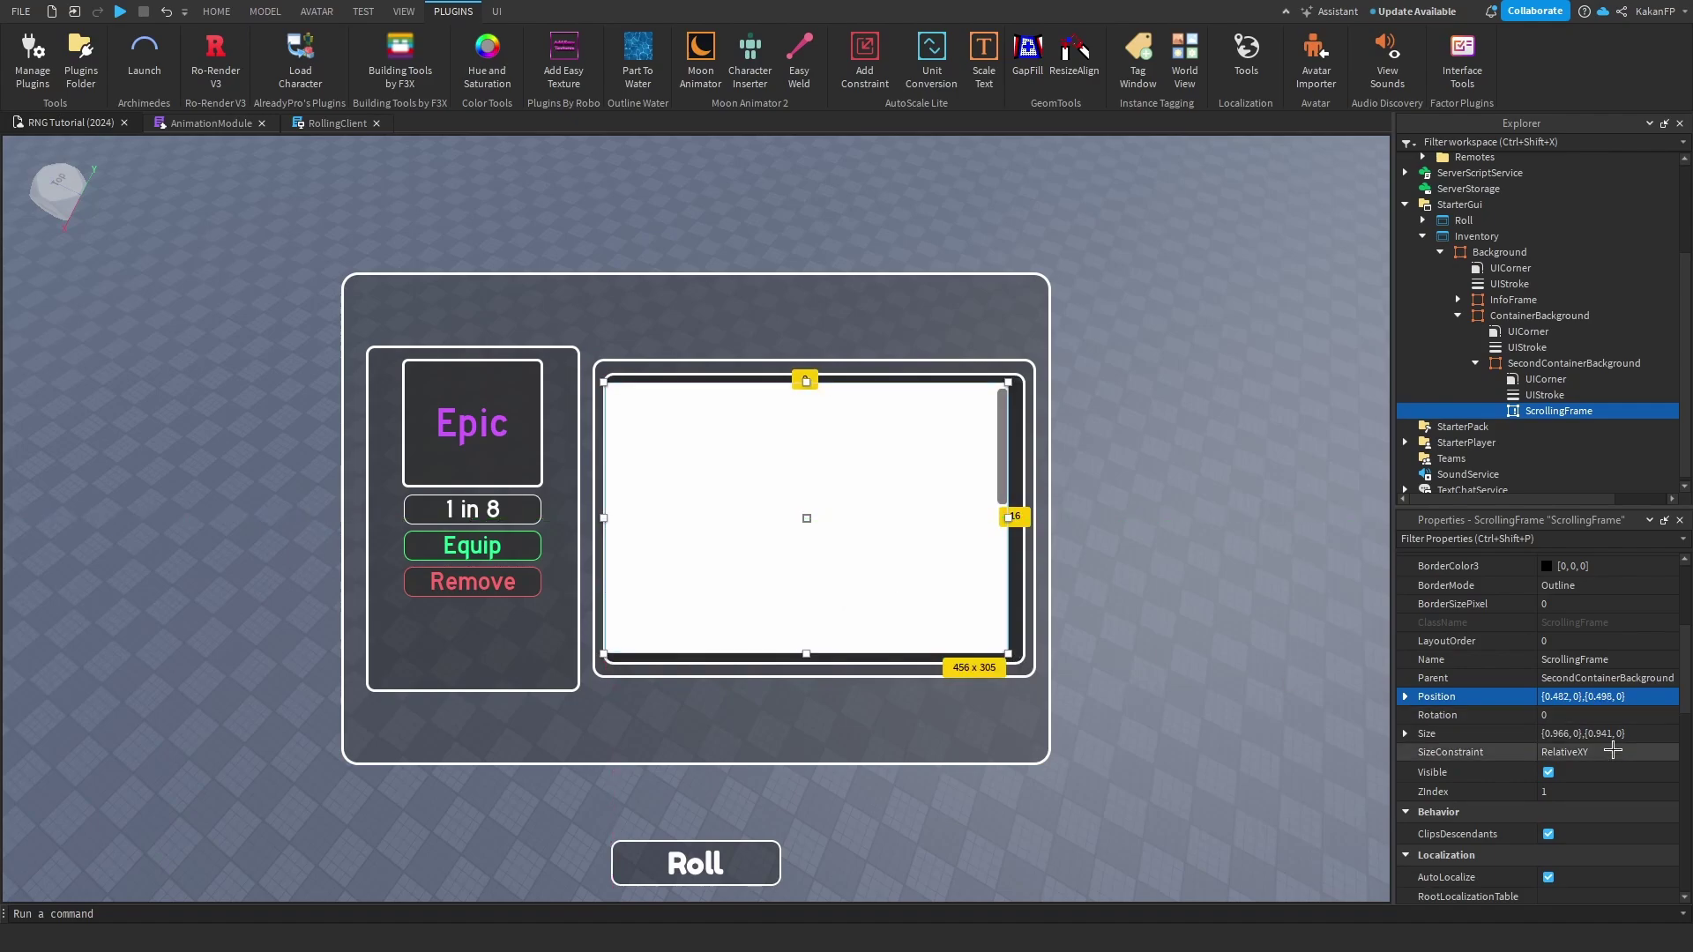
Re-enter the frame's position so it sits centred at 0.5, 0.5.
click(1610, 697)
drag(1614, 699, 1599, 699)
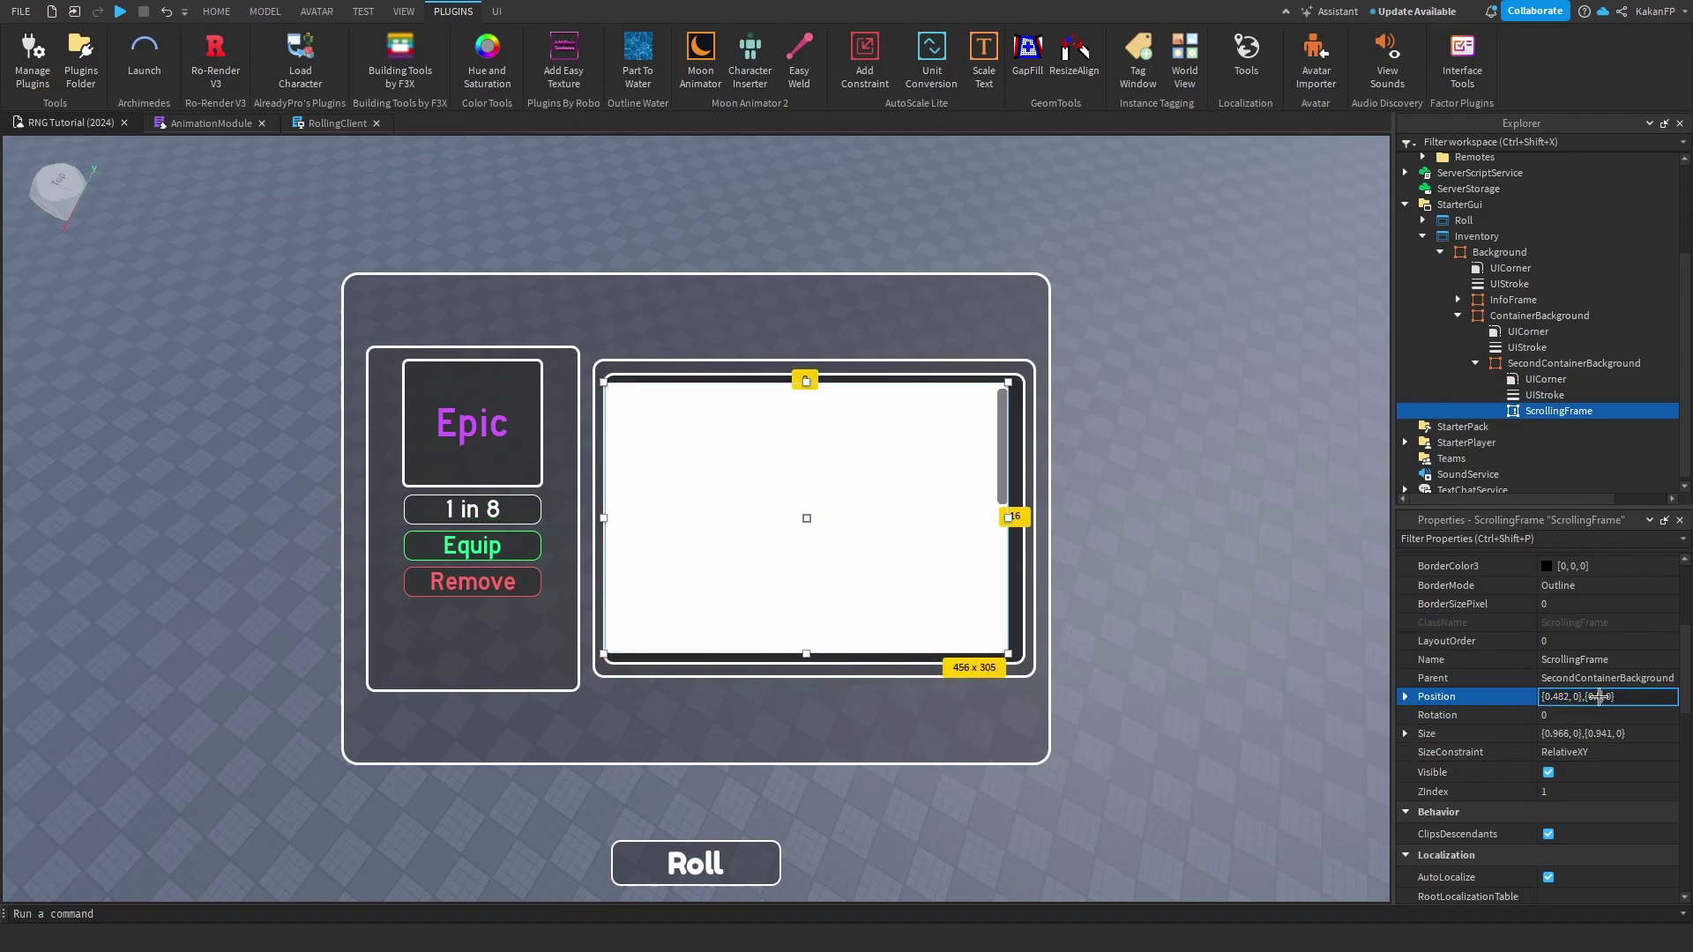
text(5)
text(5)
key(Return)
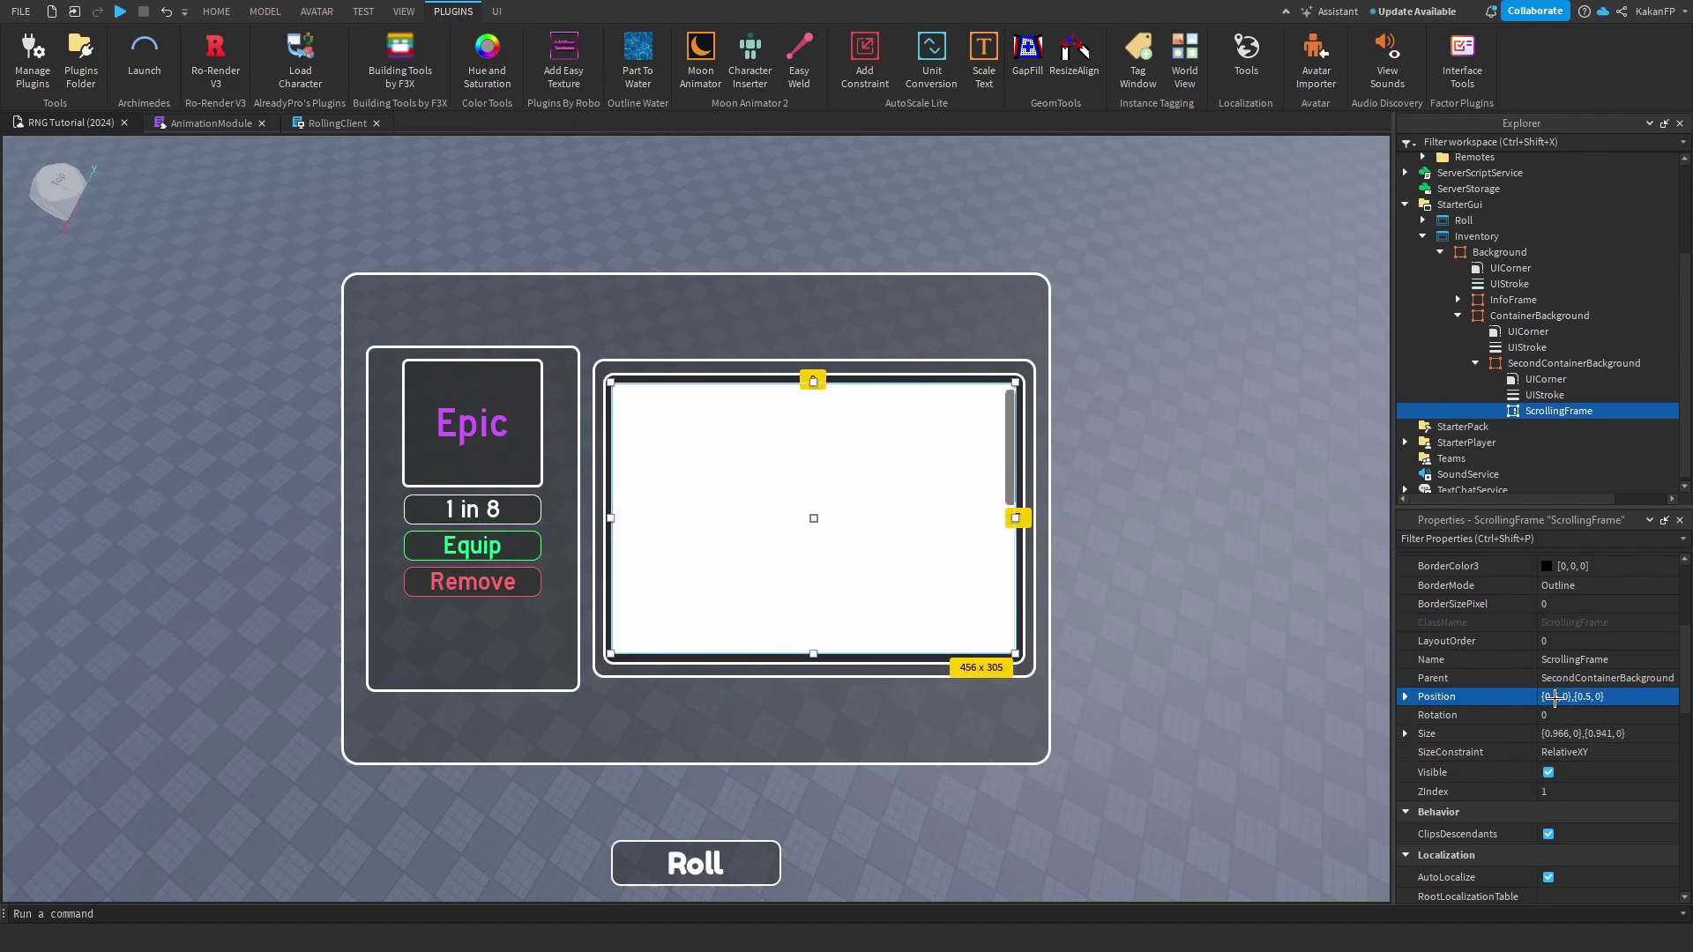
scroll(1571, 697, up, 4)
click(1561, 721)
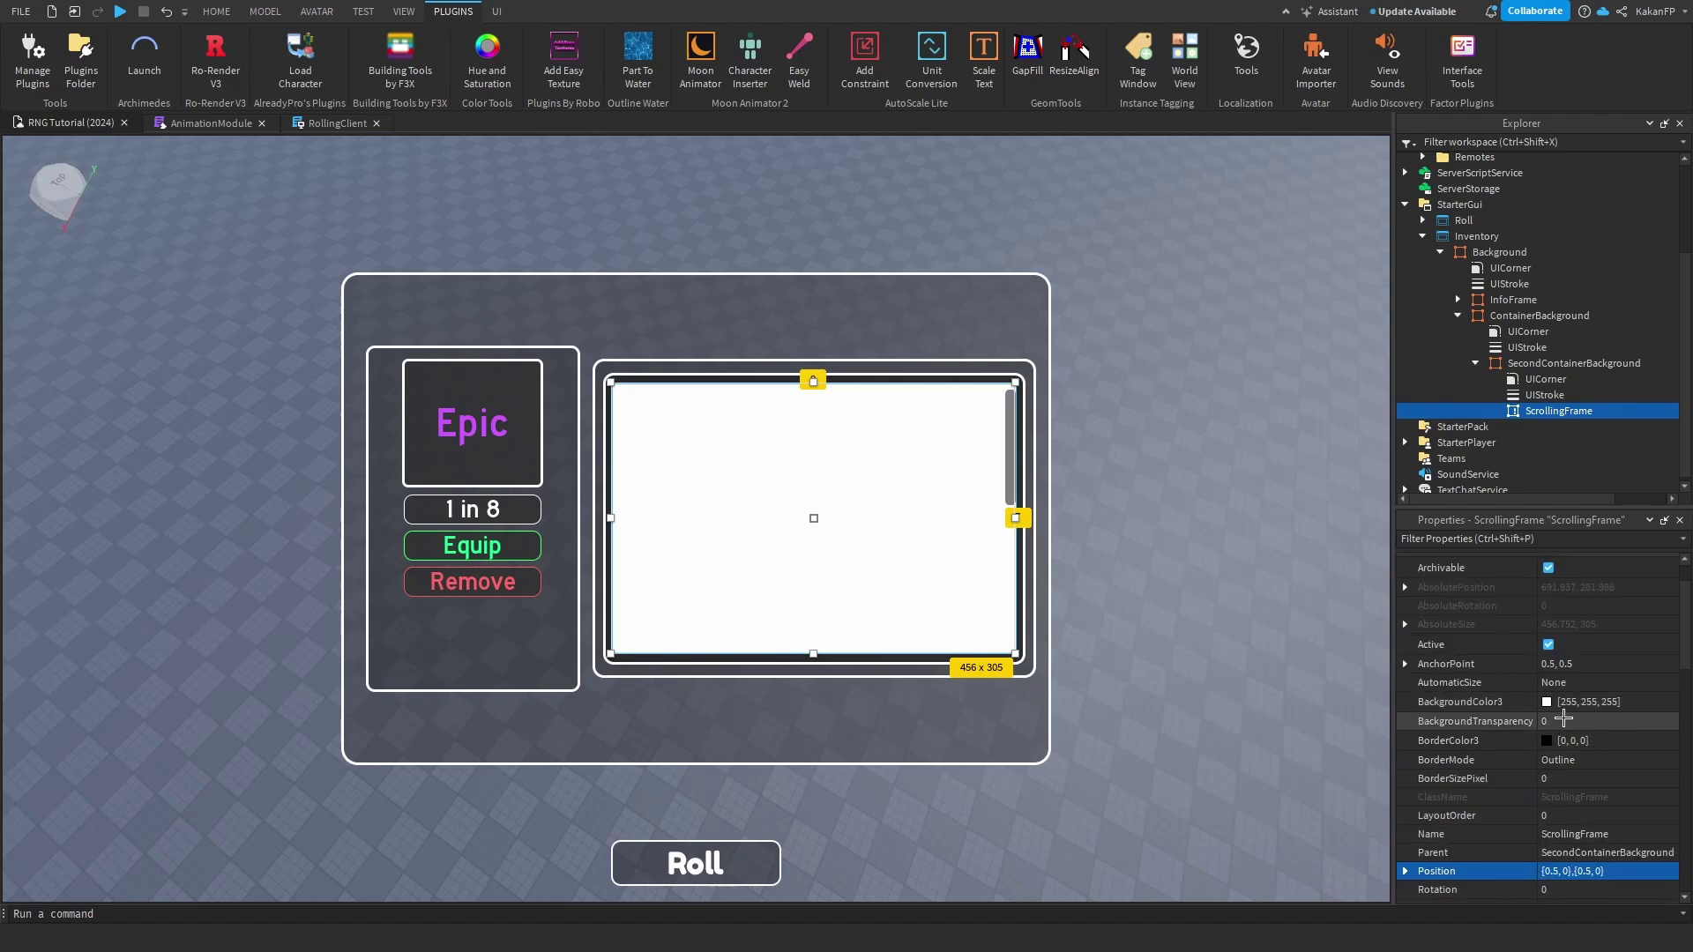
Make the background fully transparent, scrollbar thickness 6, and scrollbar colour white.
text(1)
key(Return)
scroll(1579, 697, down, 10)
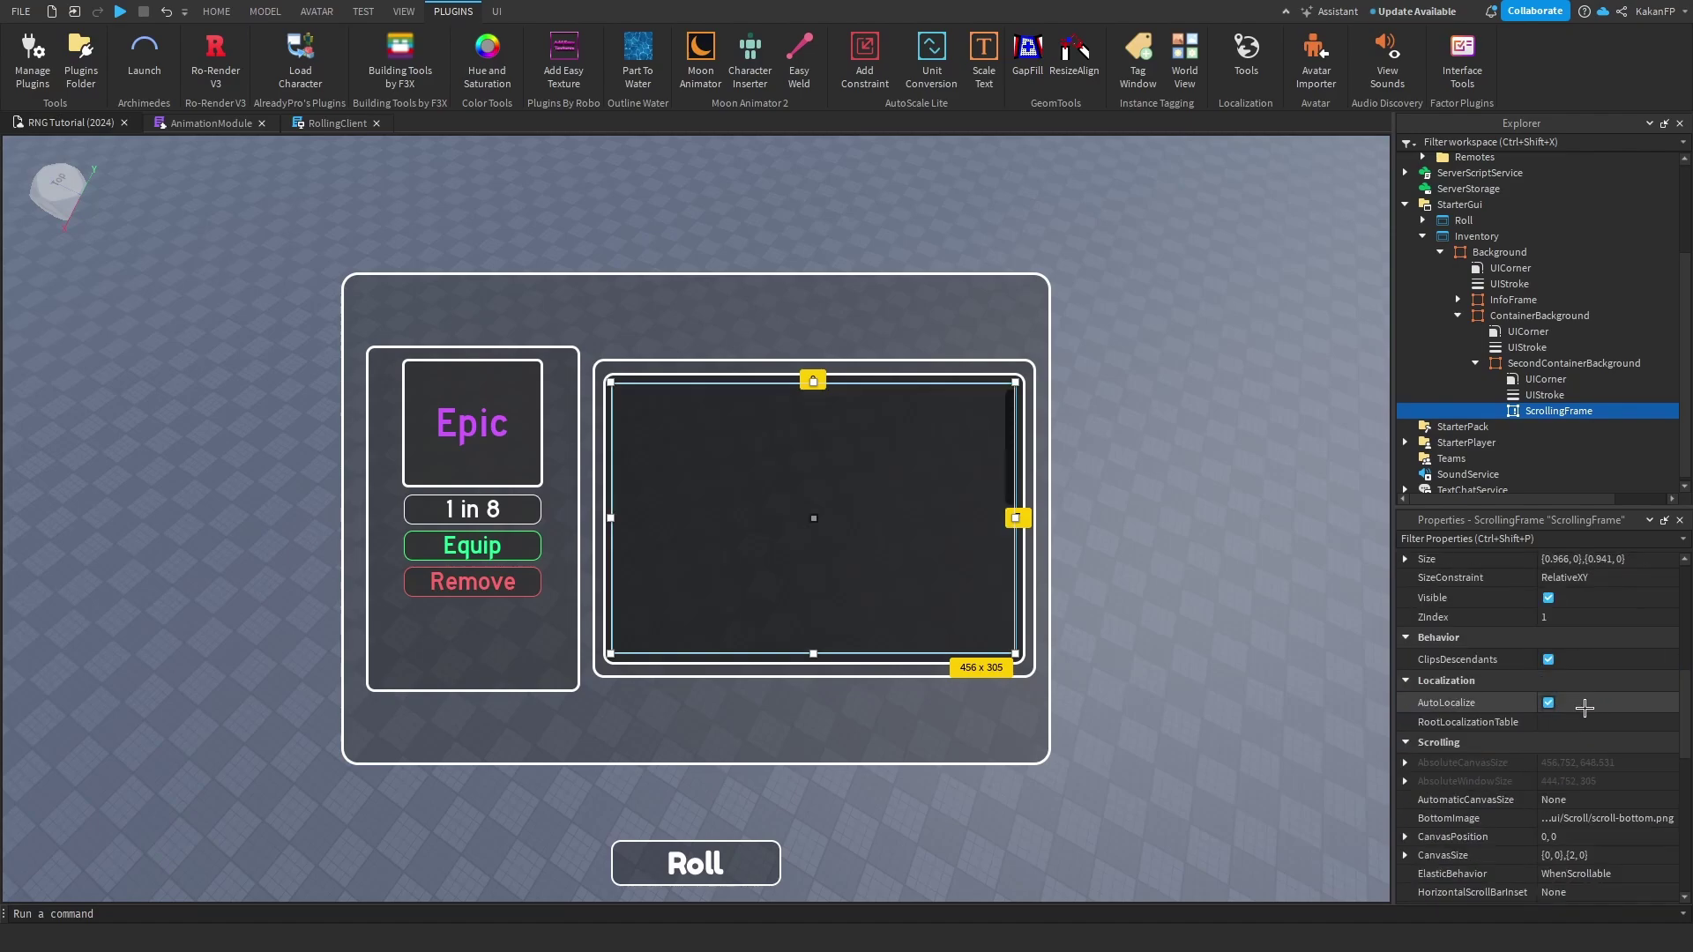
click(1568, 677)
text(6)
key(Return)
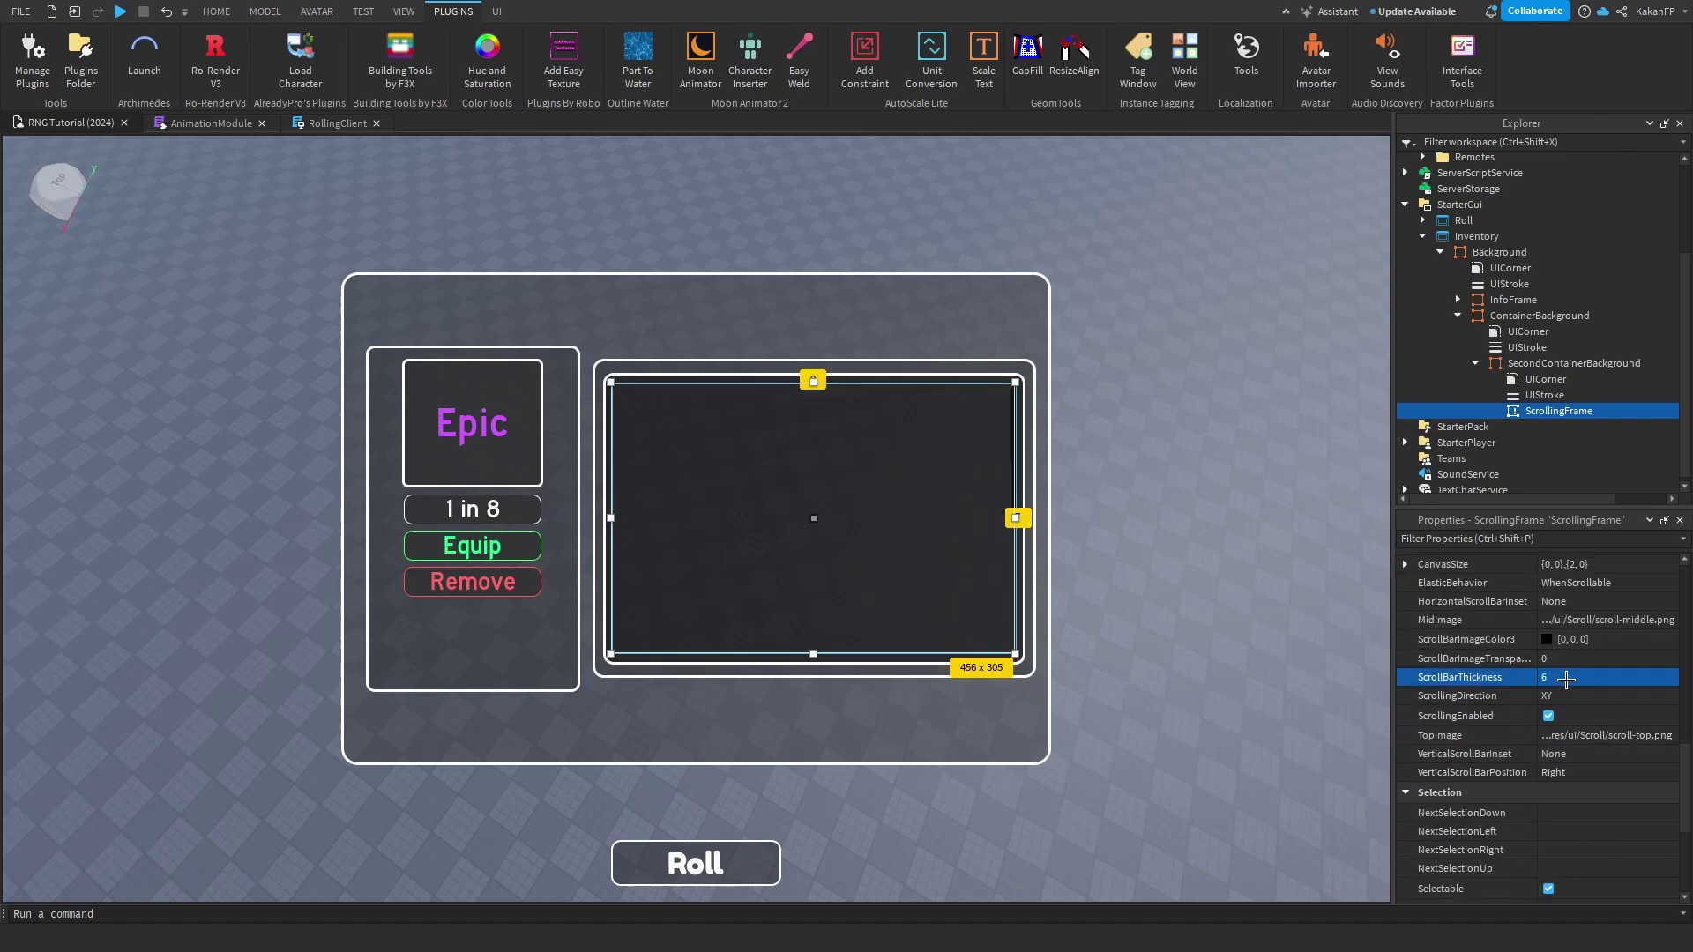
click(1547, 639)
drag(1054, 406, 1049, 116)
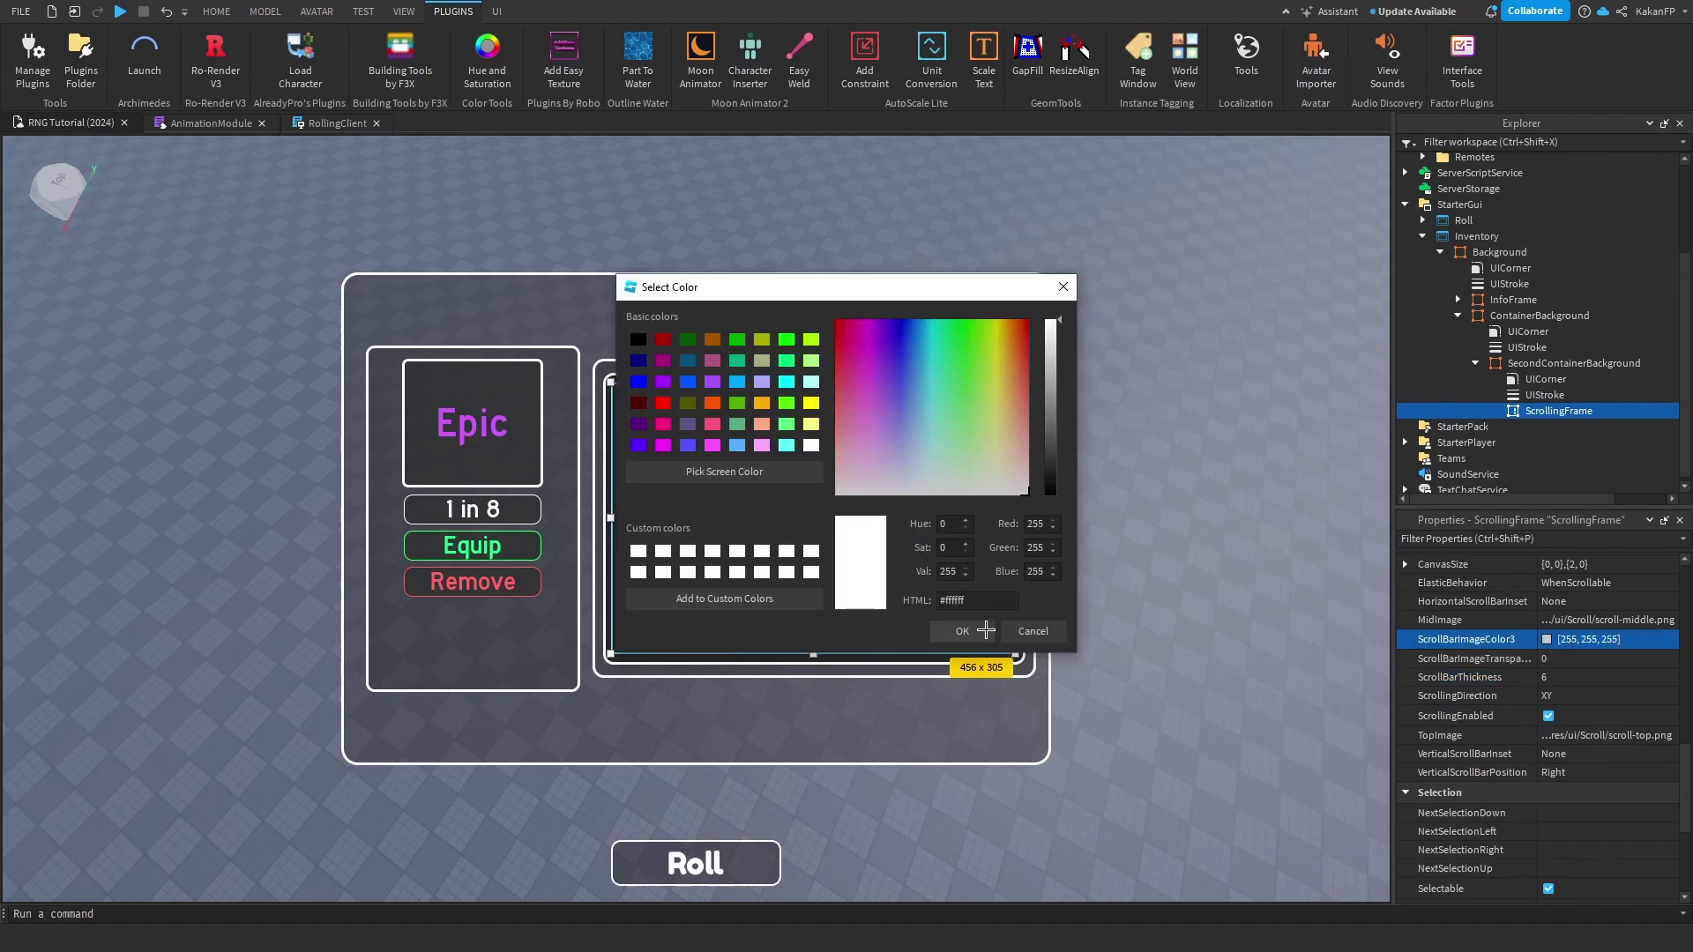
click(981, 631)
Rename the ScrollingFrame to Container in Explorer.
click(1262, 424)
right_drag(1262, 423, 1226, 217)
scroll(917, 421, down, 3)
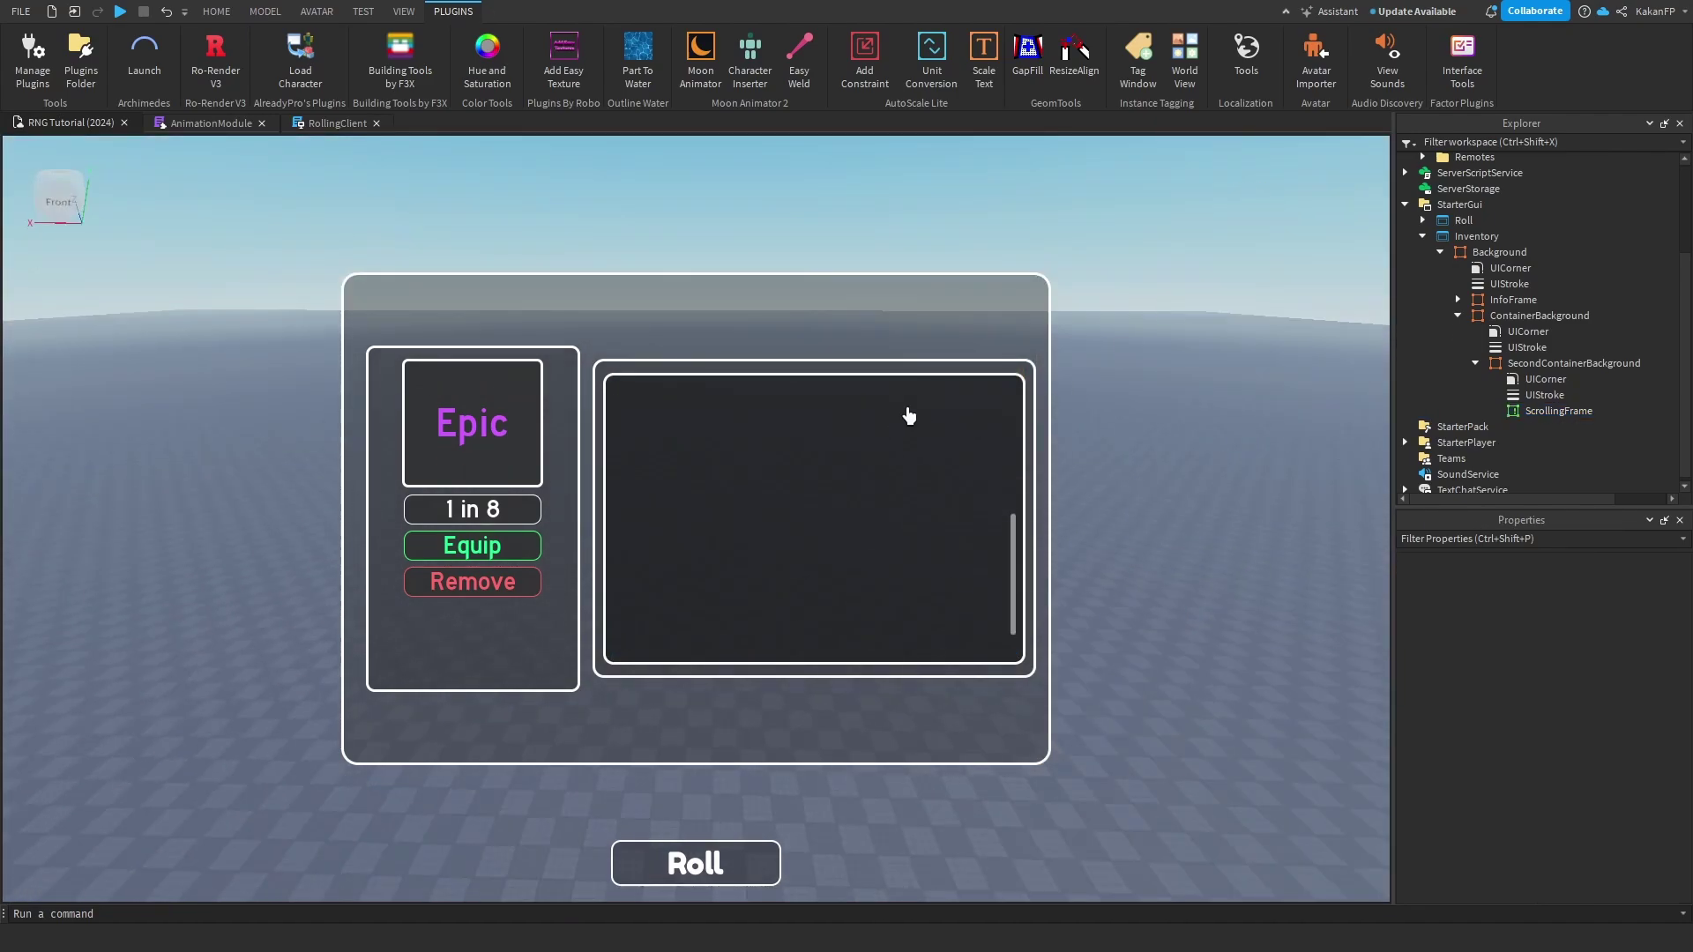
scroll(907, 416, up, 3)
click(1559, 411)
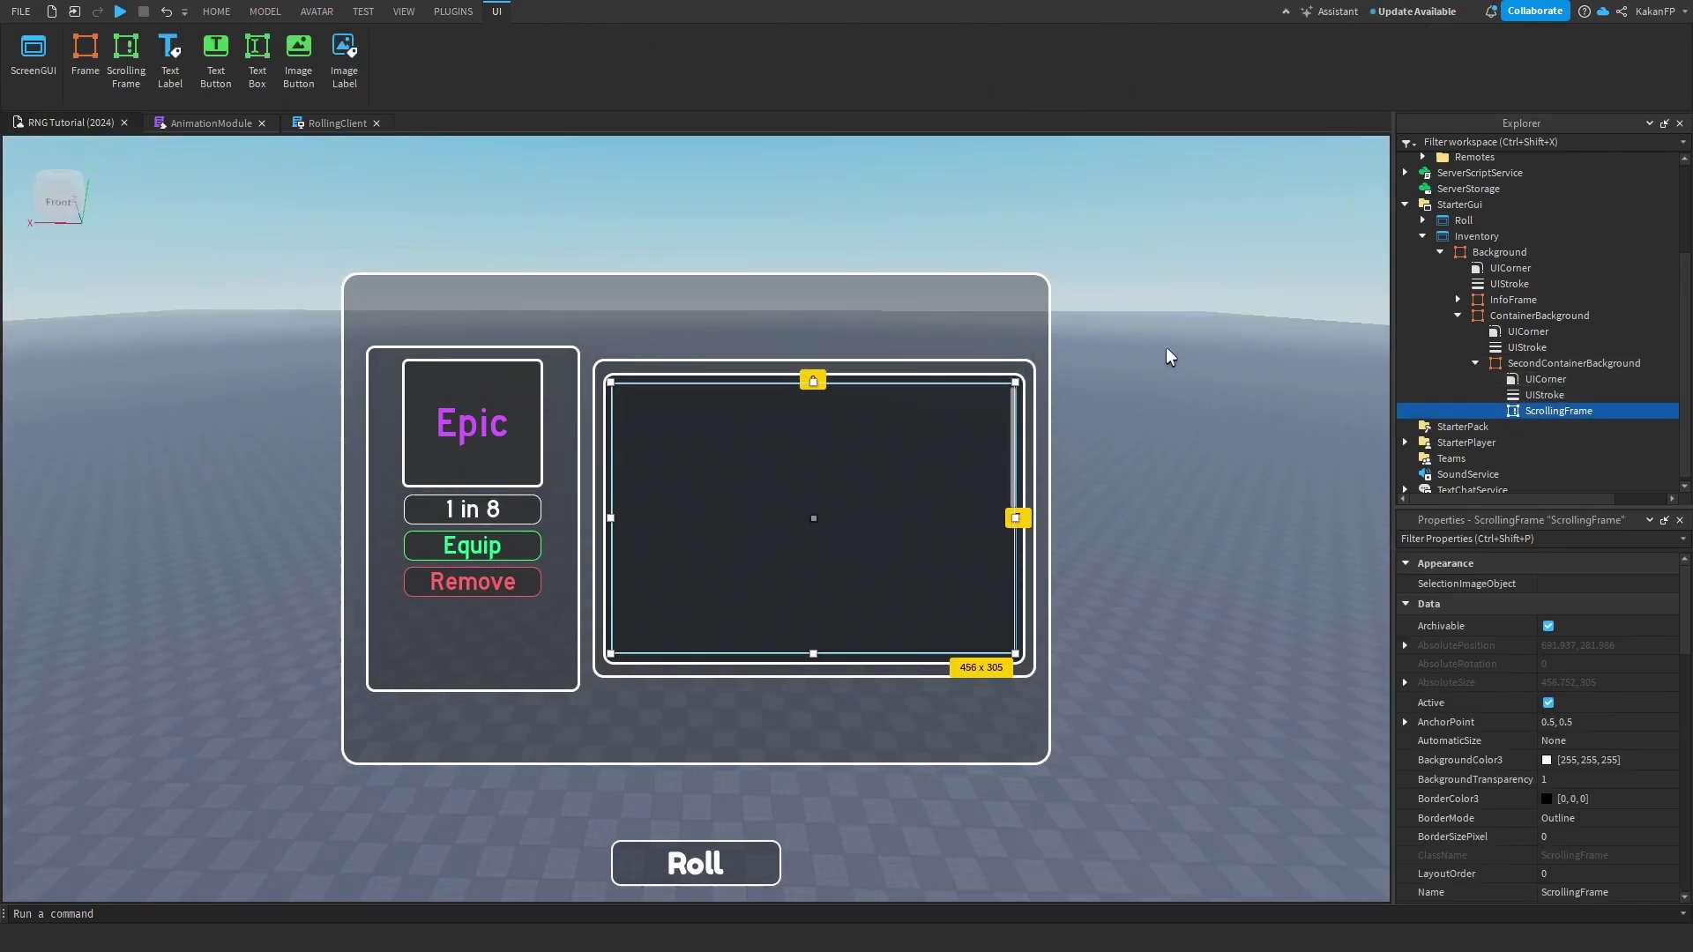
key(F2)
text(C)
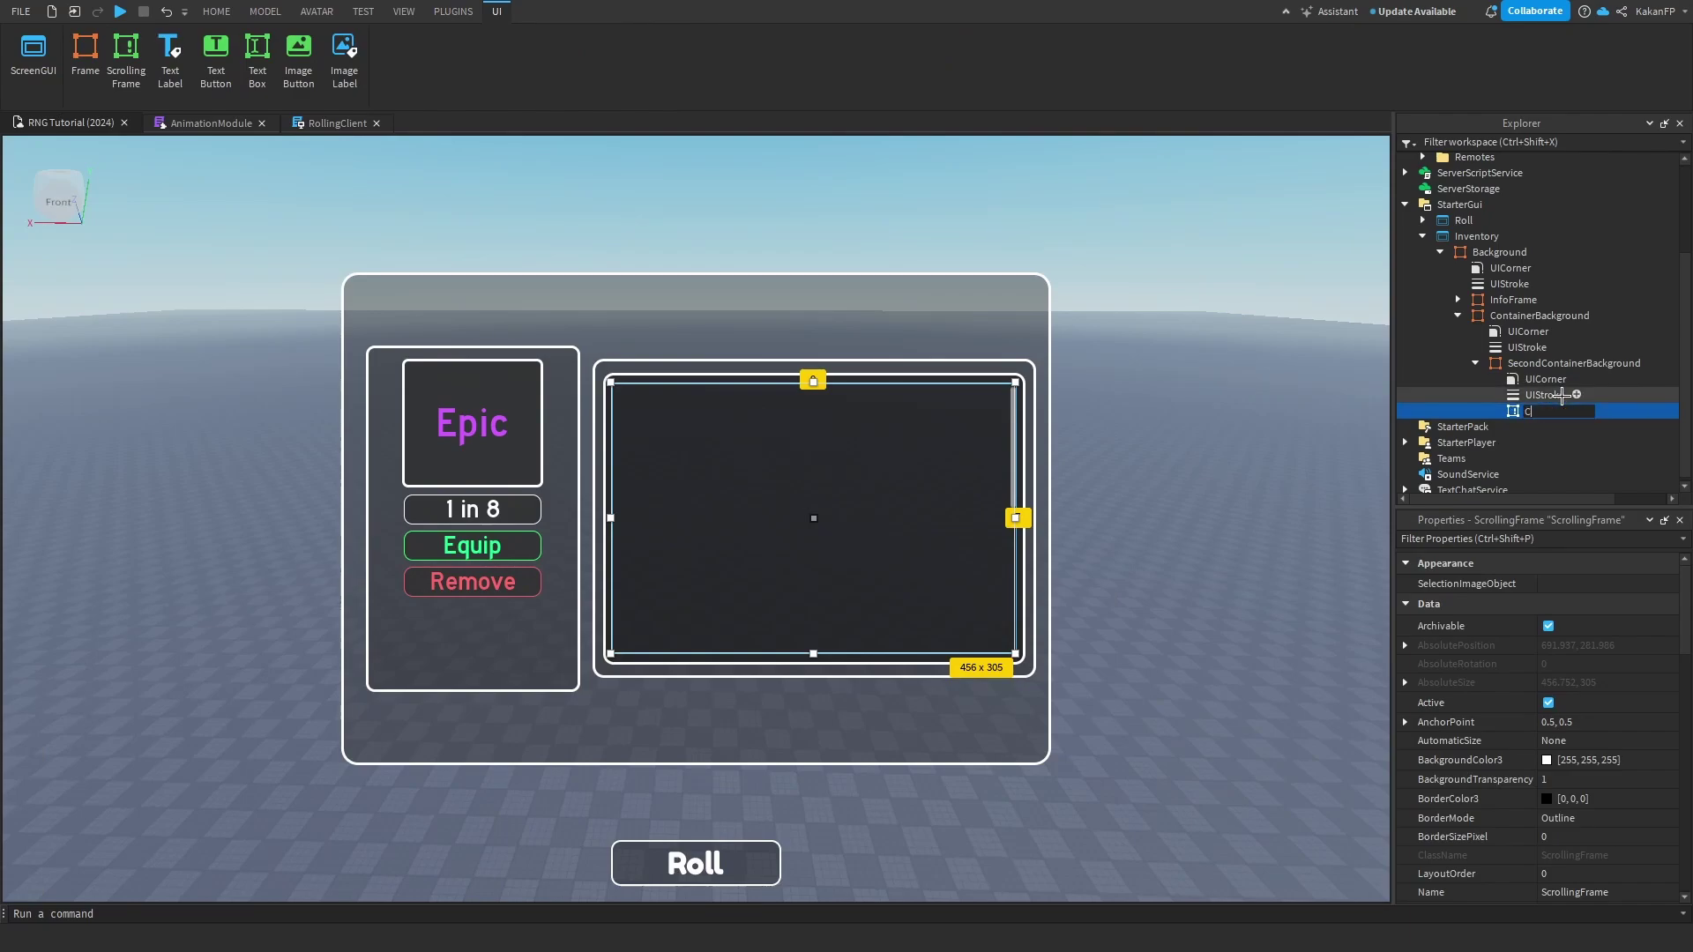
text(ontainer)
key(Return)
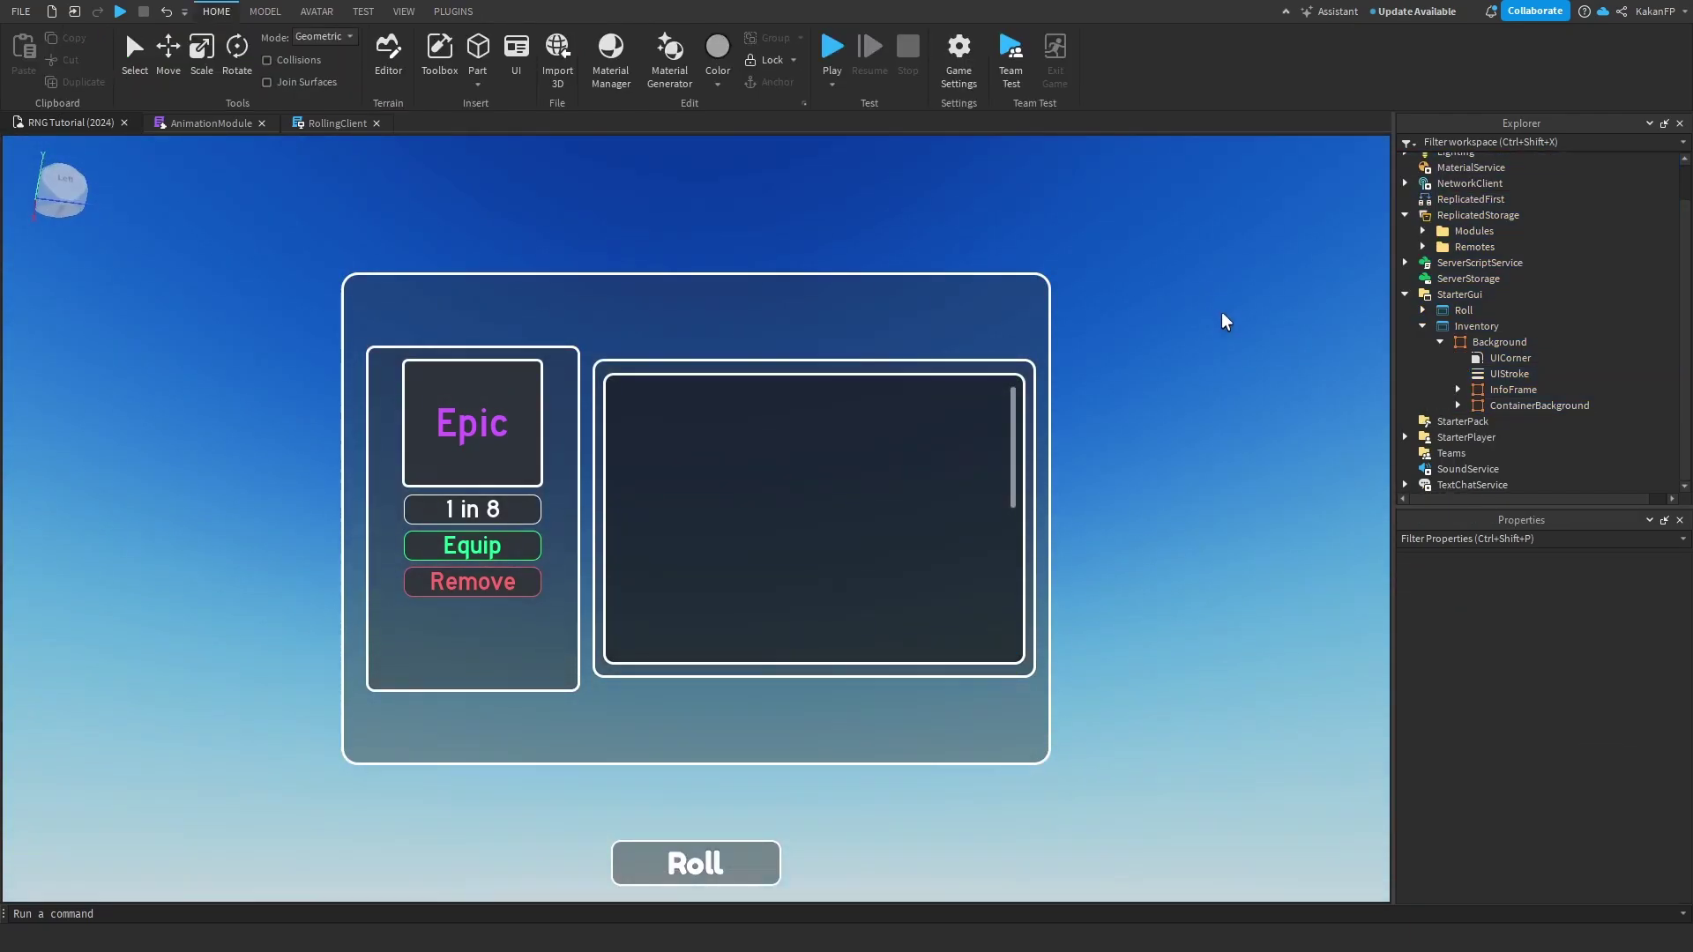
right_drag(1222, 315, 1369, 409)
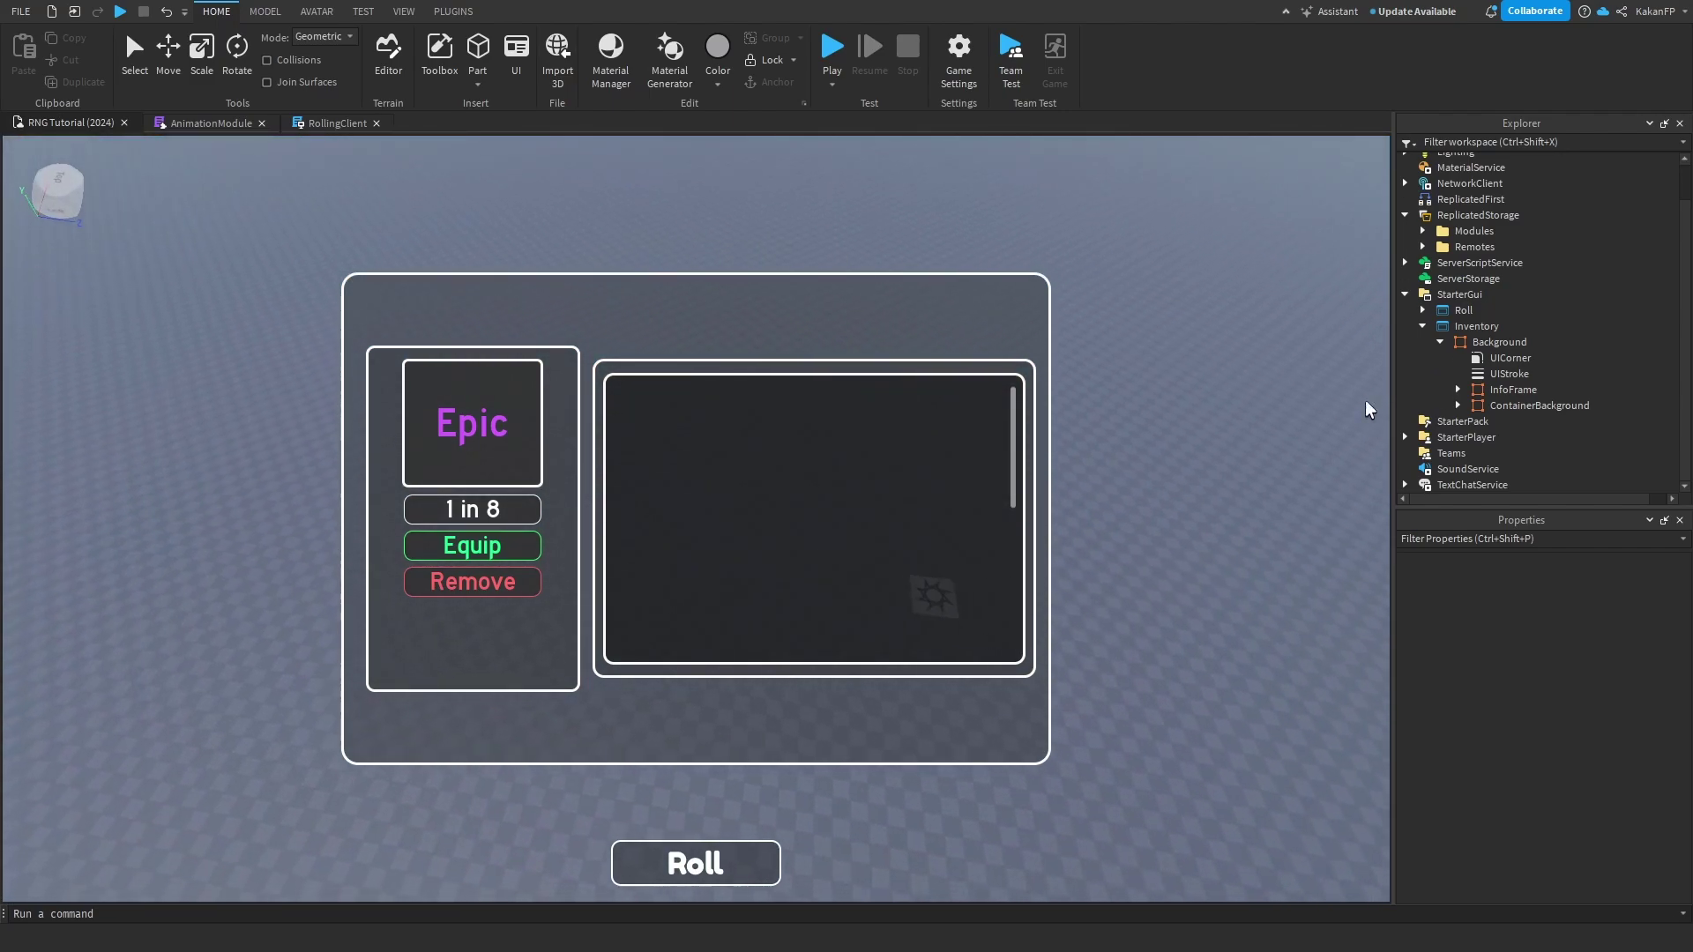
click(1499, 406)
Insert a test TextButton inside Container.
click(1460, 406)
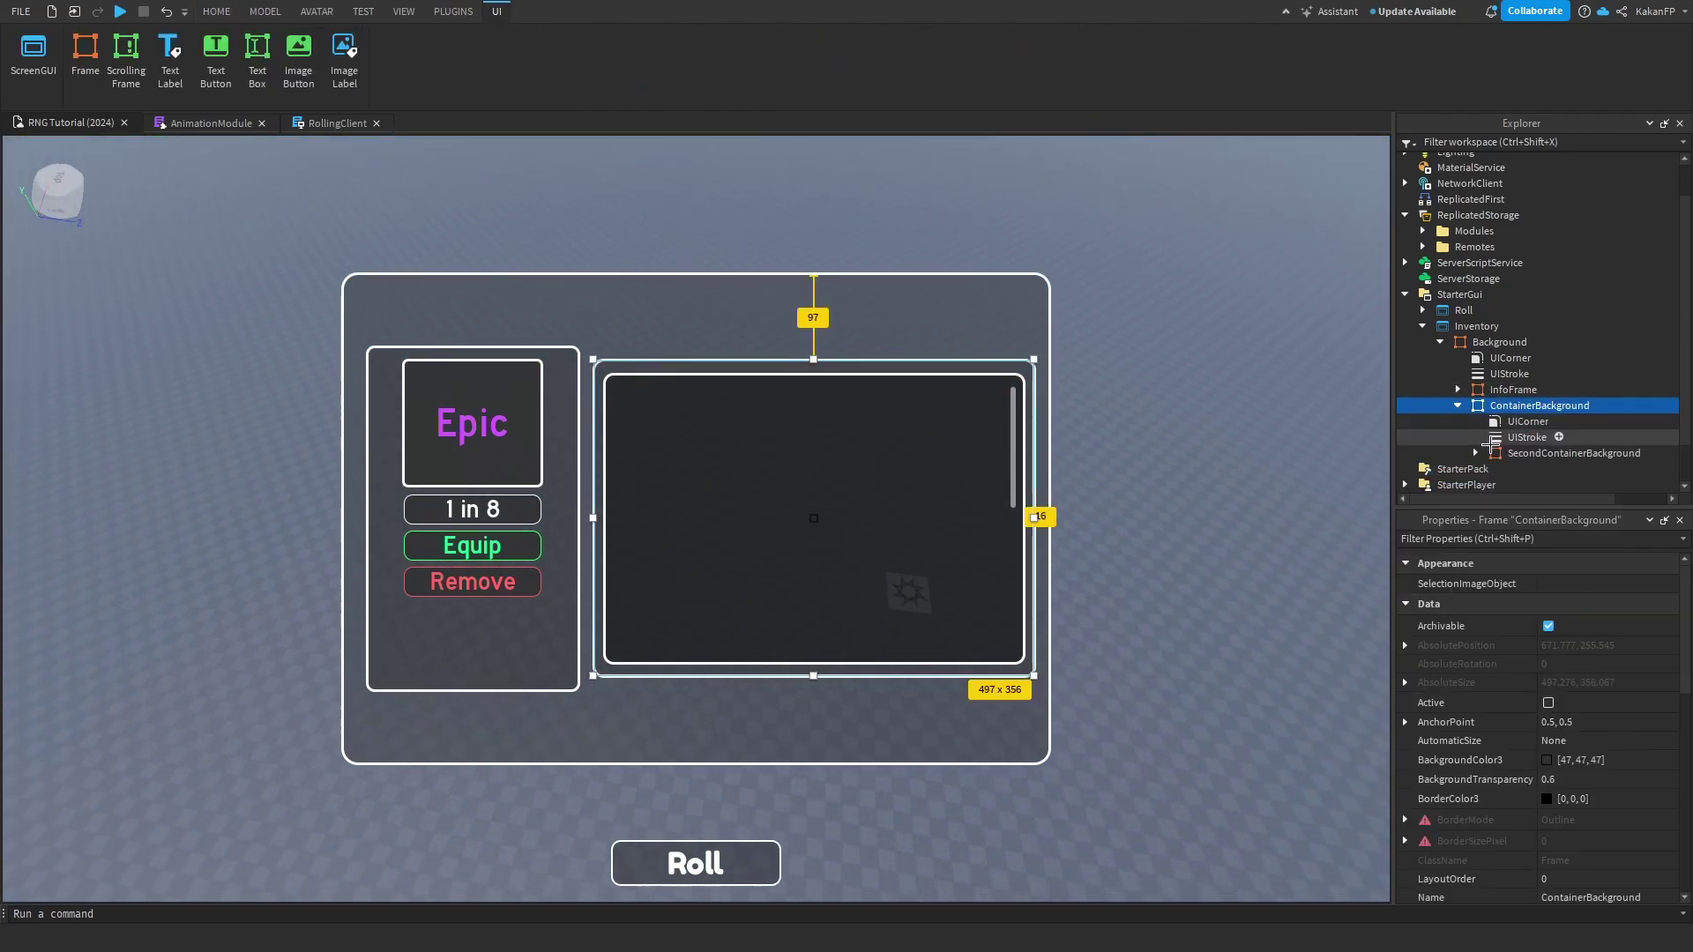
click(1476, 454)
scroll(1520, 425, down, 2)
click(1582, 413)
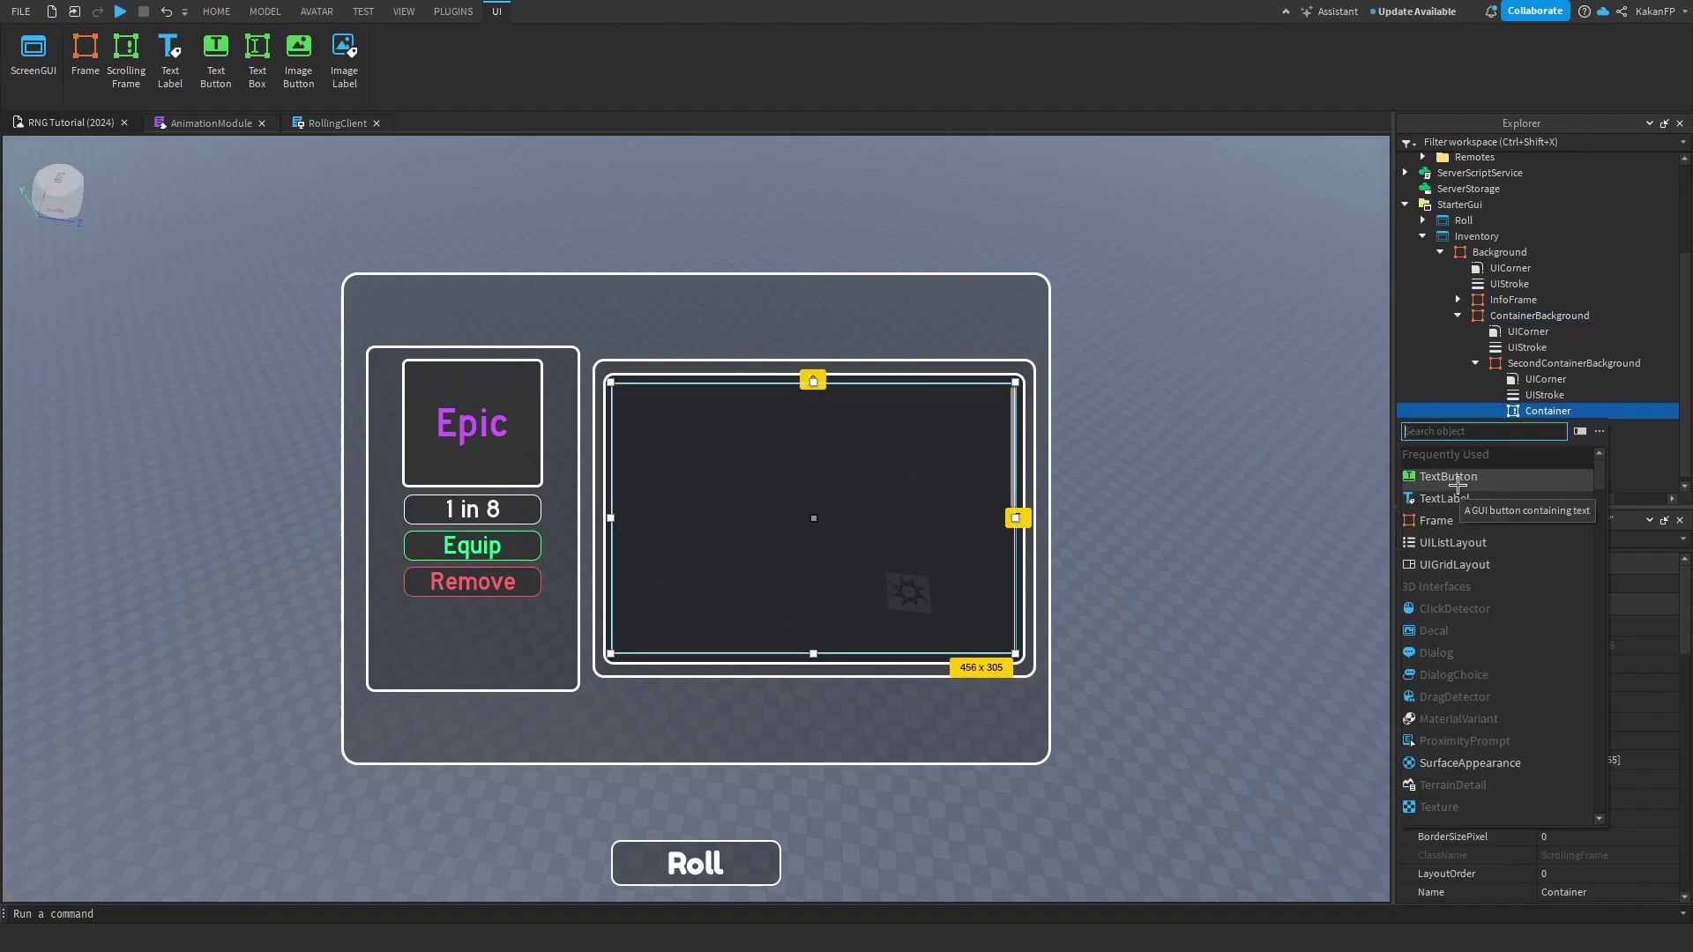
click(1456, 481)
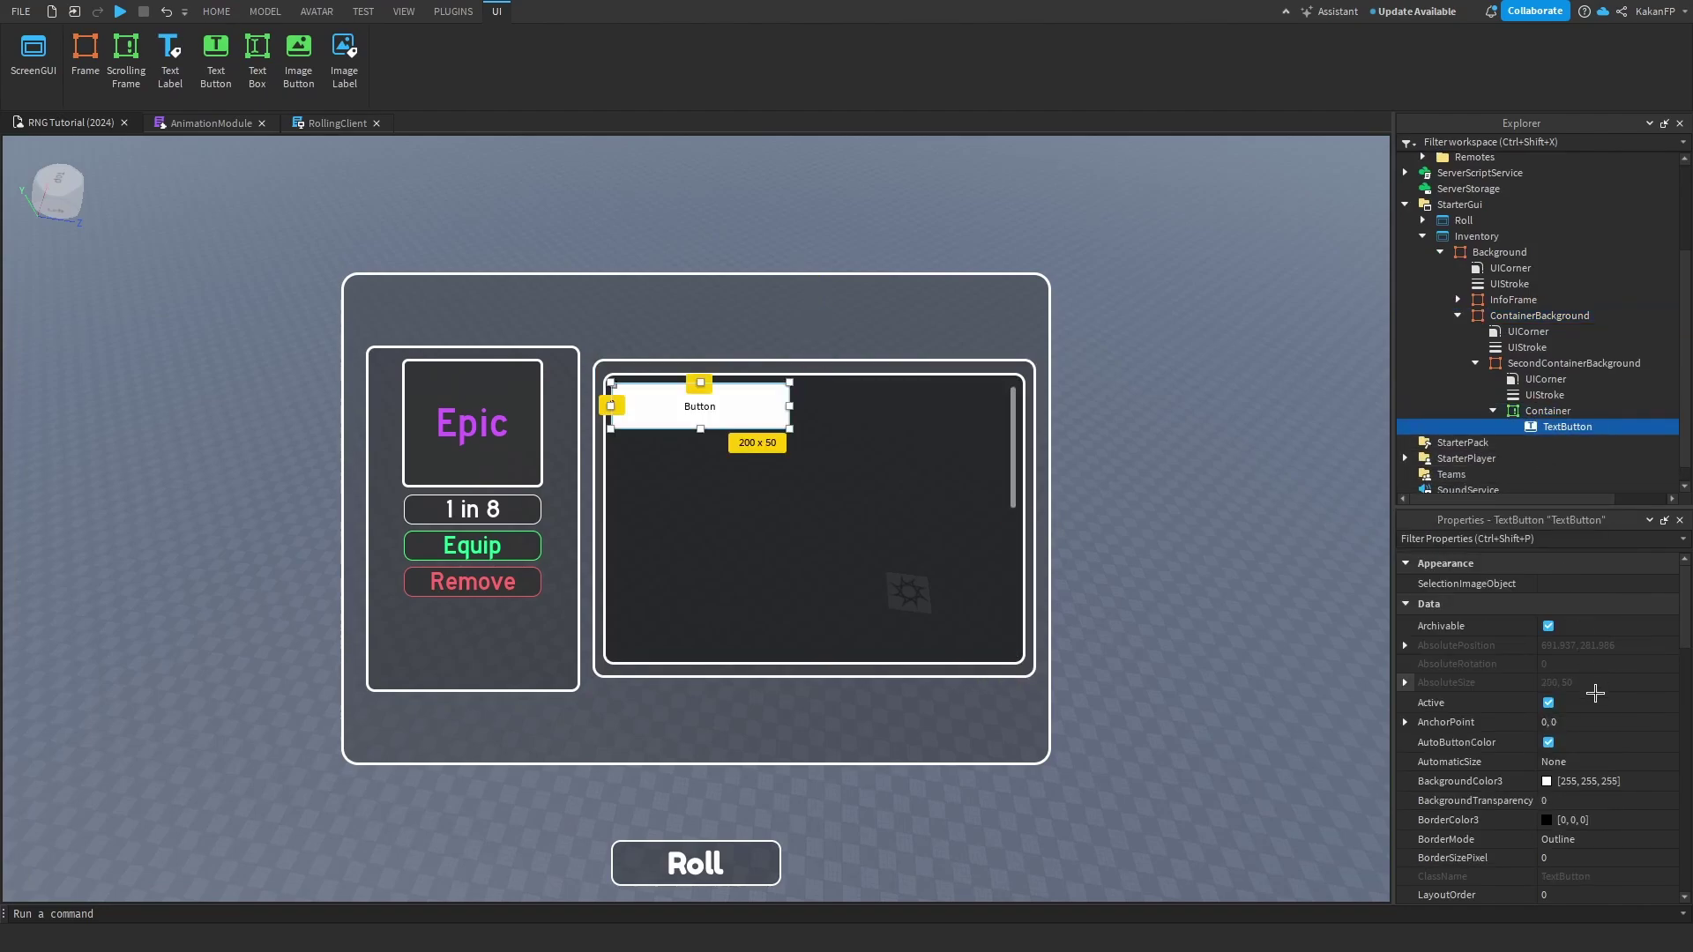
click(1588, 722)
scroll(1587, 714, down, 6)
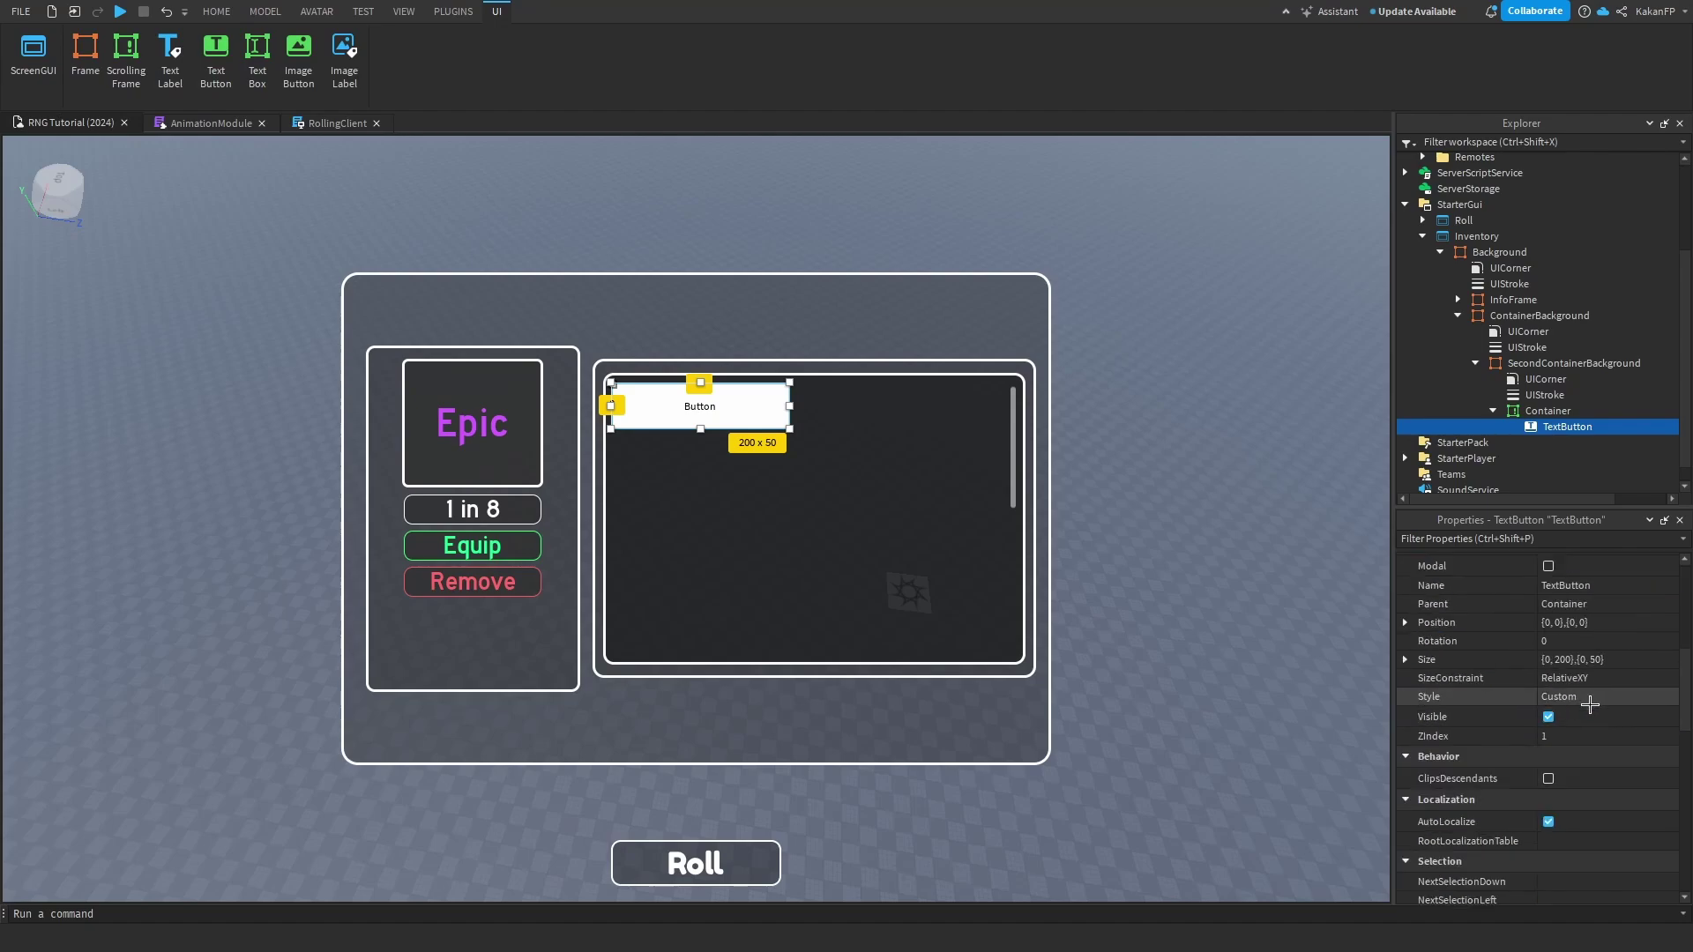
Convert the test button's size and position to scale, then delete it.
click(453, 11)
click(926, 62)
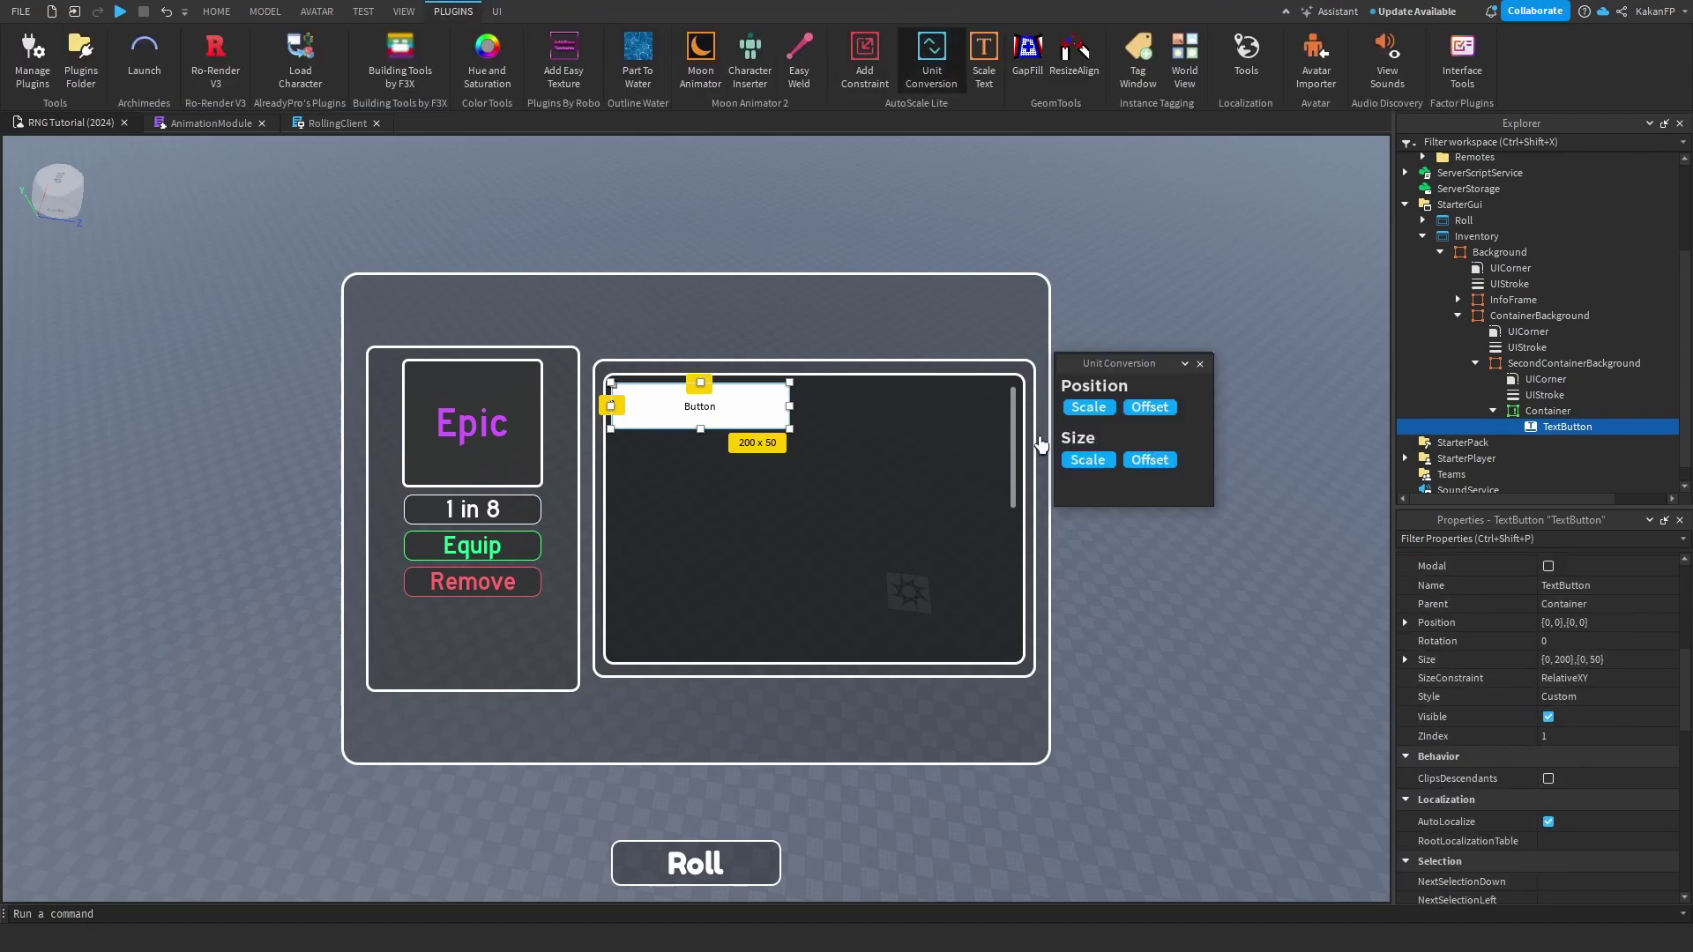
click(1093, 460)
click(1097, 407)
click(1200, 363)
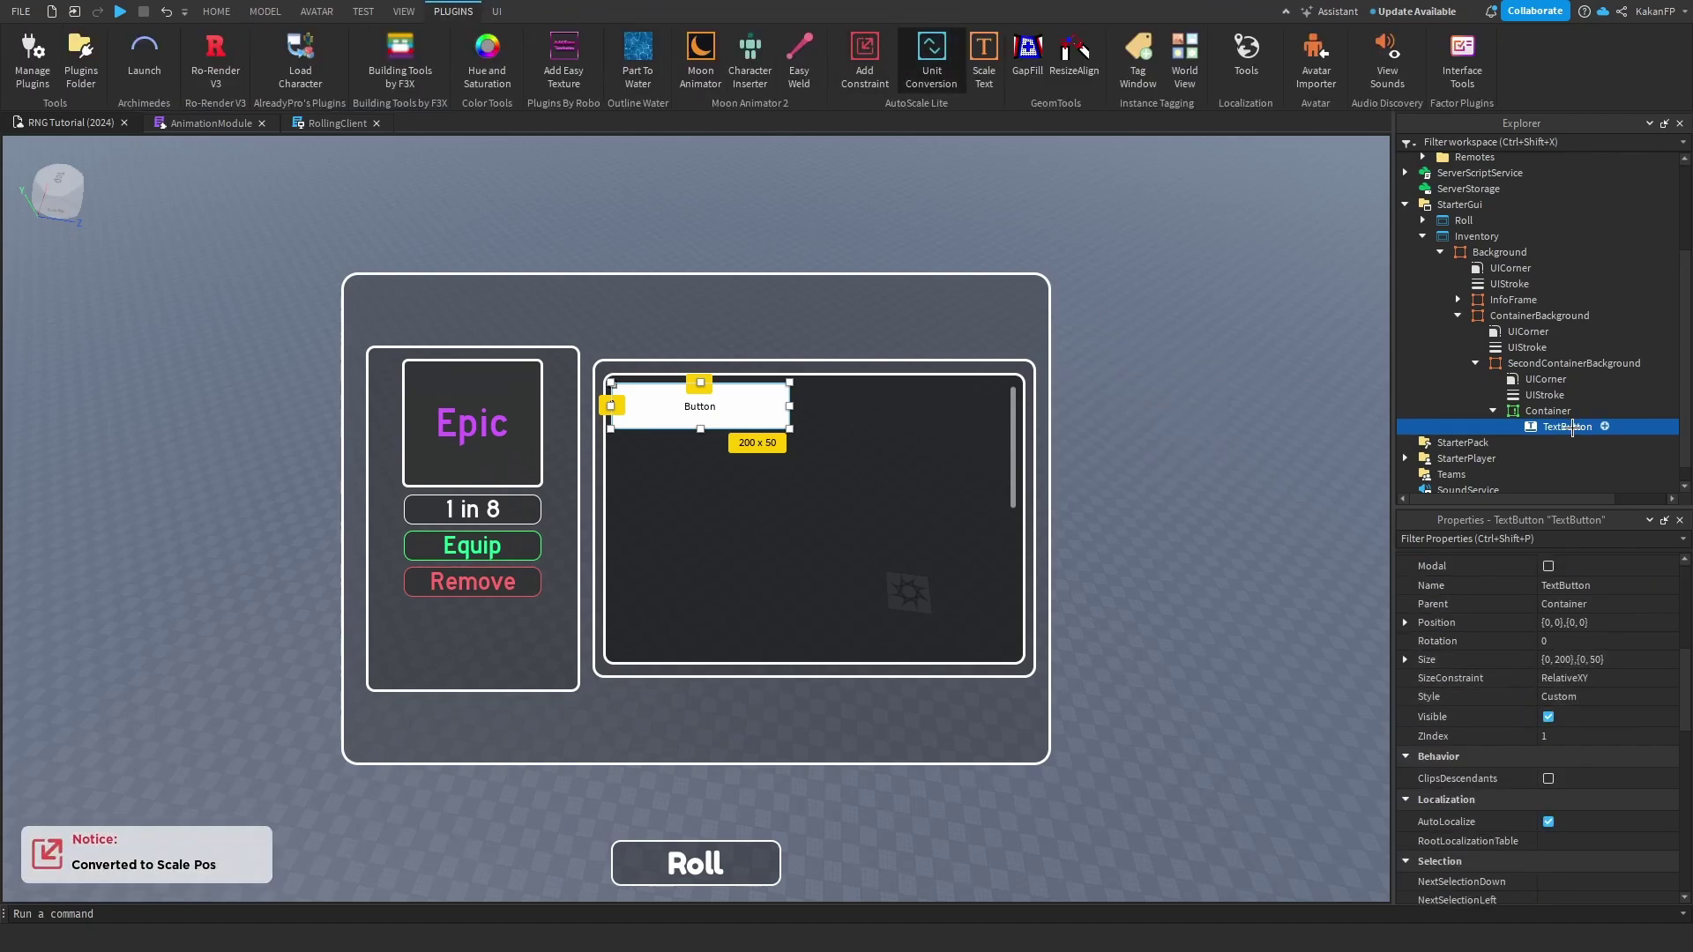
key(Delete)
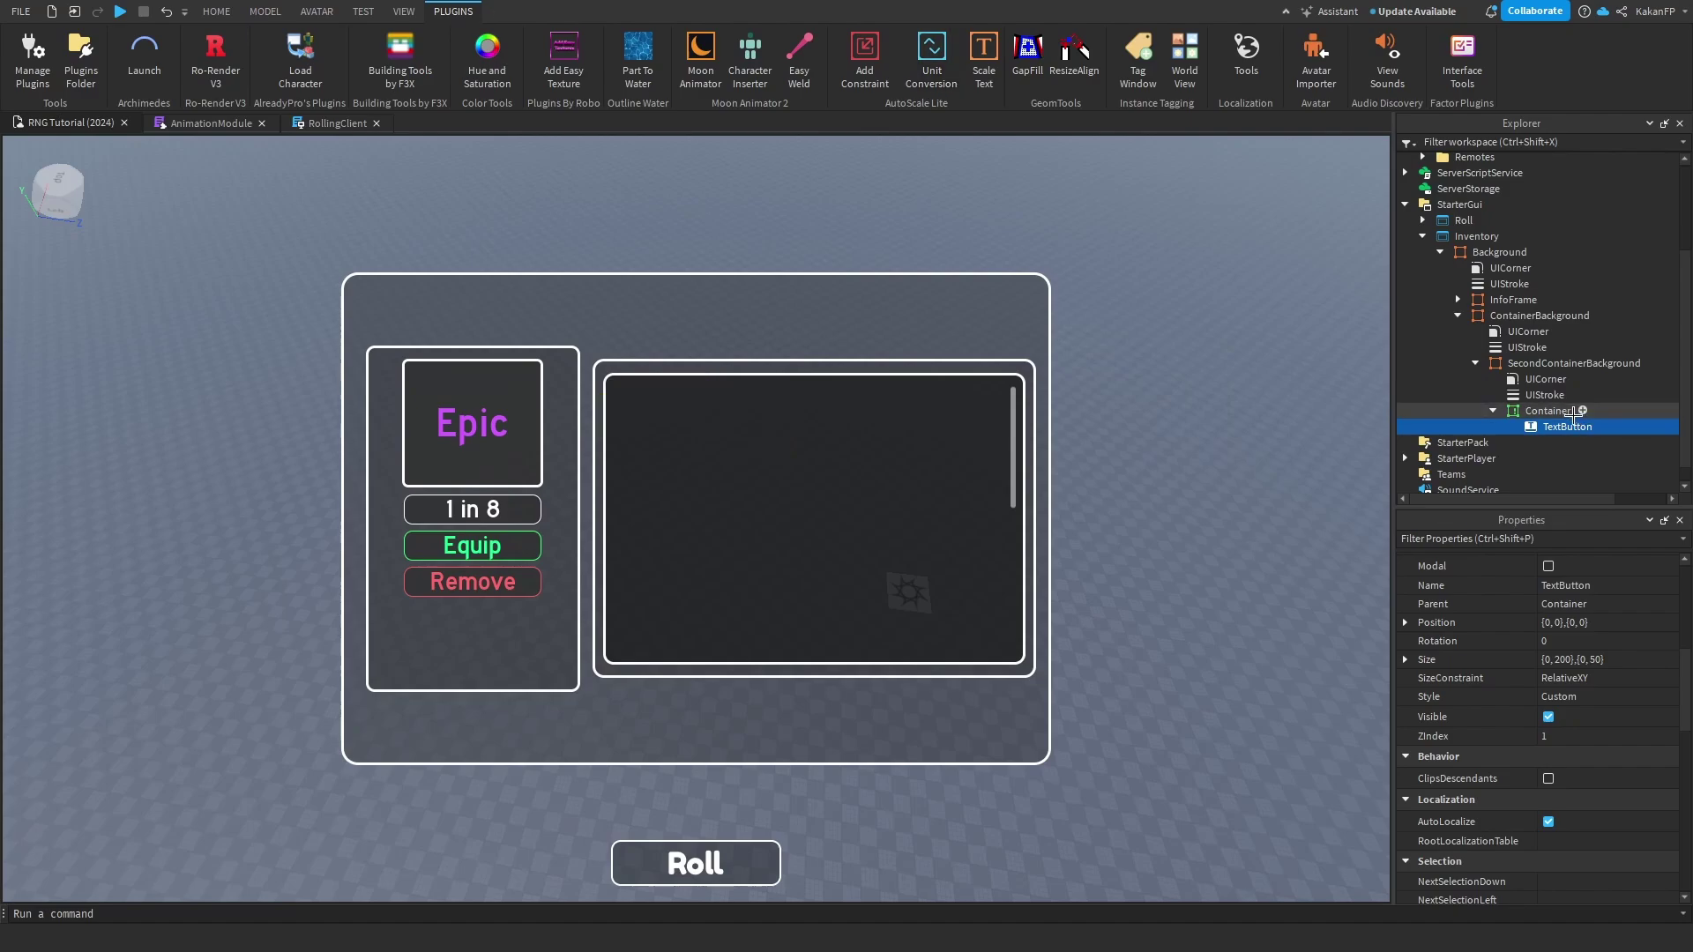
click(1584, 411)
Add a UIGridLayout and a new TextButton to Container.
text(uigr)
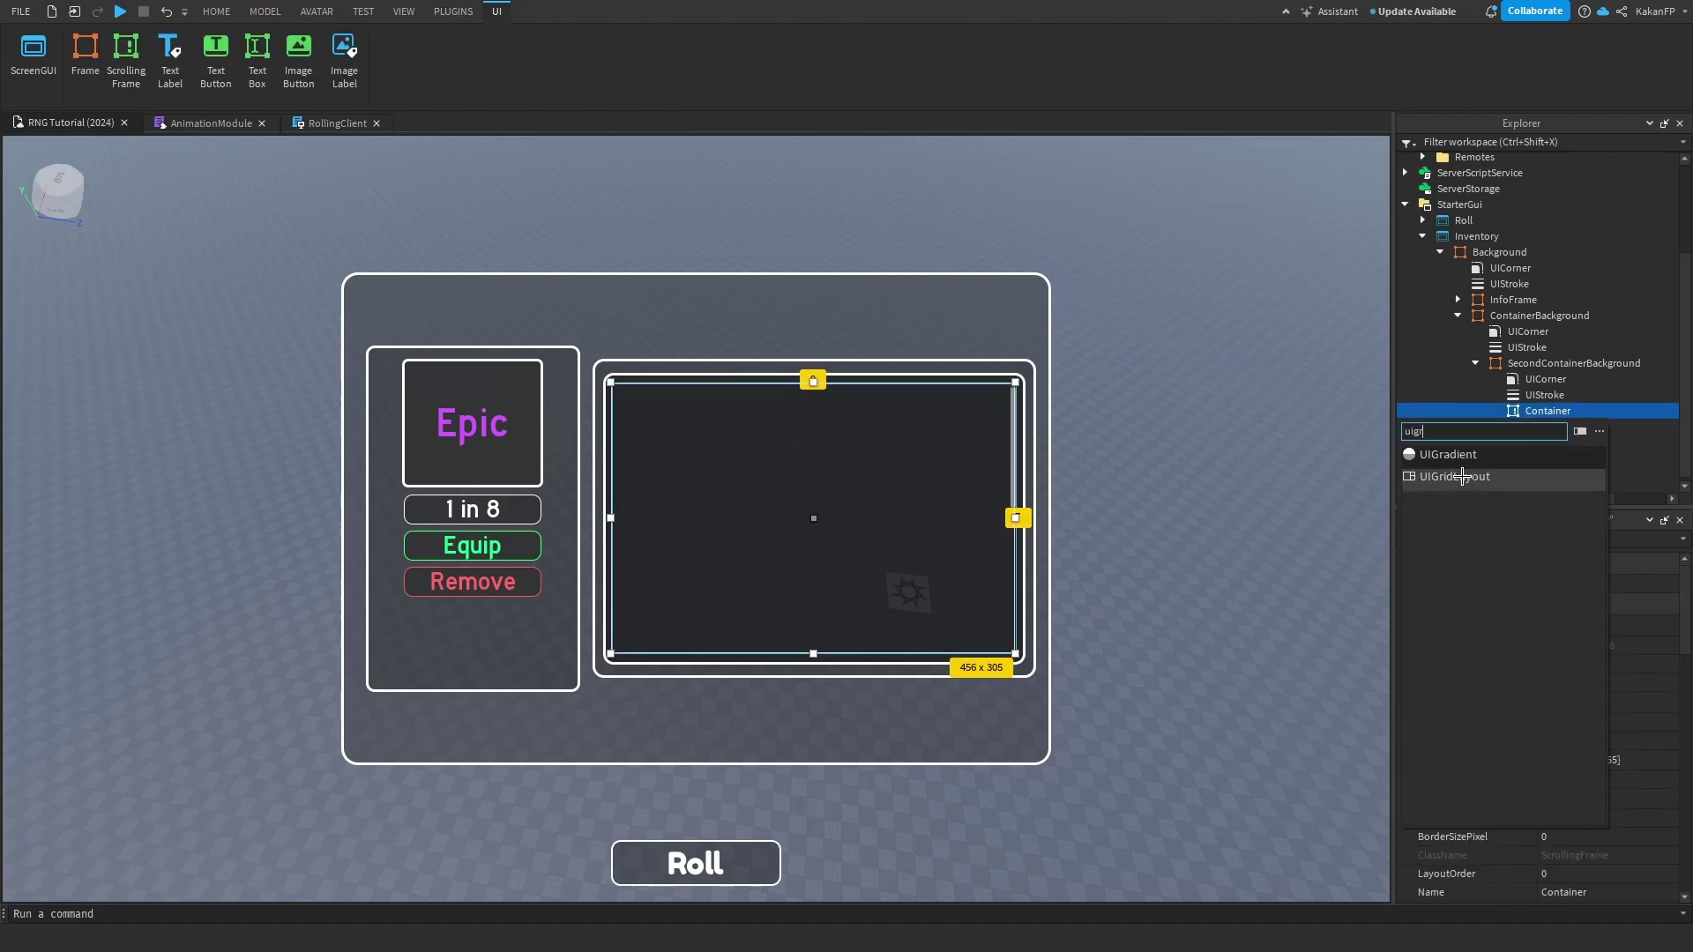
click(1465, 477)
click(1585, 411)
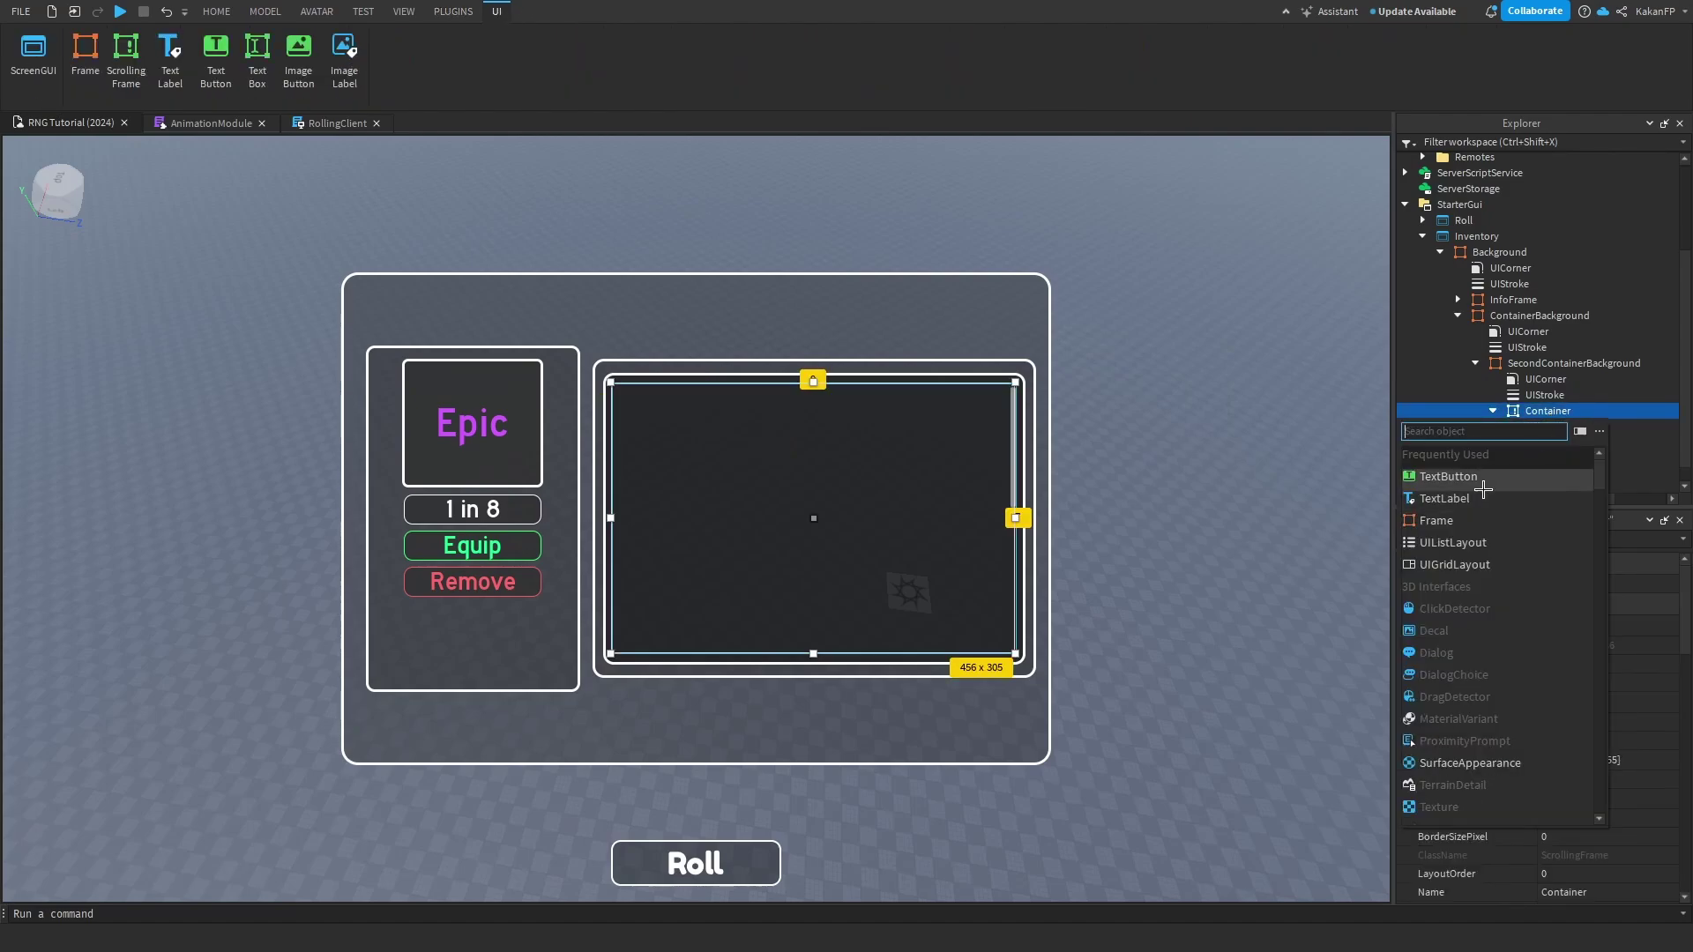
click(1482, 480)
Convert the UIGridLayout's CellSize to scale units with the Unit Conversion plugin.
click(1550, 443)
click(1569, 428)
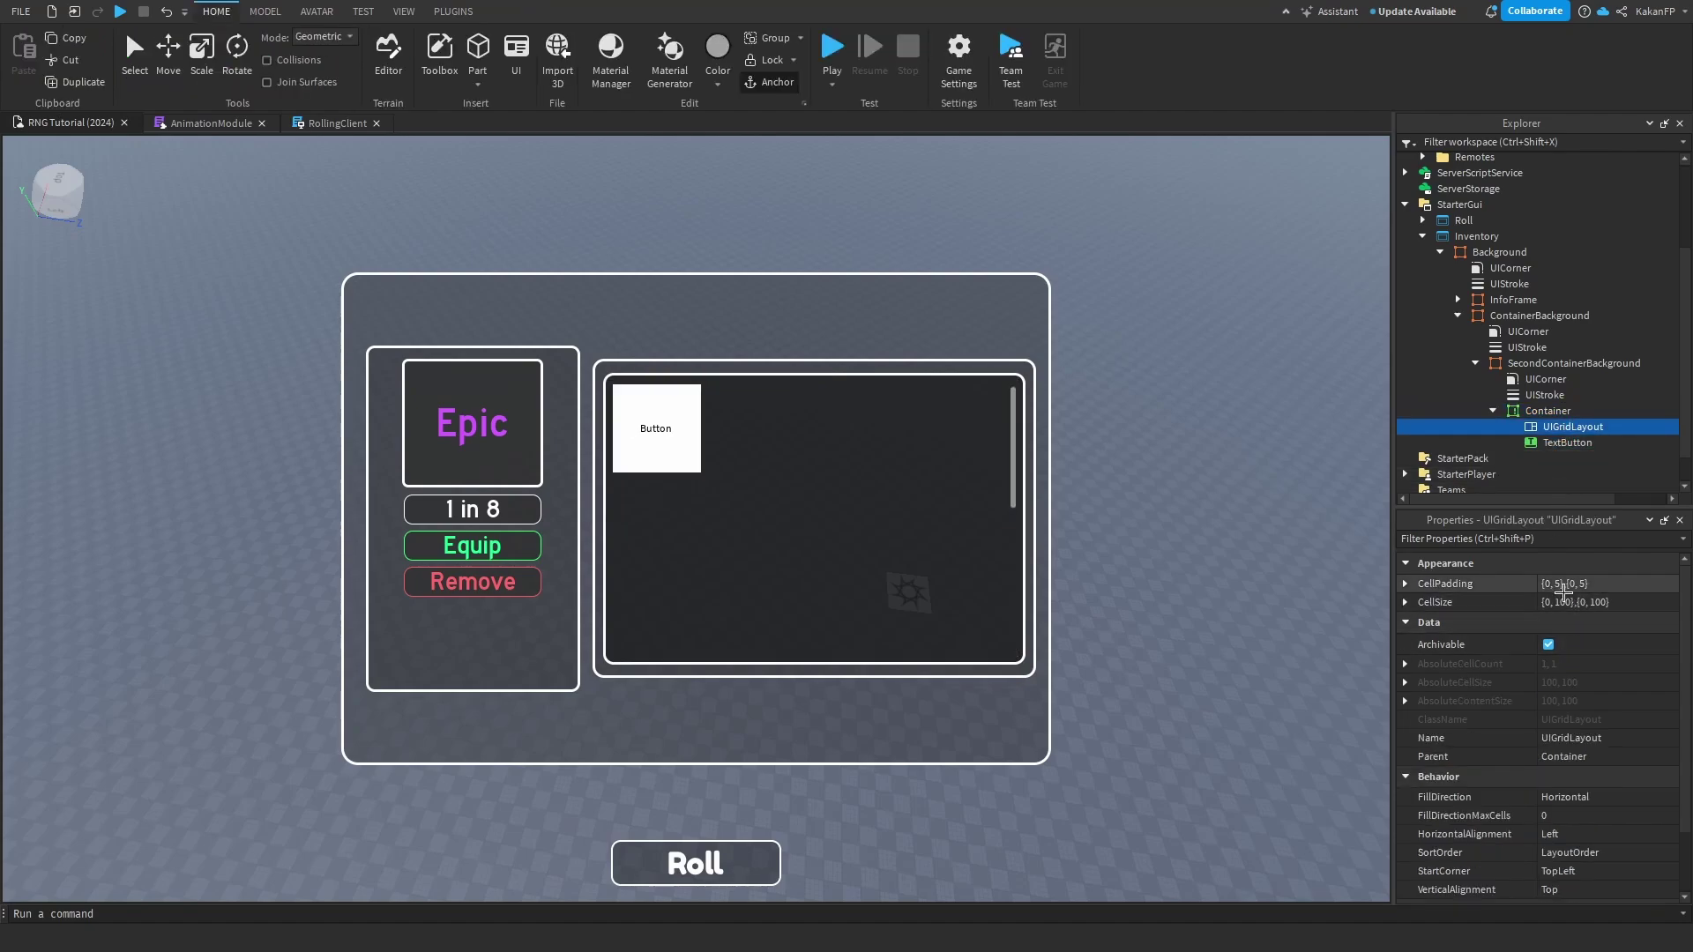
click(1414, 584)
click(1405, 602)
click(1423, 621)
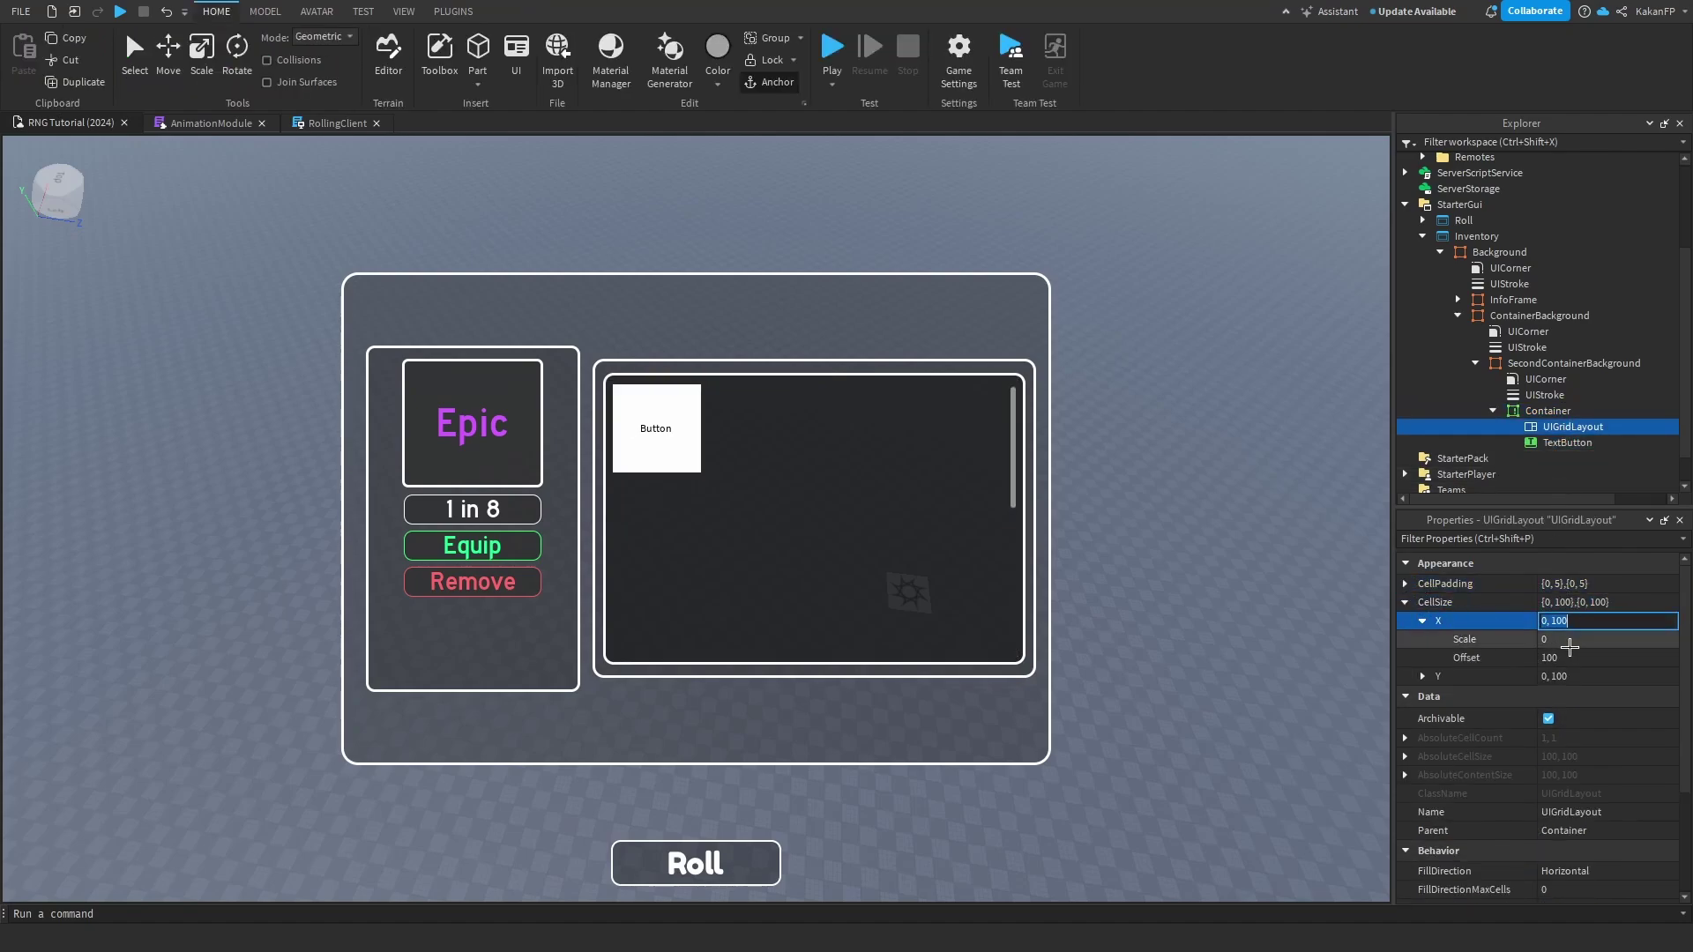
click(1572, 657)
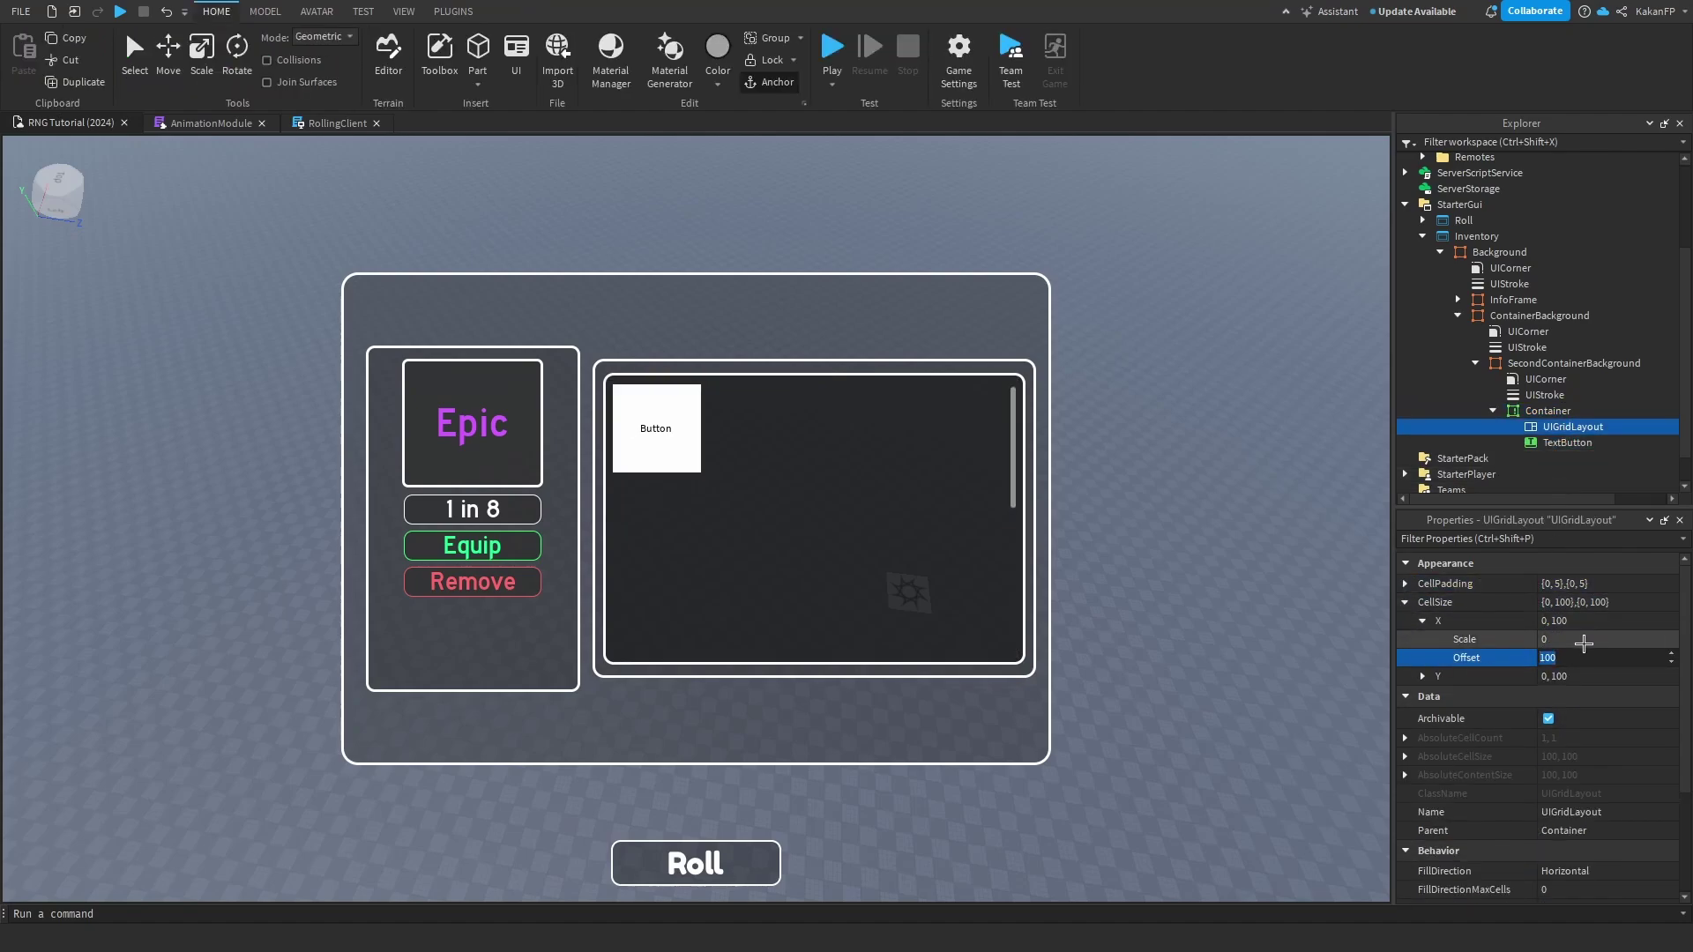
click(409, 10)
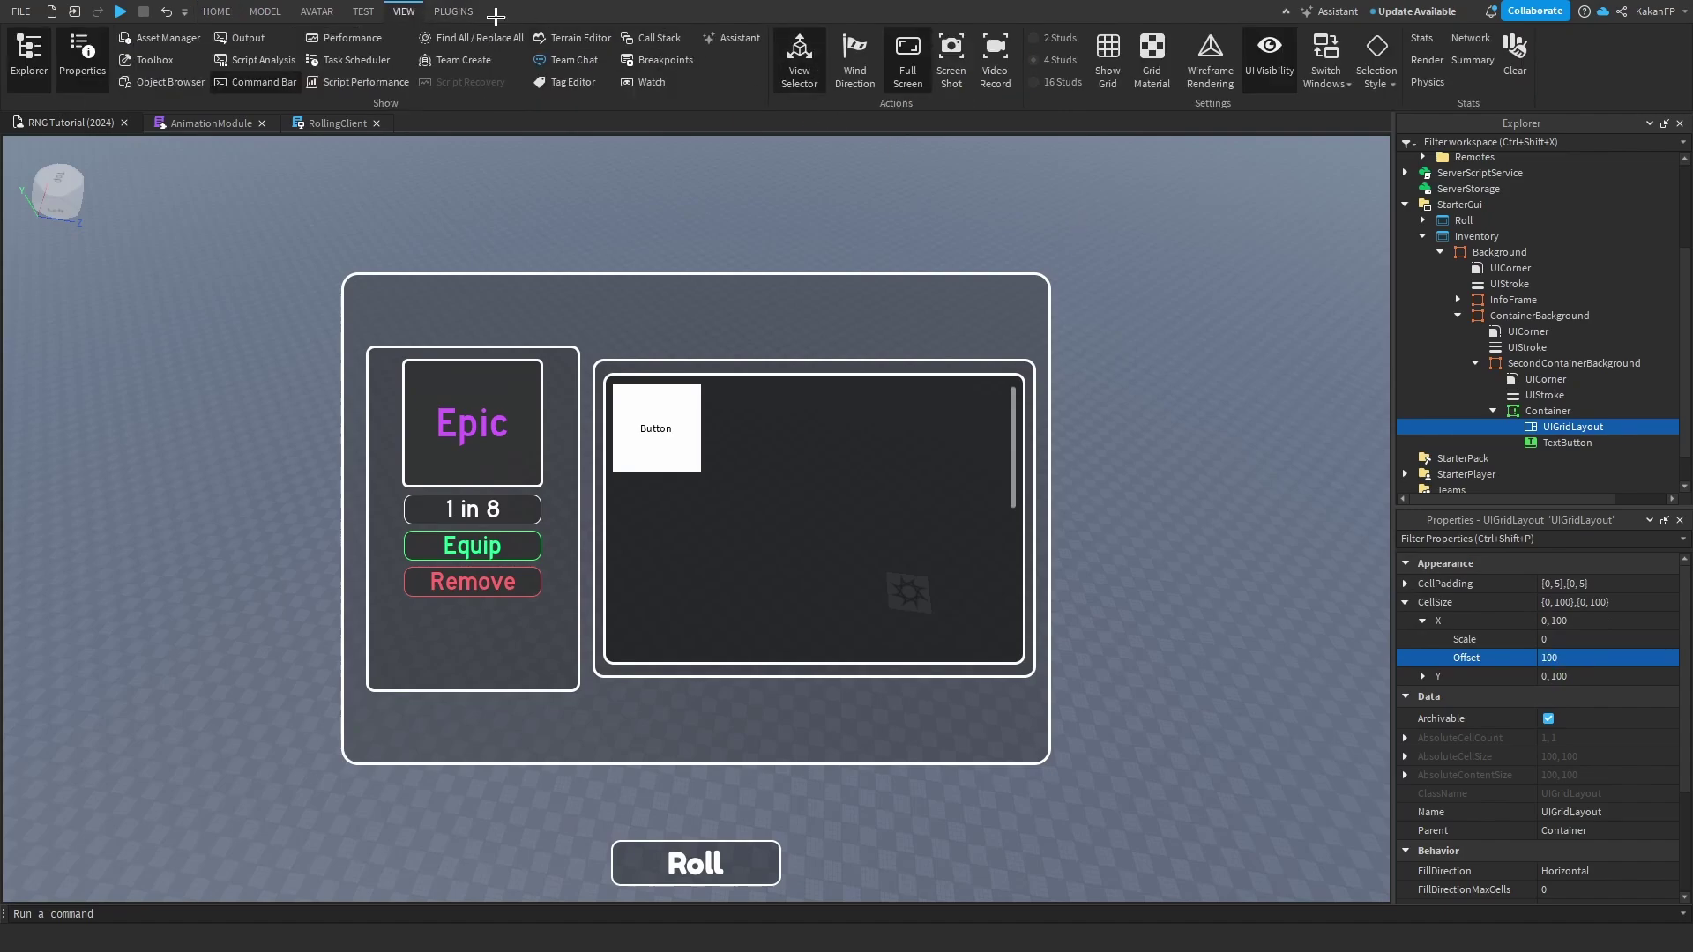
click(453, 11)
click(932, 57)
click(1096, 459)
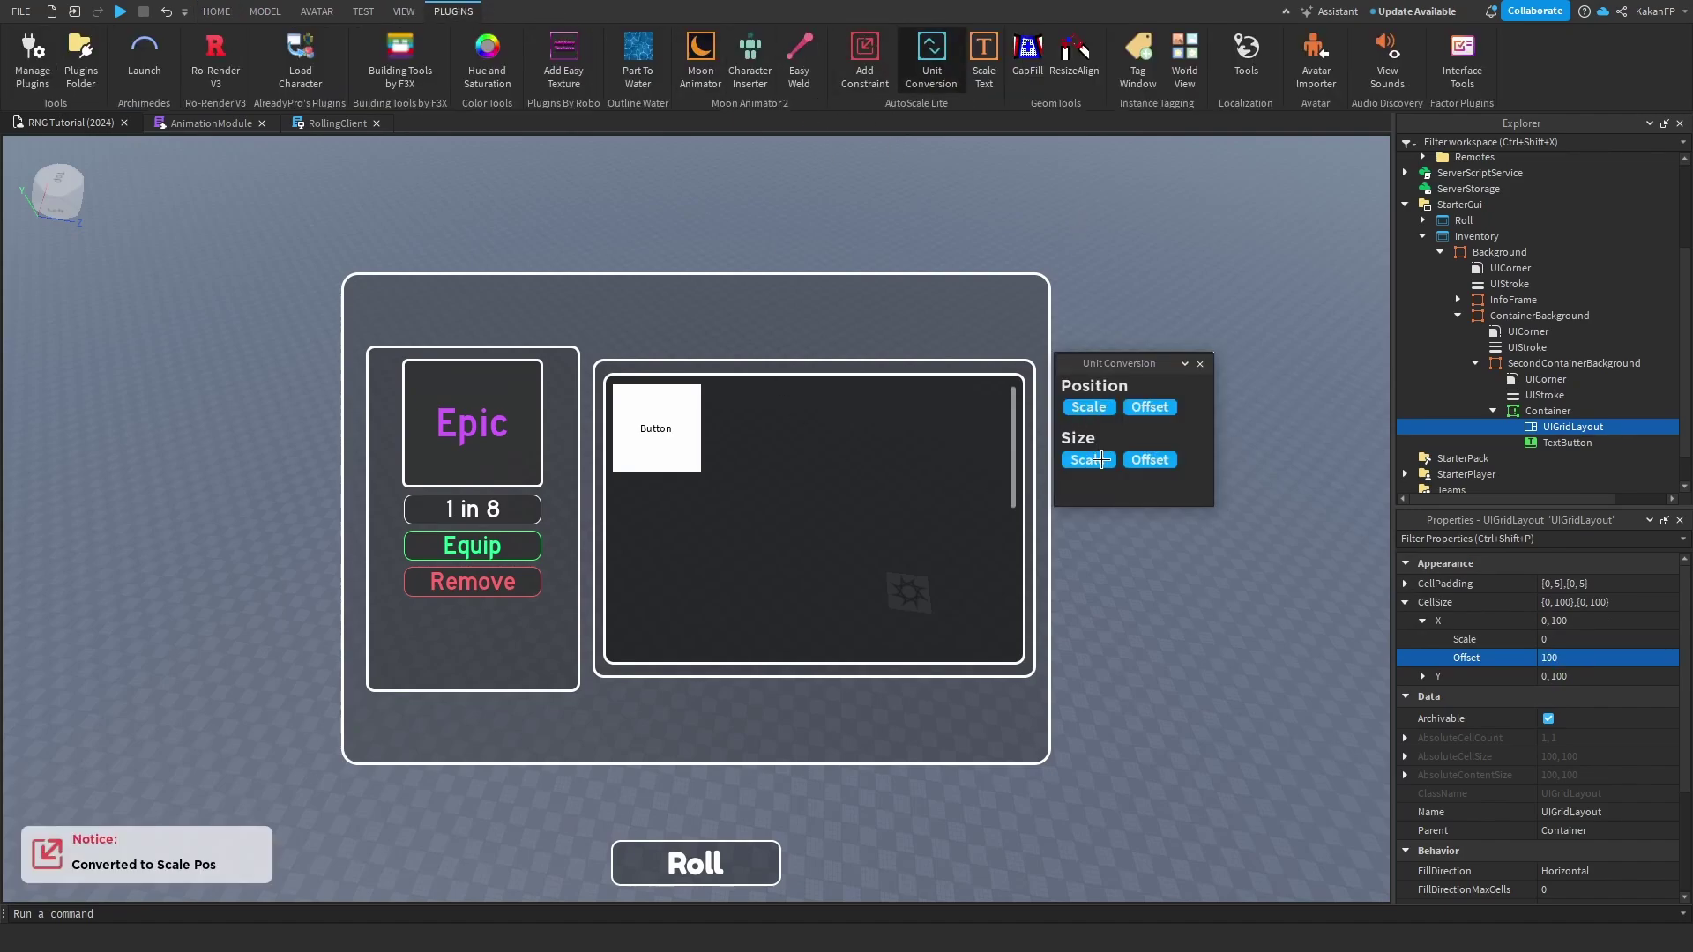
mouse_move(1214, 370)
mouse_down()
mouse_move(1237, 390)
mouse_move(1213, 370)
mouse_up()
click(1200, 363)
Set the cell width offset to 0 and, after trying several values, its scale to 0.15.
click(1592, 661)
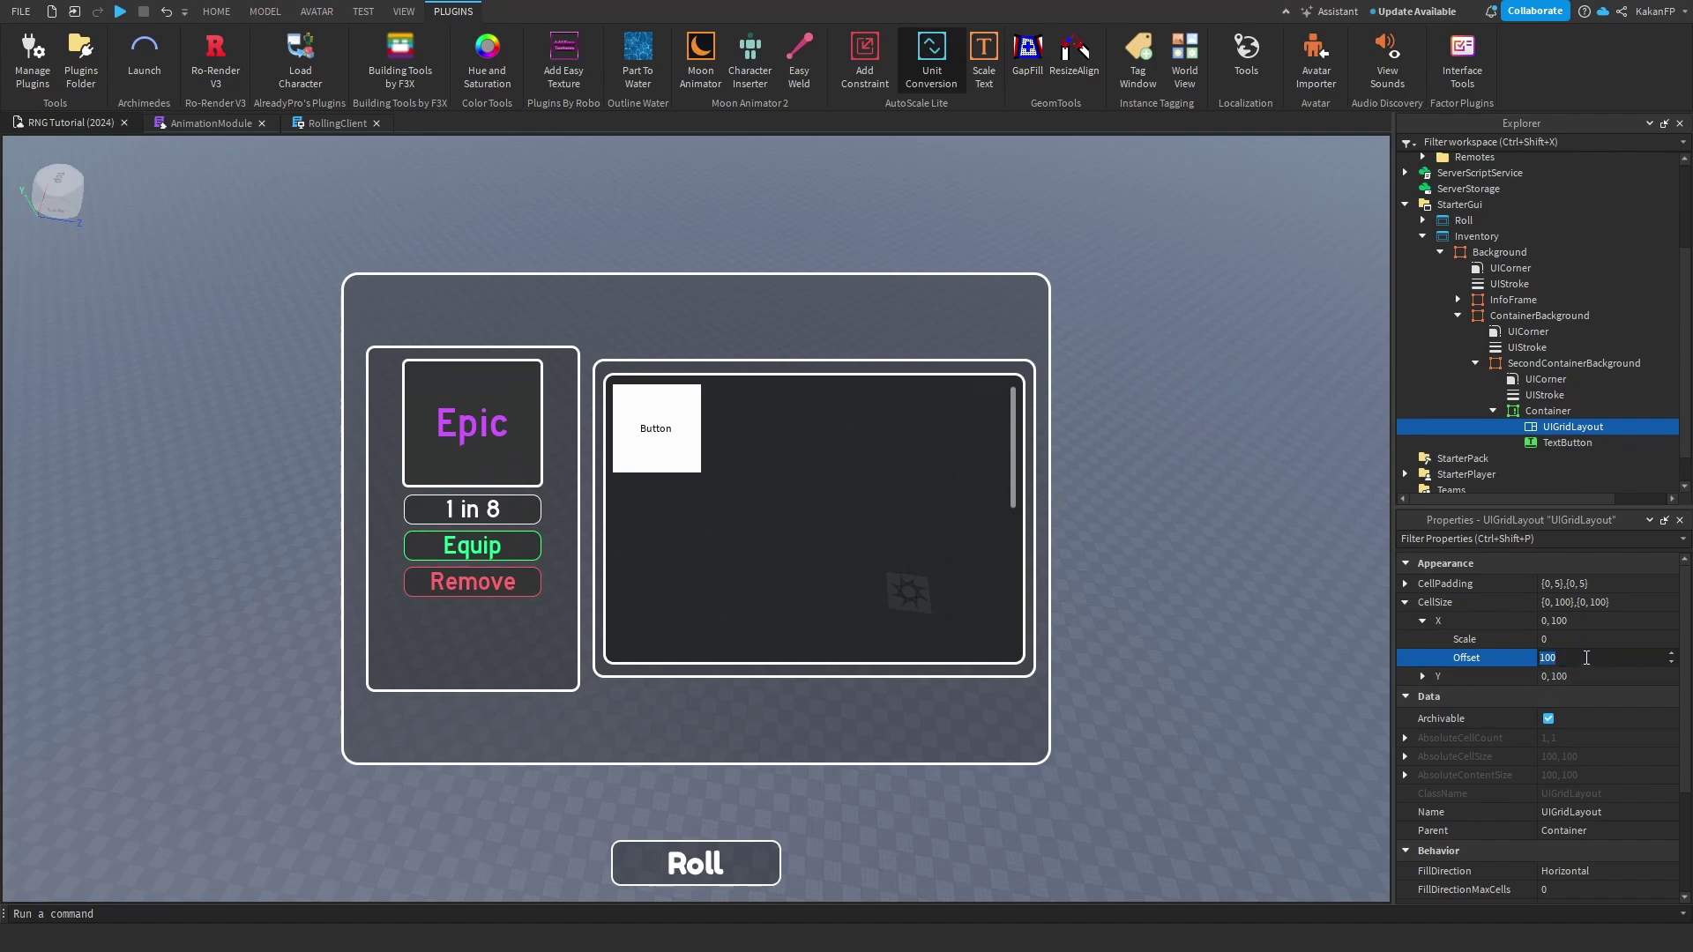
text(0)
click(1565, 640)
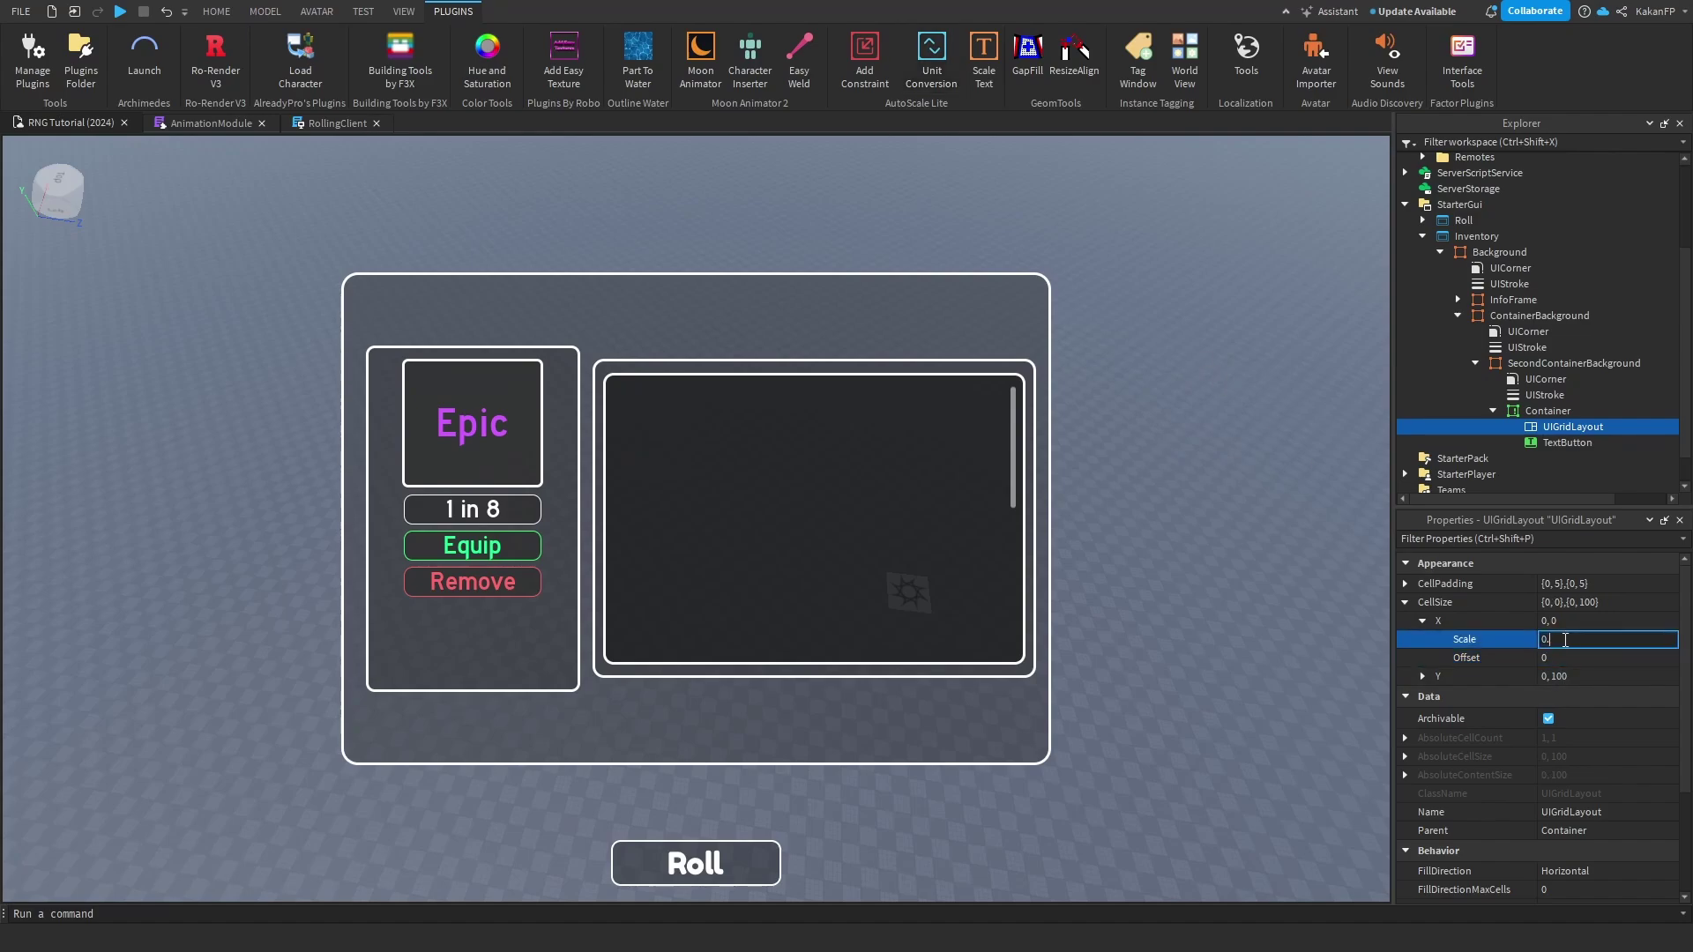
text(0.02)
key(Return)
click(1565, 639)
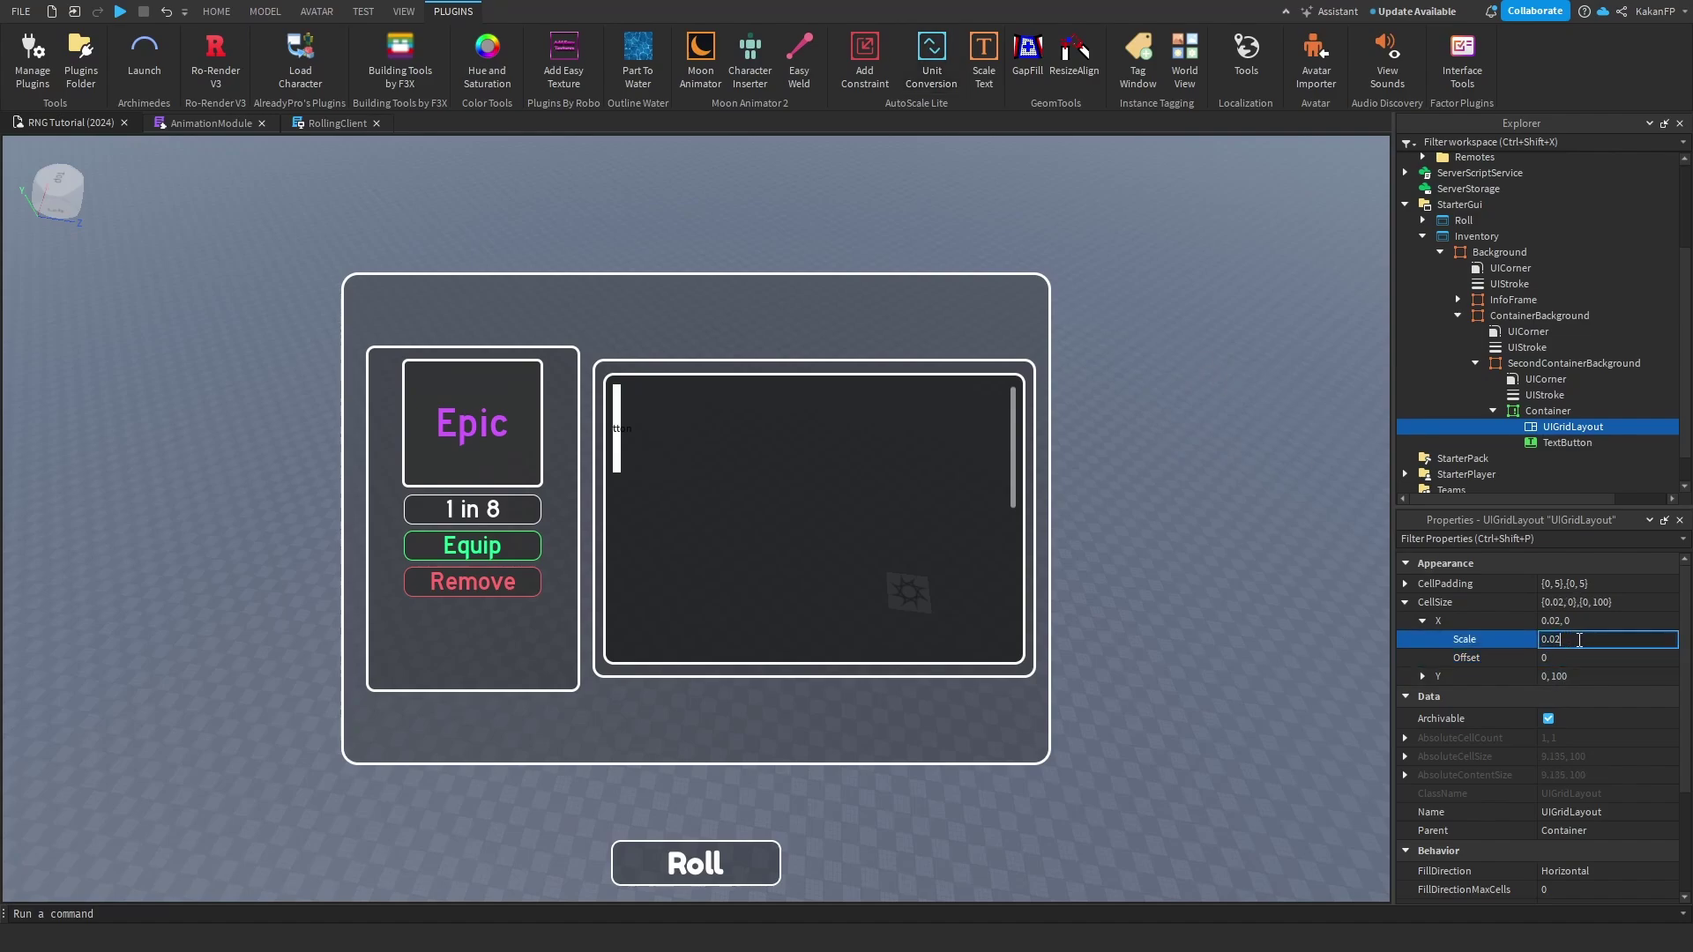
key(BackSpace)
text(4)
key(Return)
click(1598, 641)
text(1)
key(Return)
click(1620, 641)
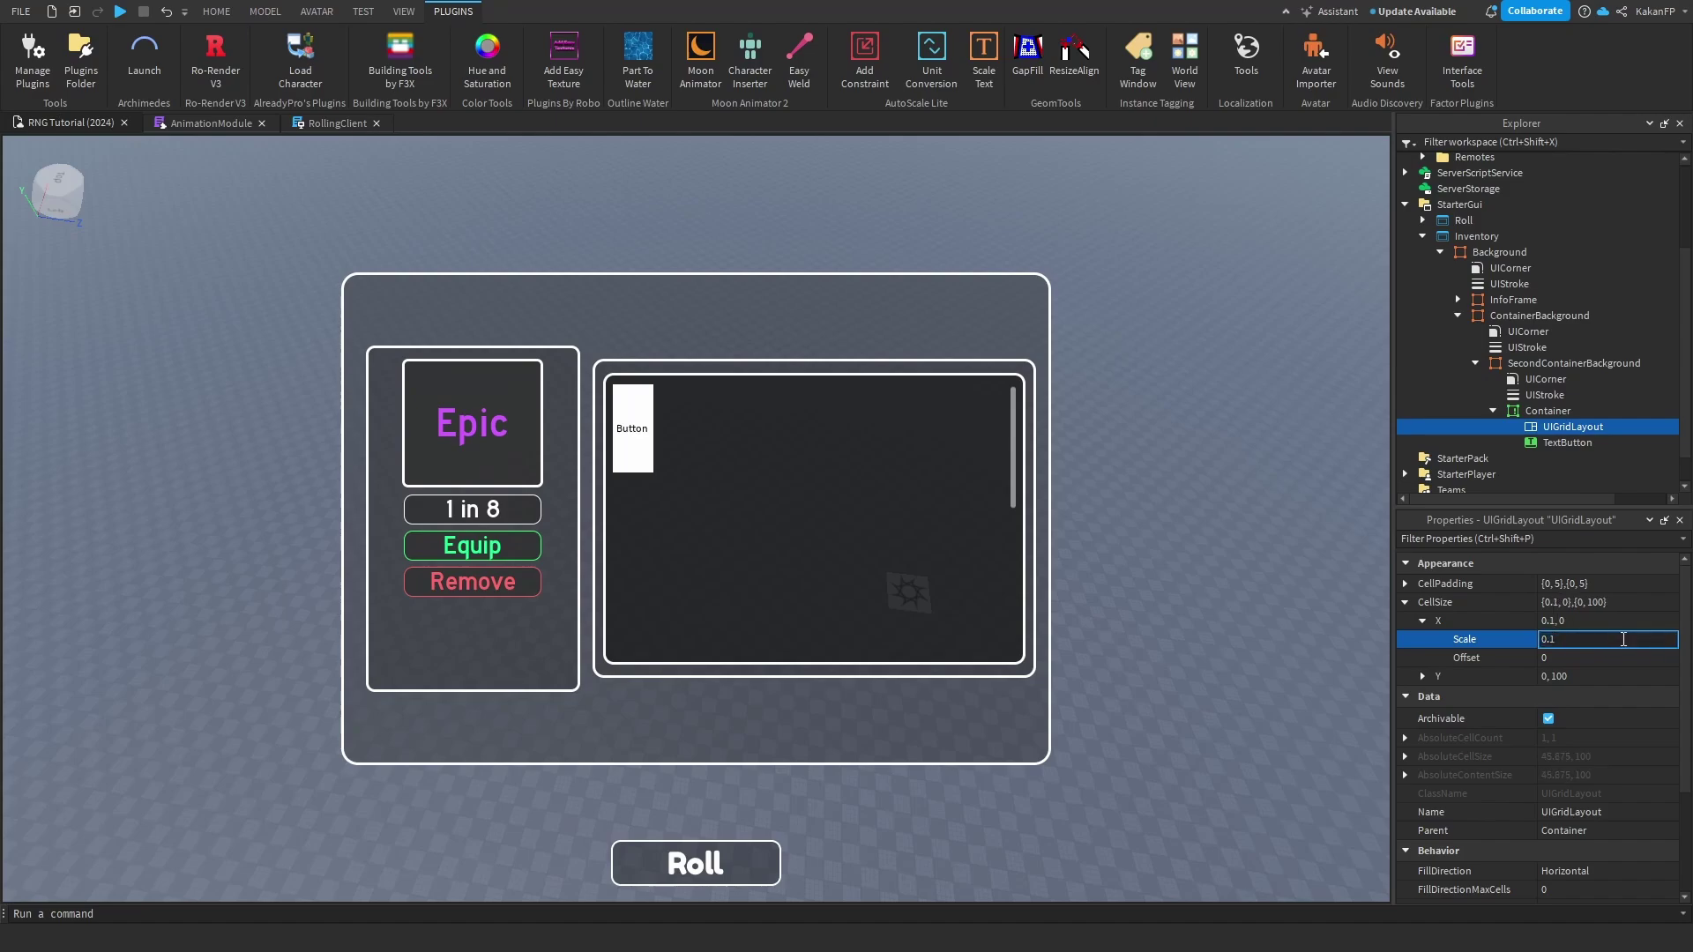
key(BackSpace)
text(3)
key(Return)
click(1622, 638)
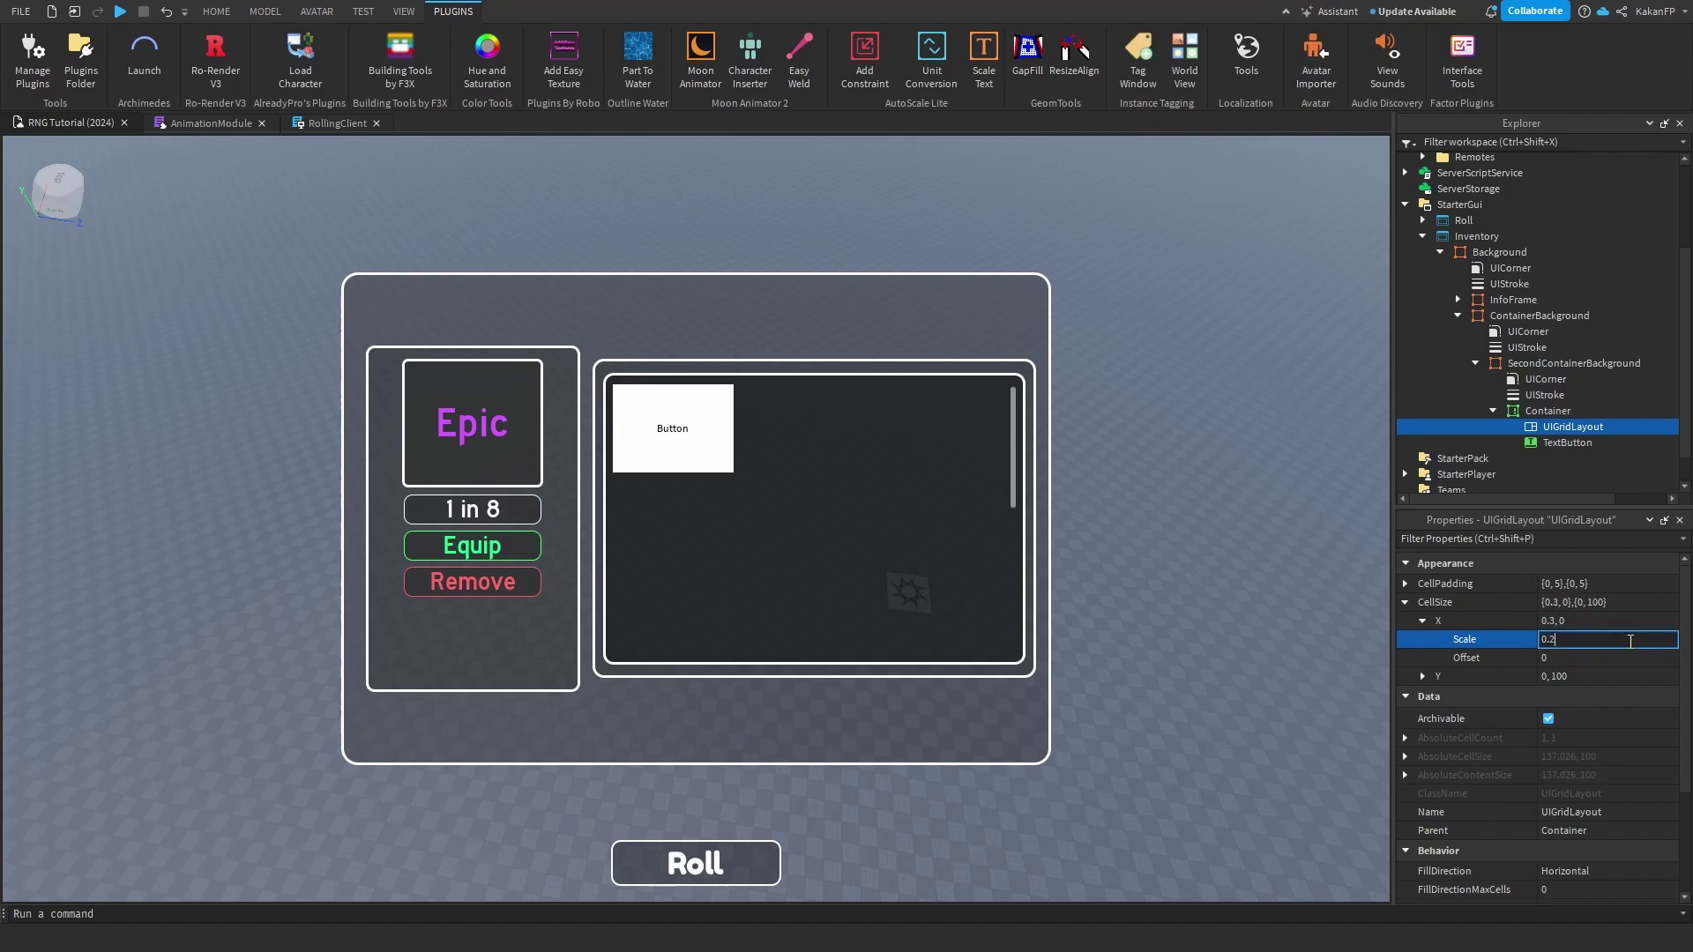
text(2)
key(Return)
click(1636, 640)
text(1)
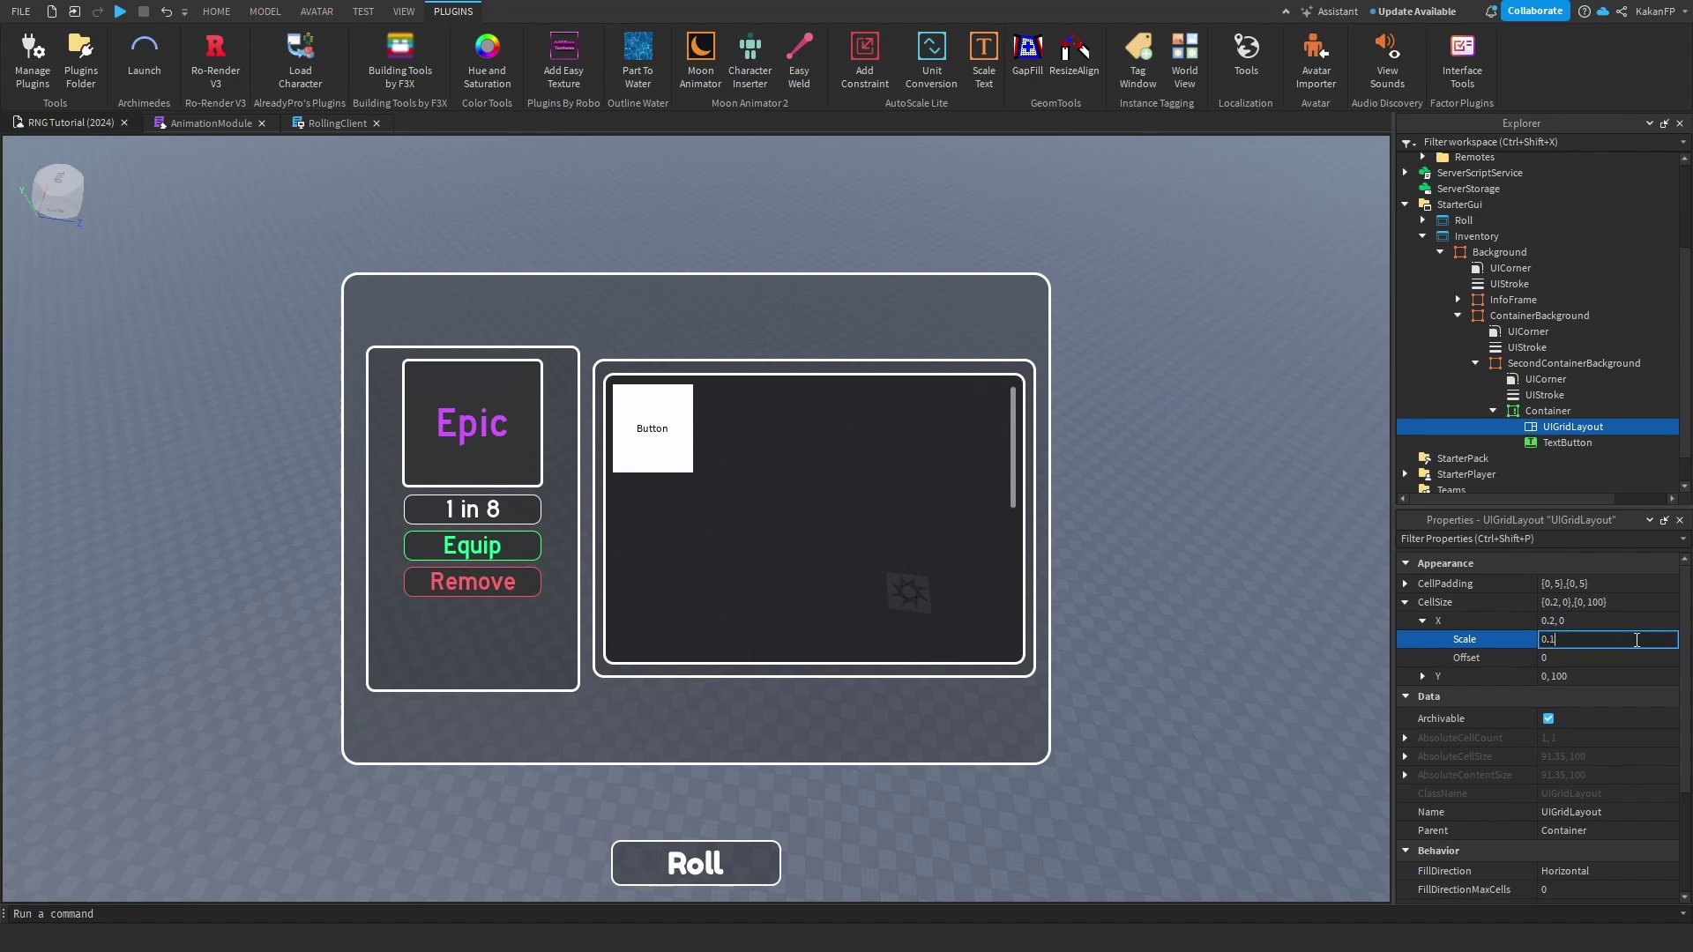
text(5)
key(Return)
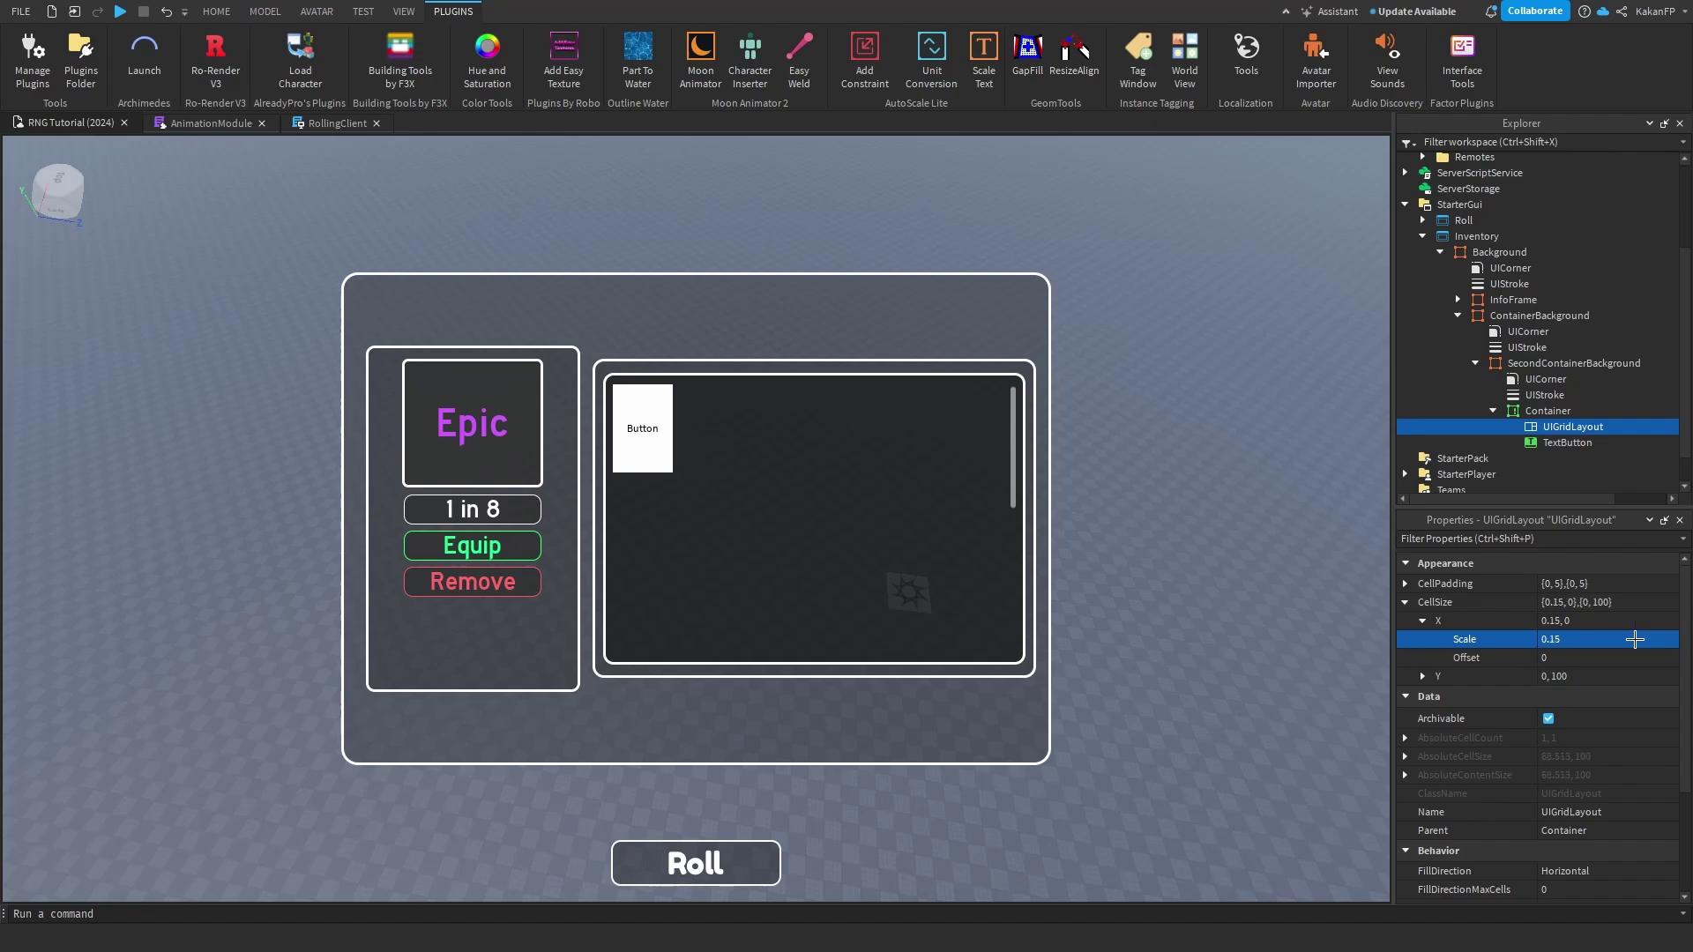
click(1579, 678)
click(1422, 677)
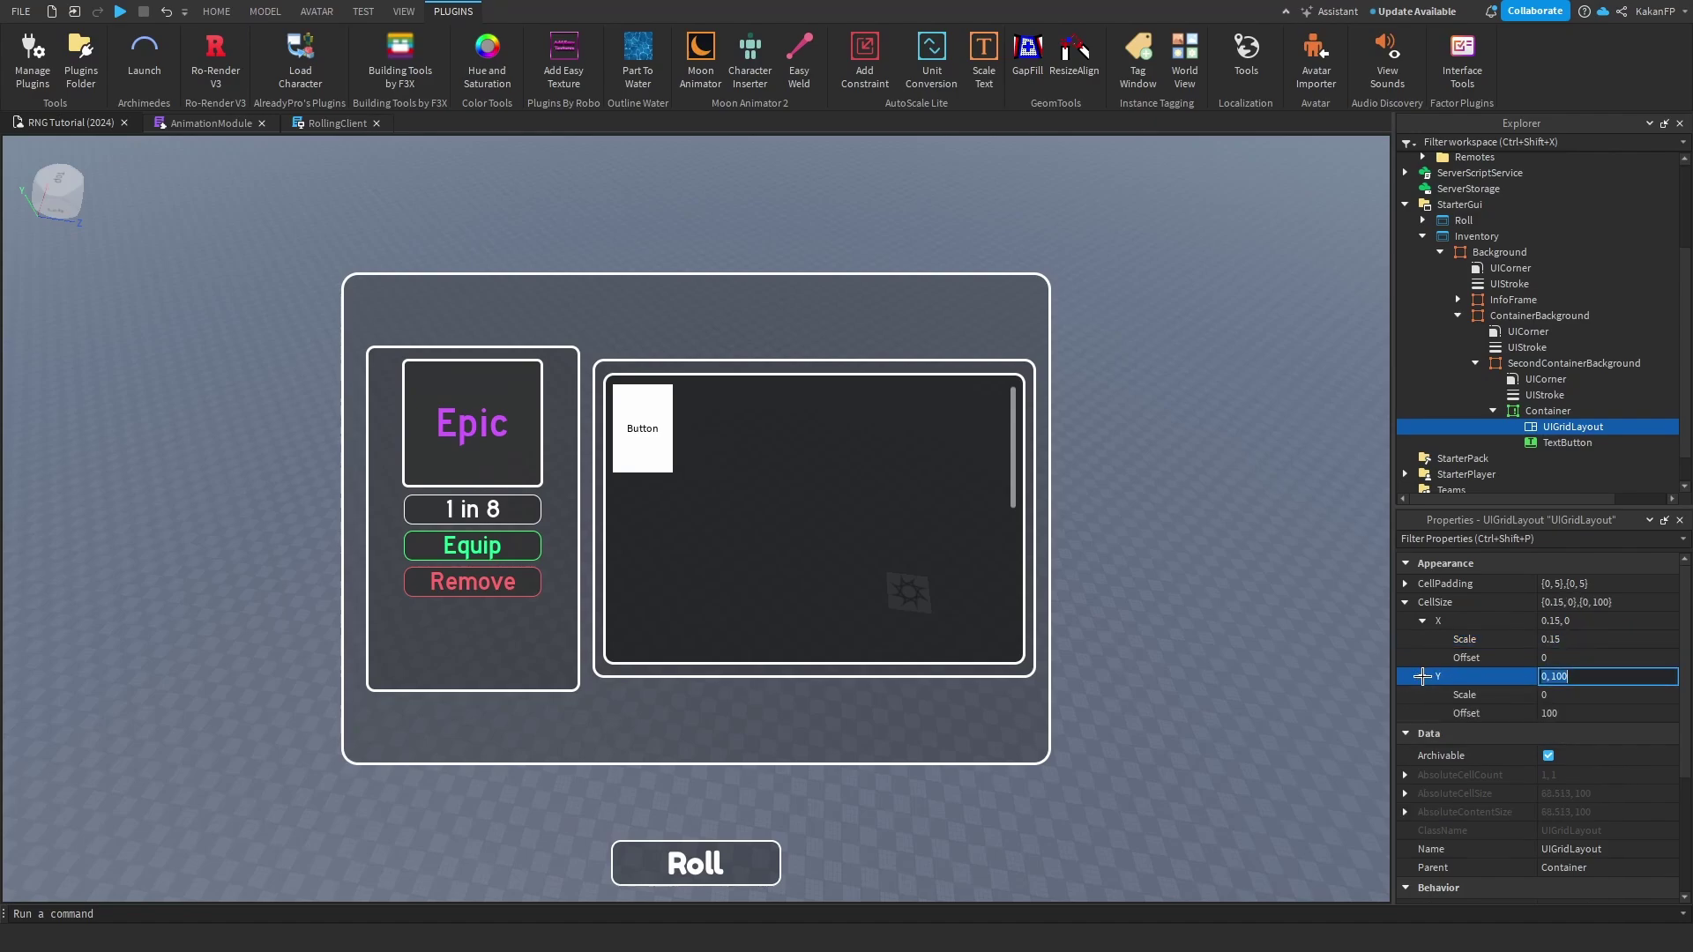
Zero the grid cell height offset and try cell height scales of 0.02, then 0.1.
click(1570, 718)
click(1566, 696)
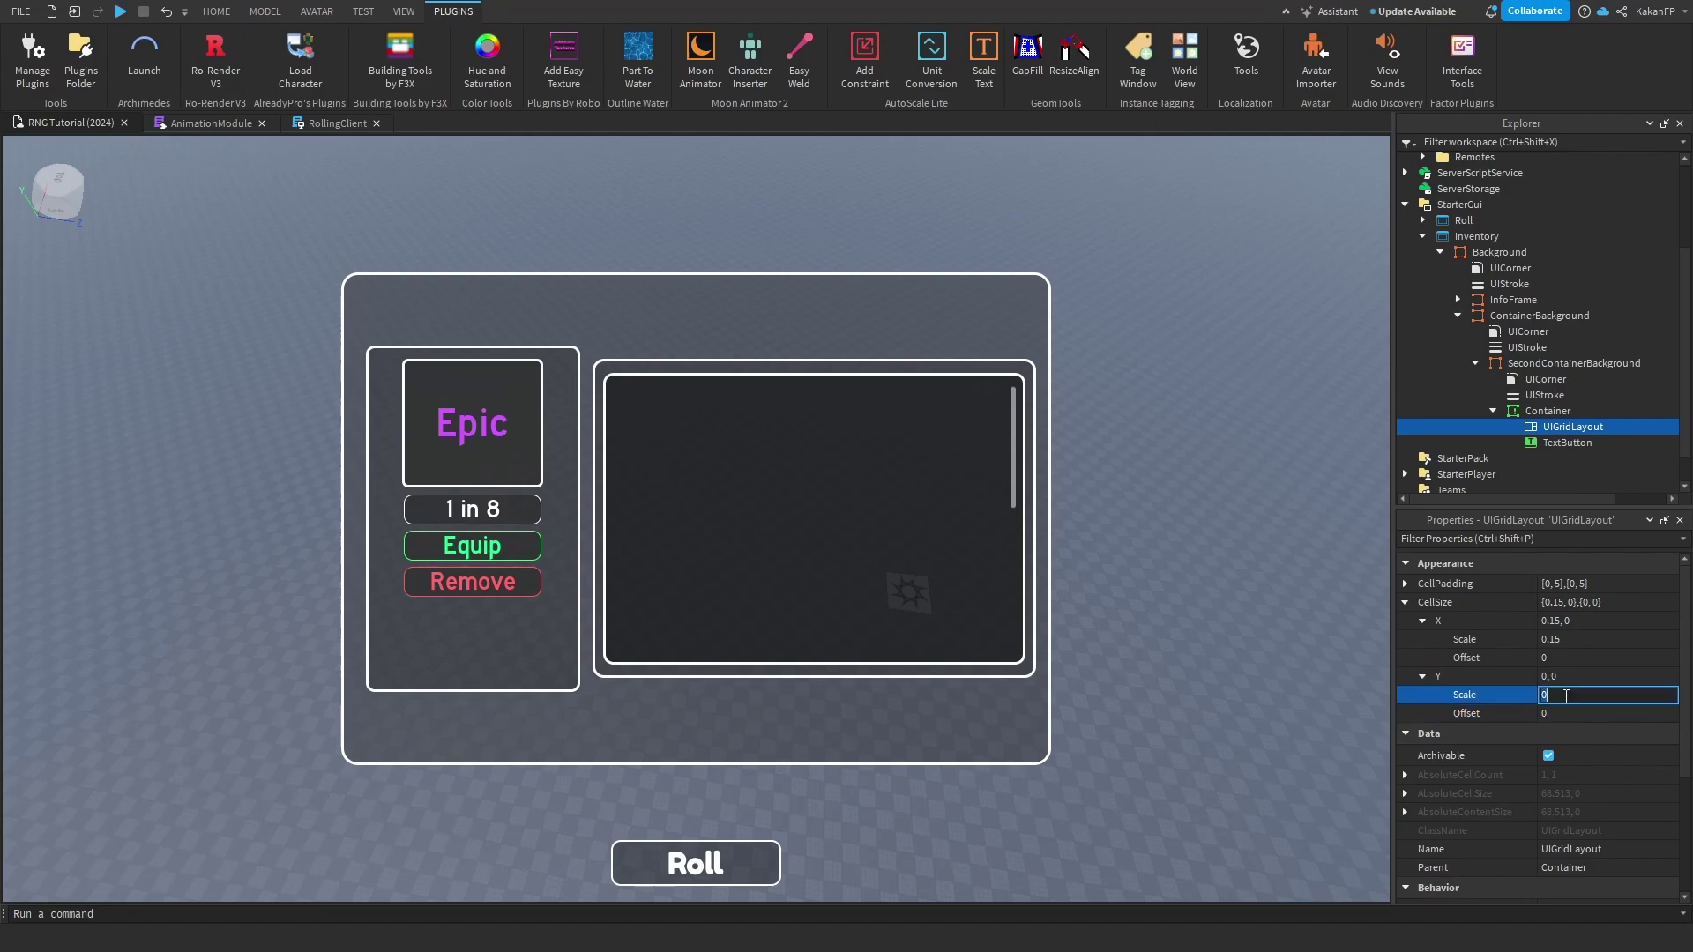
text(0.02)
key(Return)
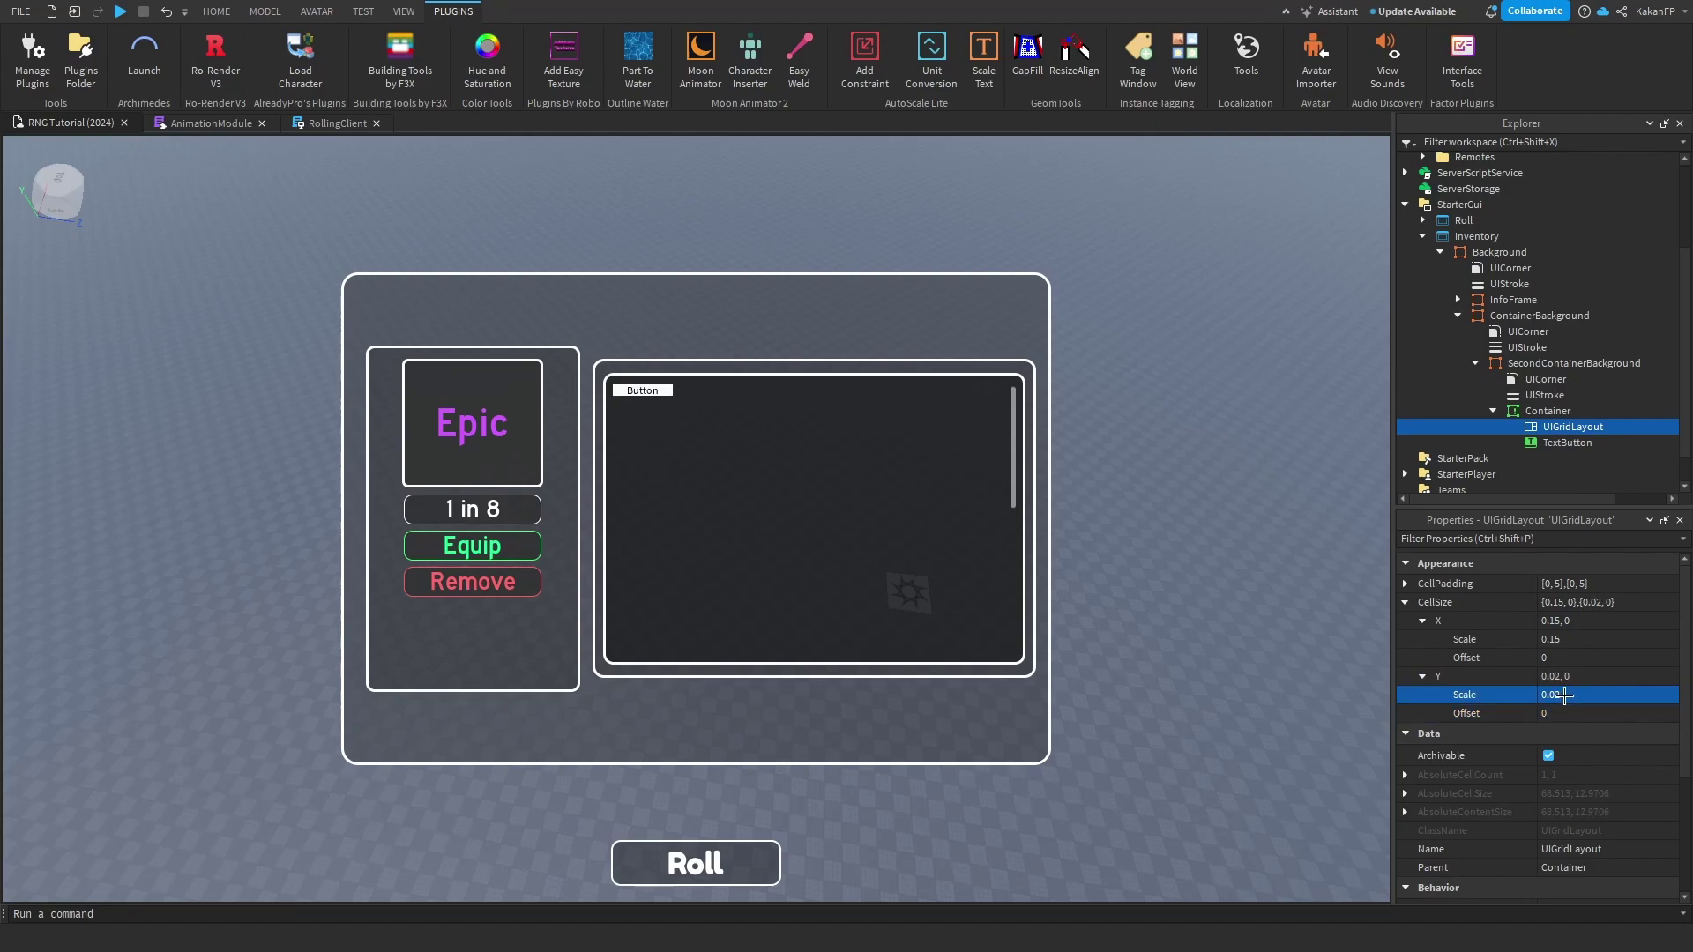
click(1579, 641)
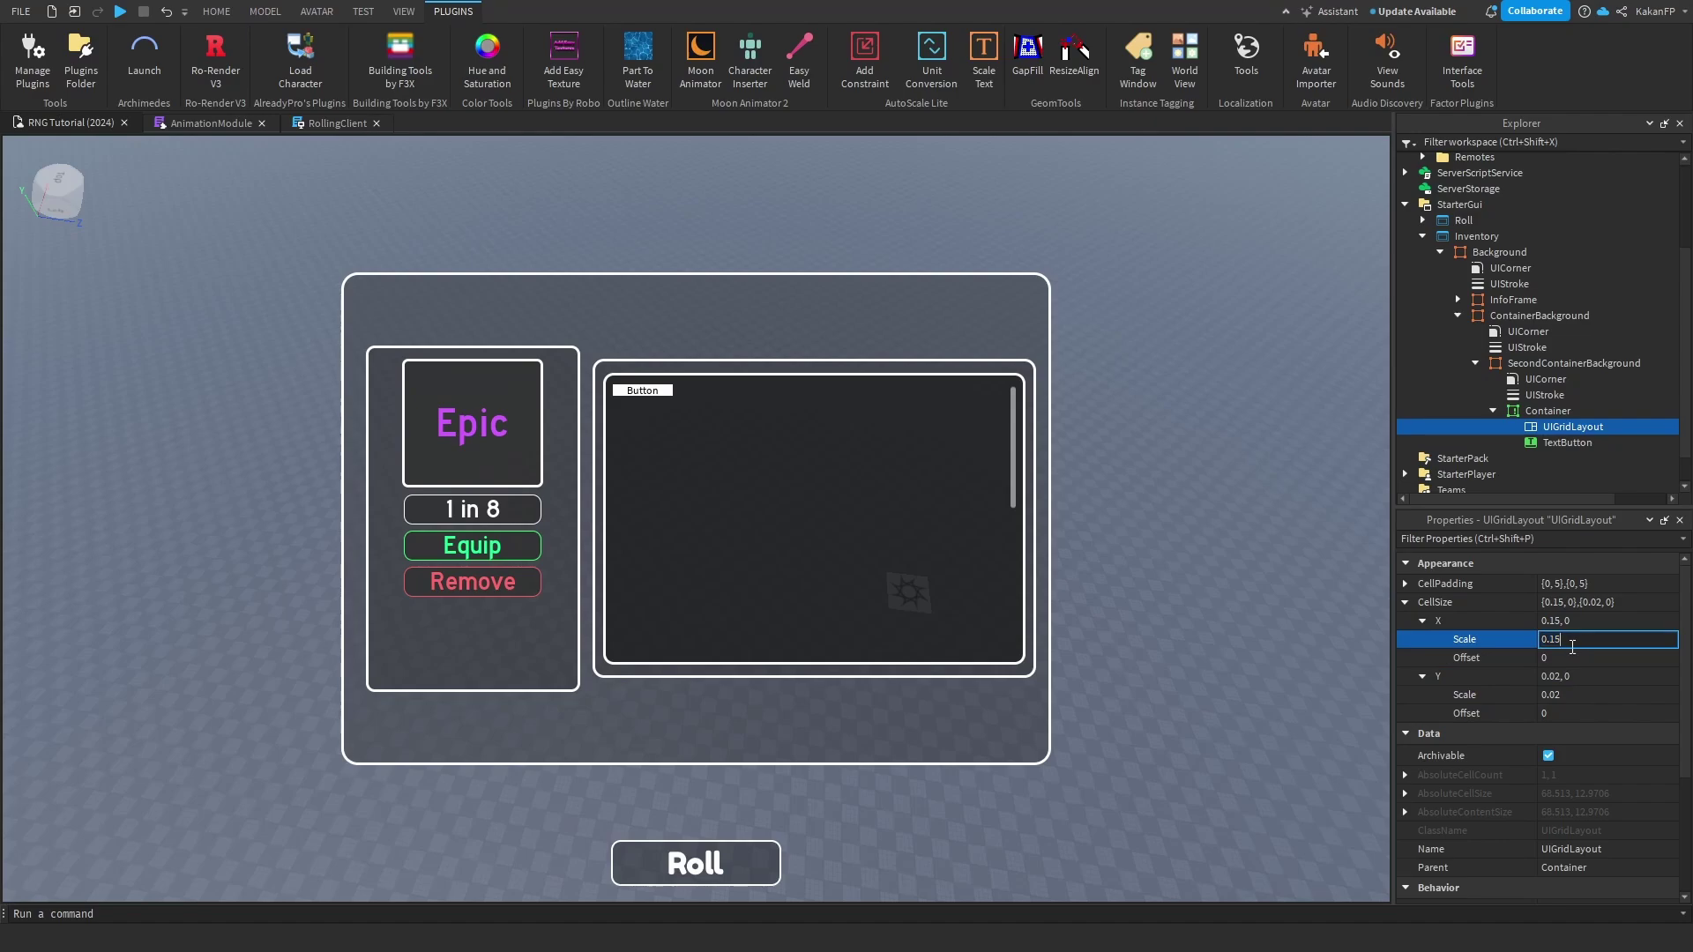
click(1591, 697)
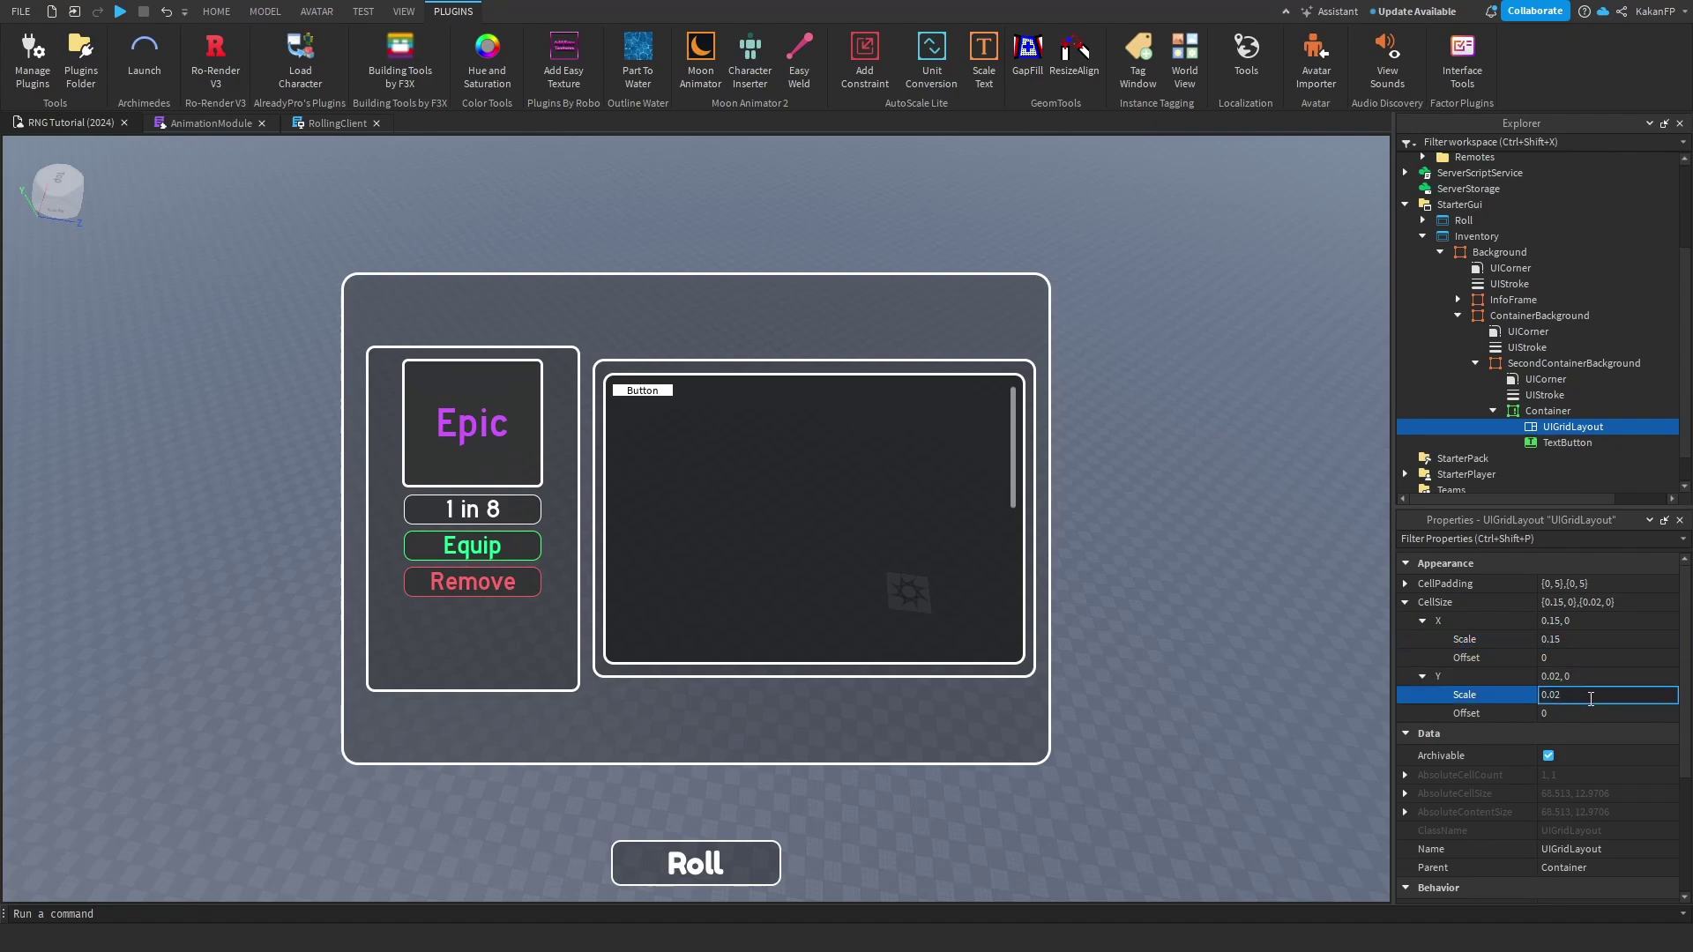
text(0.1)
key(Return)
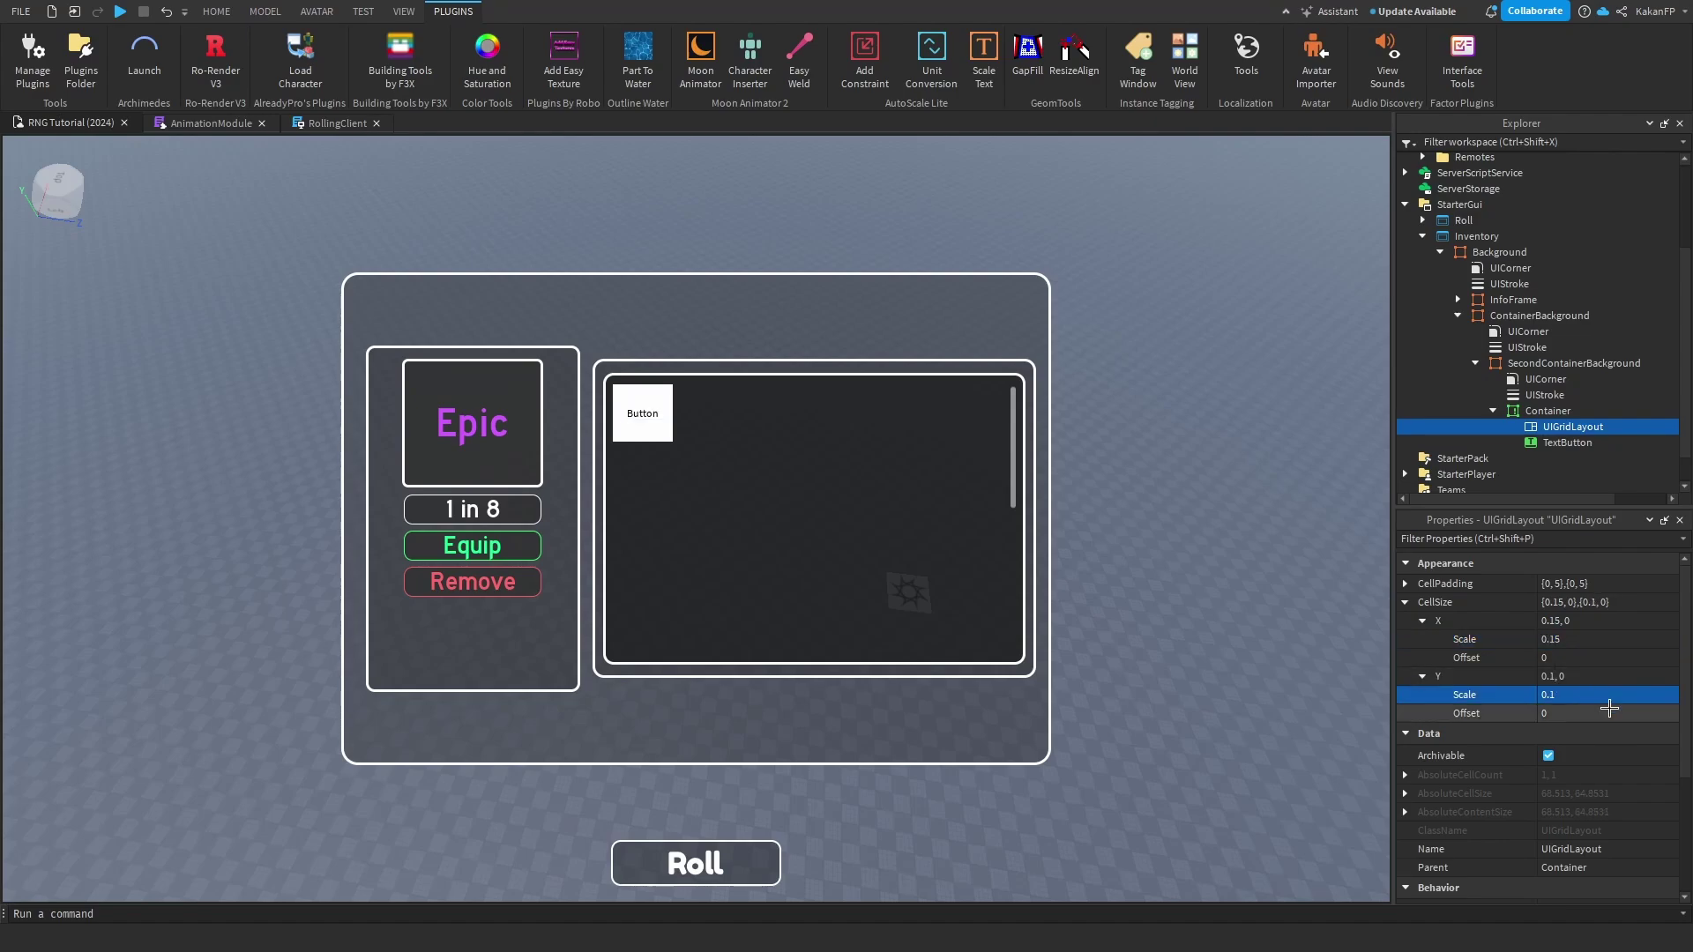
Compare against the button's size and retry the cell height scale at 0.12, then 0.11.
click(1555, 442)
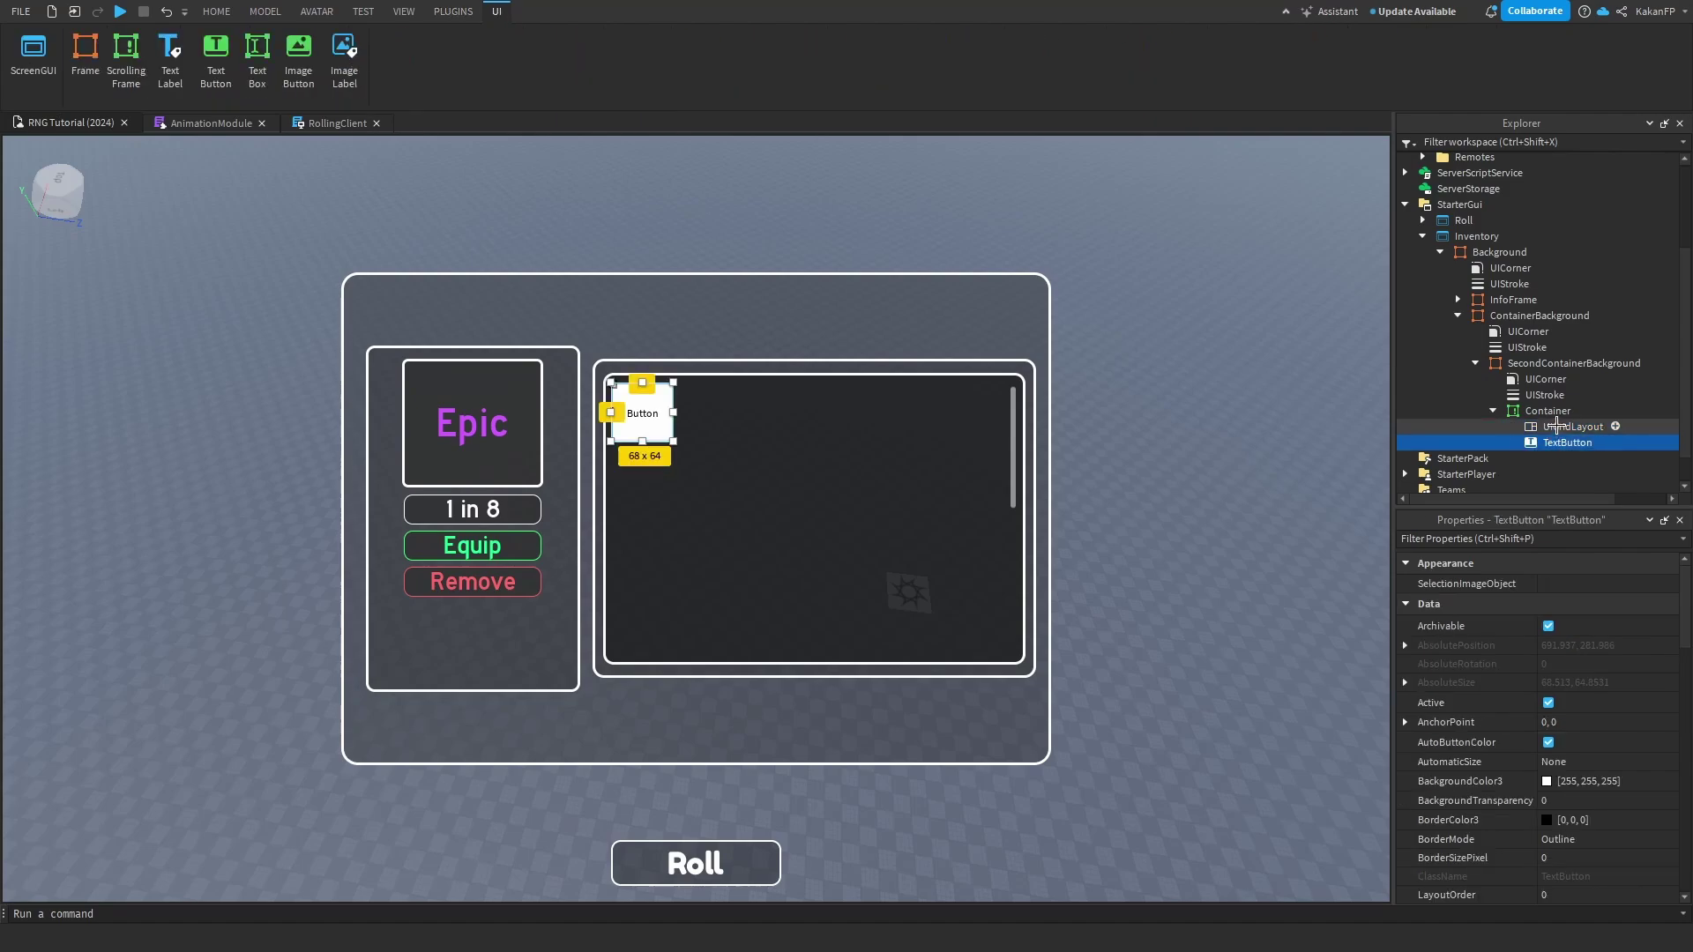
click(1556, 426)
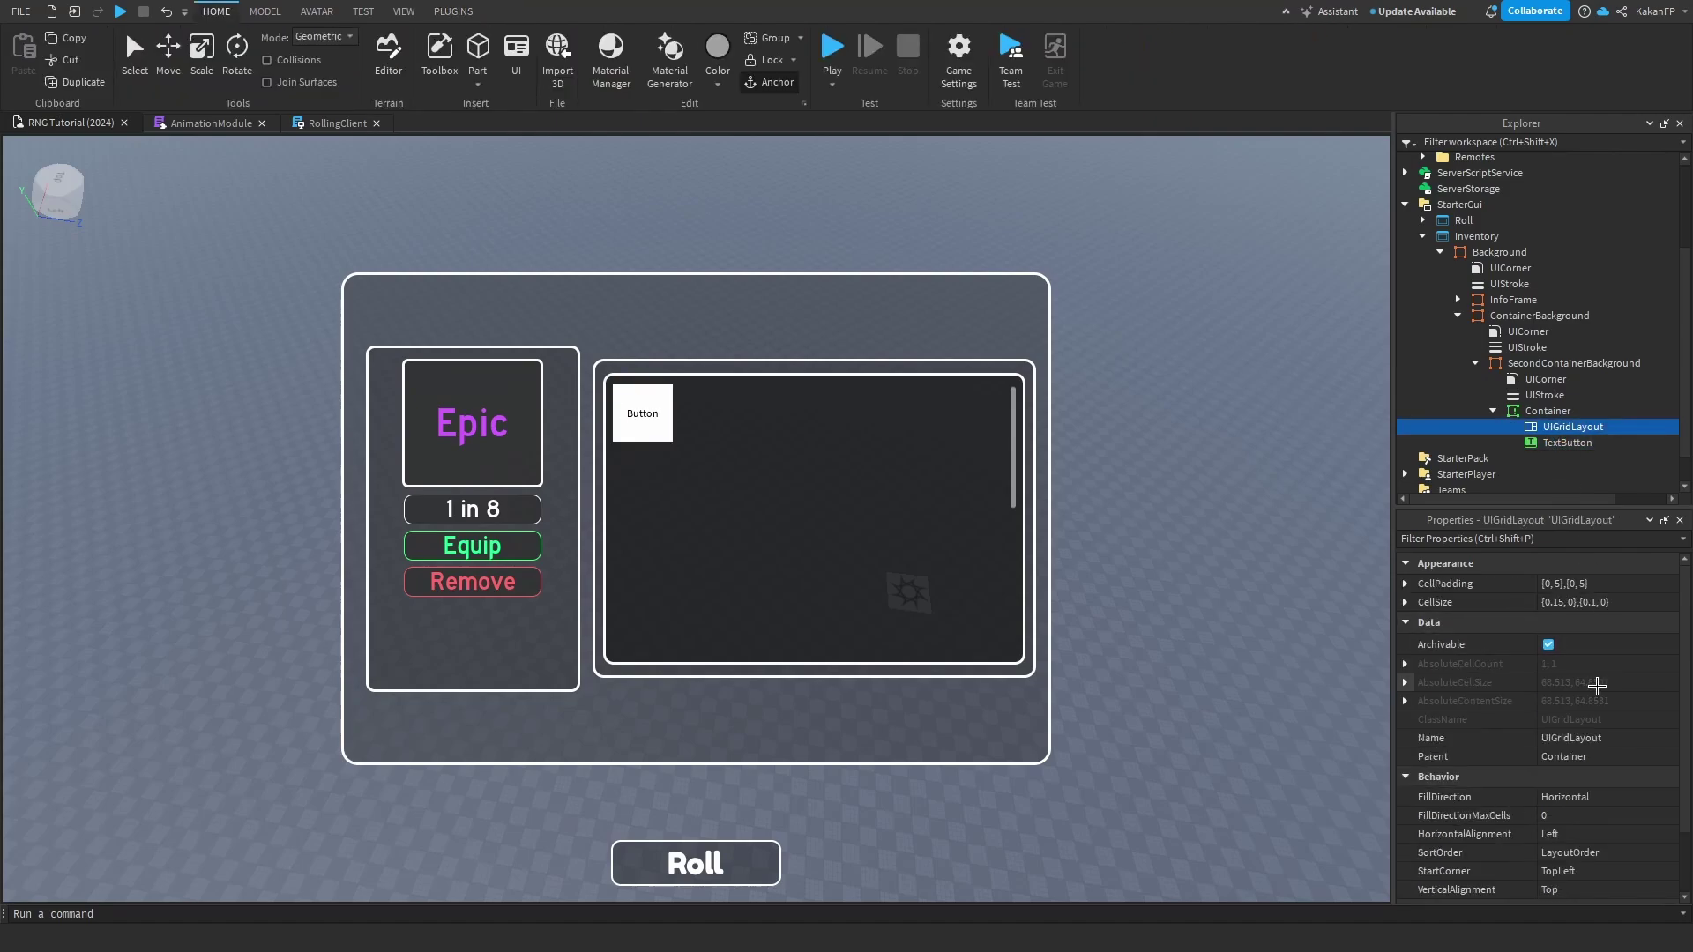
click(1406, 602)
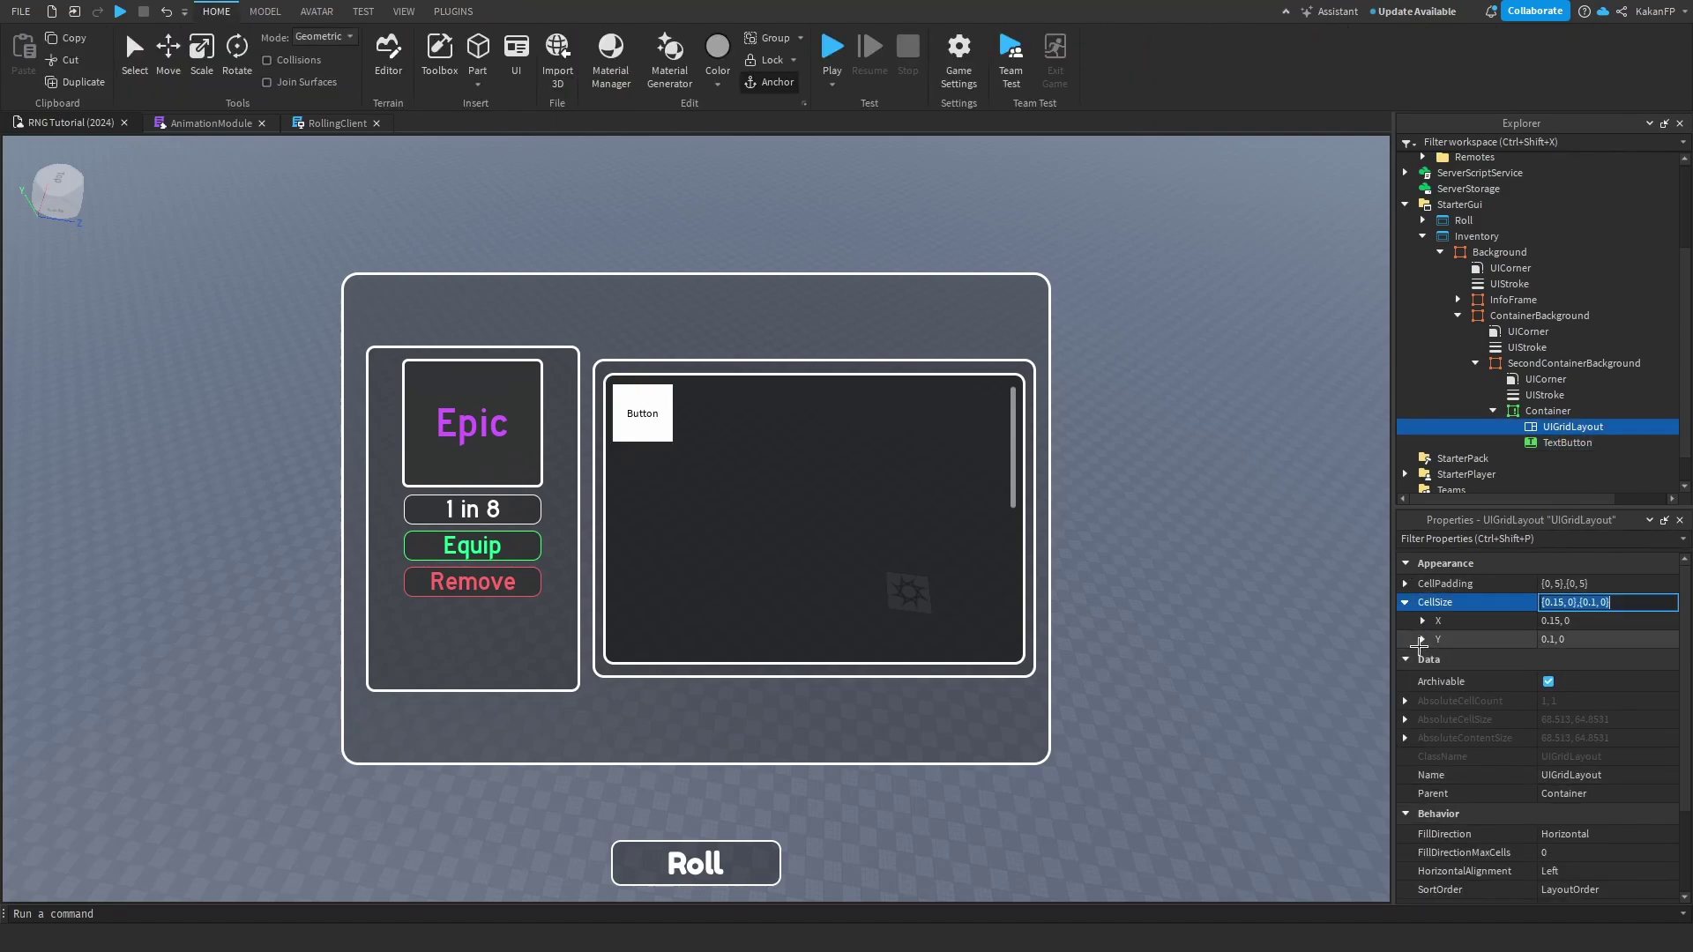
click(1422, 639)
click(1583, 658)
text(2)
key(Return)
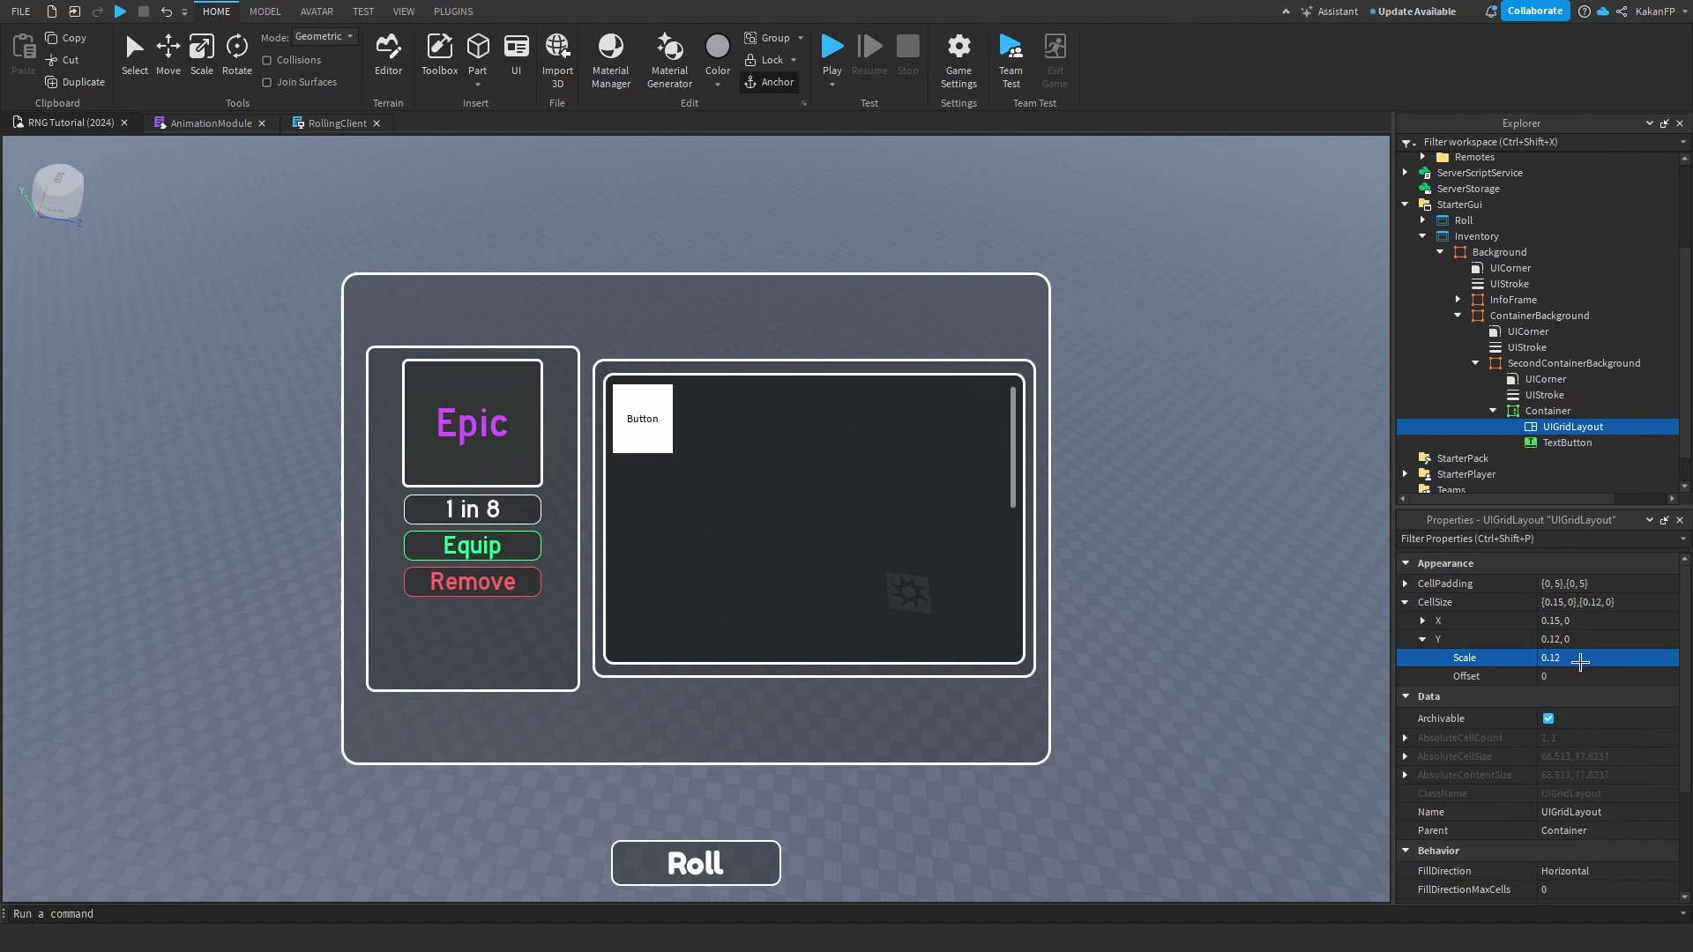
click(1582, 662)
text(0.11)
key(Return)
Check the button's shape and settle the cell height scale at 0.105.
click(1622, 662)
click(1567, 443)
click(1573, 427)
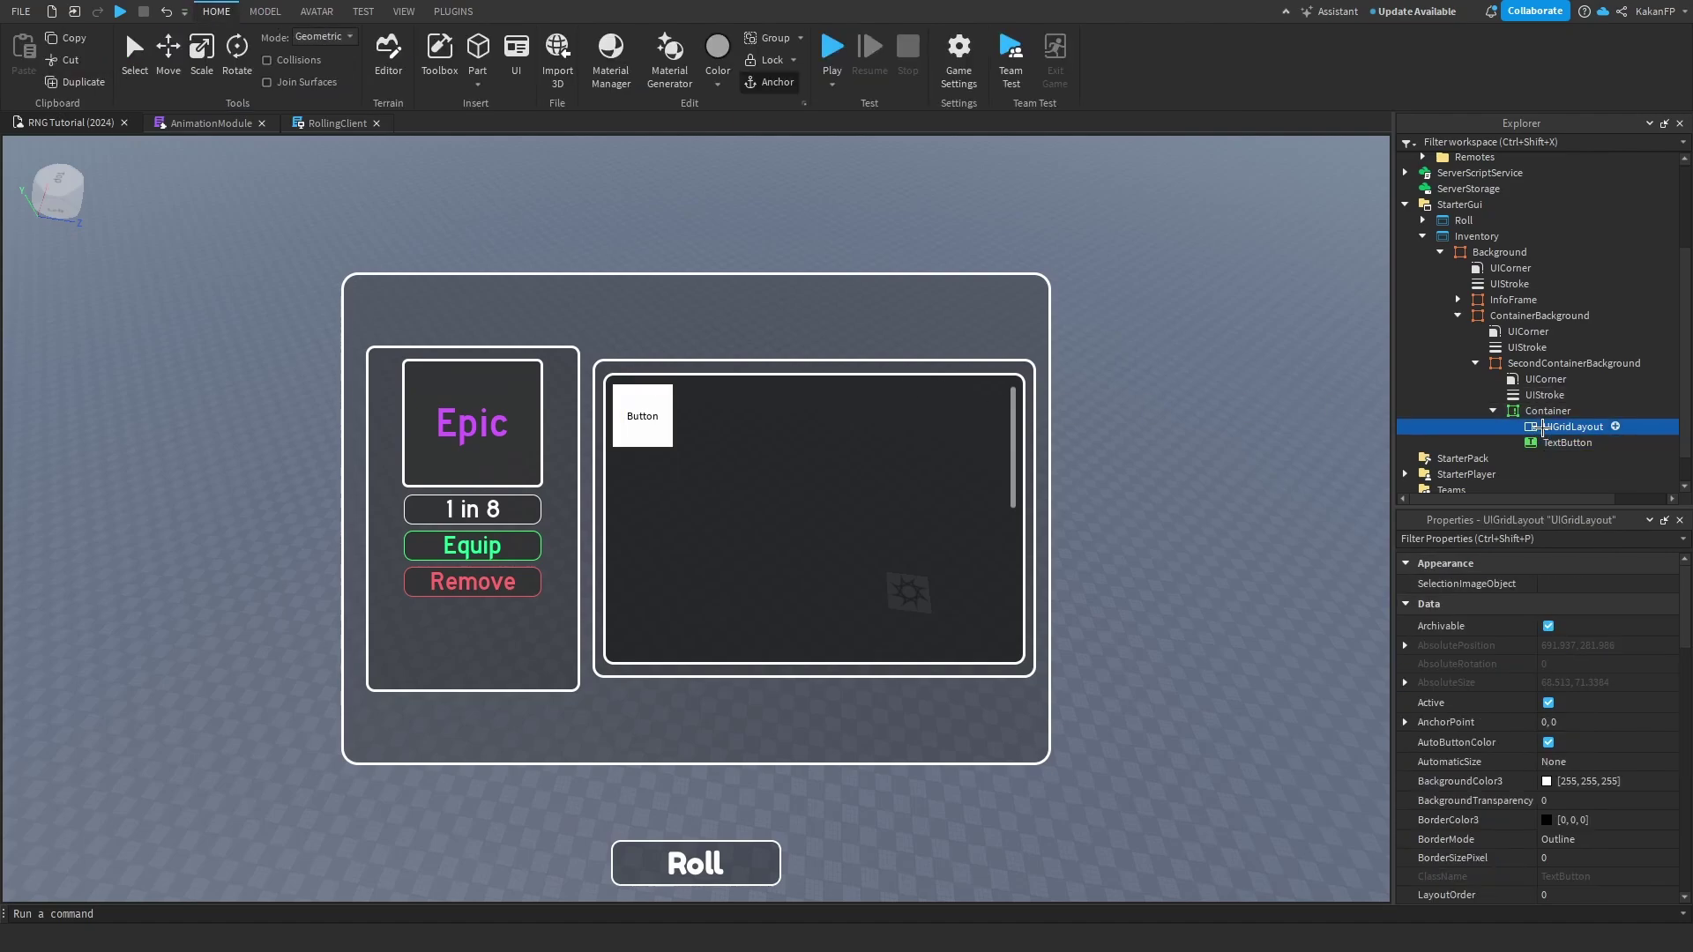
click(1405, 602)
click(1422, 639)
click(1589, 658)
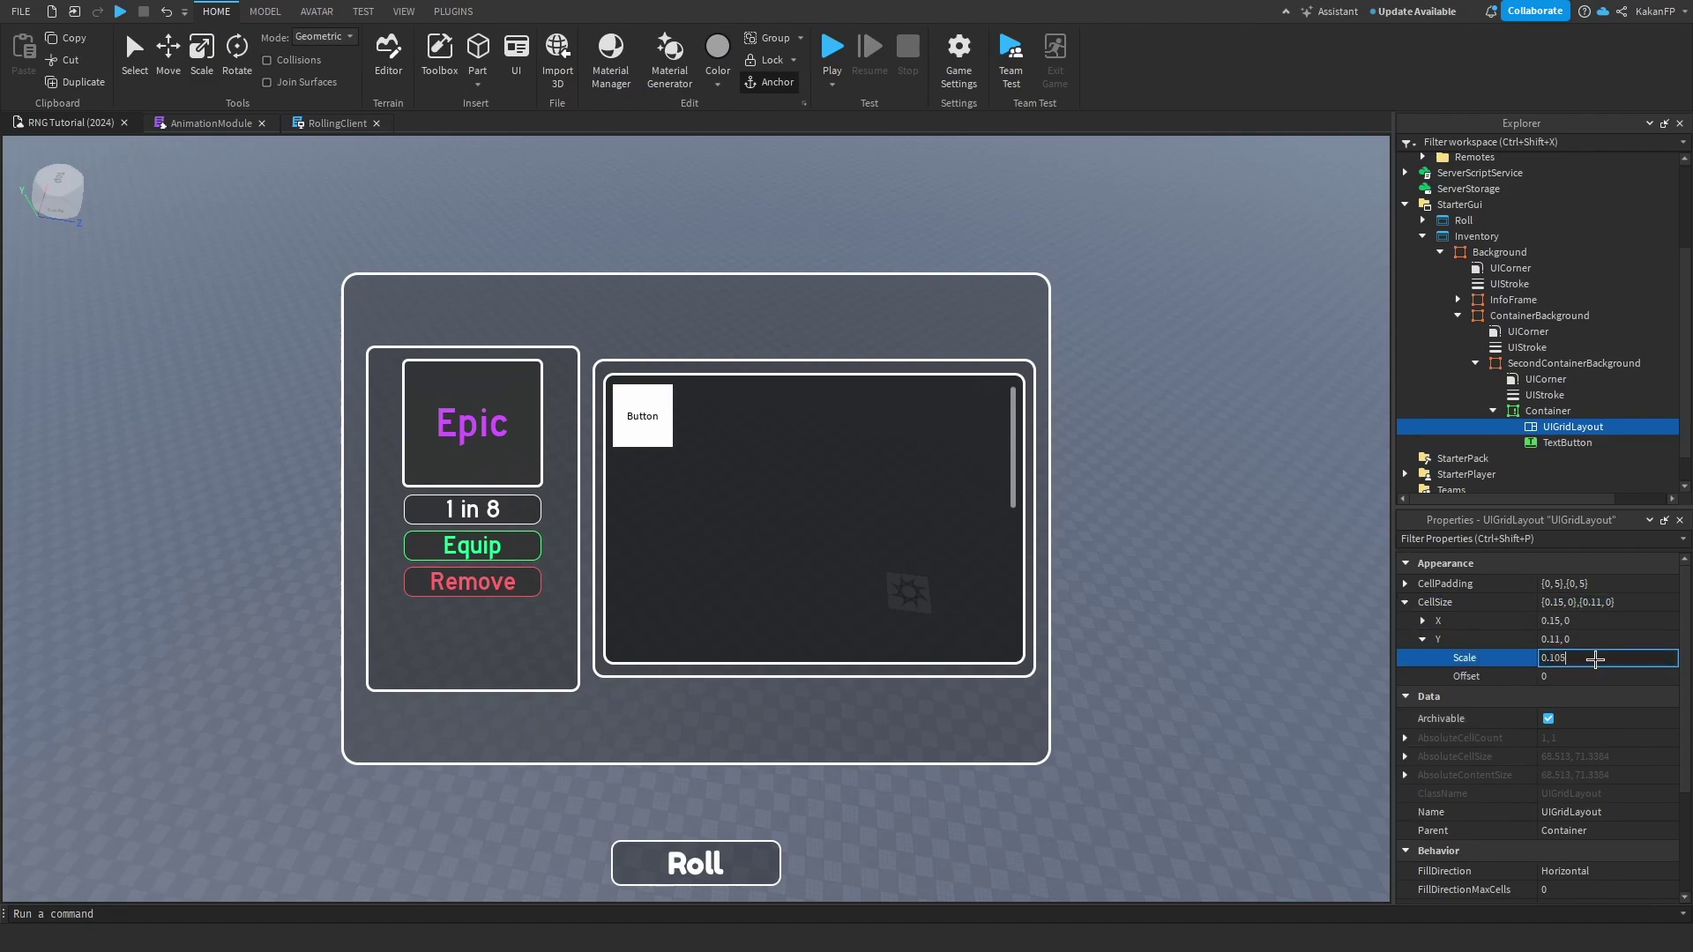
text(0.105)
key(Return)
Add a UICorner to the TextButton with CornerRadius 0.15, 0.
click(1605, 441)
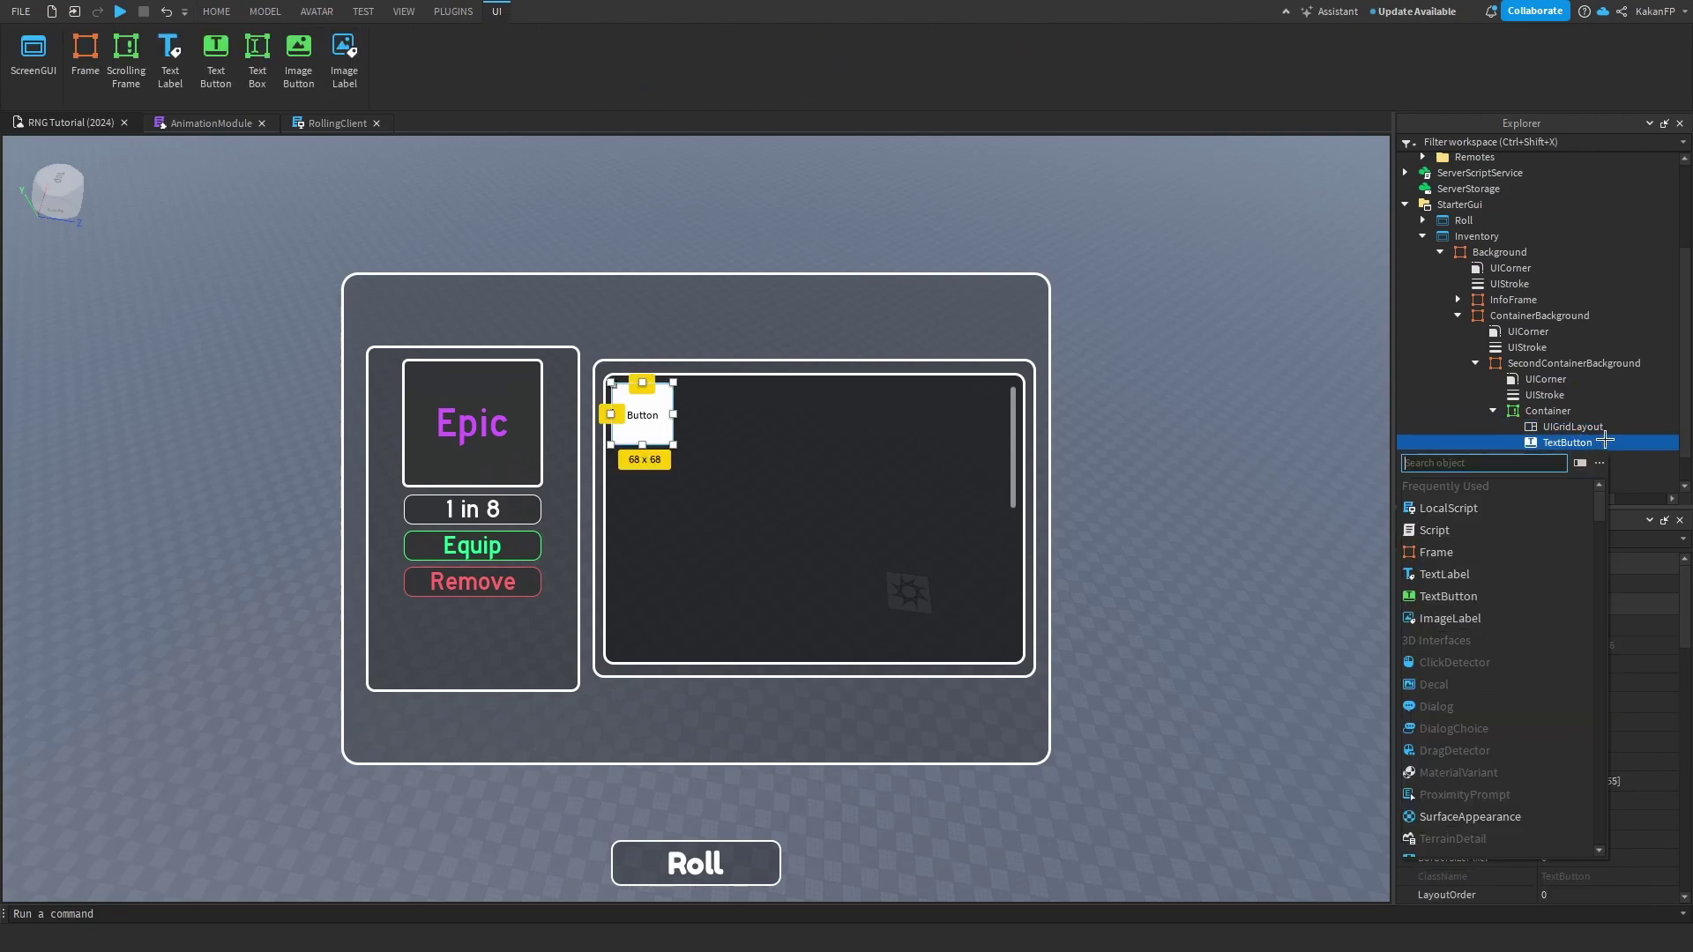
text(ui)
click(1446, 486)
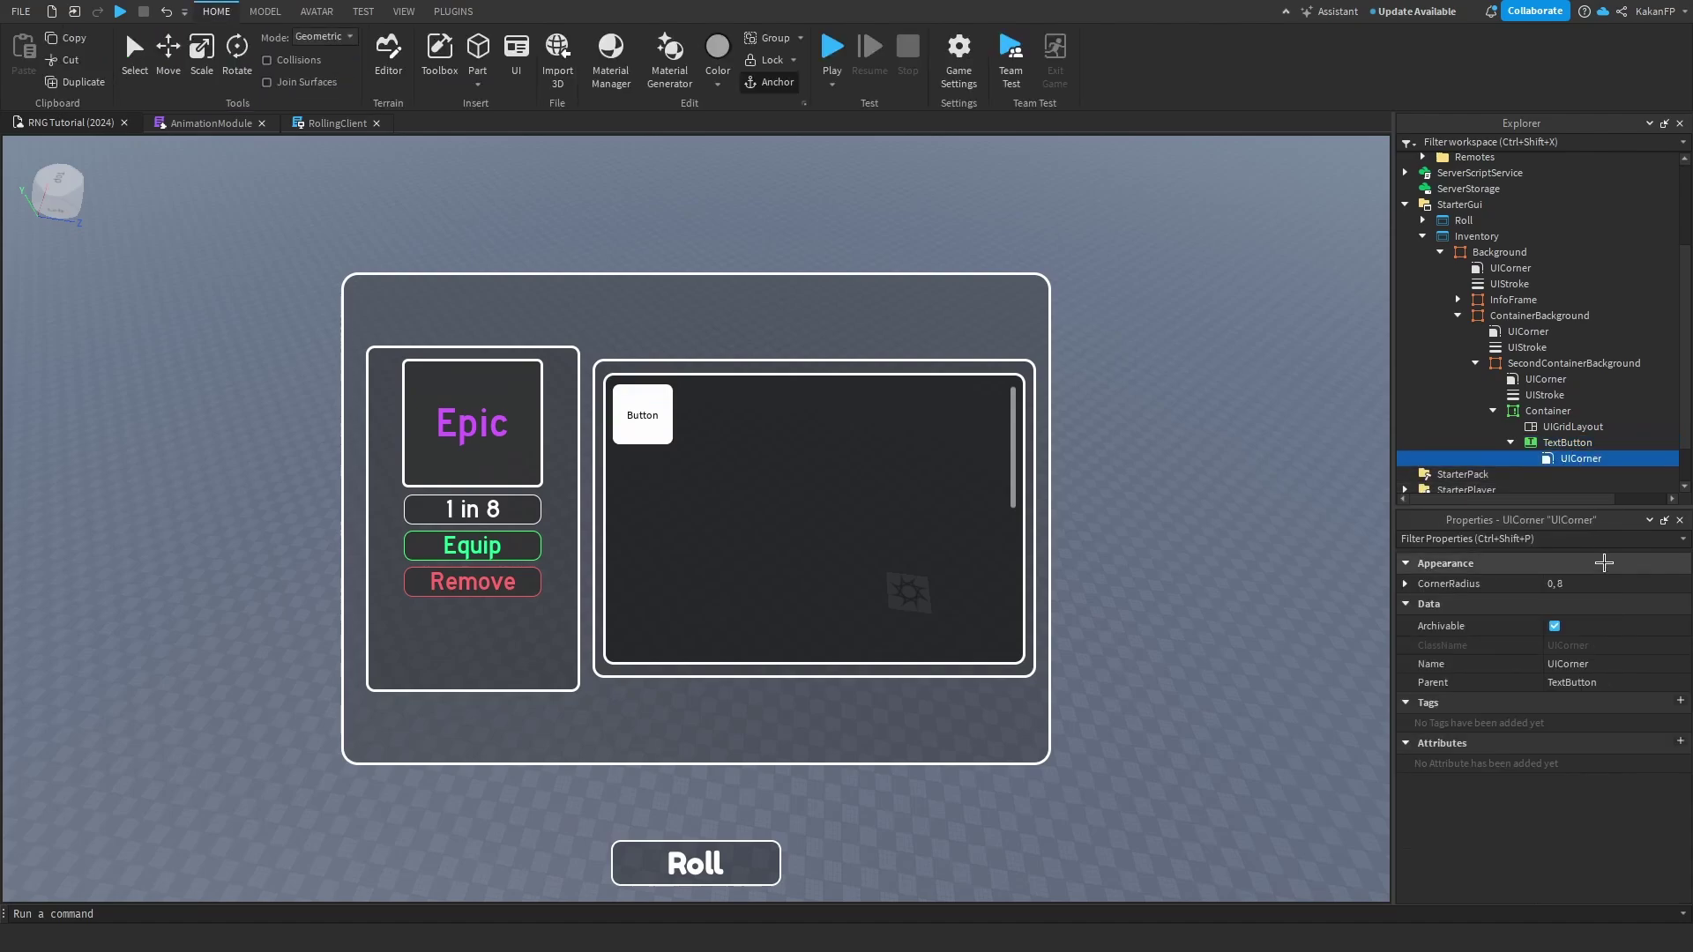
click(1585, 583)
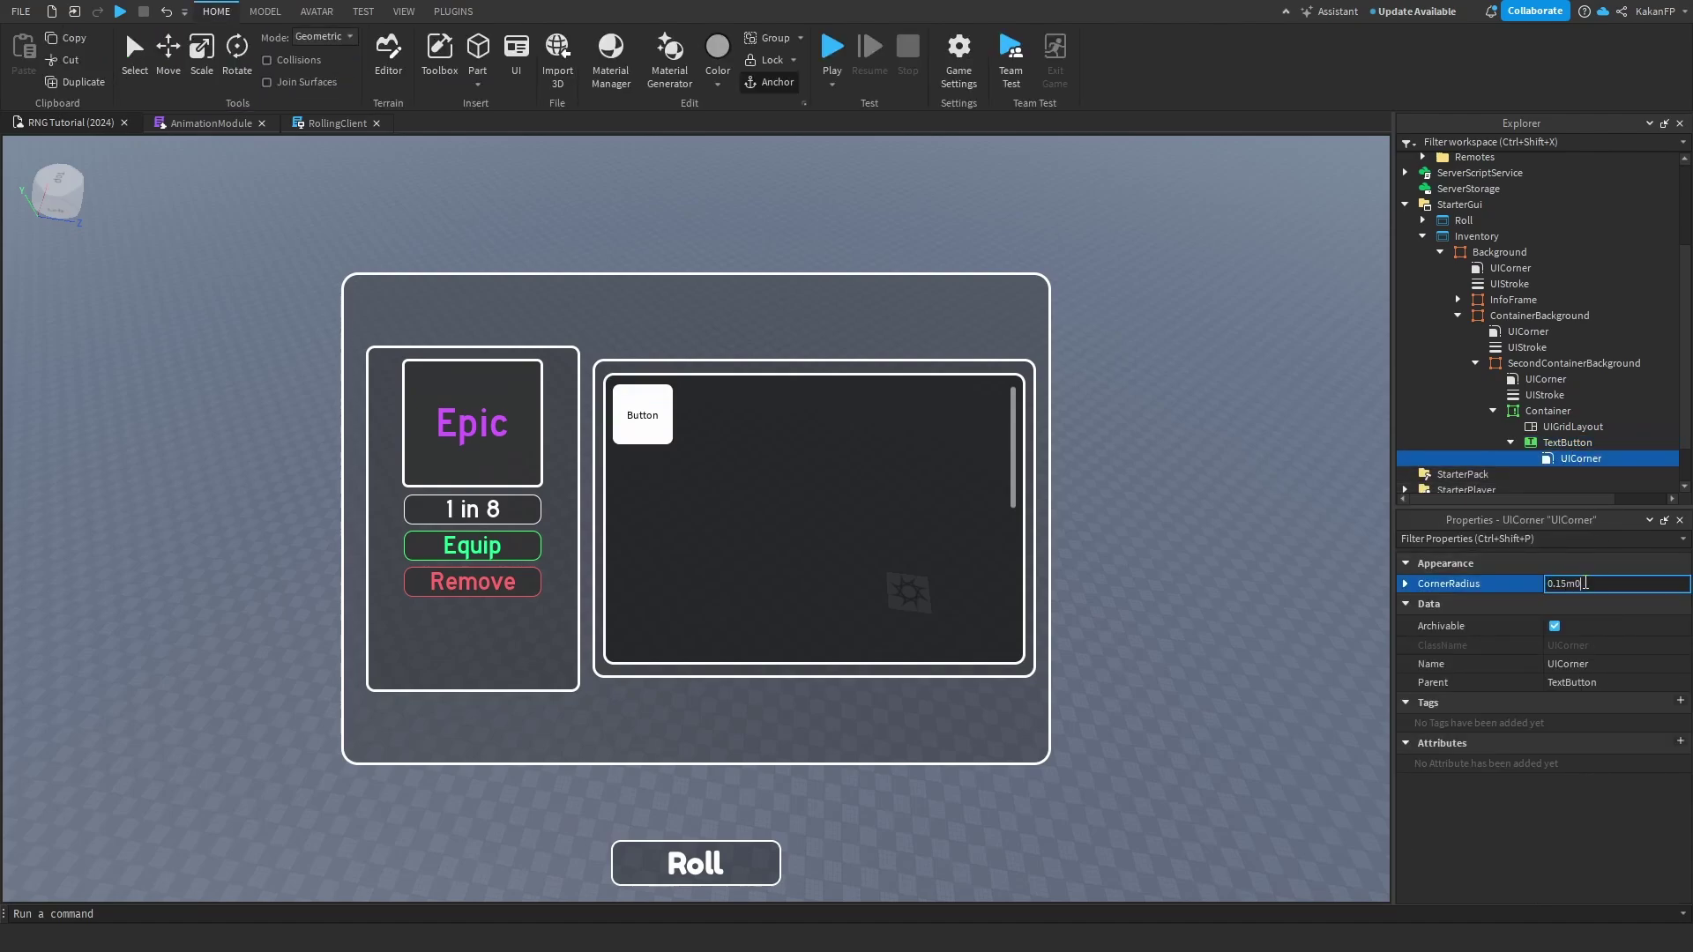
text(0.15,0)
key(Return)
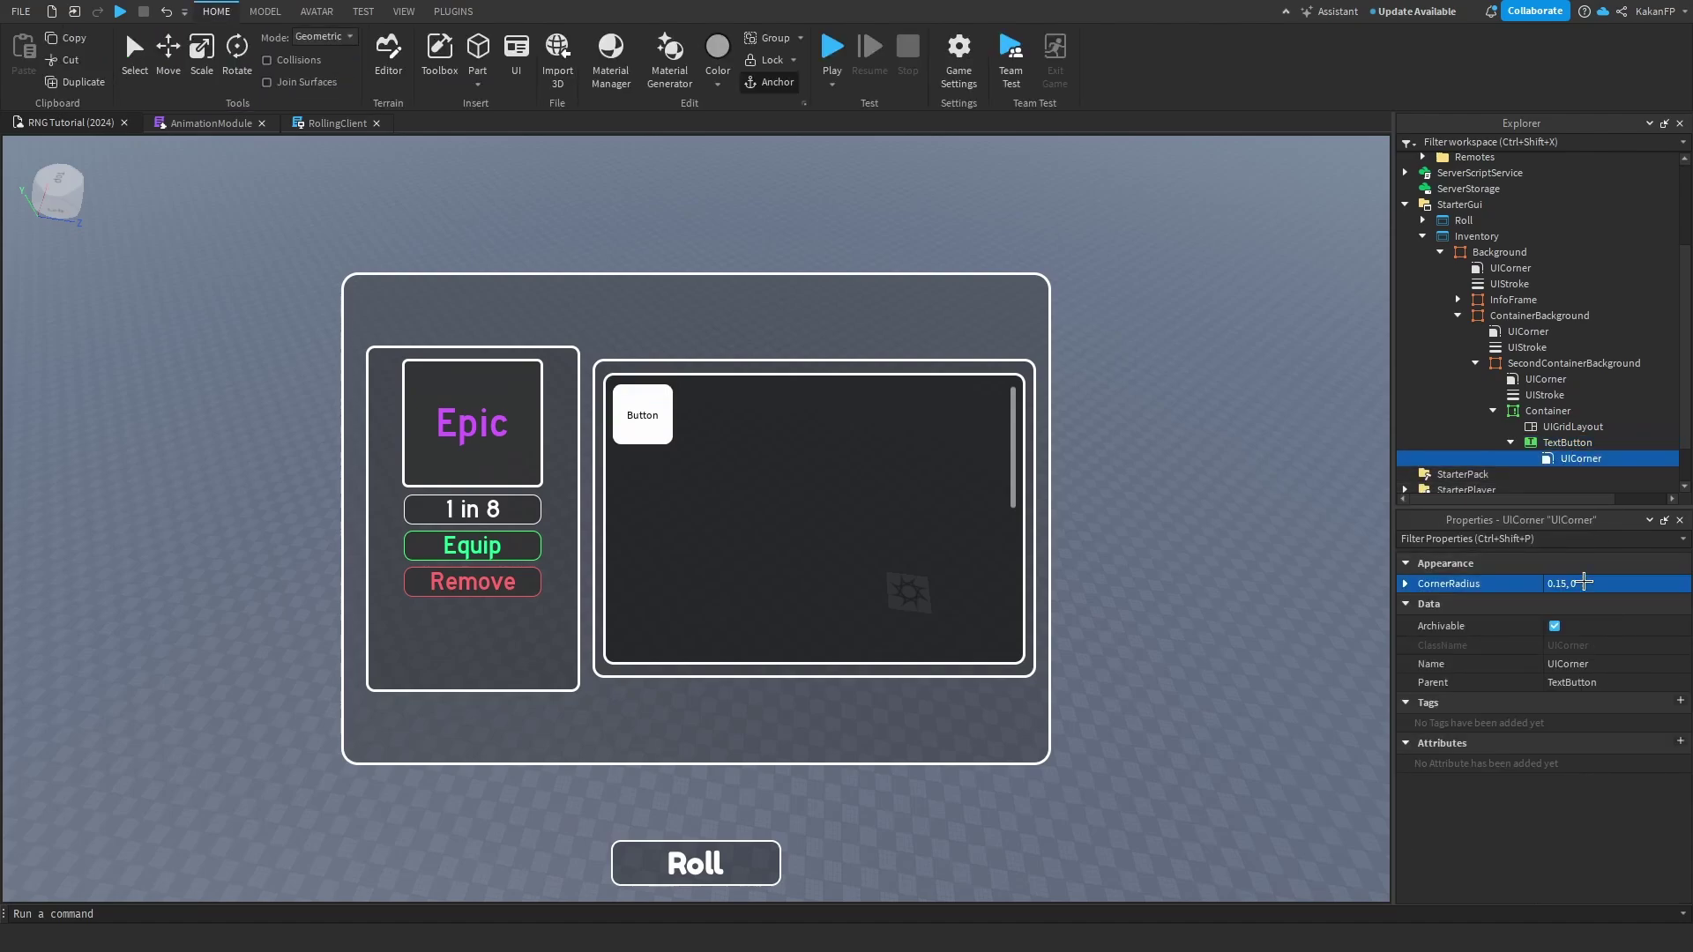
click(1277, 385)
mouse_move(1277, 386)
right_down()
mouse_move(1228, 354)
mouse_move(1266, 373)
right_up()
click(1567, 442)
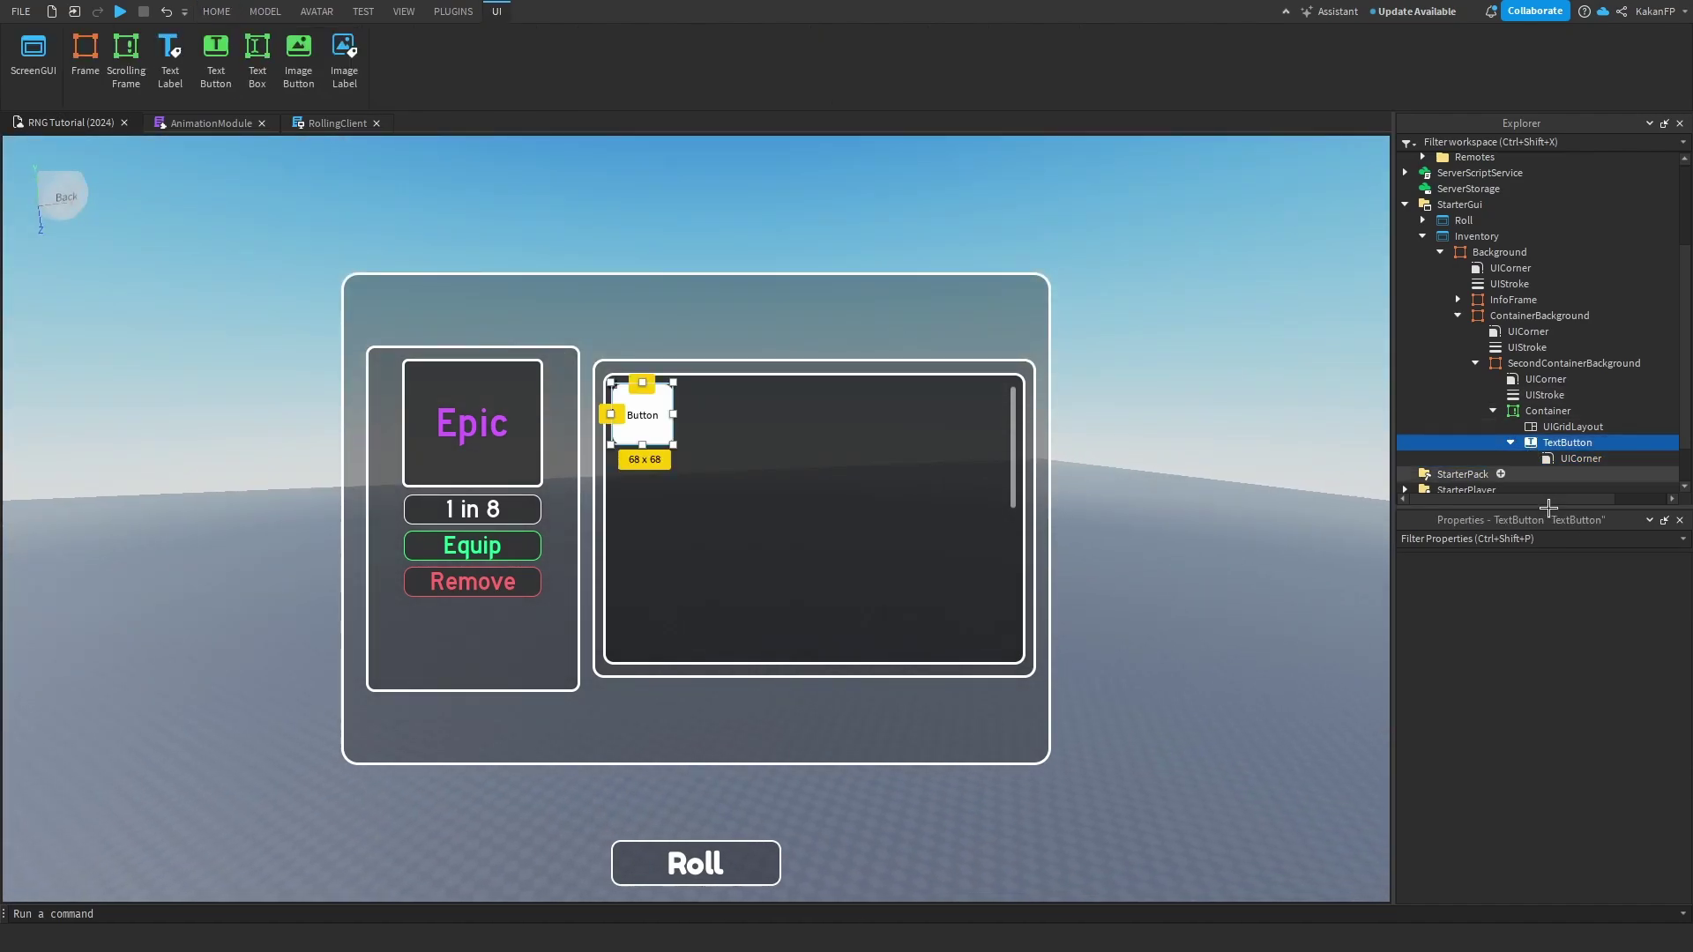
Clear the TextButton's text so the slot shows no label.
scroll(1581, 707, down, 10)
click(1568, 677)
key(BackSpace)
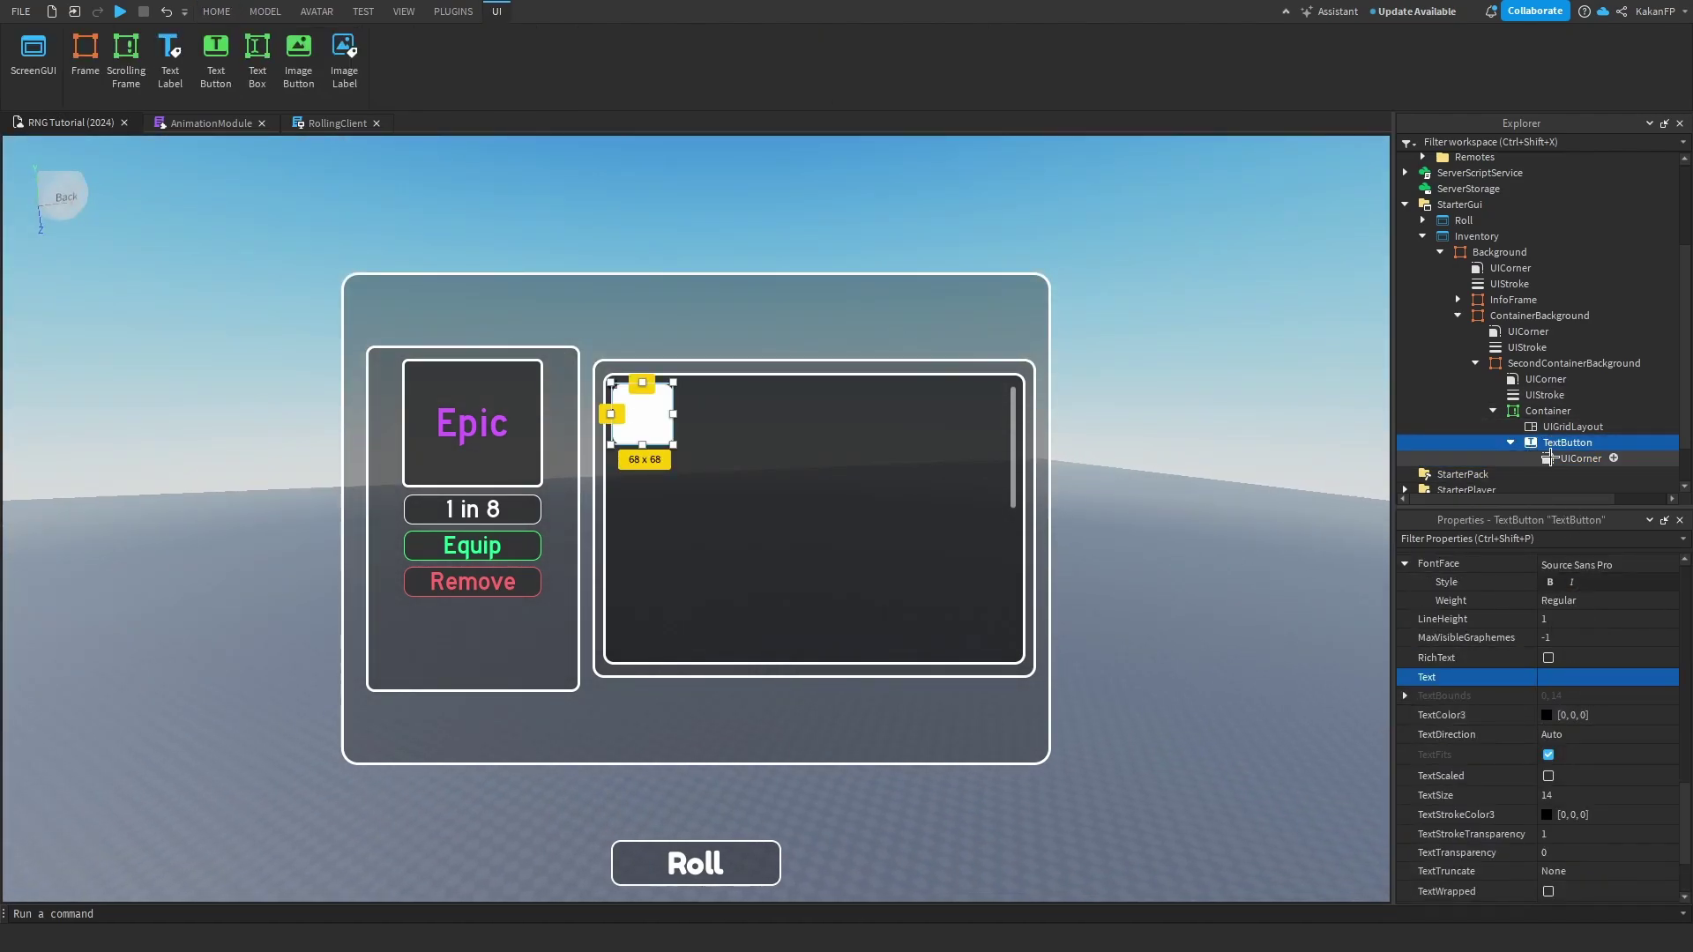
scroll(1563, 695, up, 10)
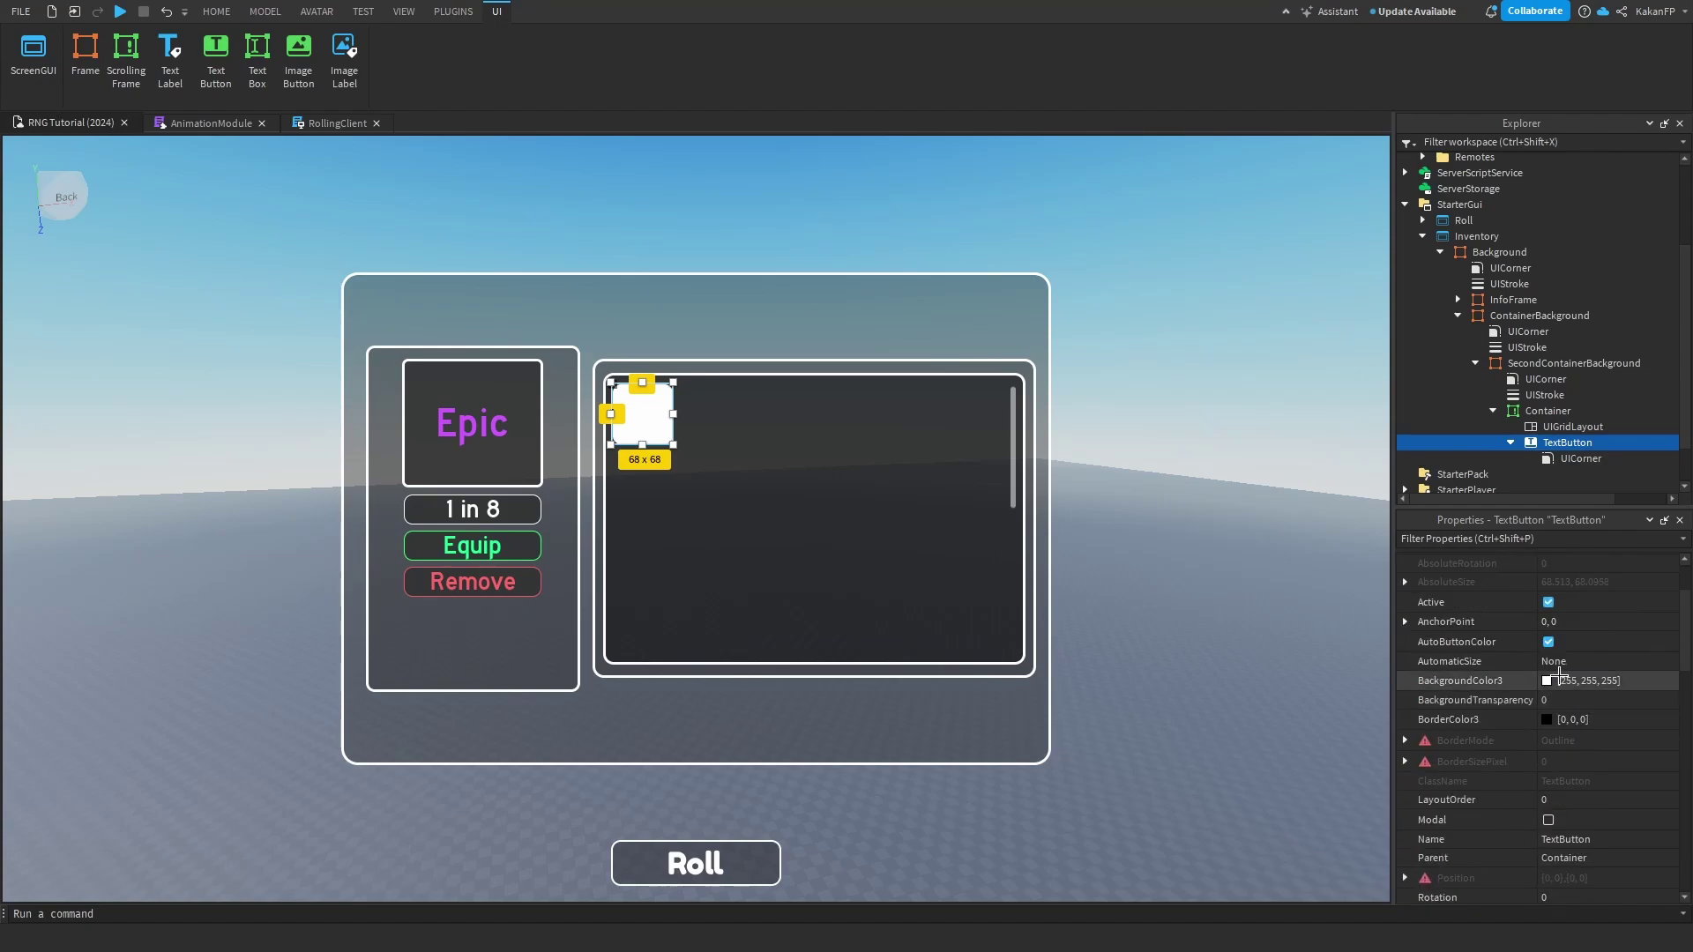
Give the button a dark panel background colour sampled from the screen, with 0.1 transparency.
click(1547, 680)
click(724, 472)
click(612, 503)
drag(688, 287, 1029, 358)
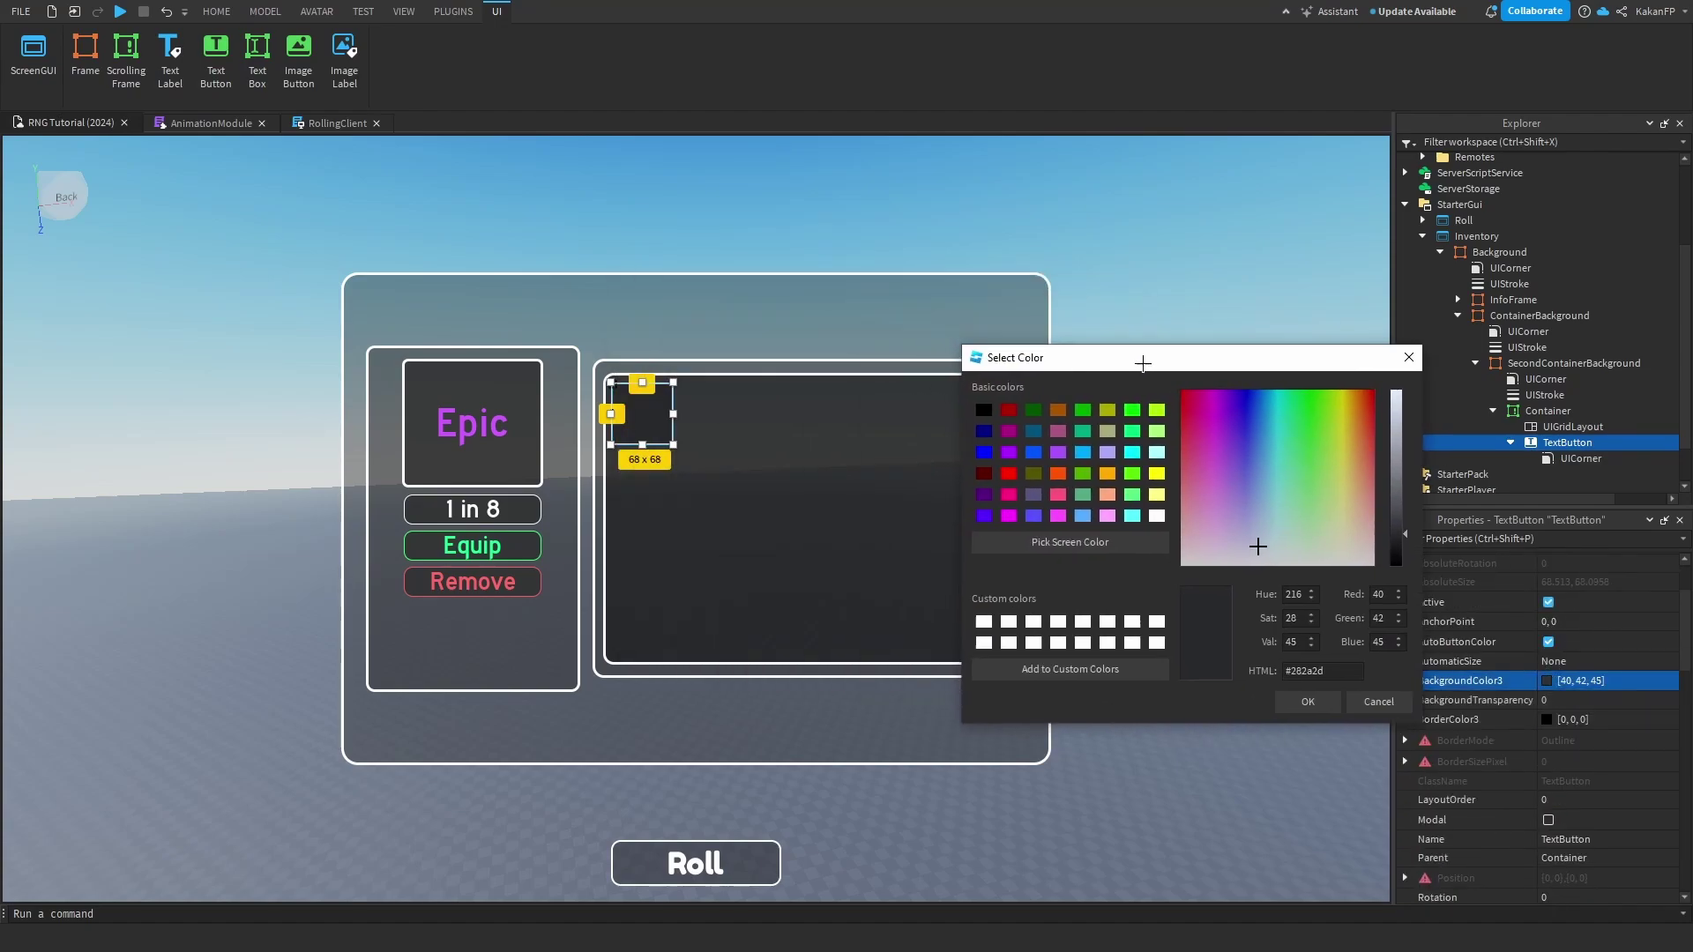
click(1299, 698)
click(1566, 701)
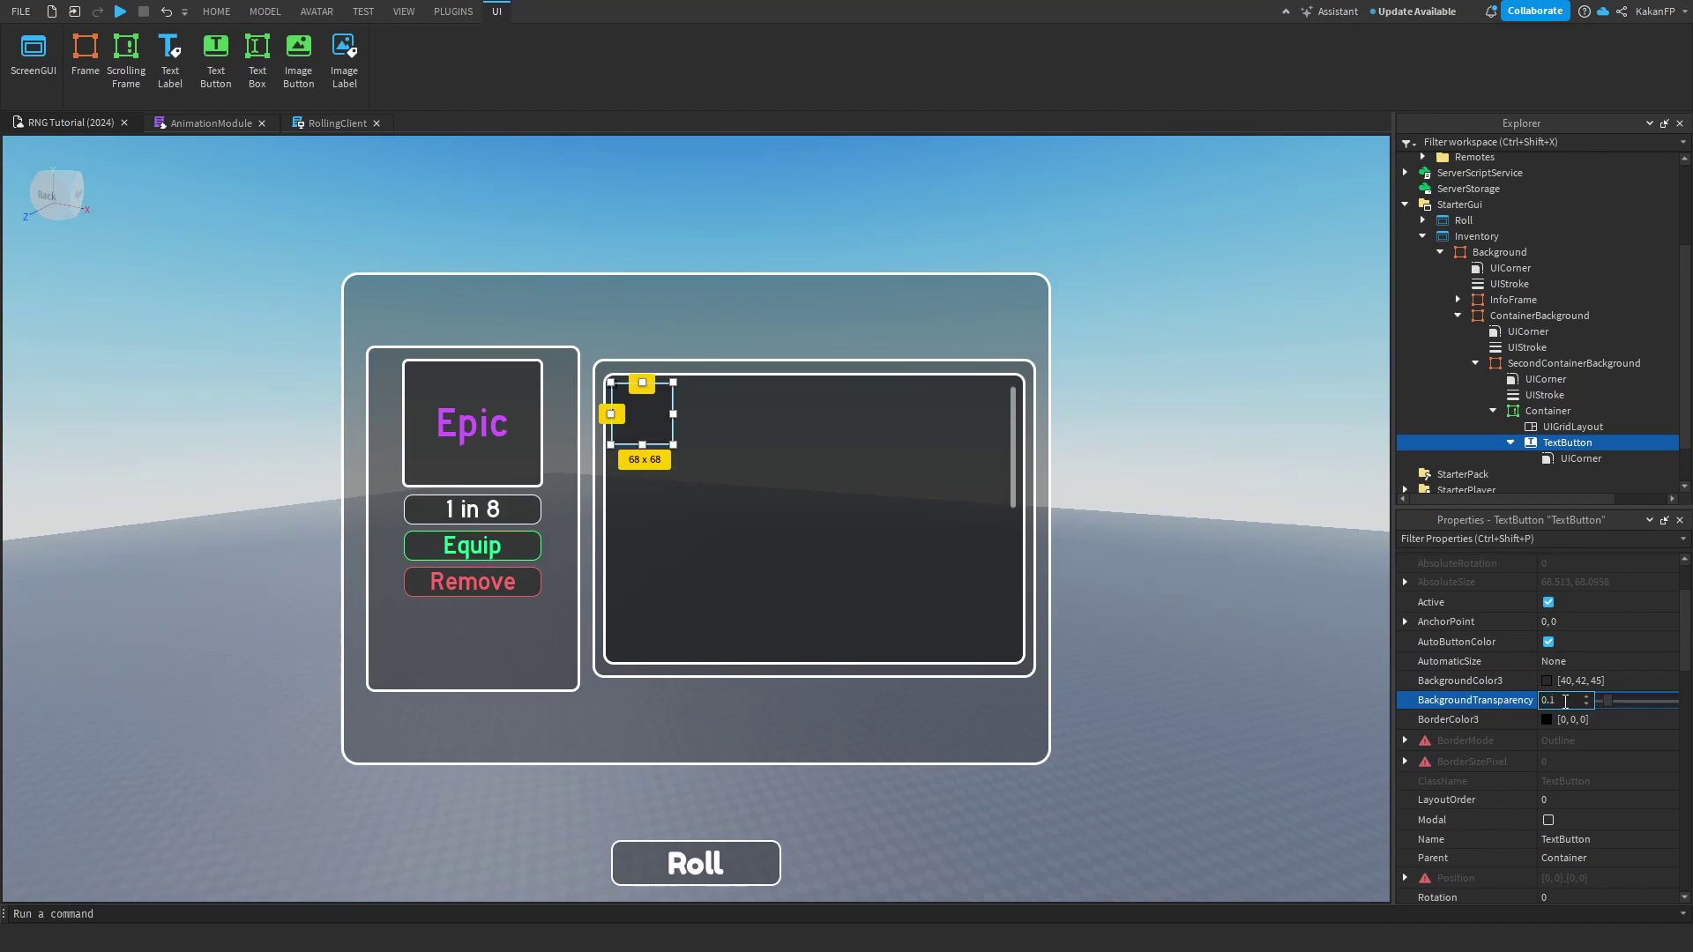
key(Return)
click(1102, 538)
right_drag(1104, 538, 1112, 540)
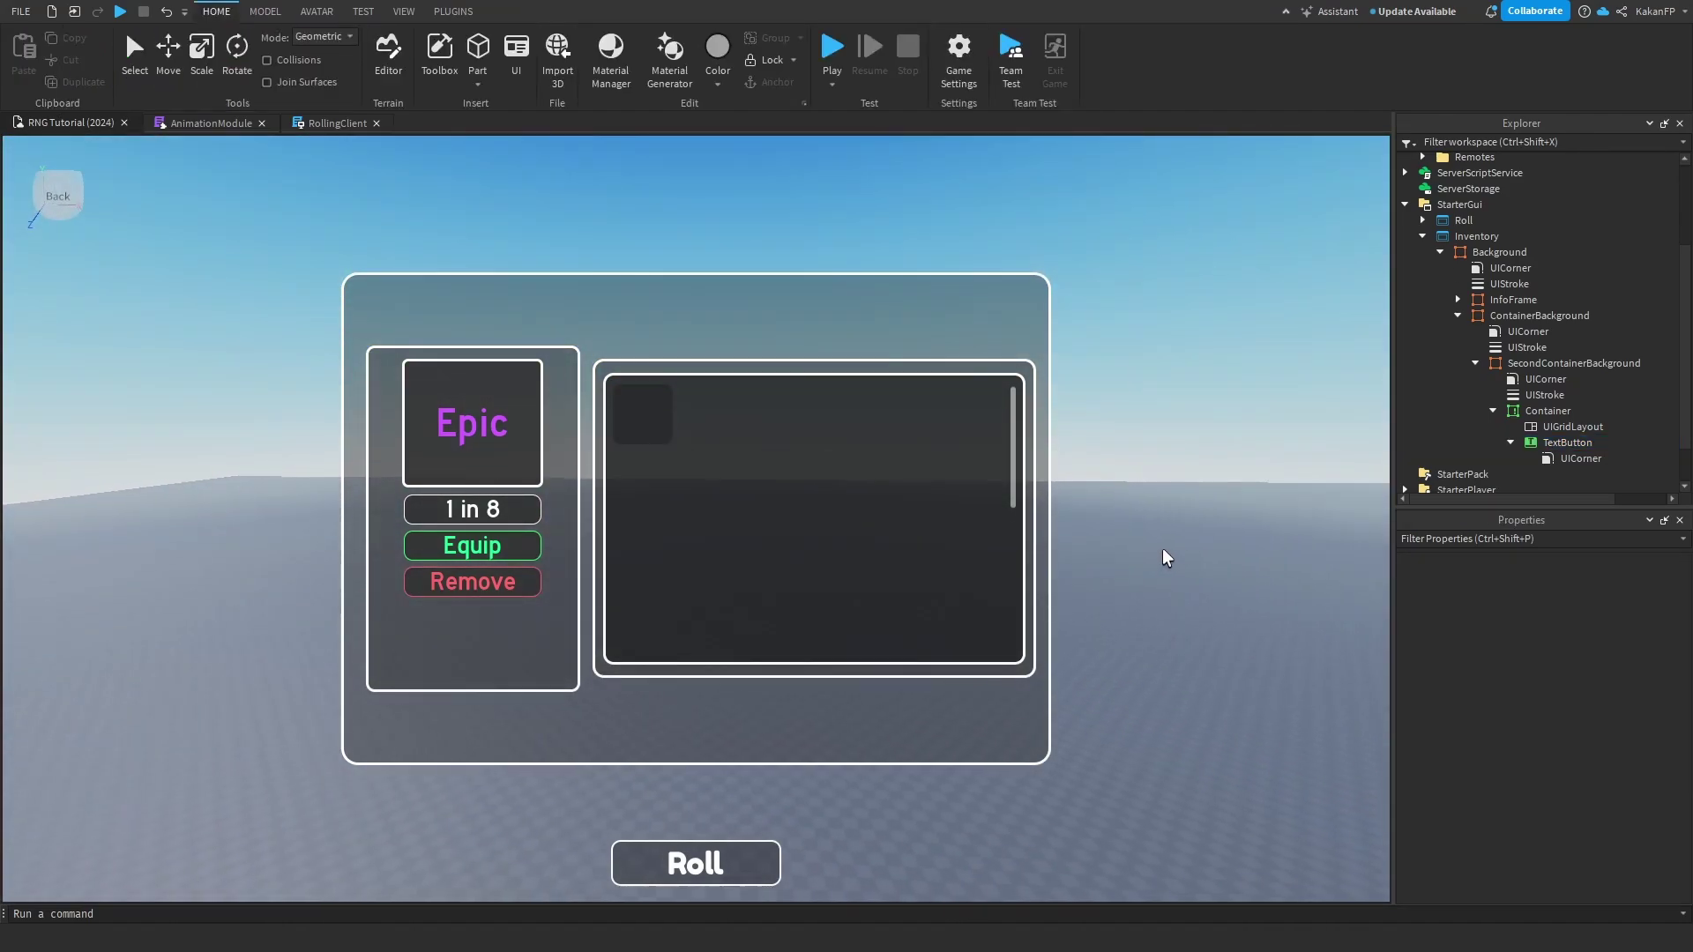
Insert a UIStroke into the TextButton, set its Color to white, and check ApplyStrokeMode.
click(1574, 442)
click(1604, 441)
text(uui)
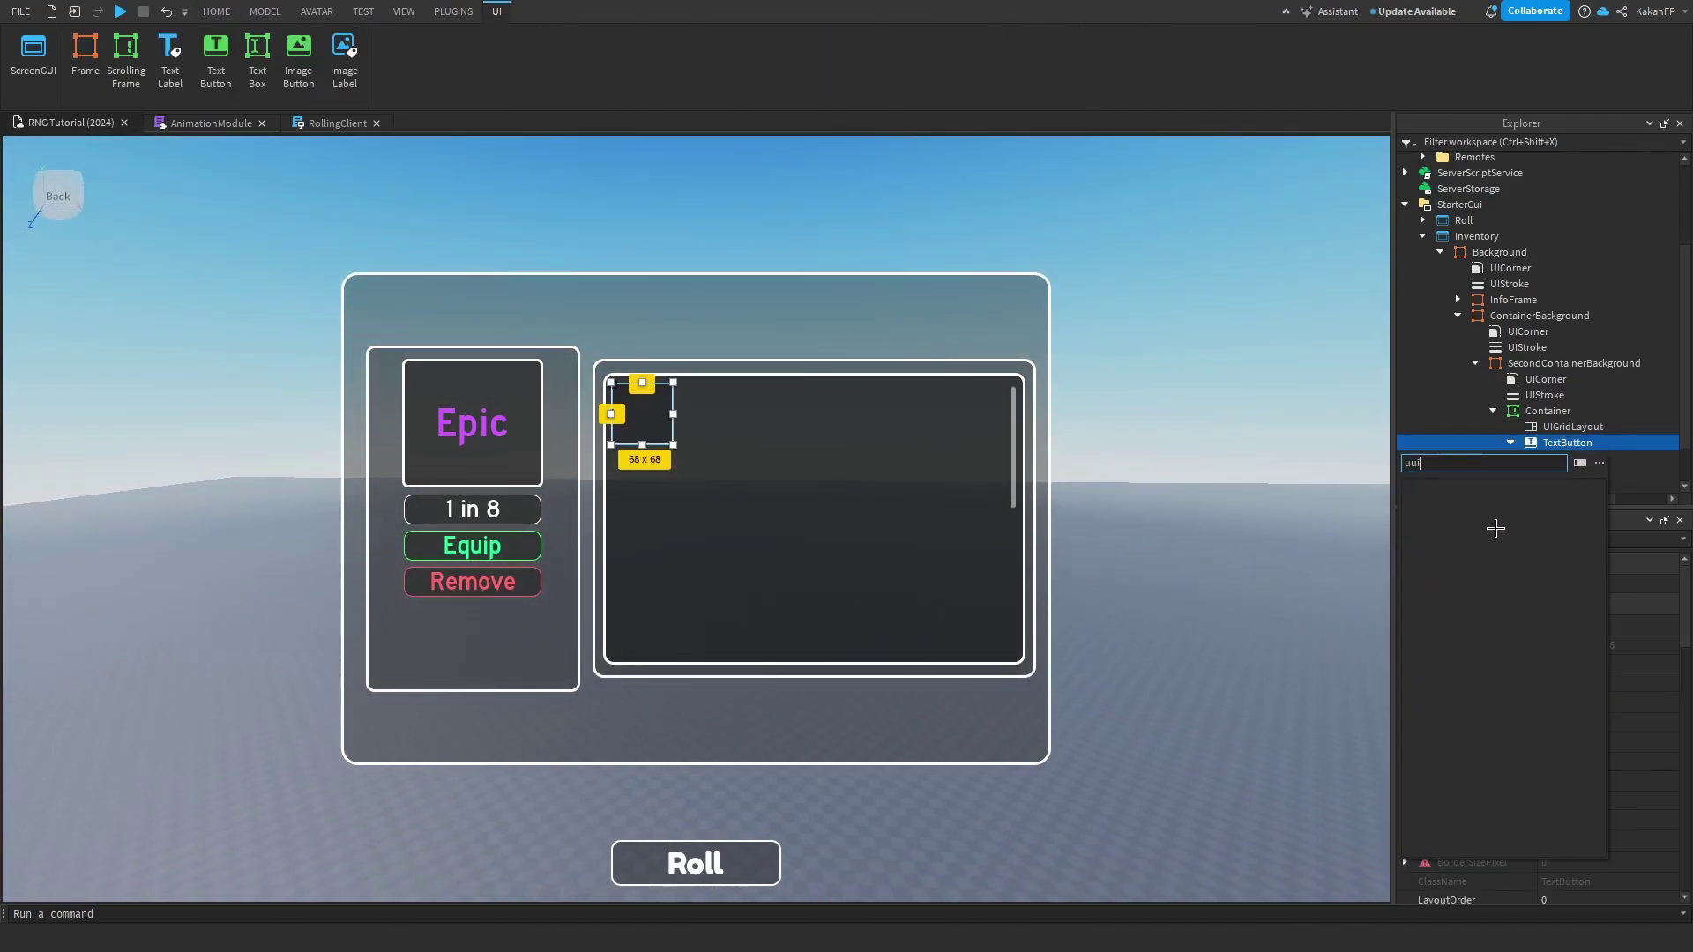
text(uis)
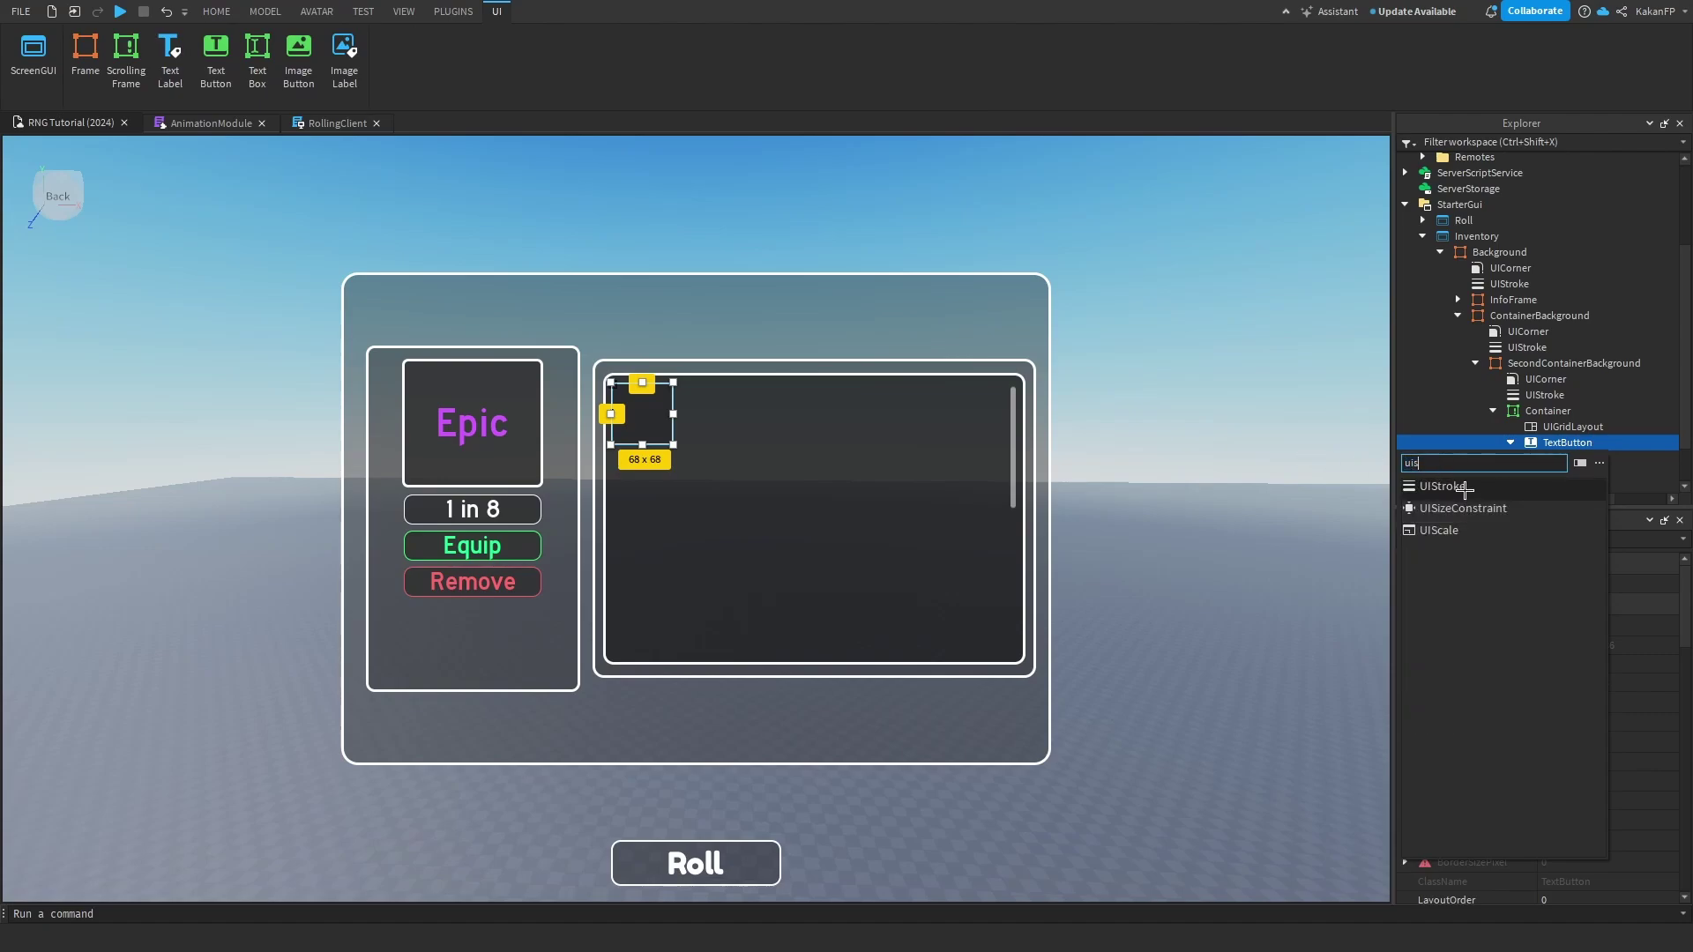
click(1464, 488)
click(1558, 473)
click(1578, 603)
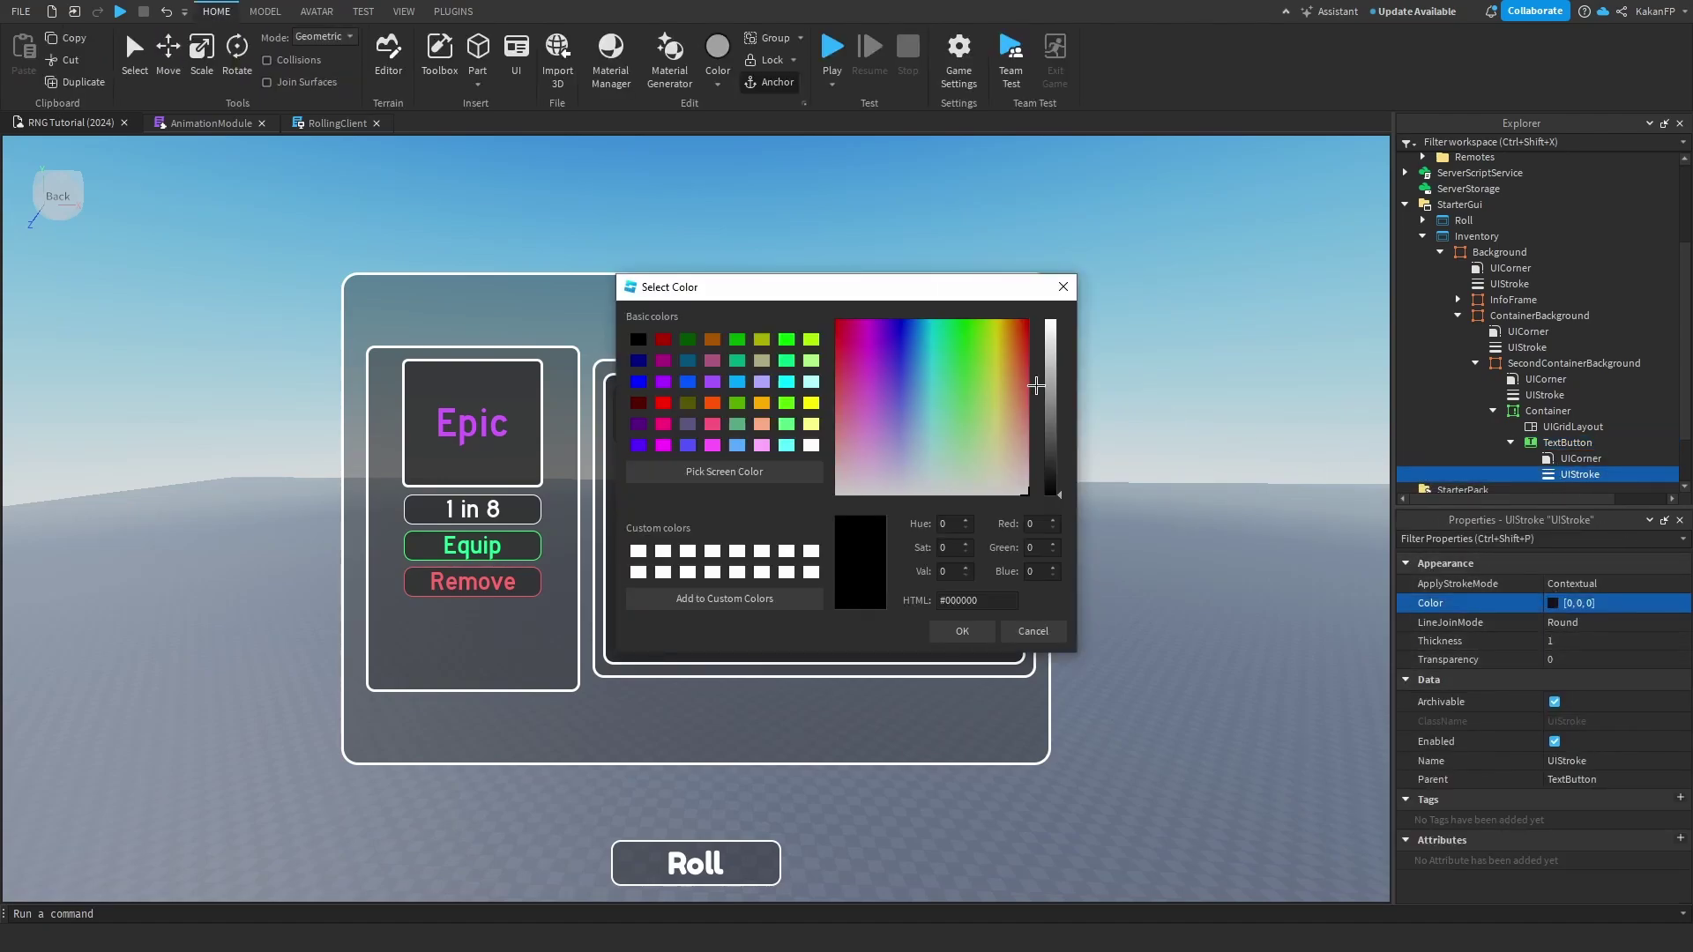
click(960, 629)
click(1572, 584)
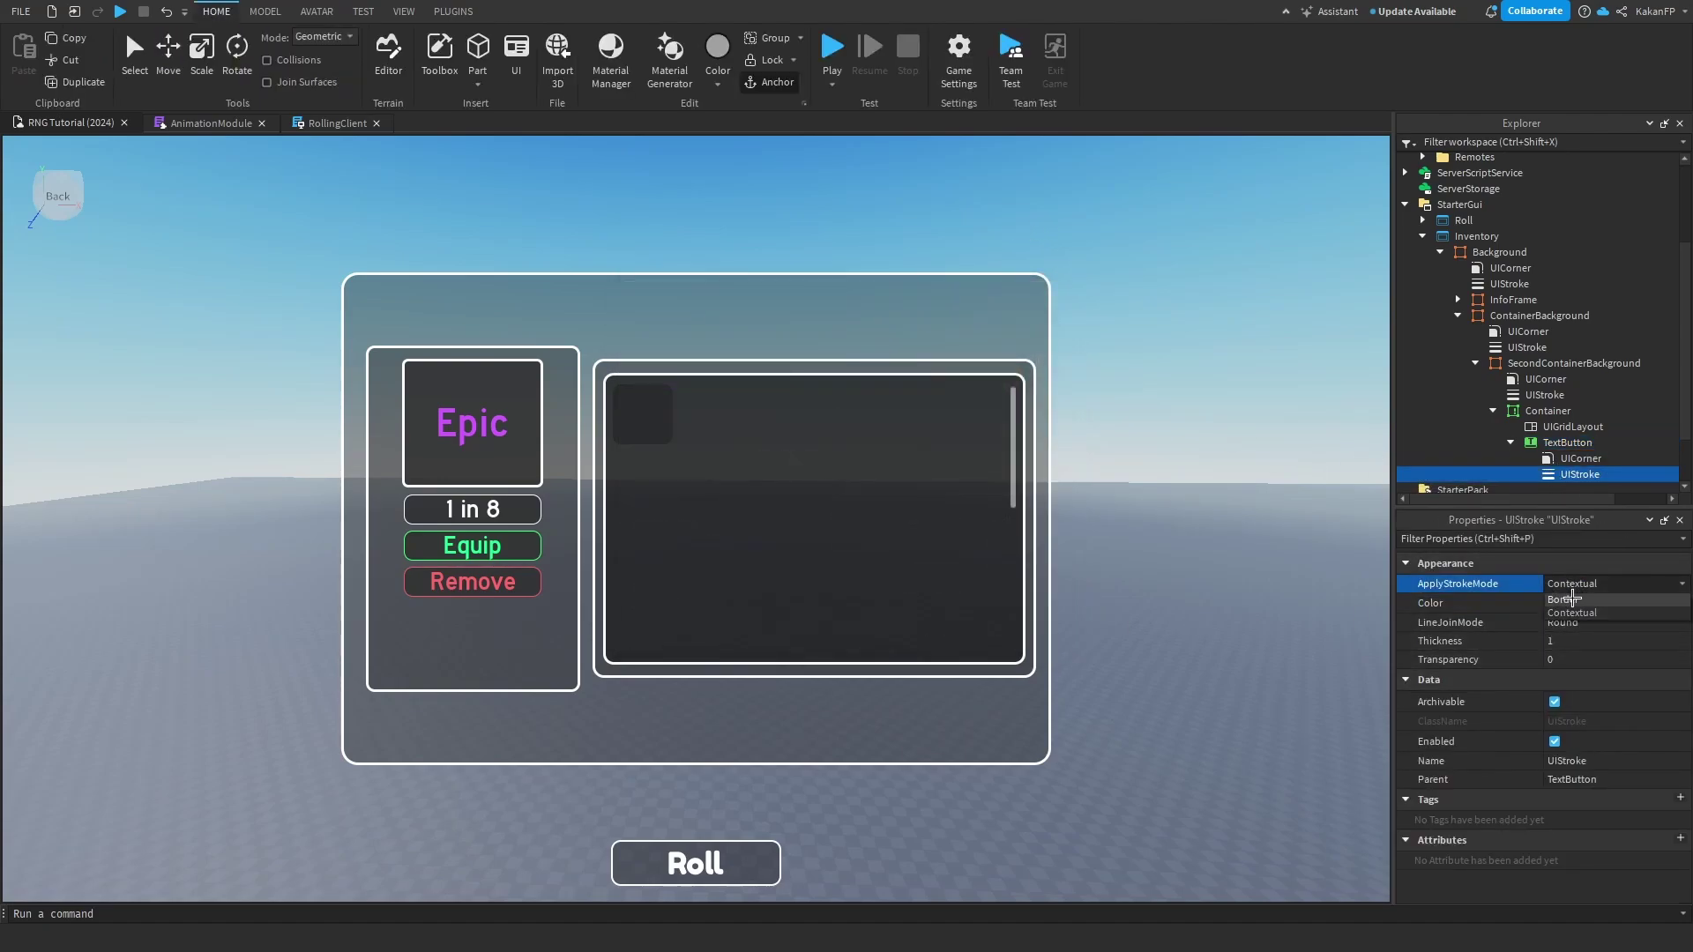
click(1178, 359)
right_drag(1178, 359, 1151, 321)
click(1562, 443)
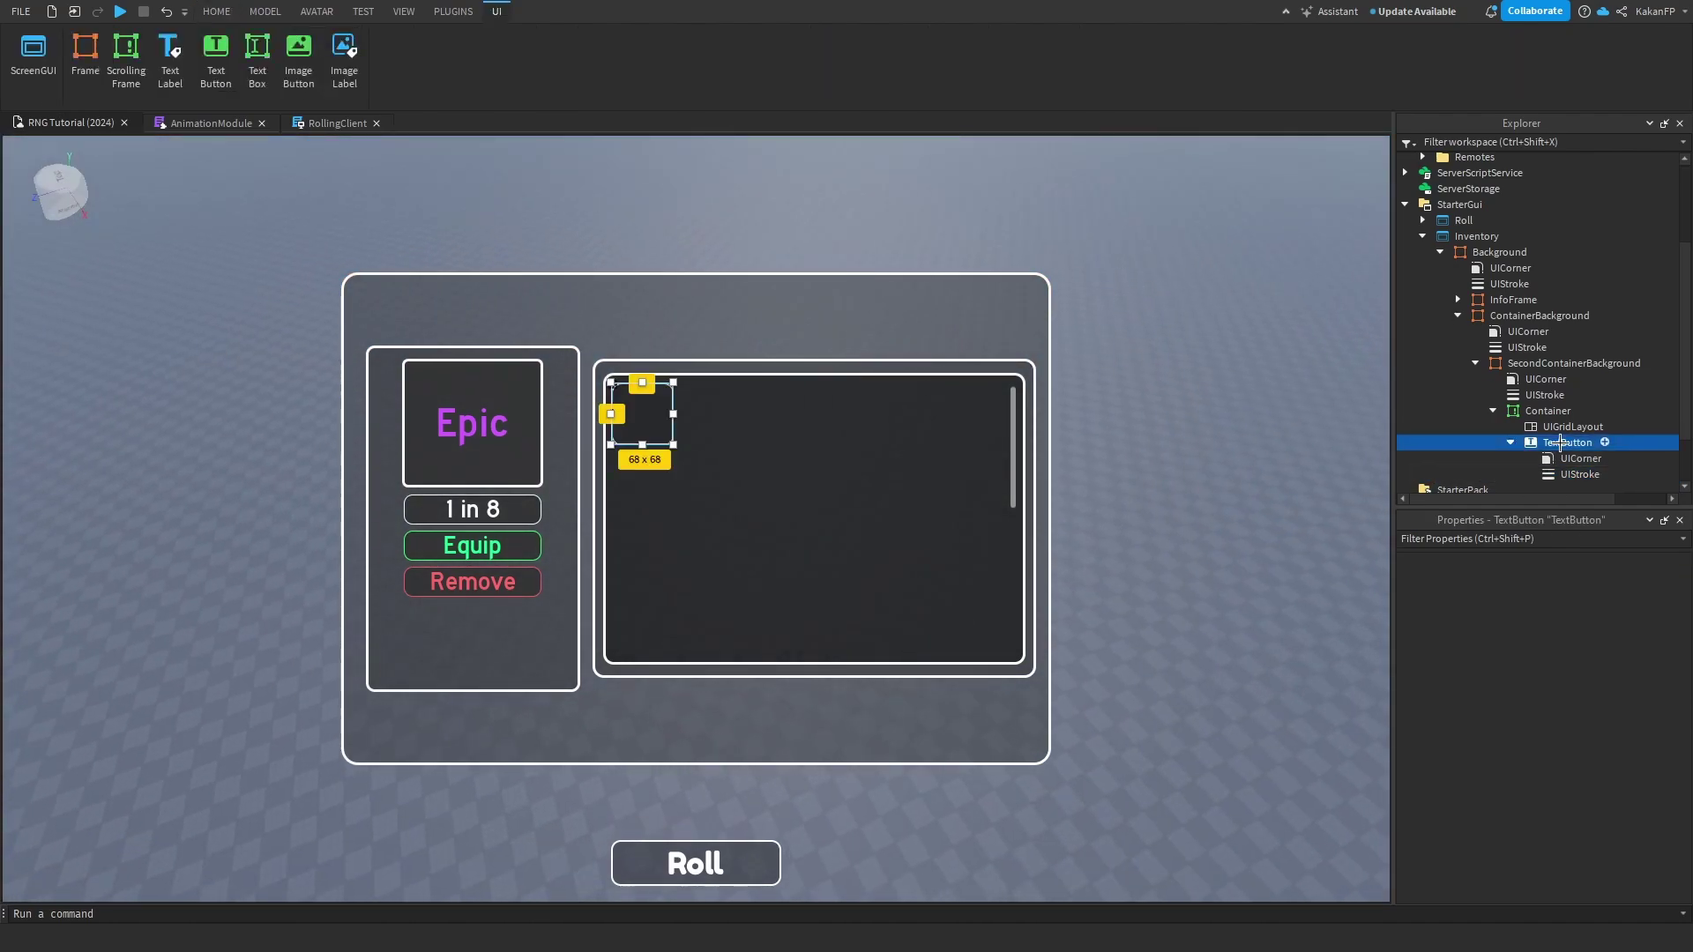
click(1568, 428)
click(1570, 442)
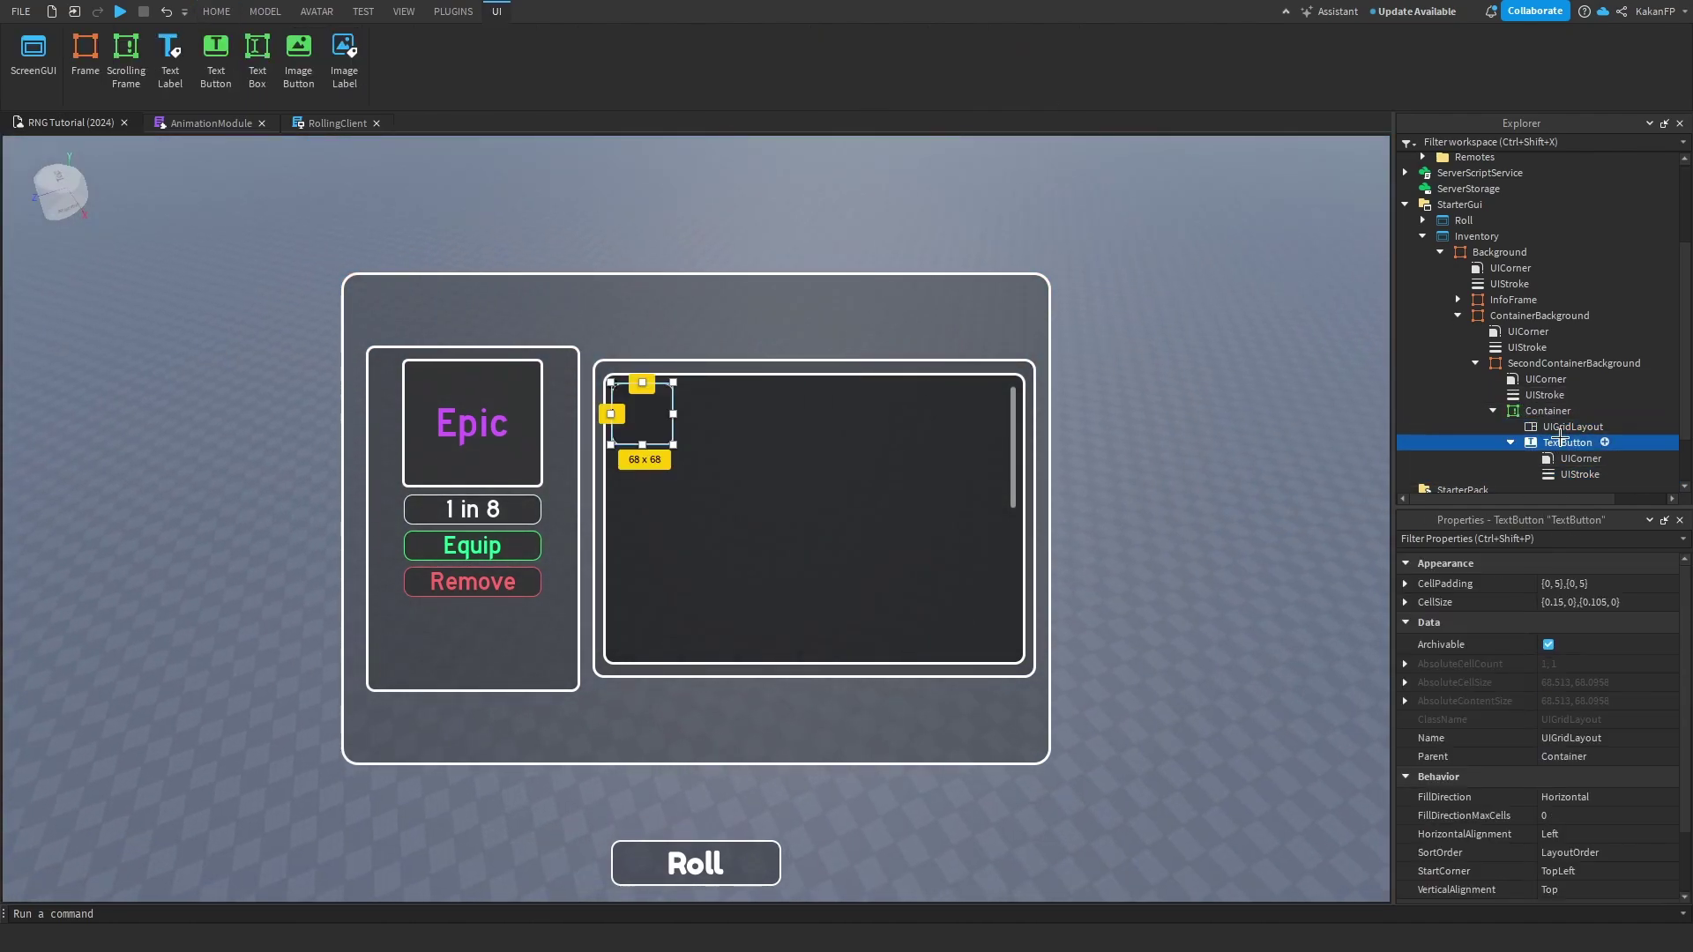
On the Container, test CanvasPosition 0.2, 0.2, then reset it to 0, 0.
click(1553, 411)
scroll(1593, 664, down, 3)
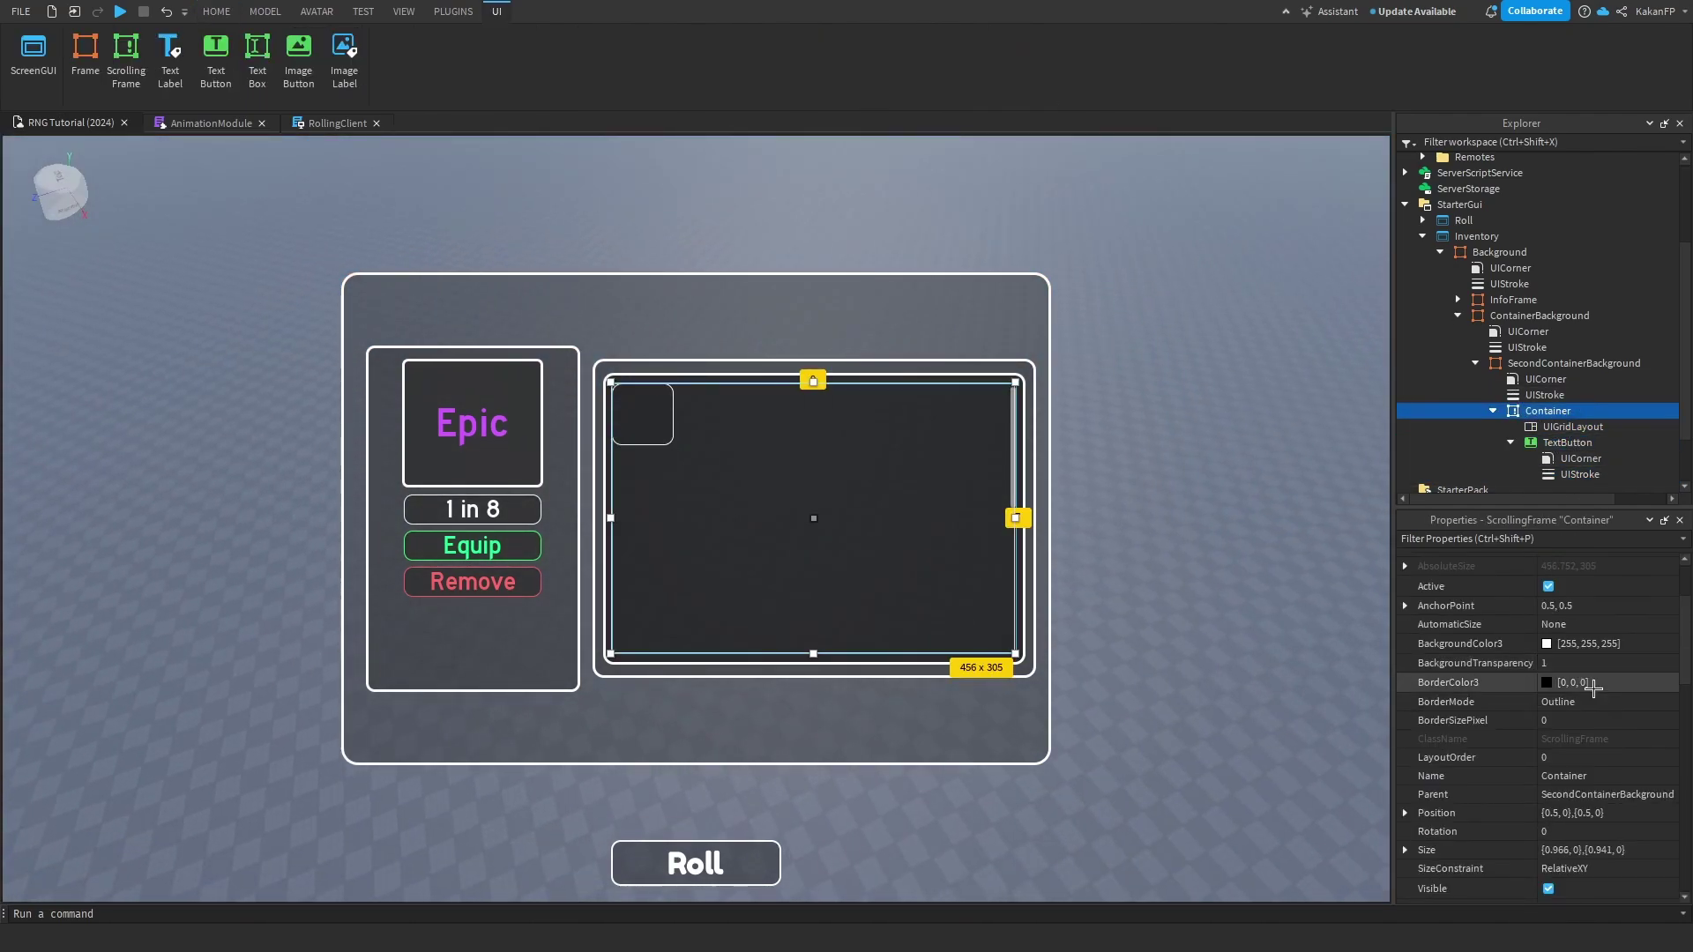
scroll(1503, 668, down, 3)
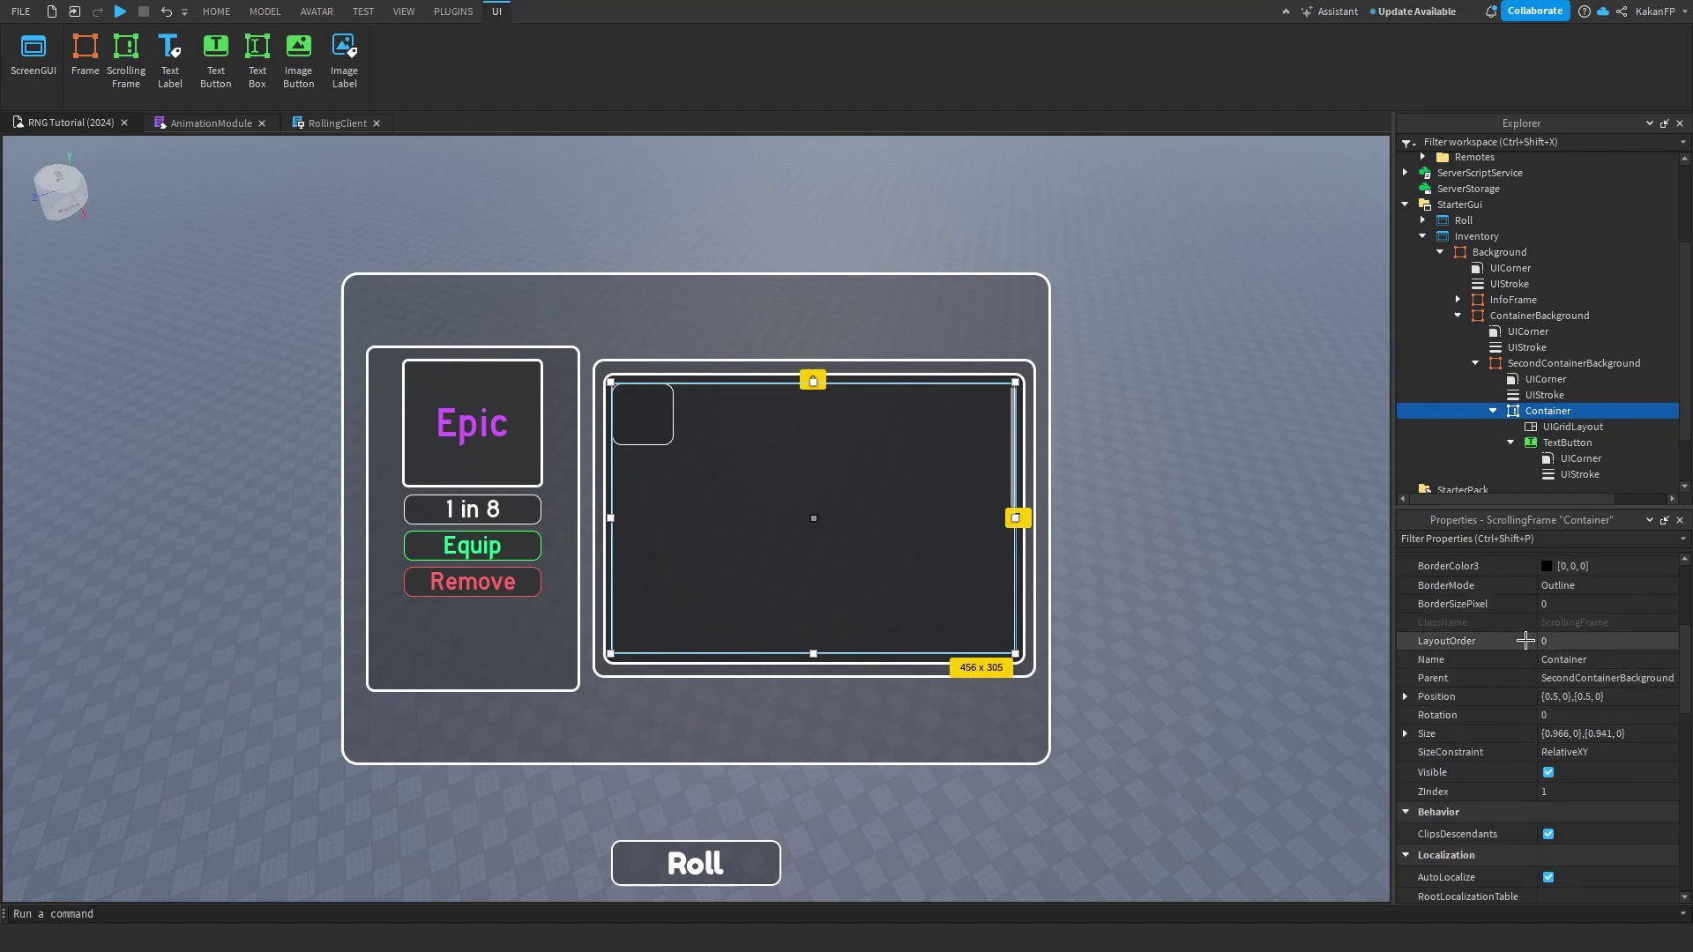
scroll(1503, 738, down, 3)
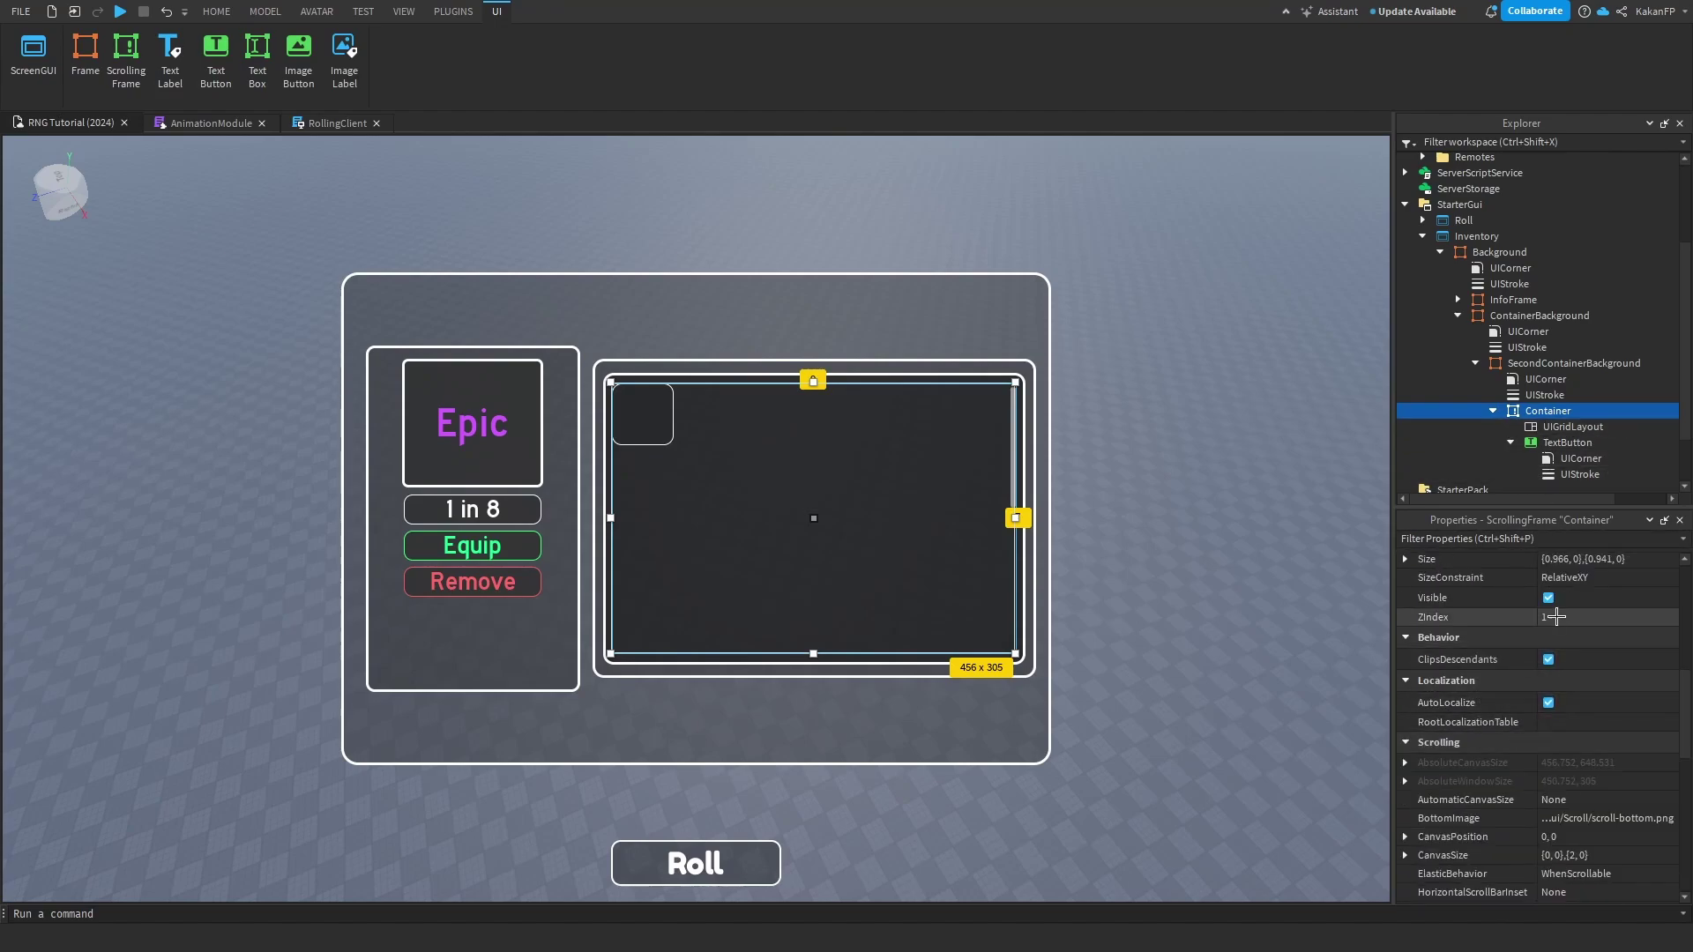
scroll(1550, 648, down, 2)
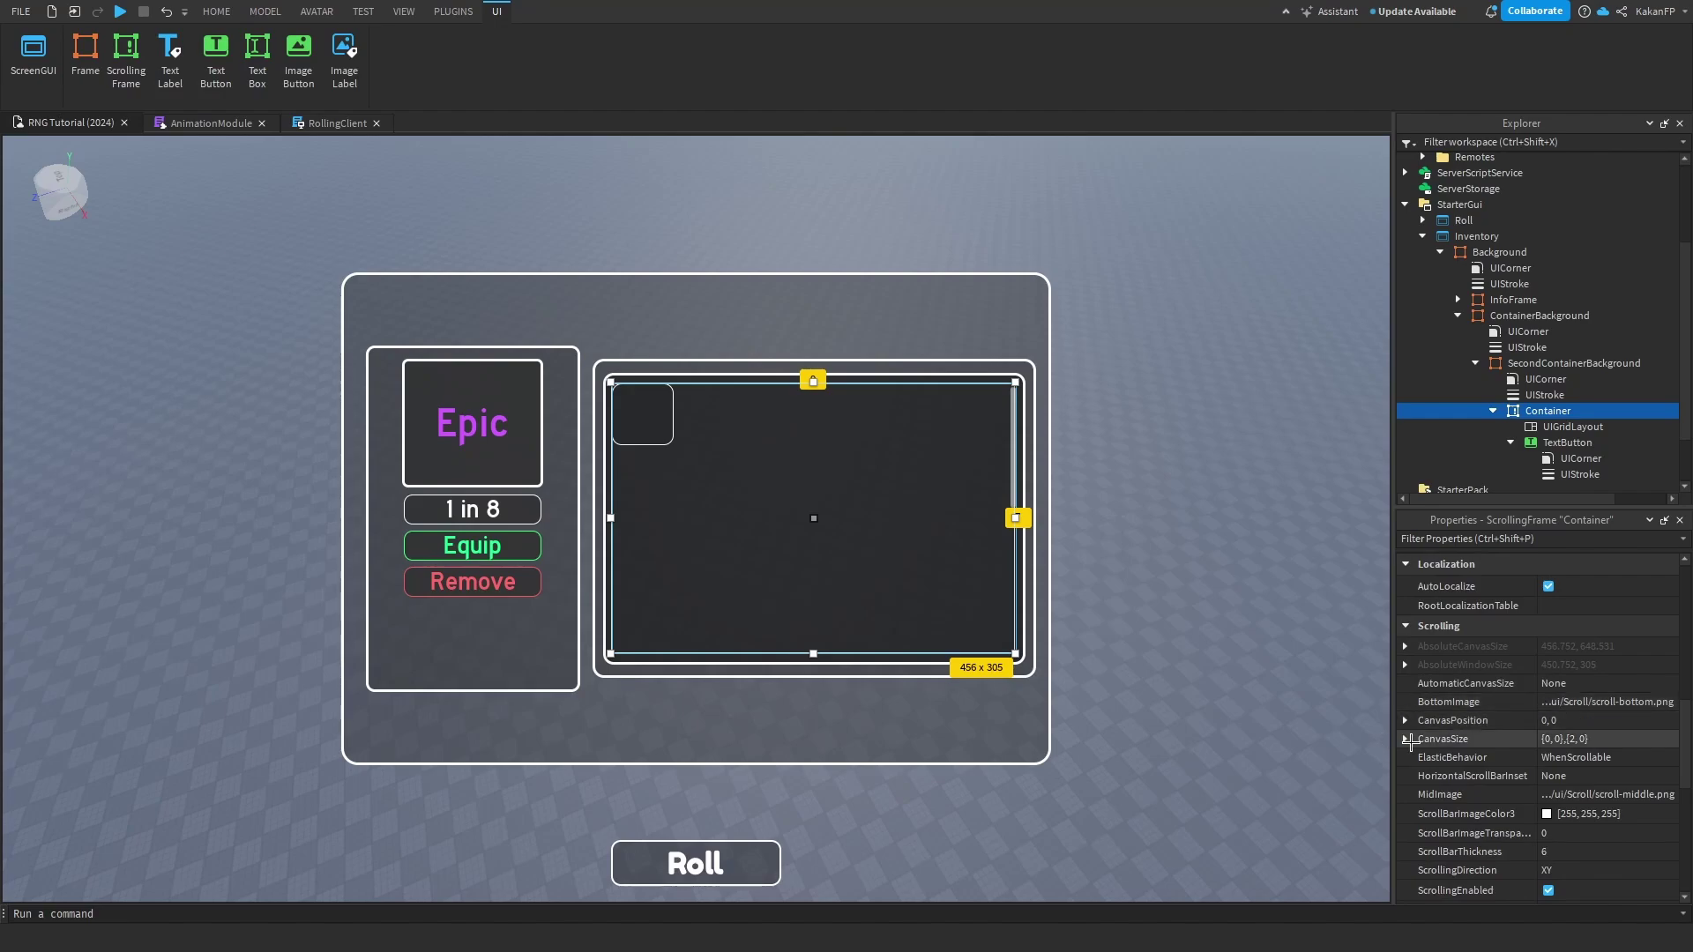
click(1404, 720)
click(1560, 745)
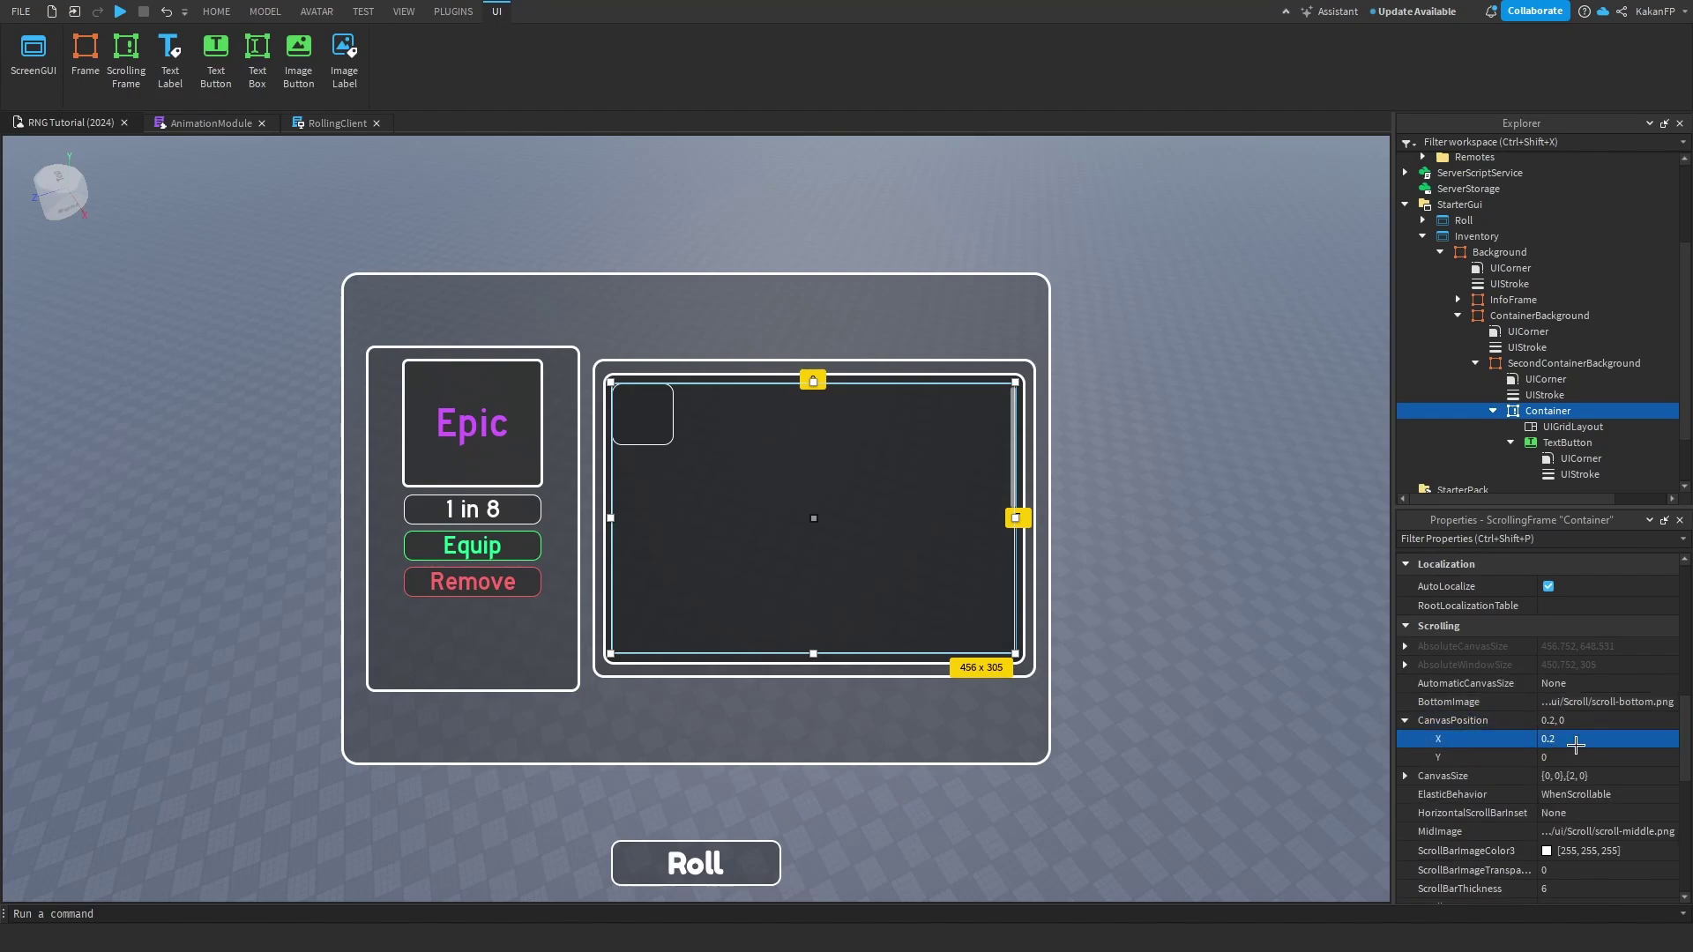
click(1583, 757)
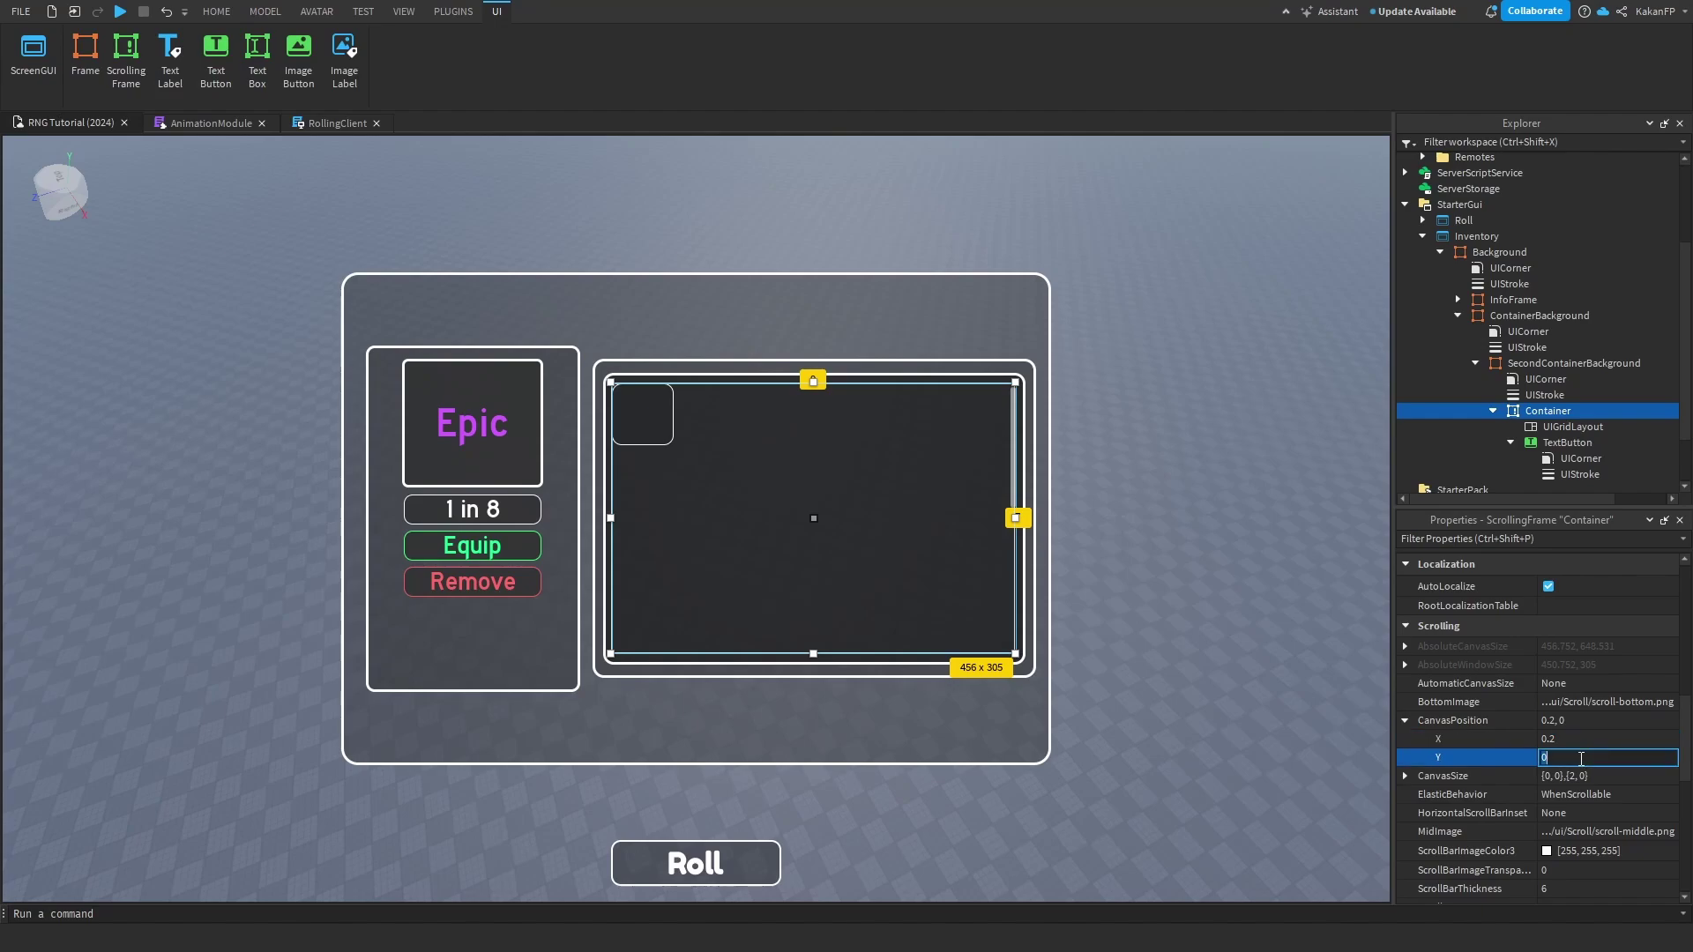
click(1562, 741)
text(1)
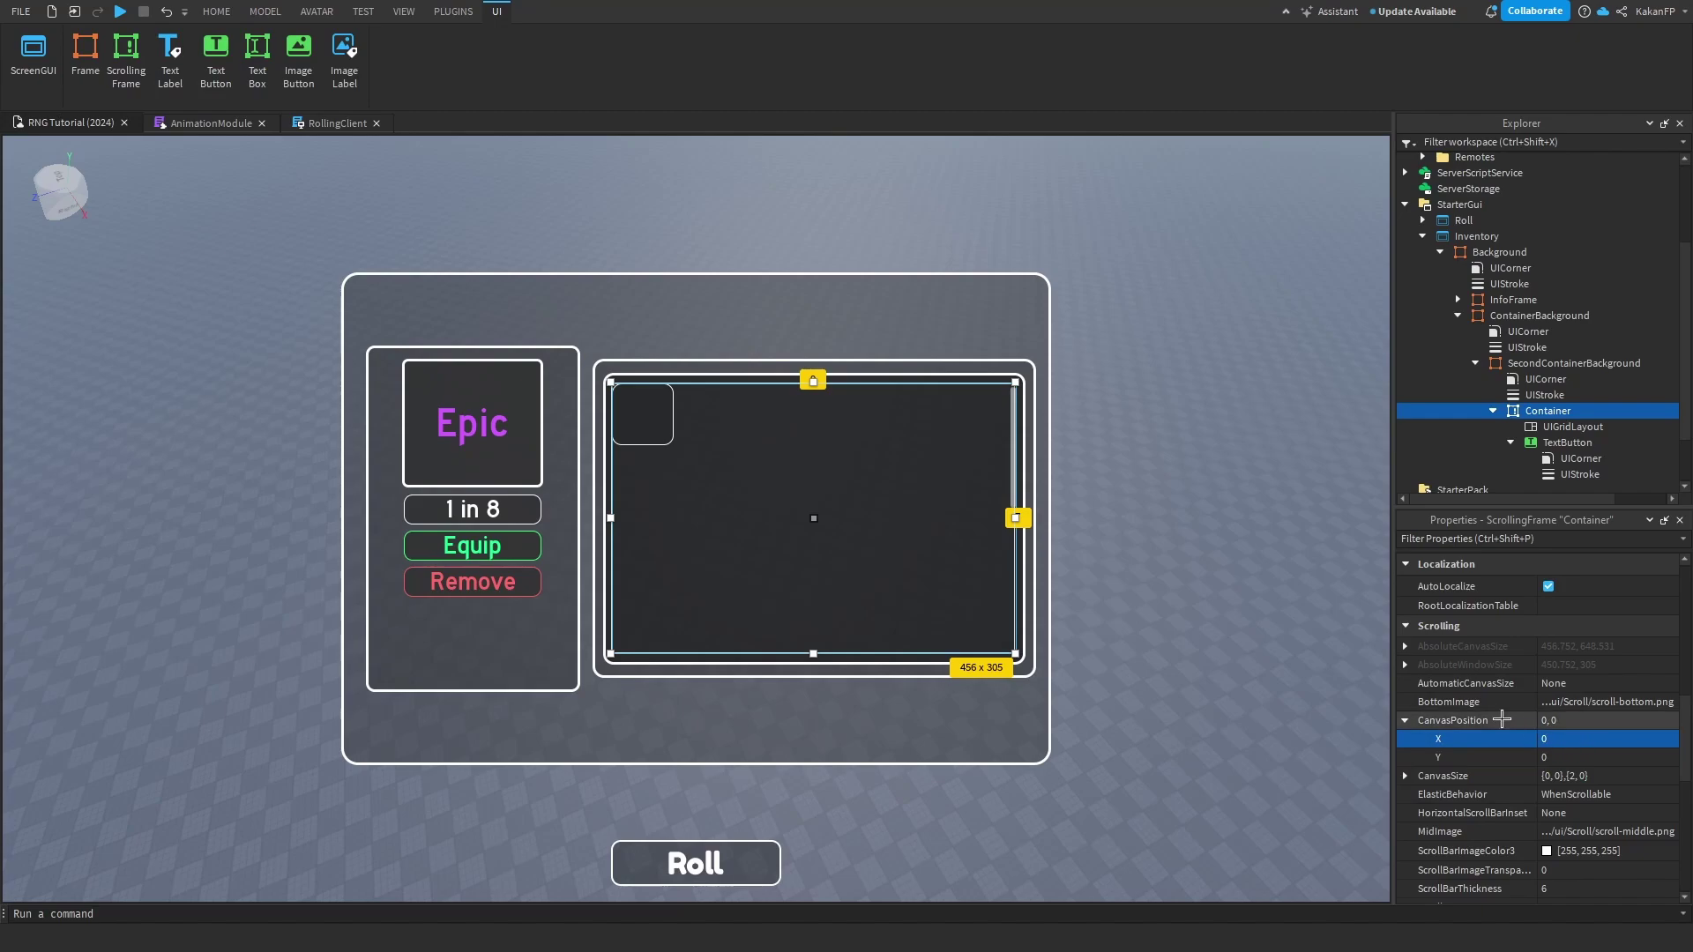
click(1406, 720)
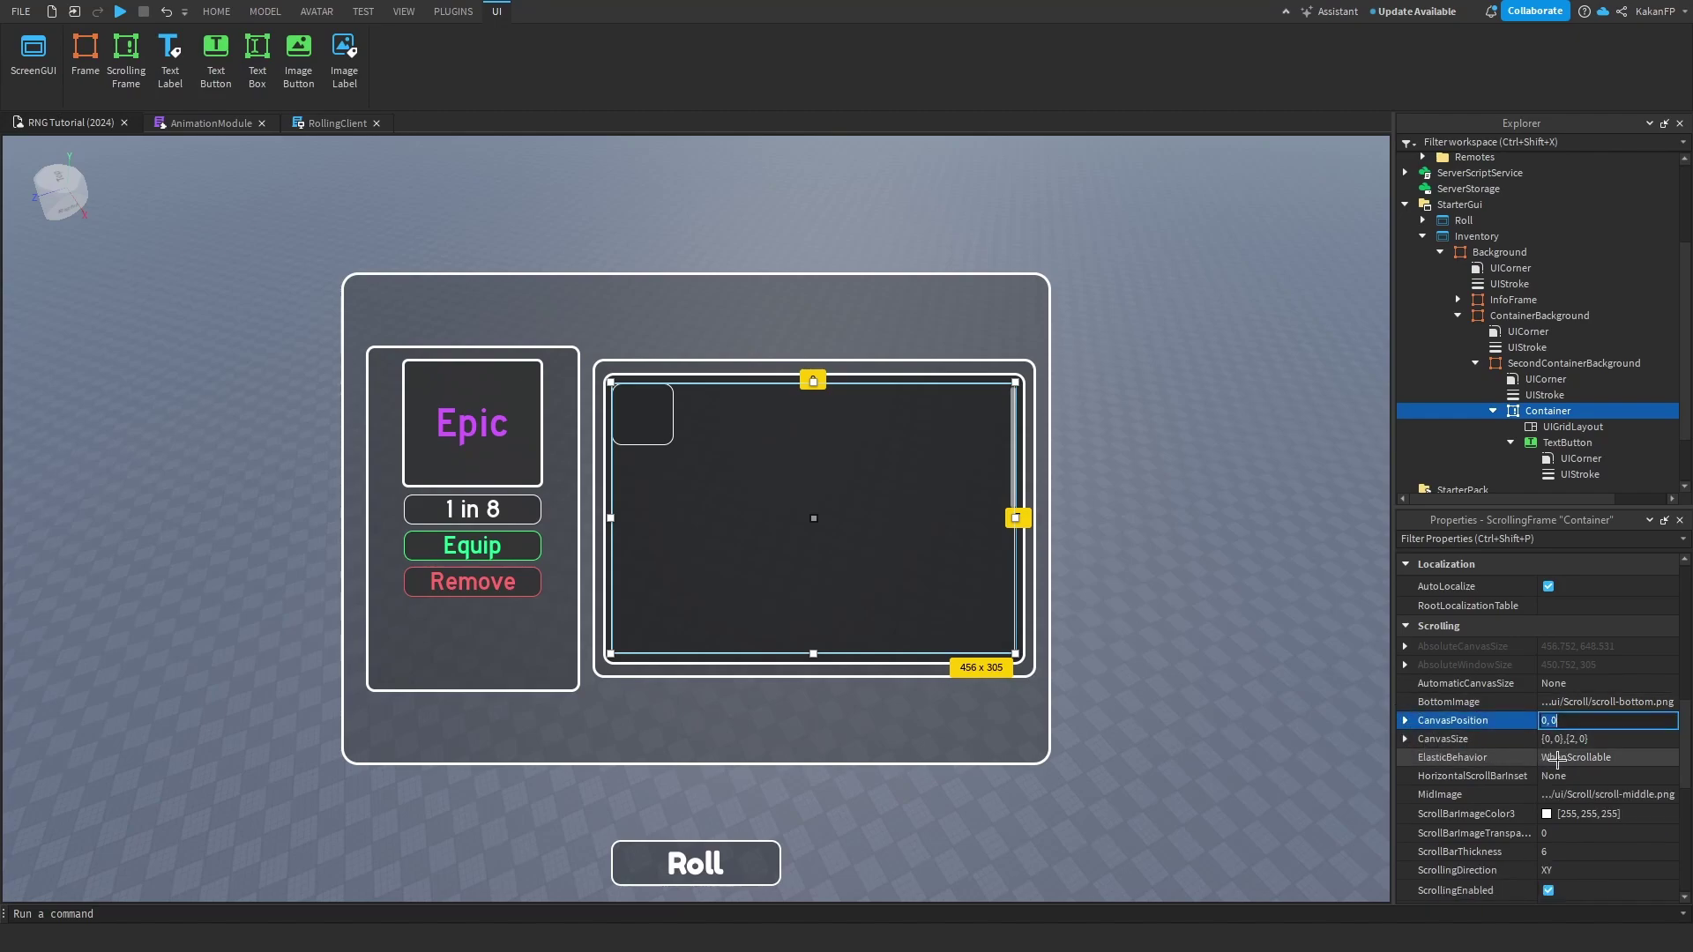
Set the Container's HorizontalScrollBarInset to ScrollBar, leaving the vertical inset unchanged.
scroll(1579, 775, down, 1)
click(1576, 717)
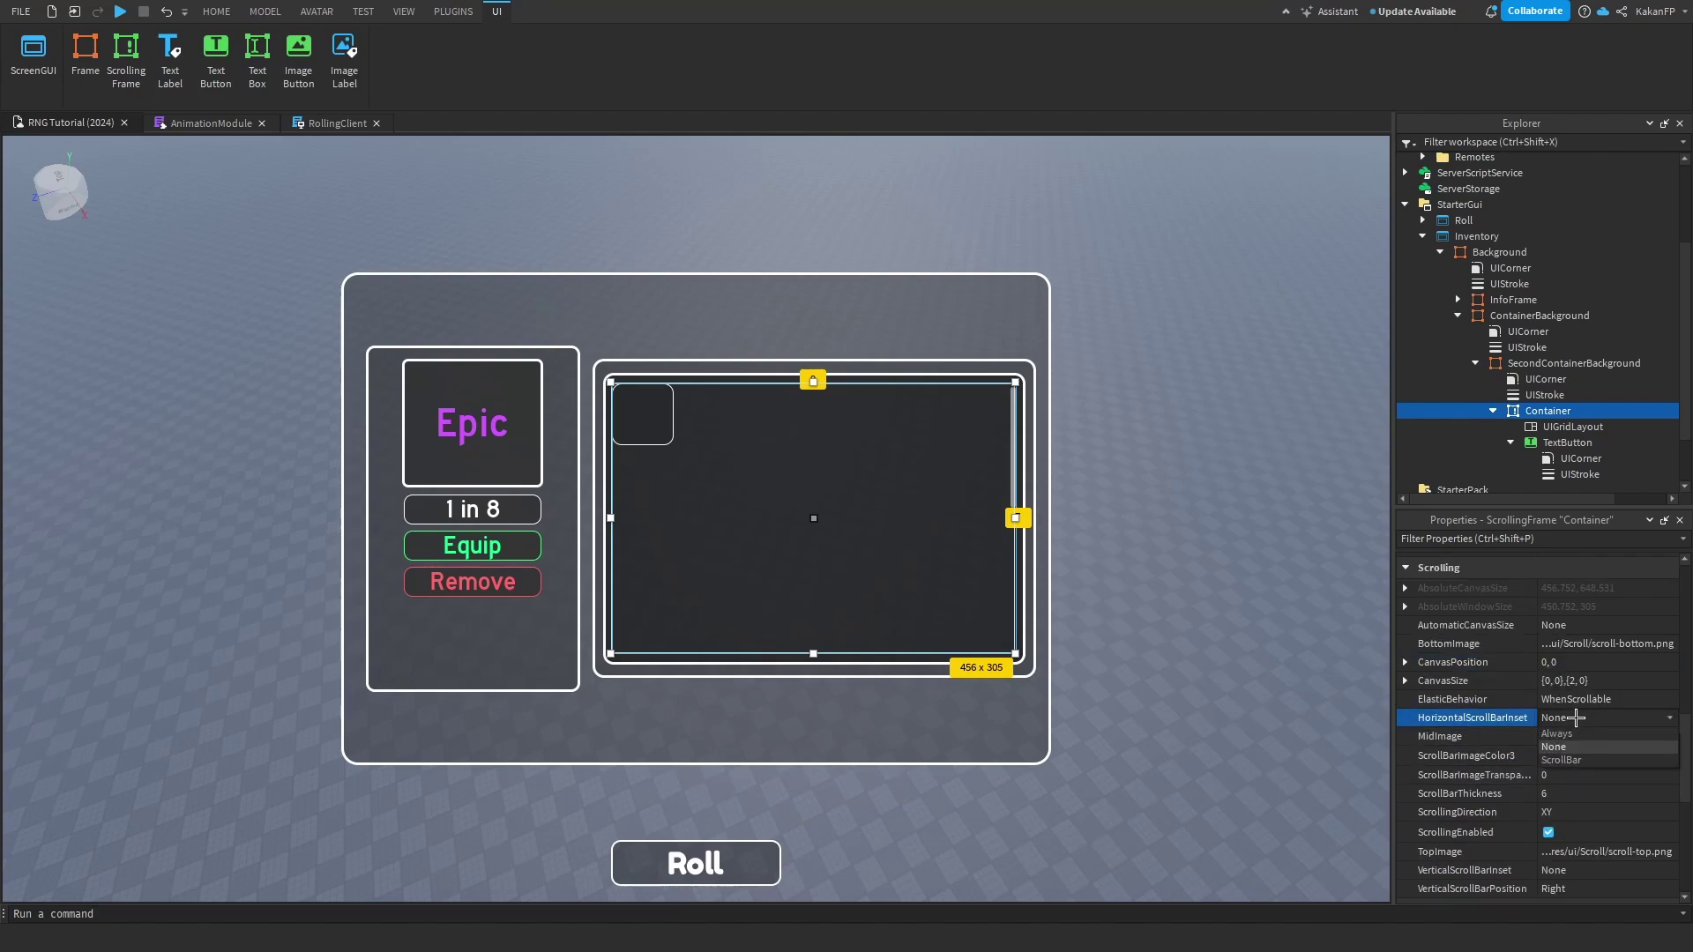
click(1571, 732)
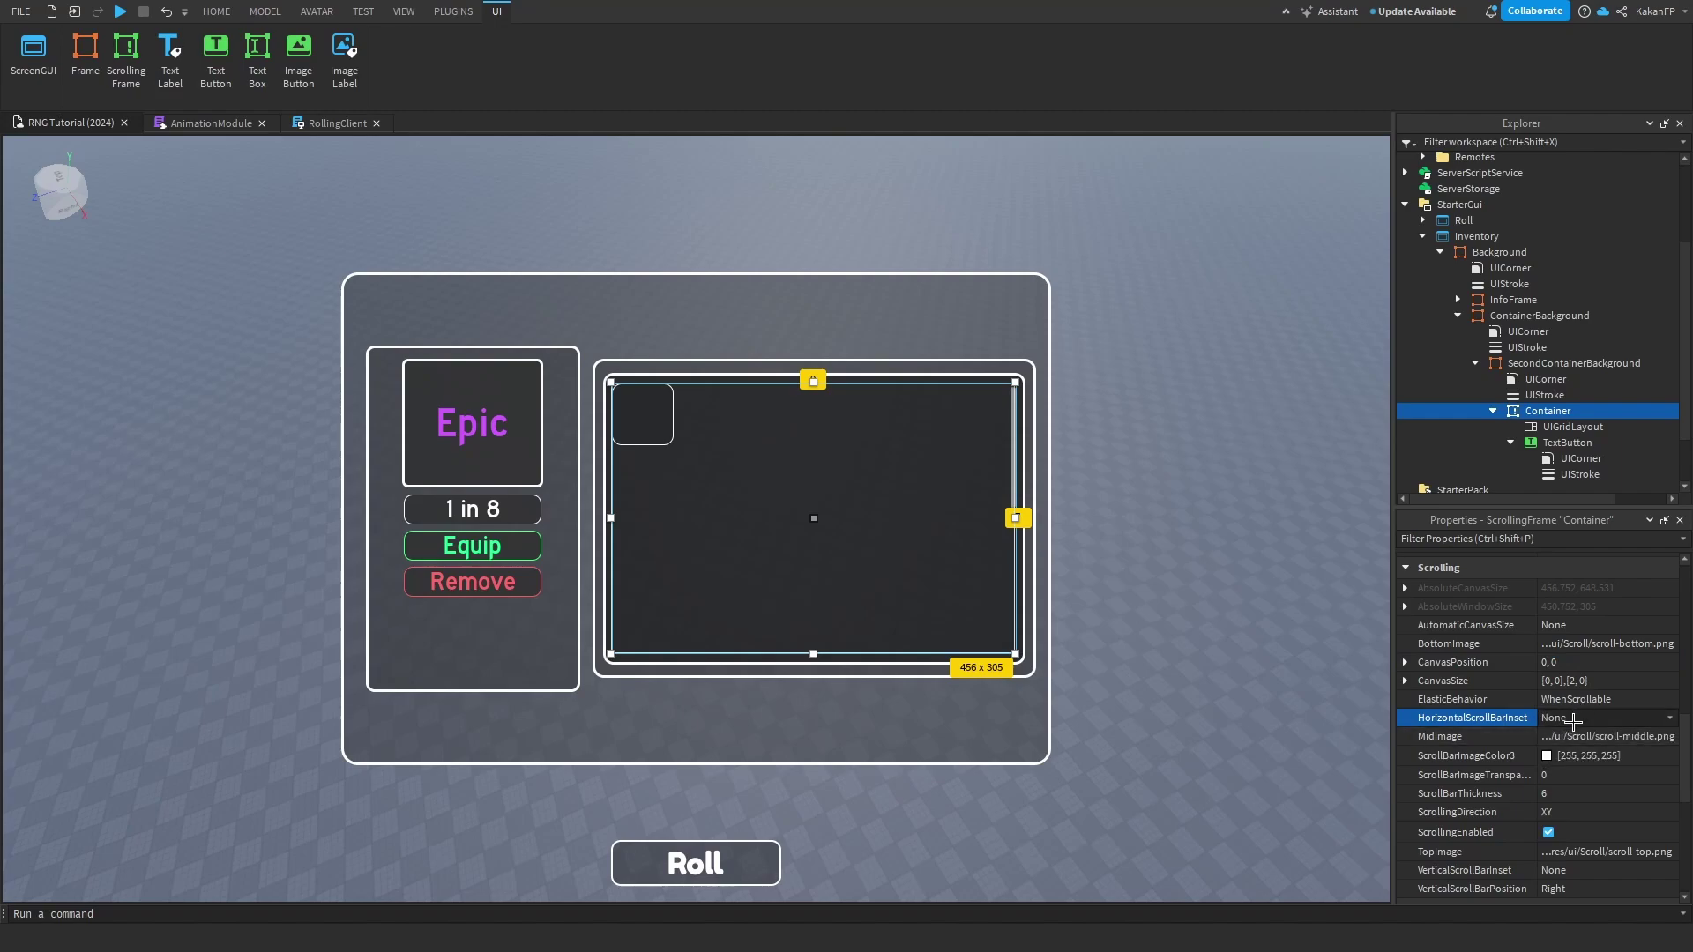
scroll(1574, 721, down, 2)
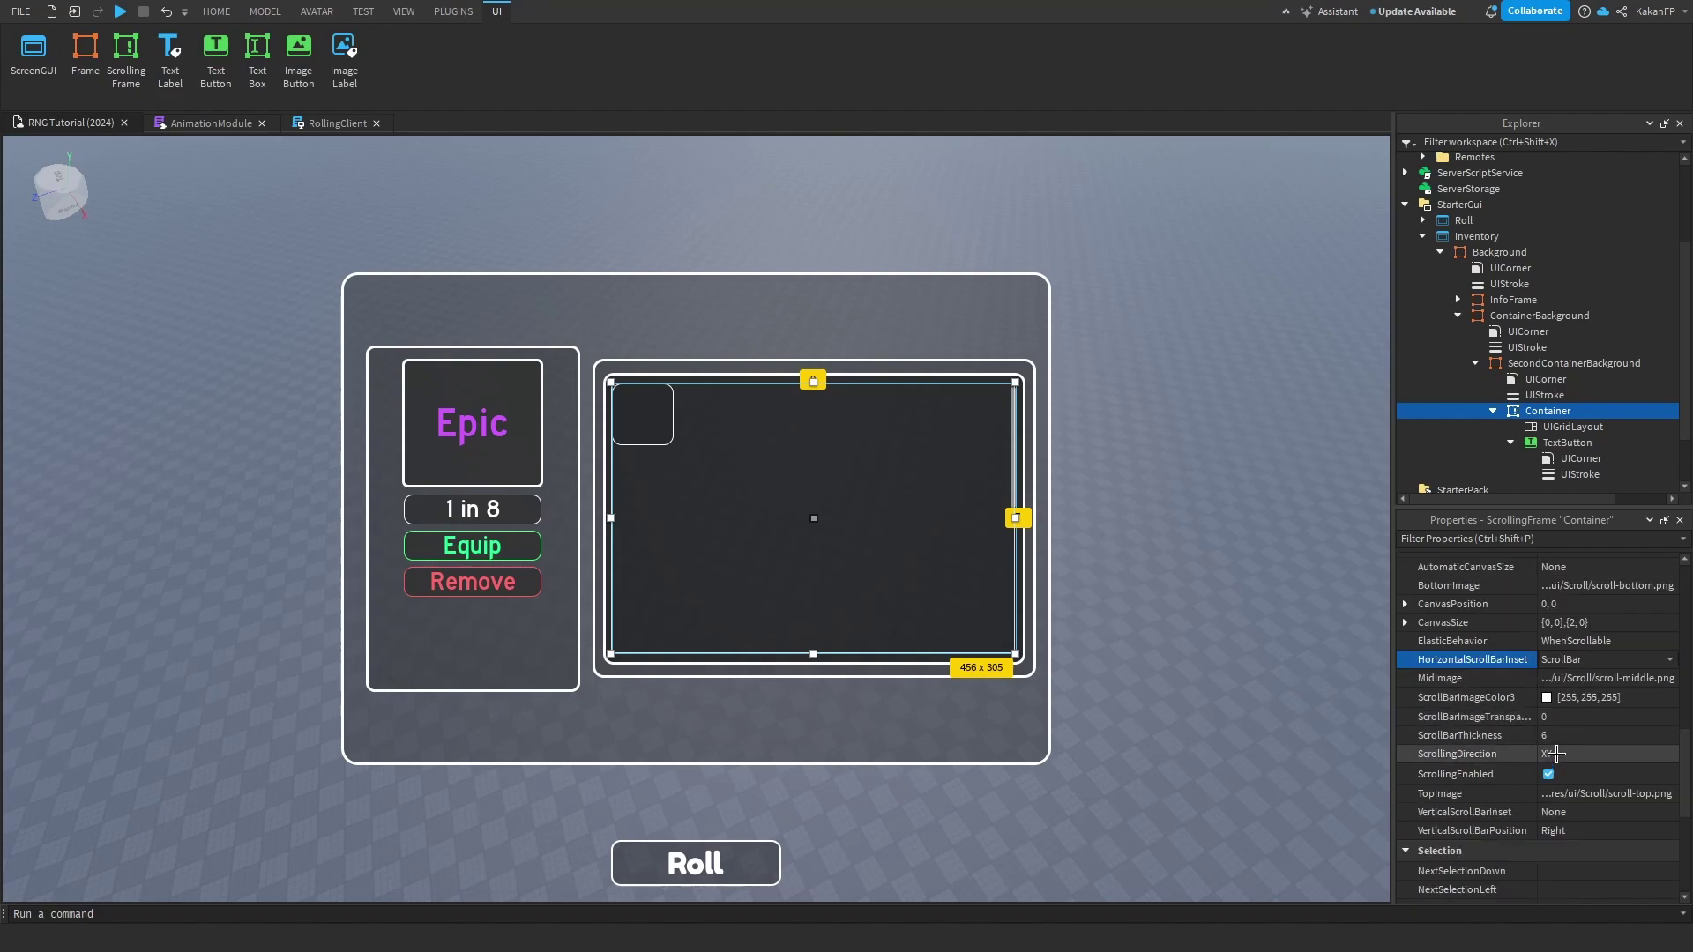
click(1567, 812)
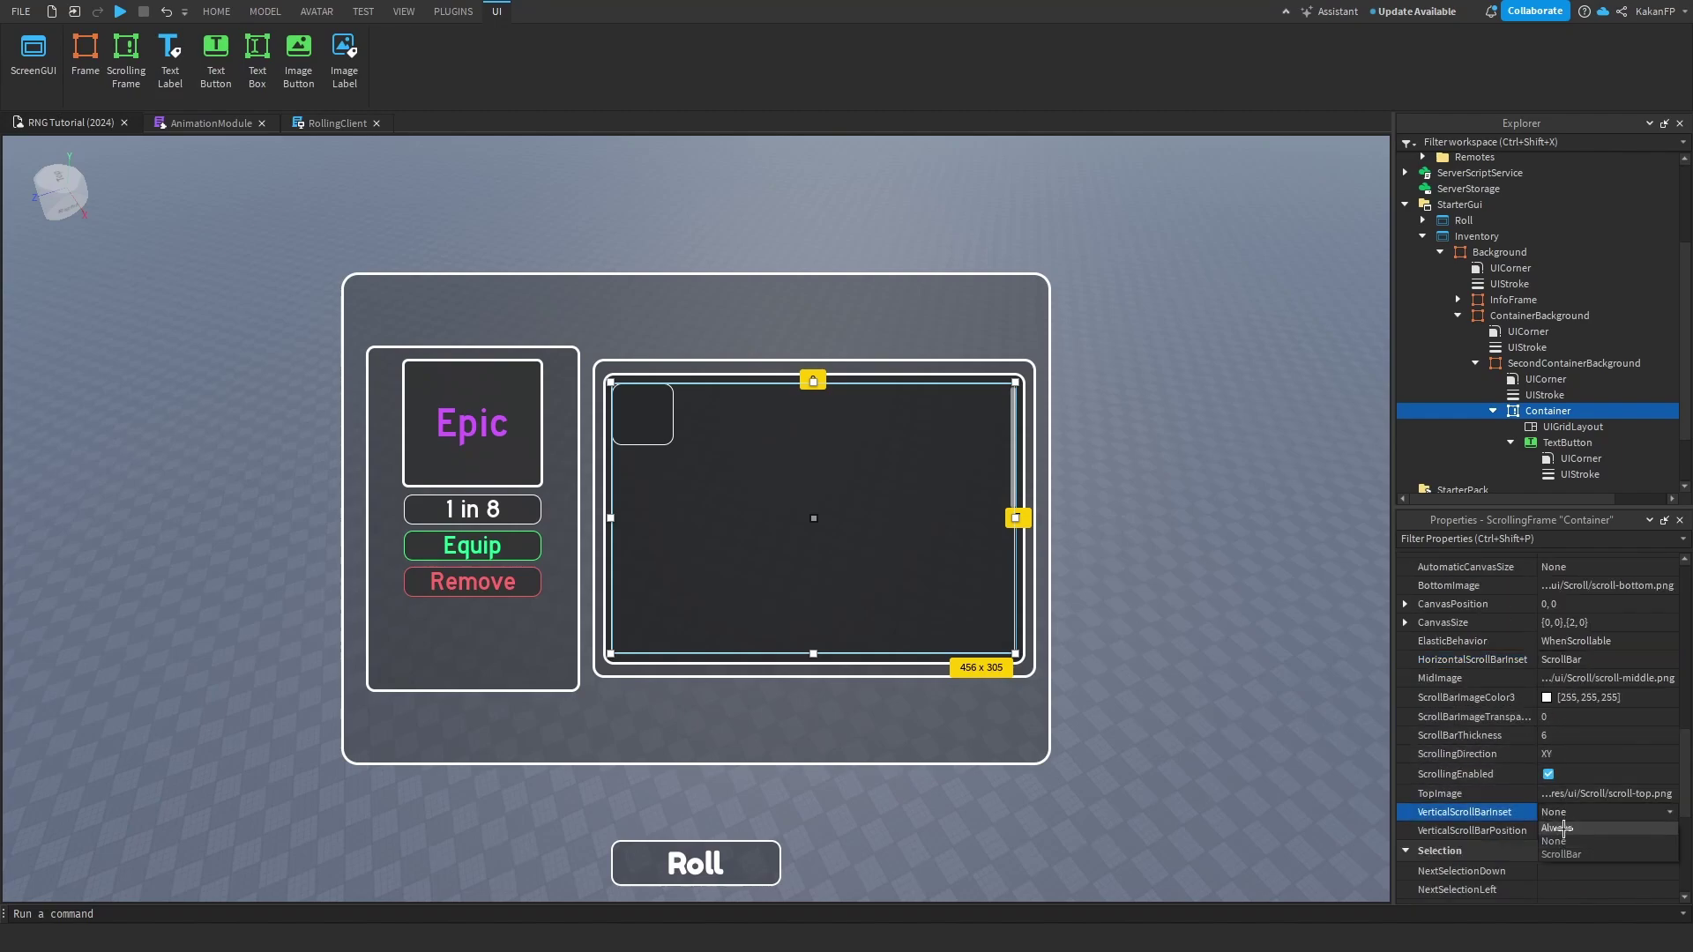
key(ctrl+z)
click(1568, 442)
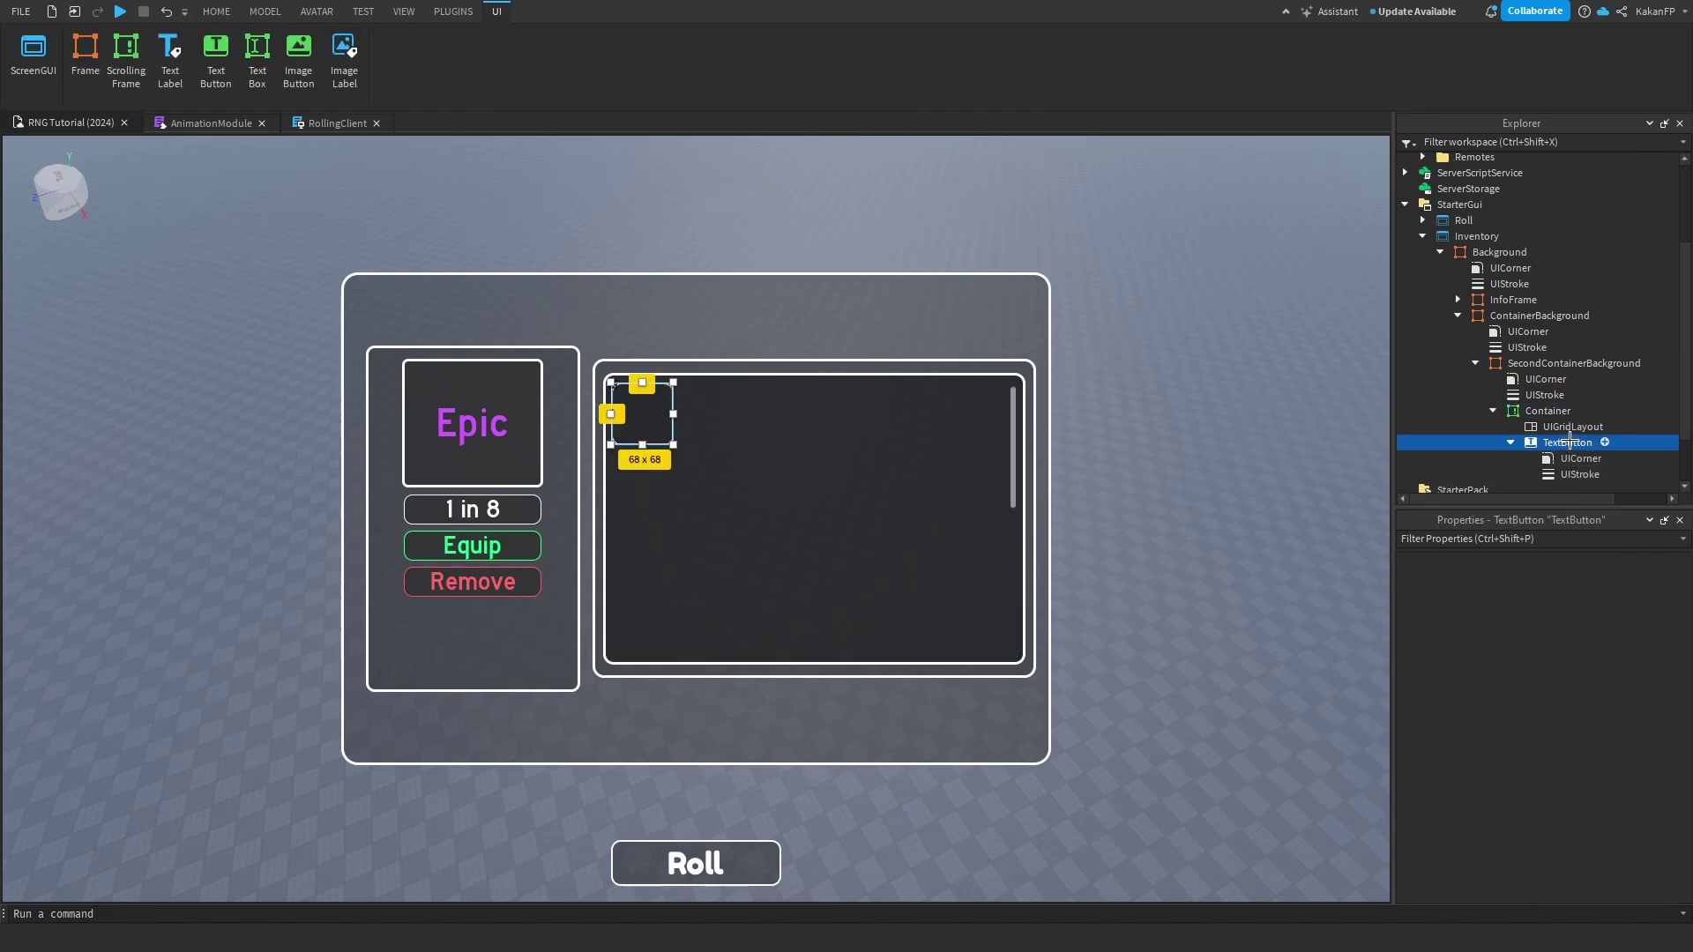
Duplicate the TextButton slot to fill the Container grid.
click(1572, 427)
click(1549, 411)
click(1567, 442)
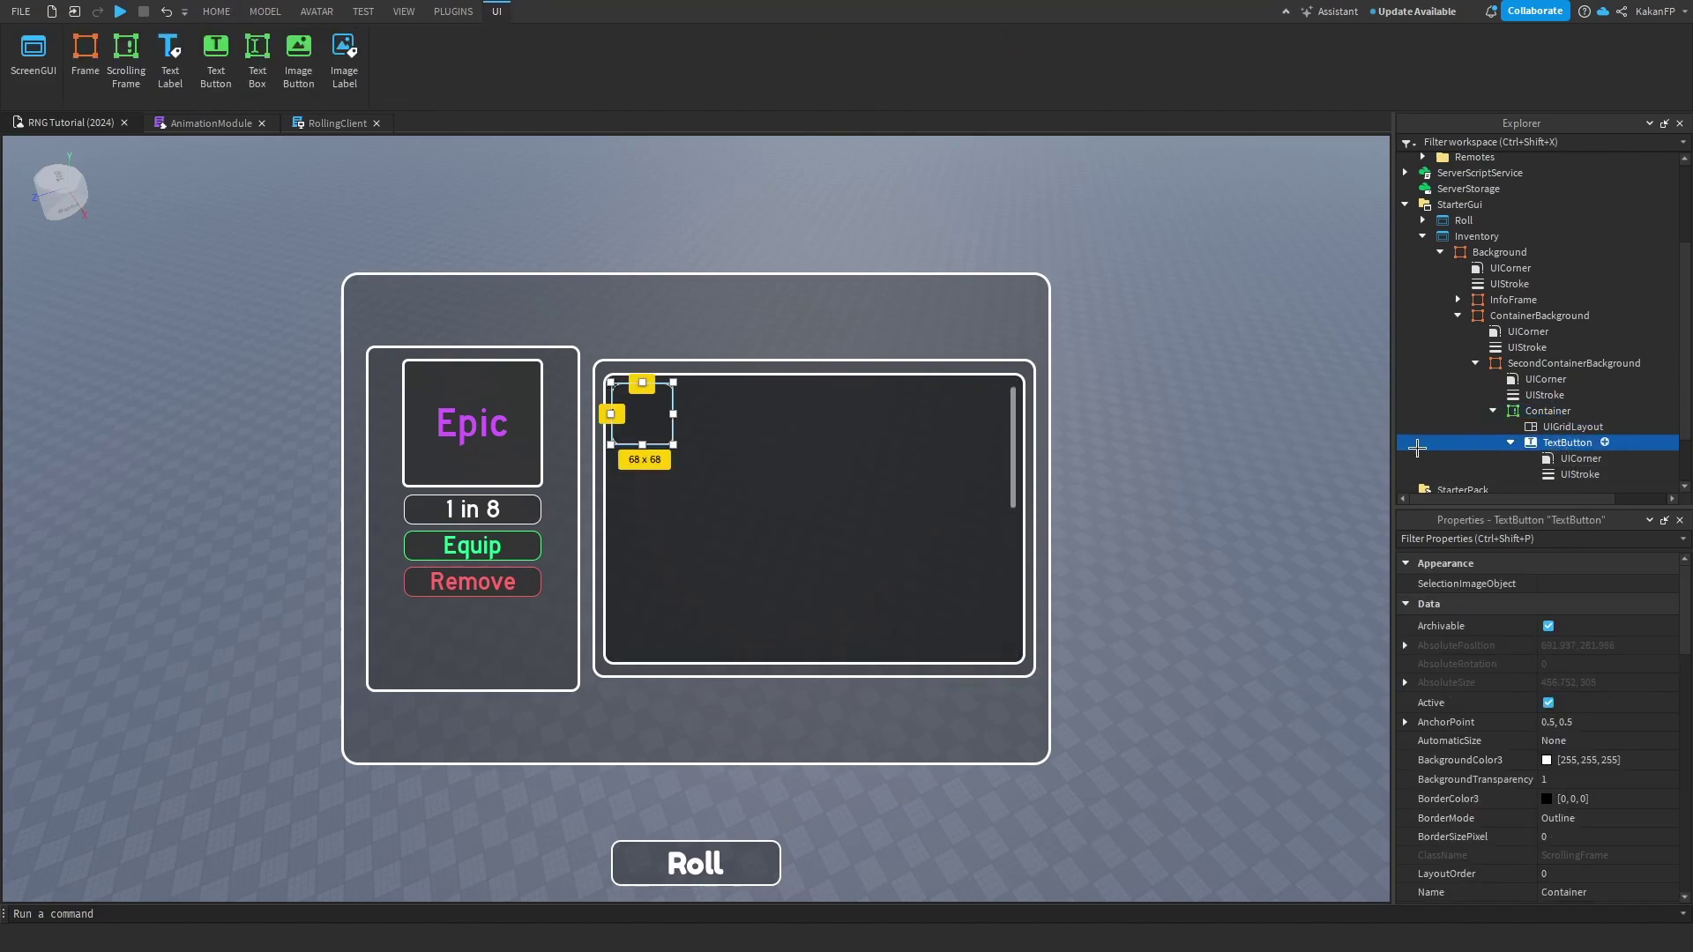
key(ctrl+d)
key(ctrl+d)
key(ctrl+d)
key(ctrl+d)
key(ctrl+d)
key(ctrl+d)
key(ctrl+d)
key(ctrl+d)
key(ctrl+d)
key(ctrl+d)
click(1247, 405)
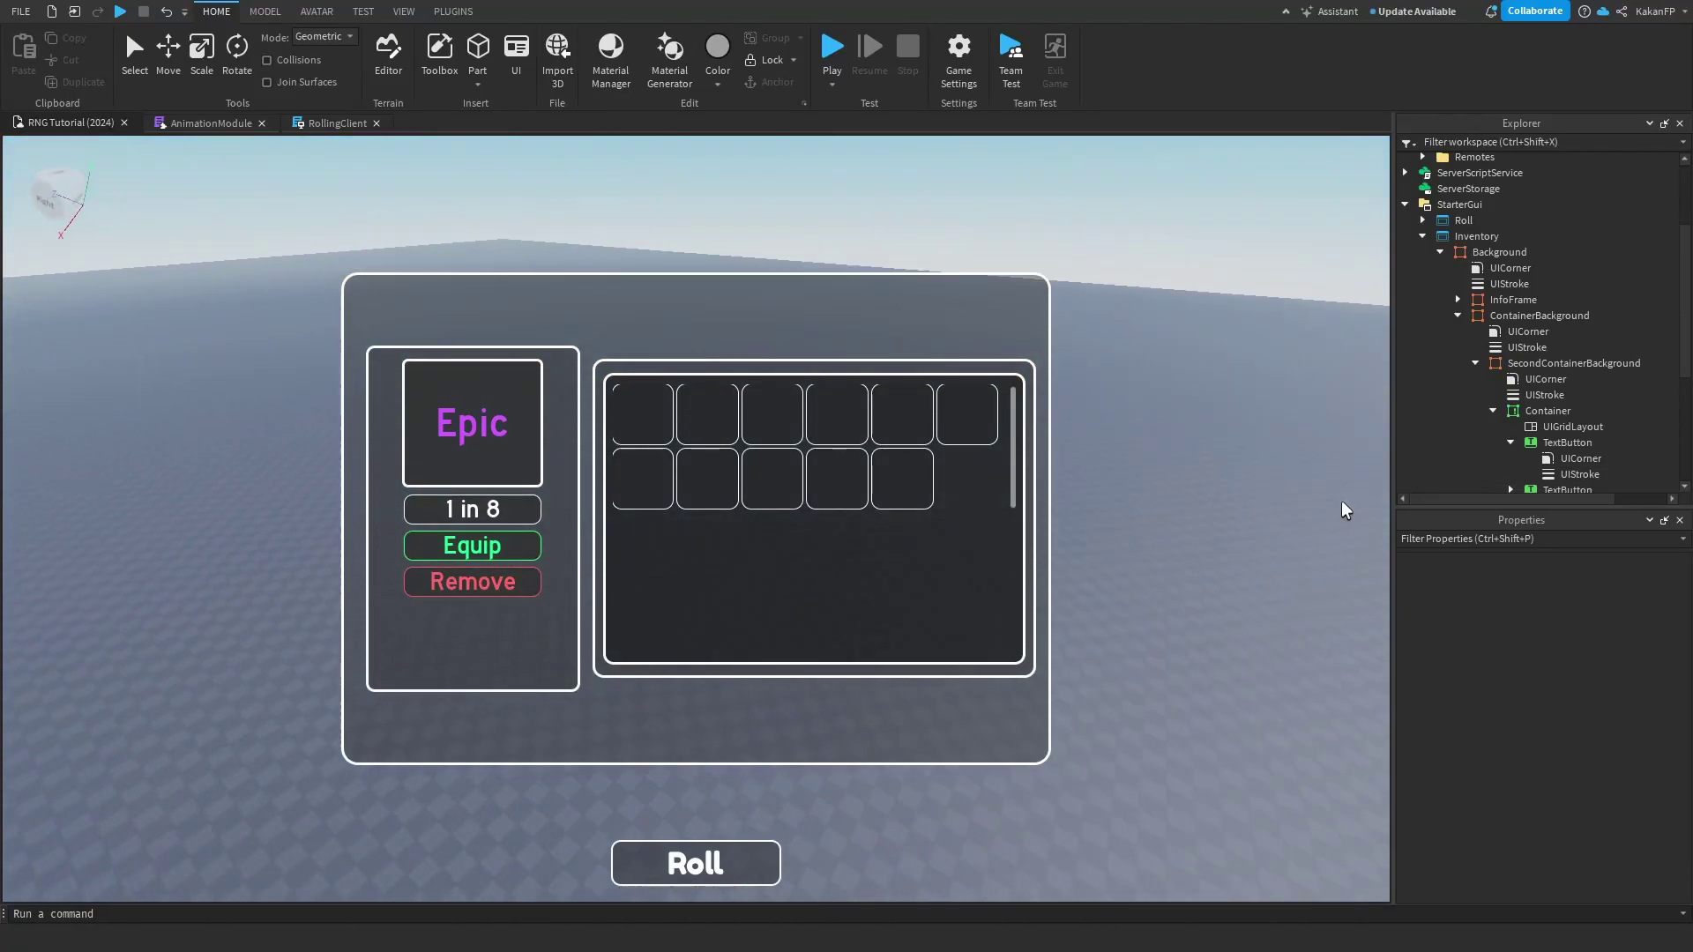
Set the grid's horizontal CellPadding to offset 0 and scale 0.05, after trying 0.2 and 0.03.
click(1573, 426)
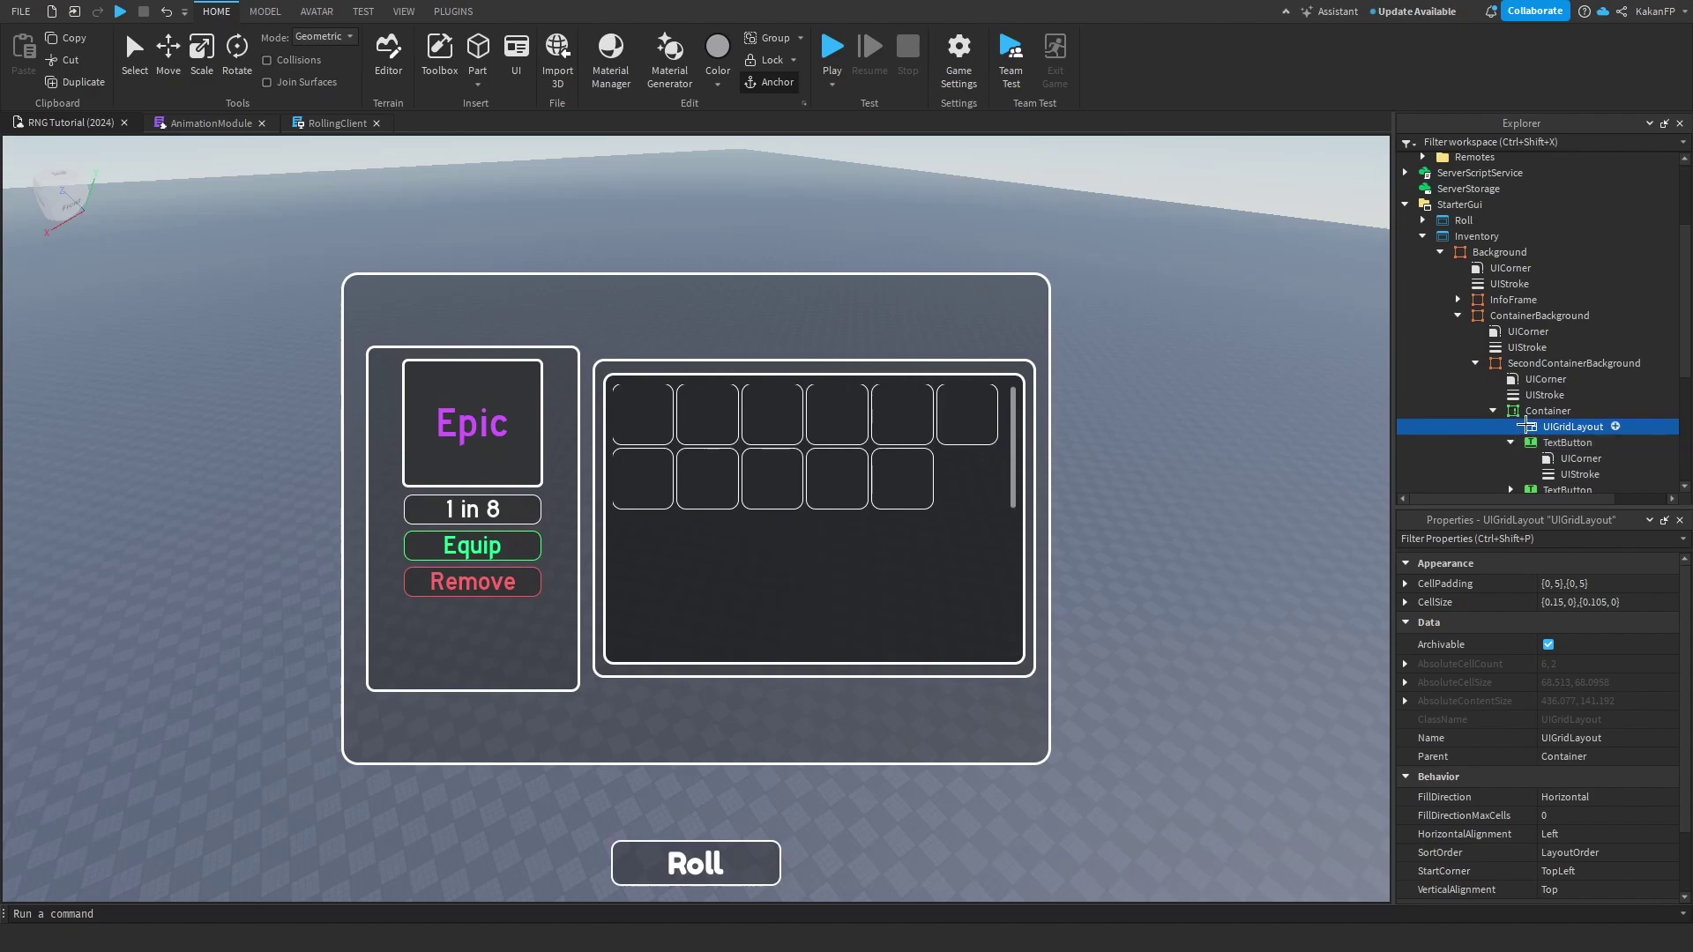
click(1406, 584)
click(1423, 602)
click(1476, 605)
click(1583, 640)
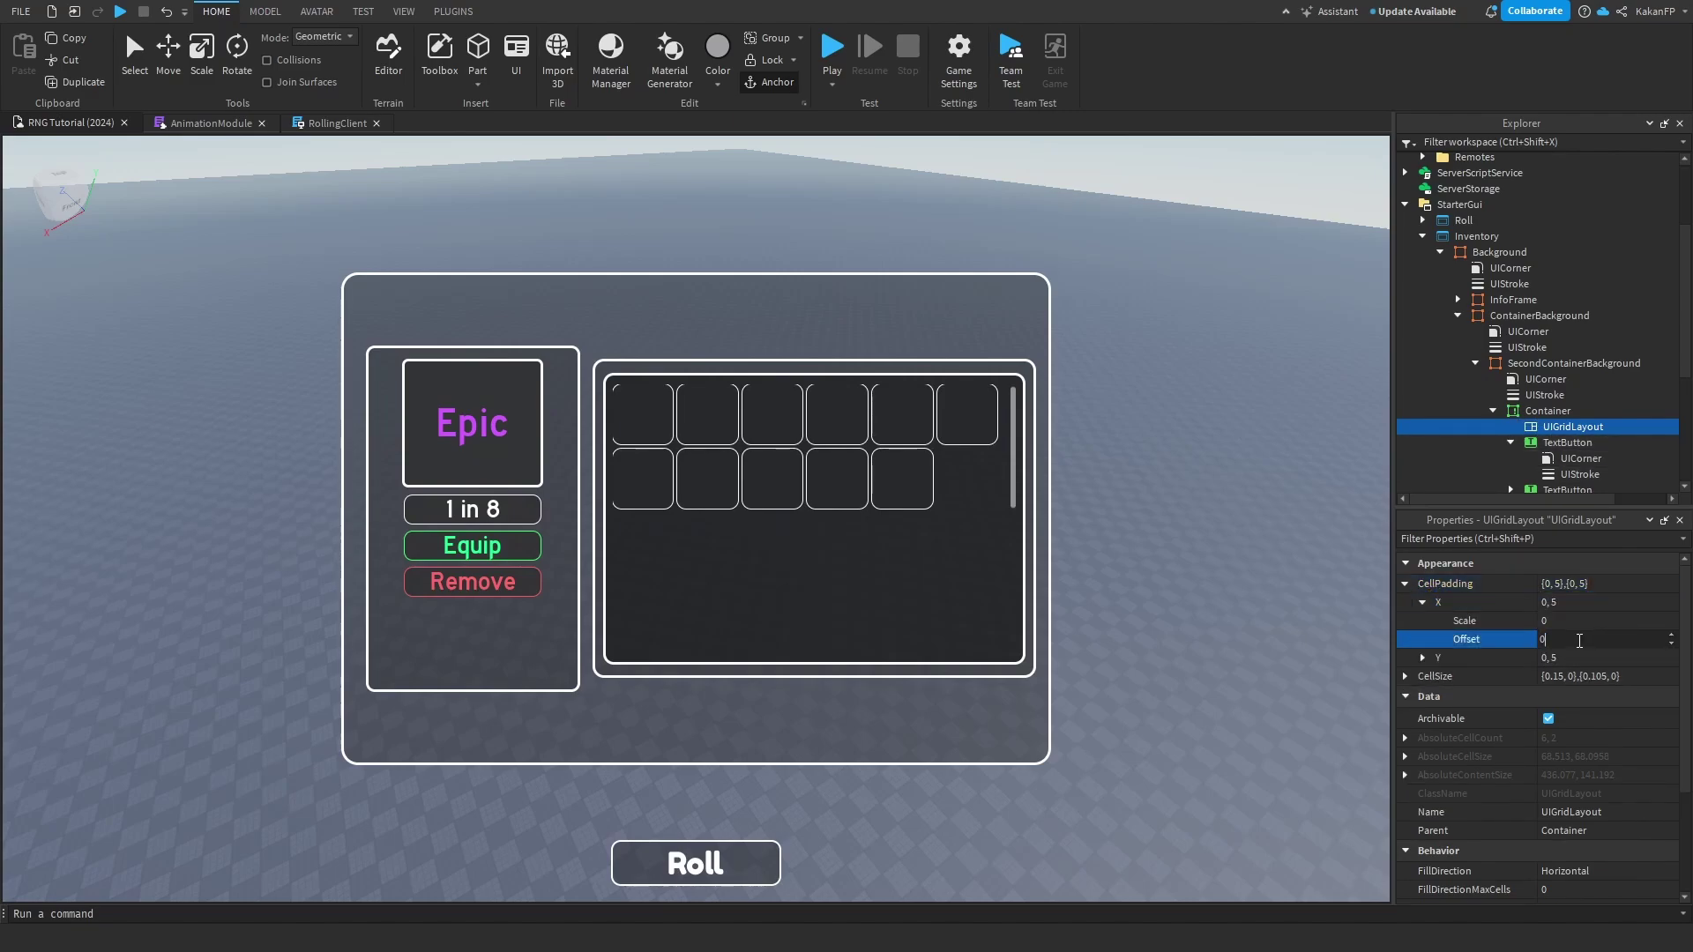
key(Return)
click(1580, 622)
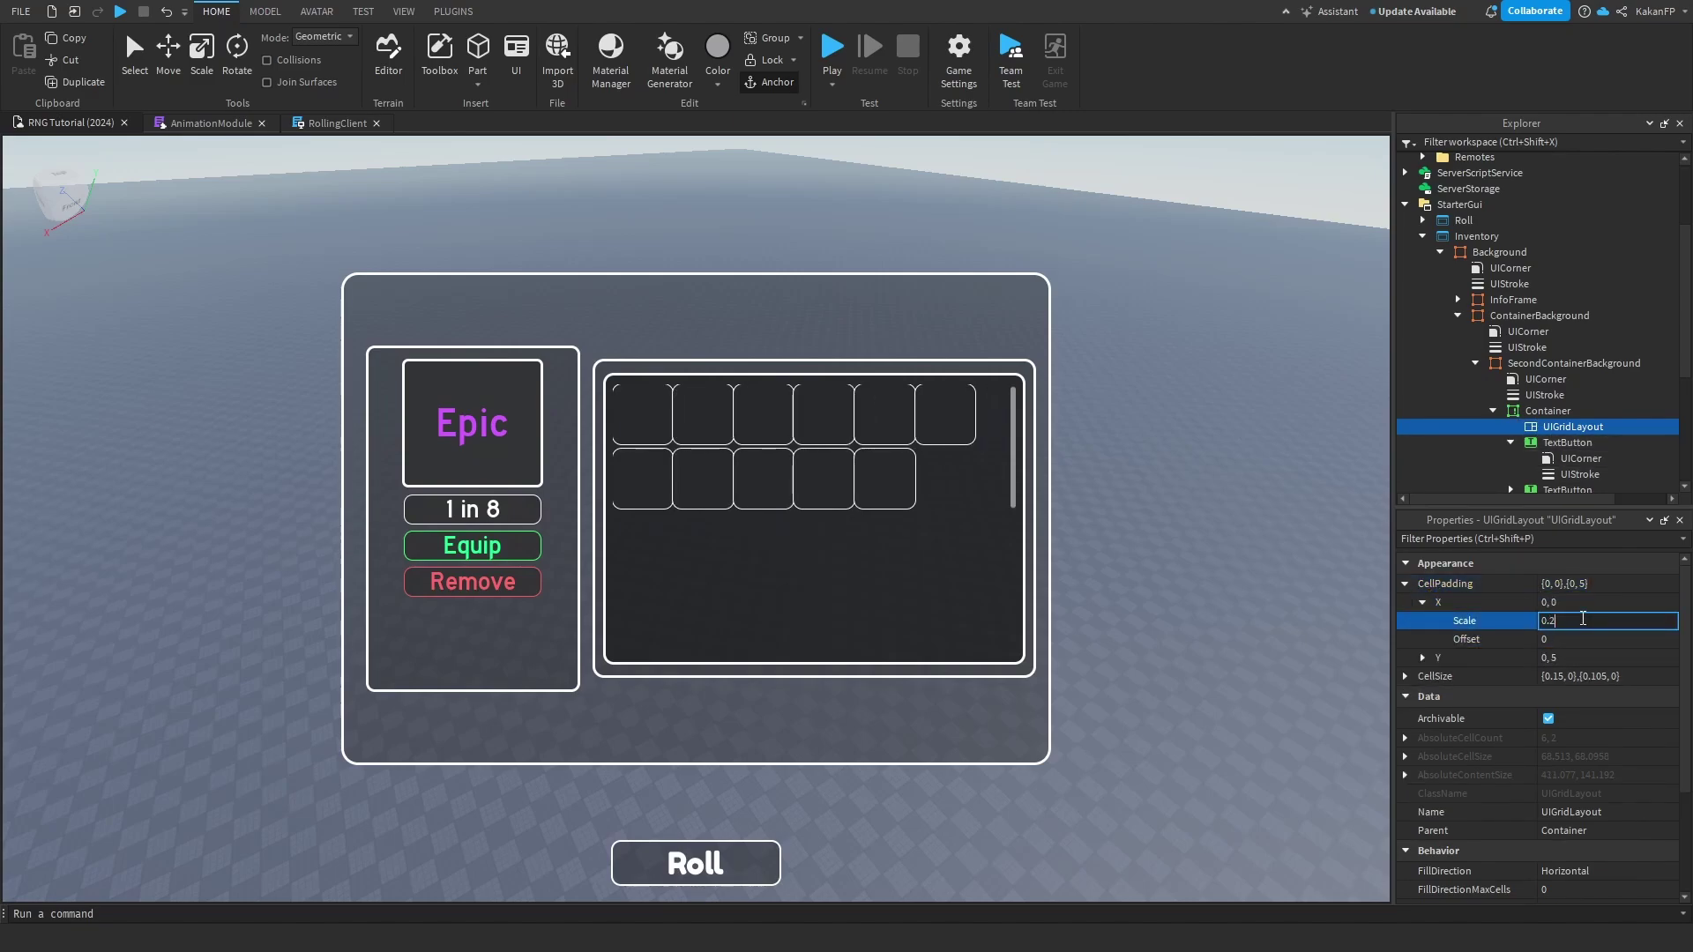
text(0.2)
key(Return)
click(1599, 623)
text(0.)
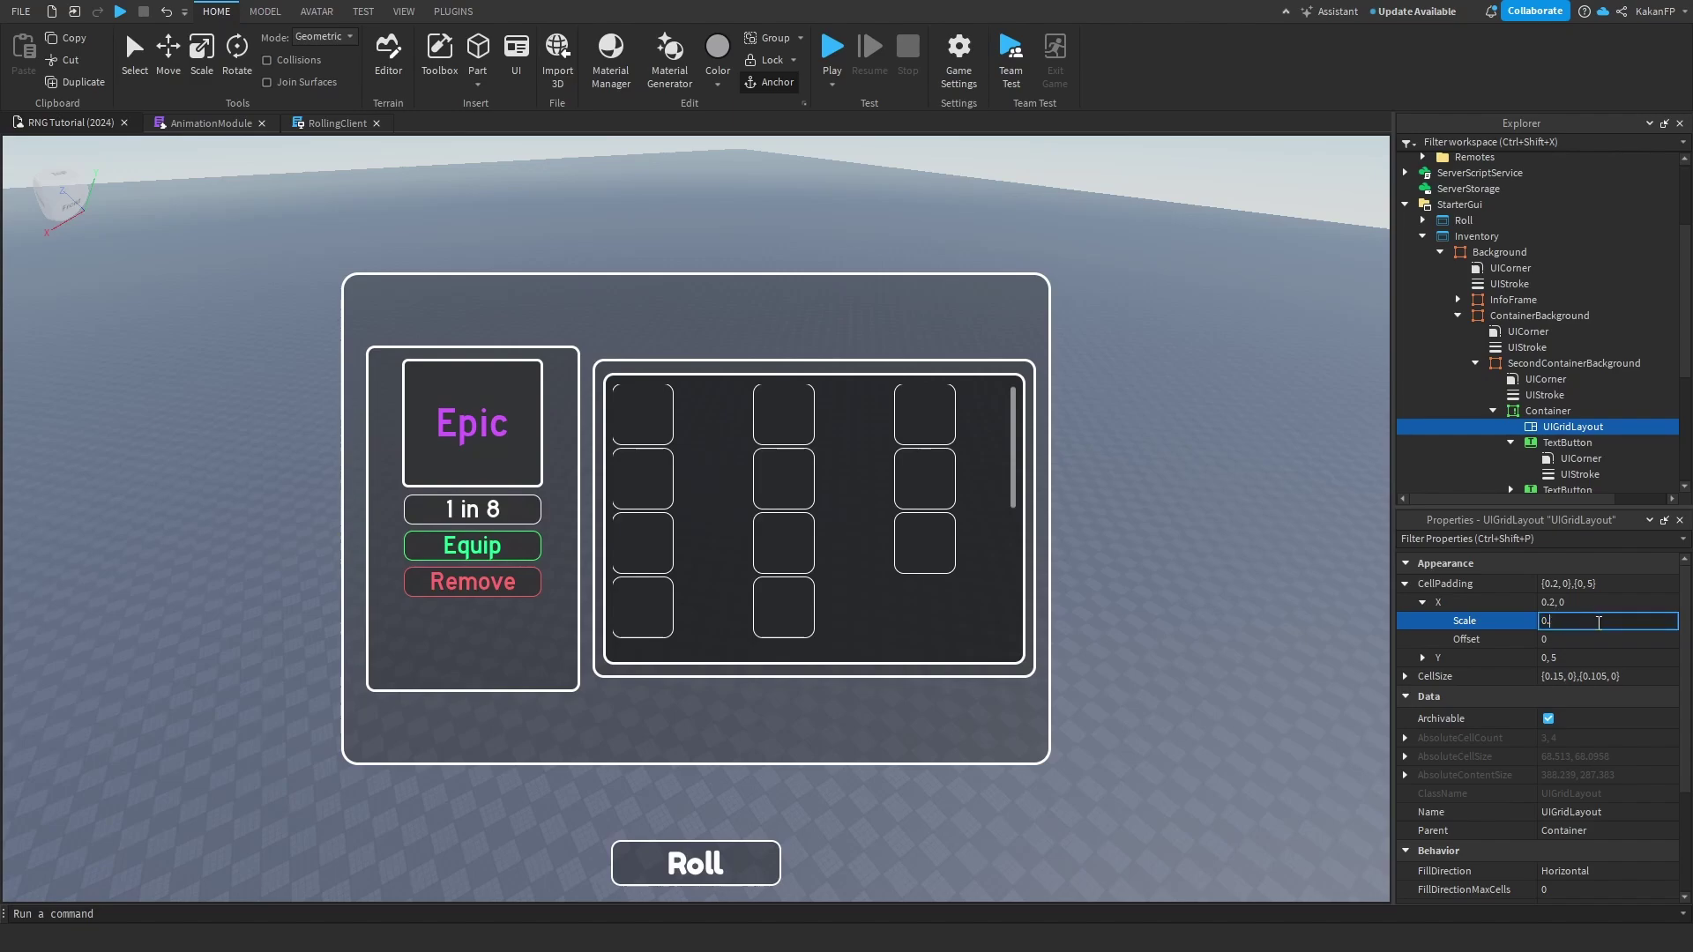
text(05)
key(Return)
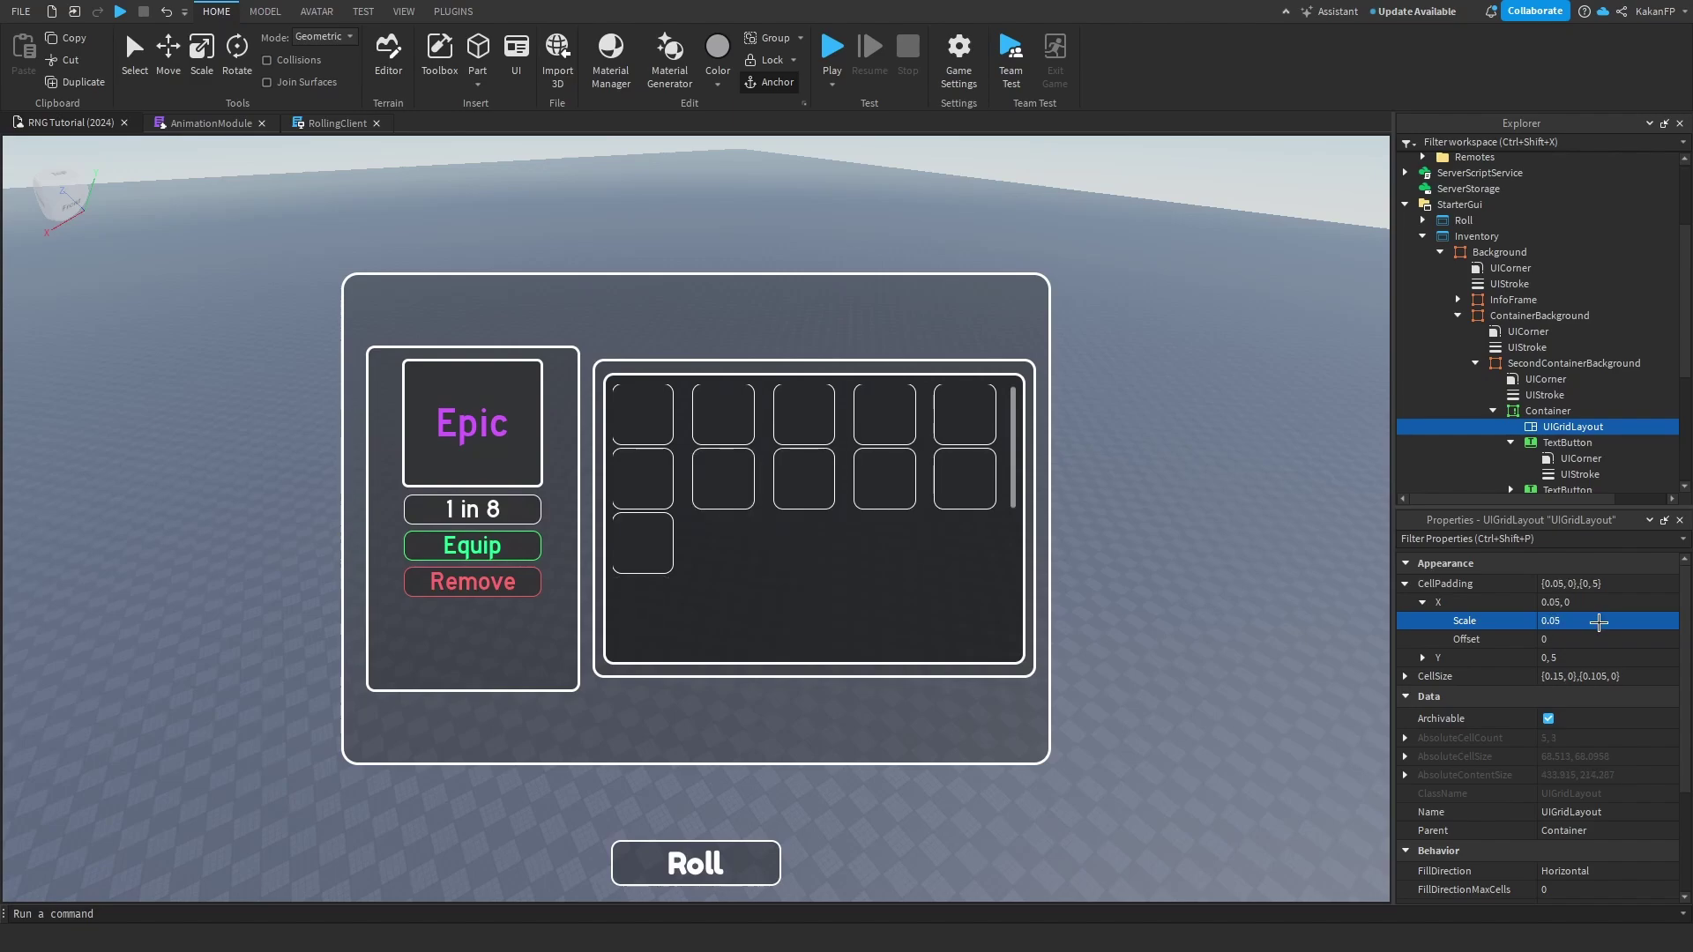
key(Return)
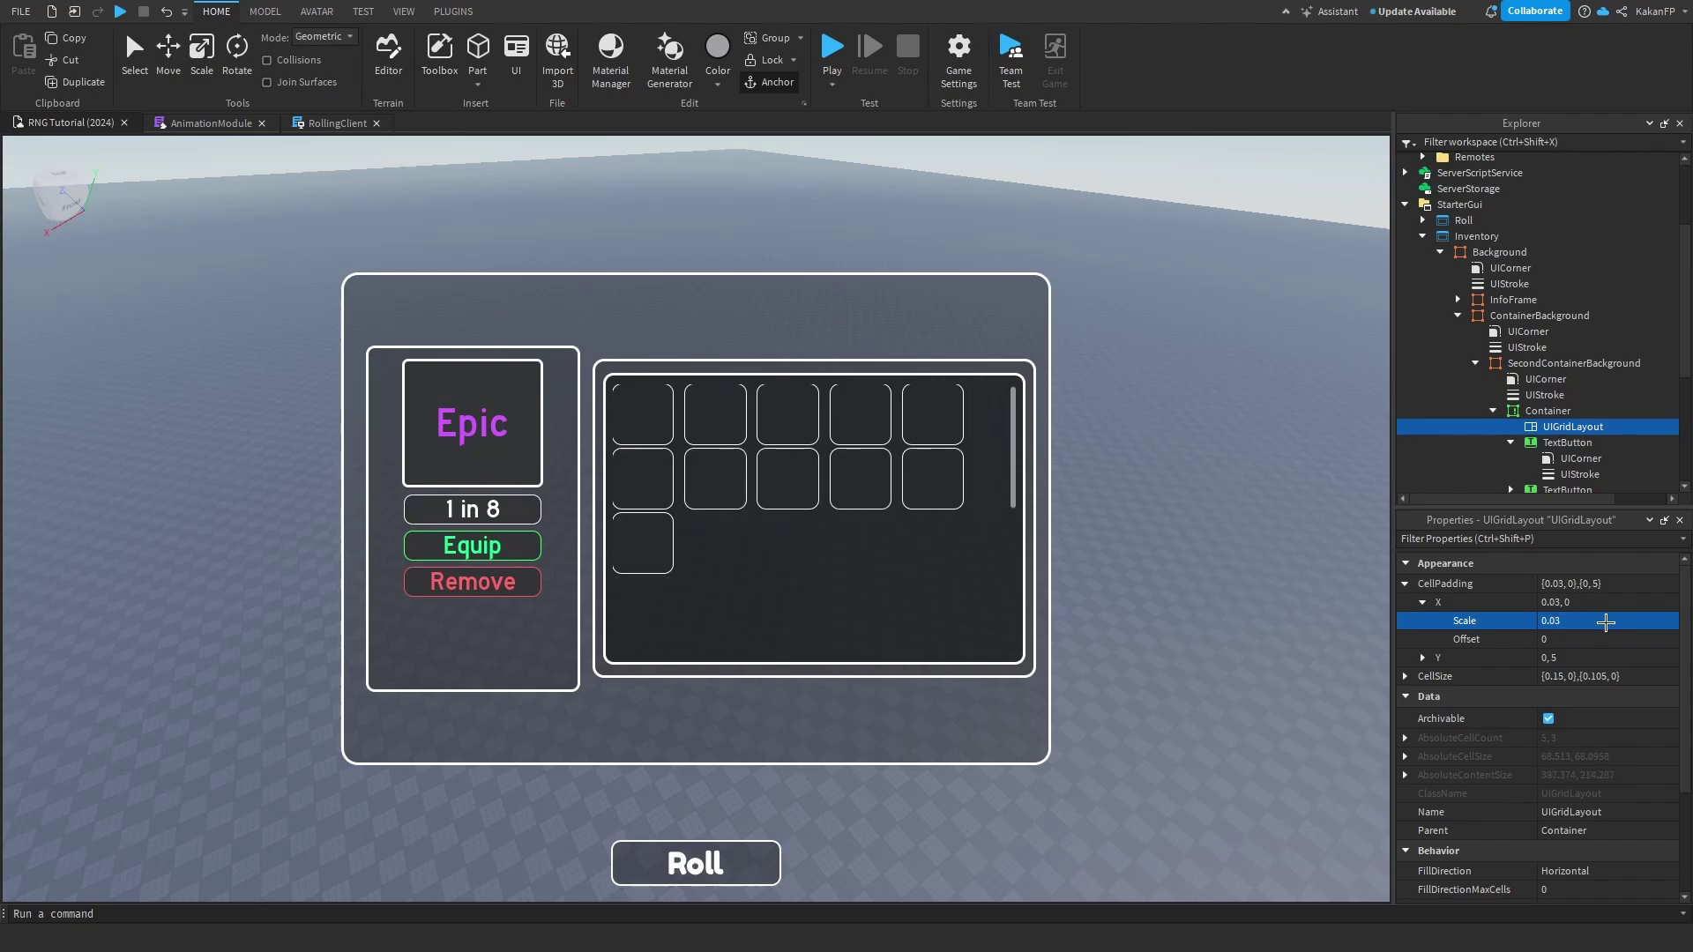
key(BackSpace)
text(5)
key(Return)
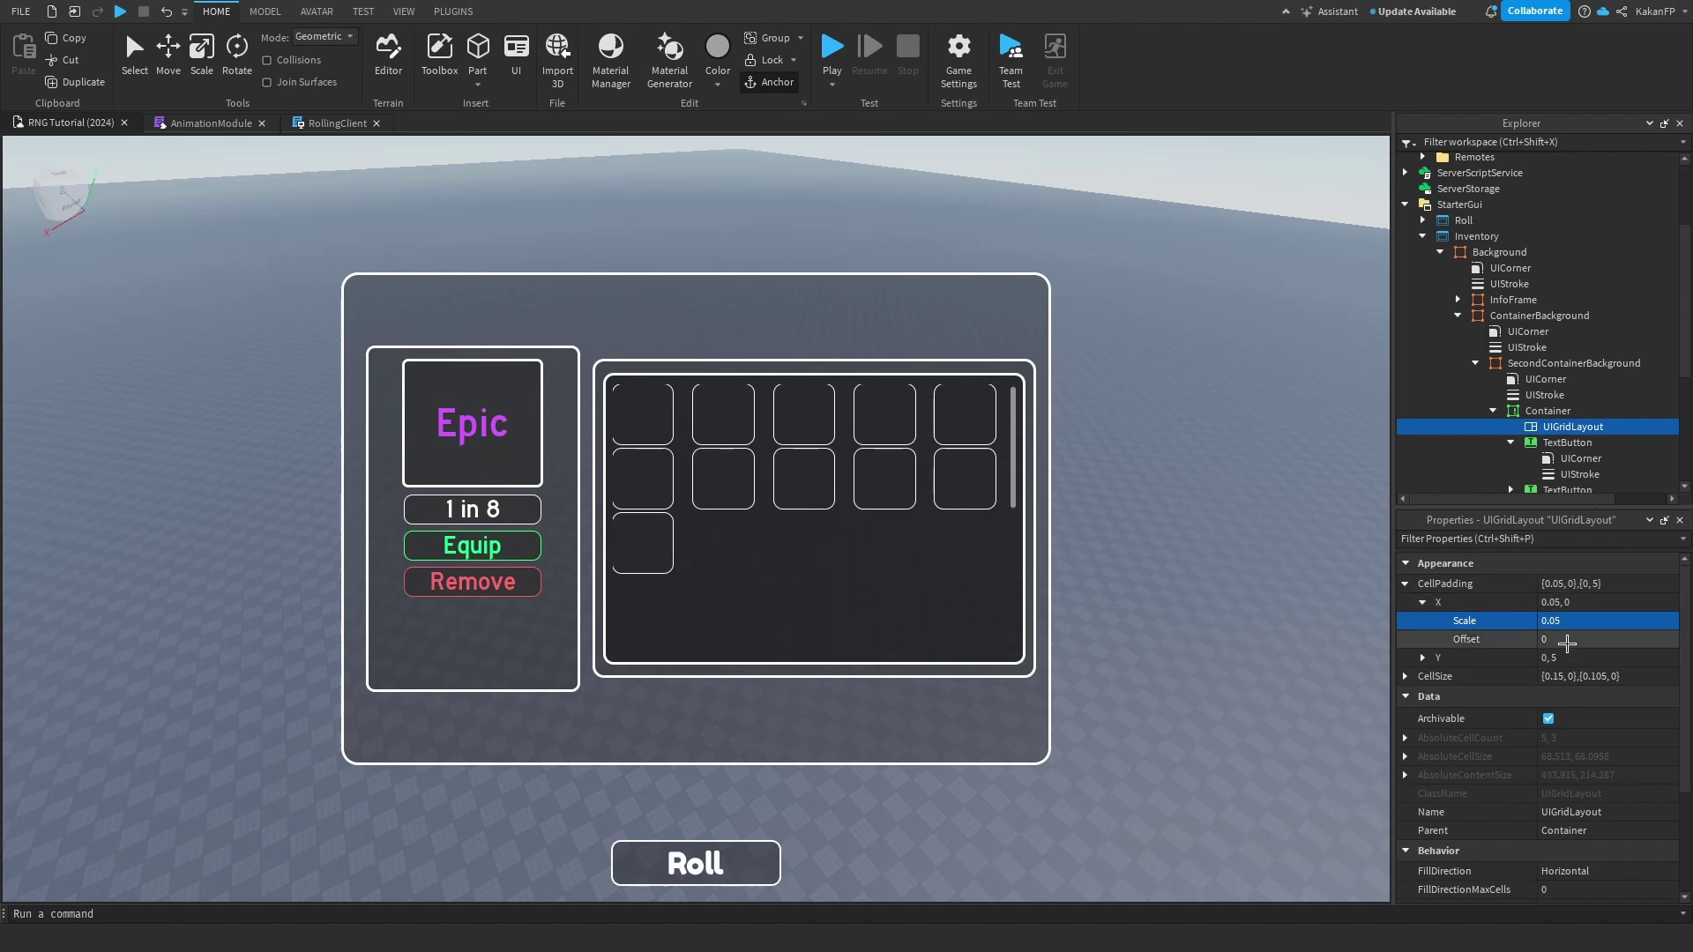
Set the vertical CellPadding to offset 0 and scale 0.02.
double_click(1491, 658)
click(1569, 694)
text(0)
key(Return)
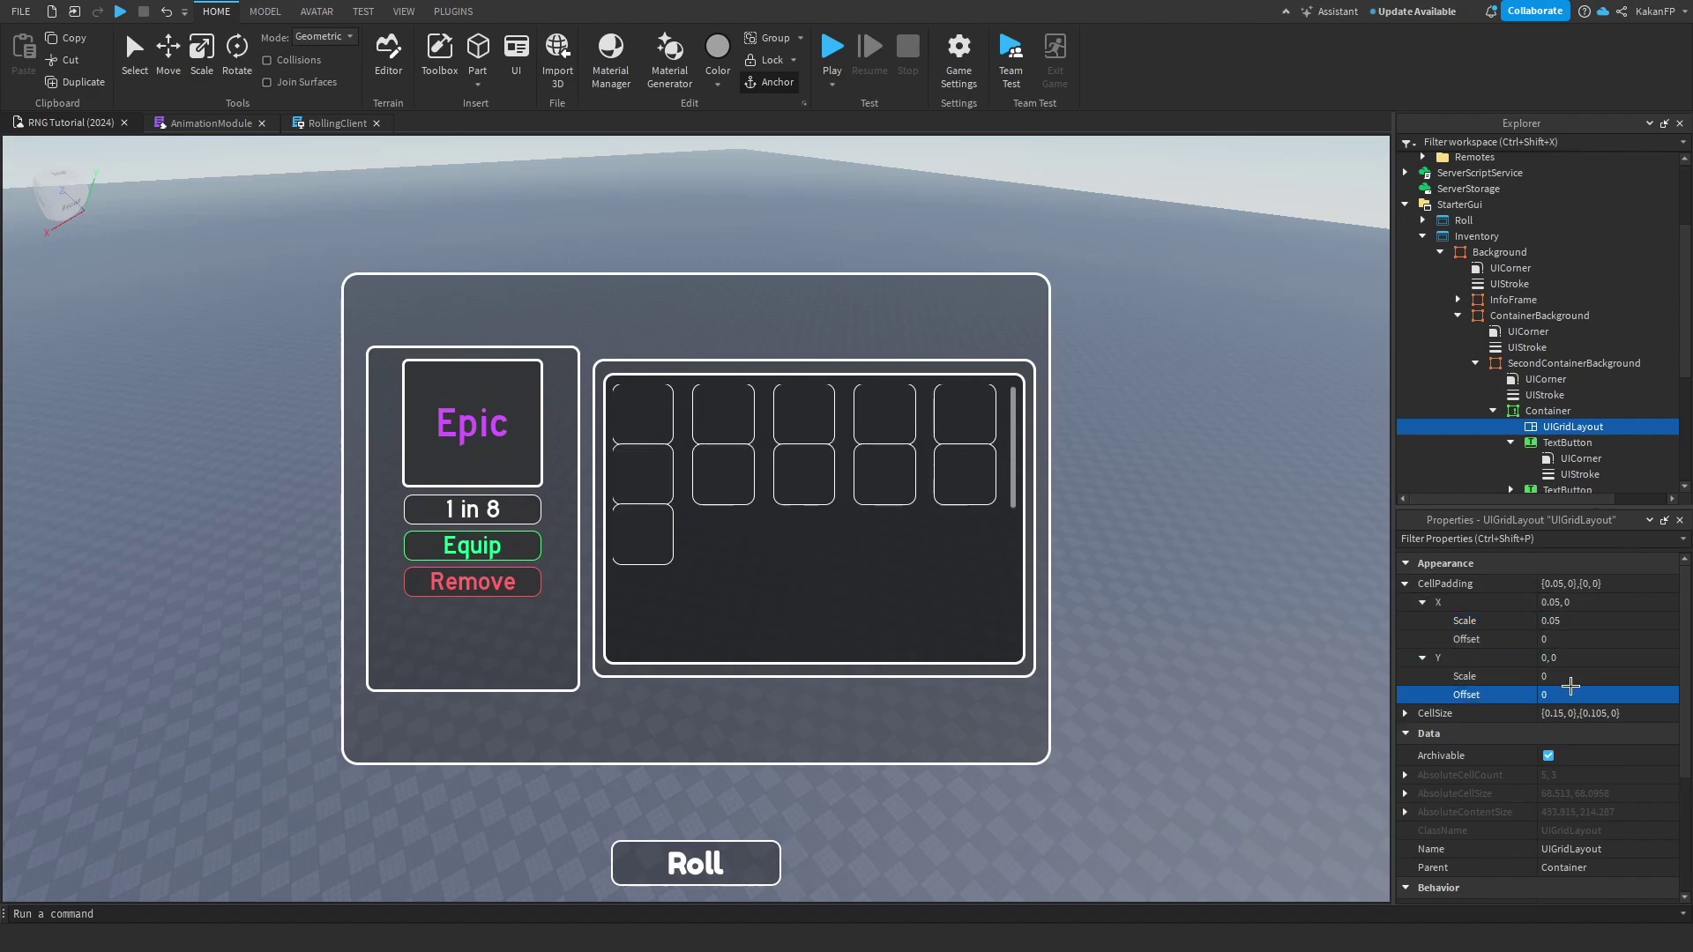
click(1571, 676)
text(.0)
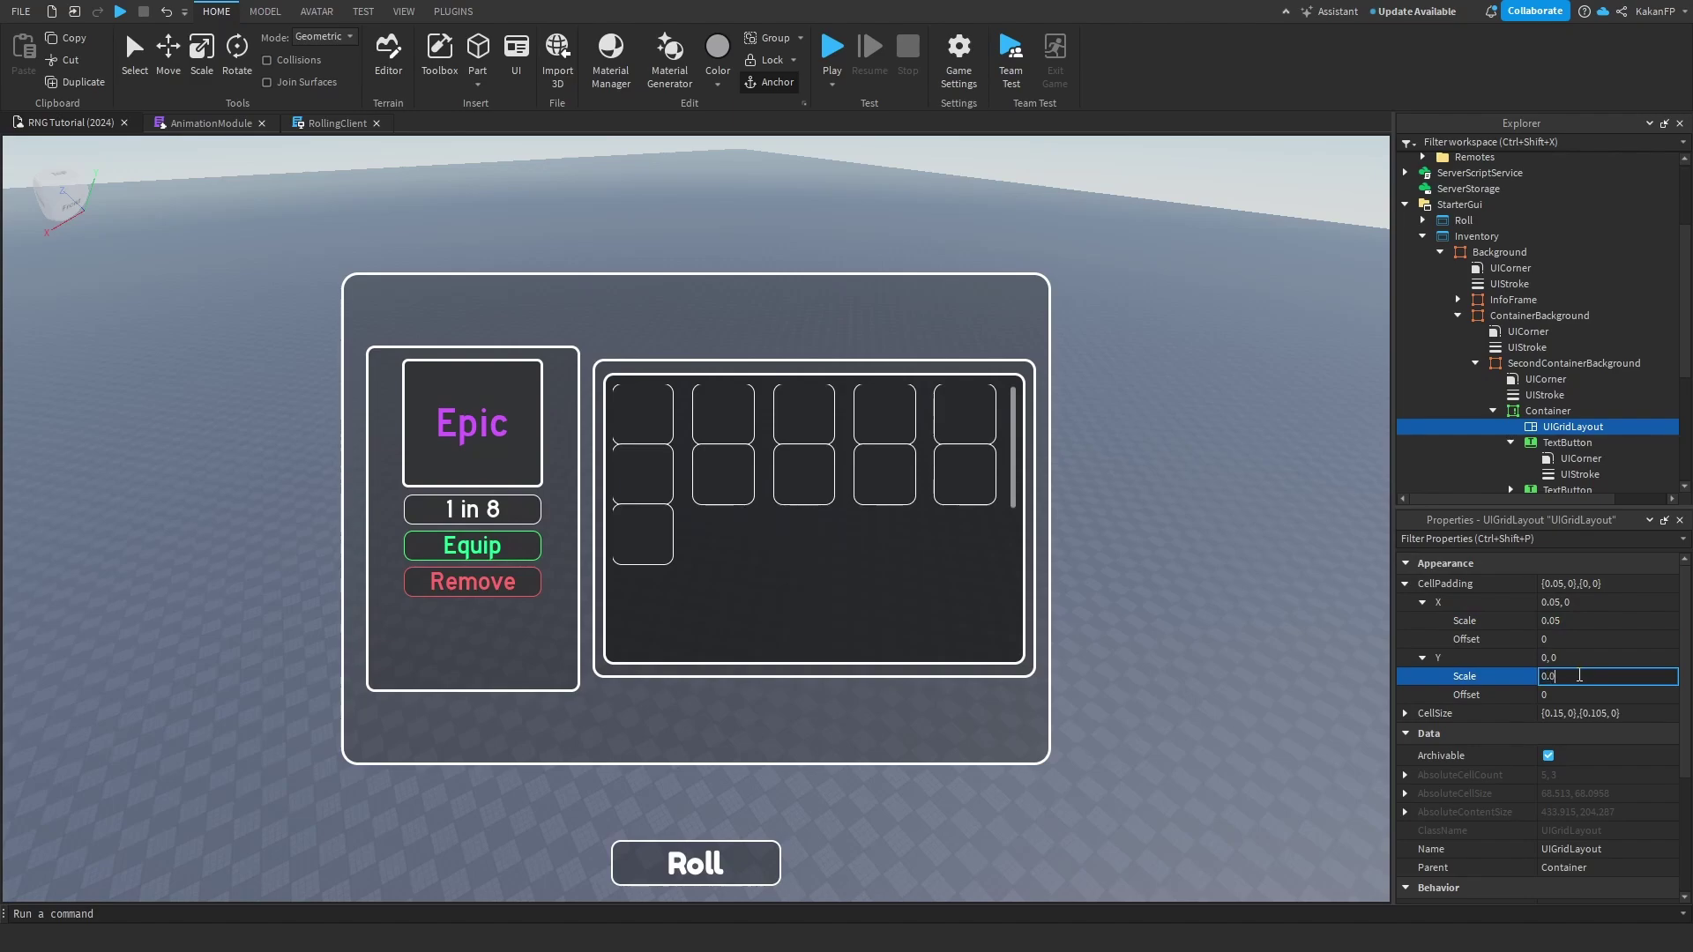
text(2)
key(Return)
right_drag(1193, 510, 1193, 510)
click(1193, 511)
click(1522, 426)
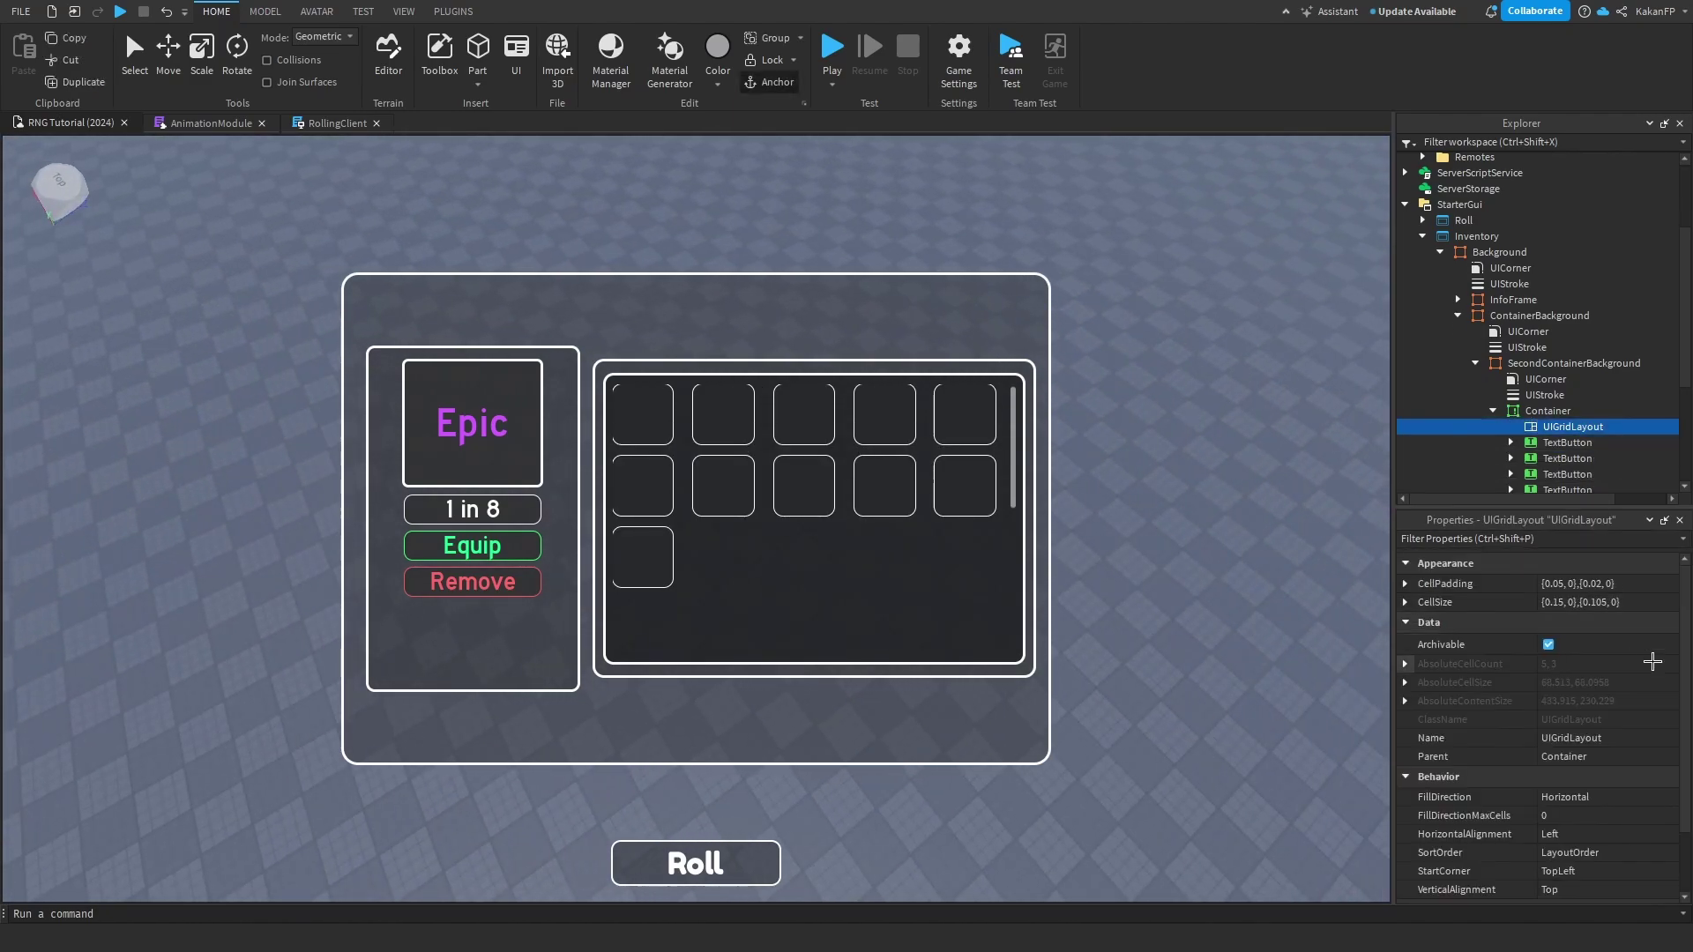
Set the UIGridLayout's HorizontalAlignment to Center.
scroll(1557, 767, down, 2)
click(1554, 782)
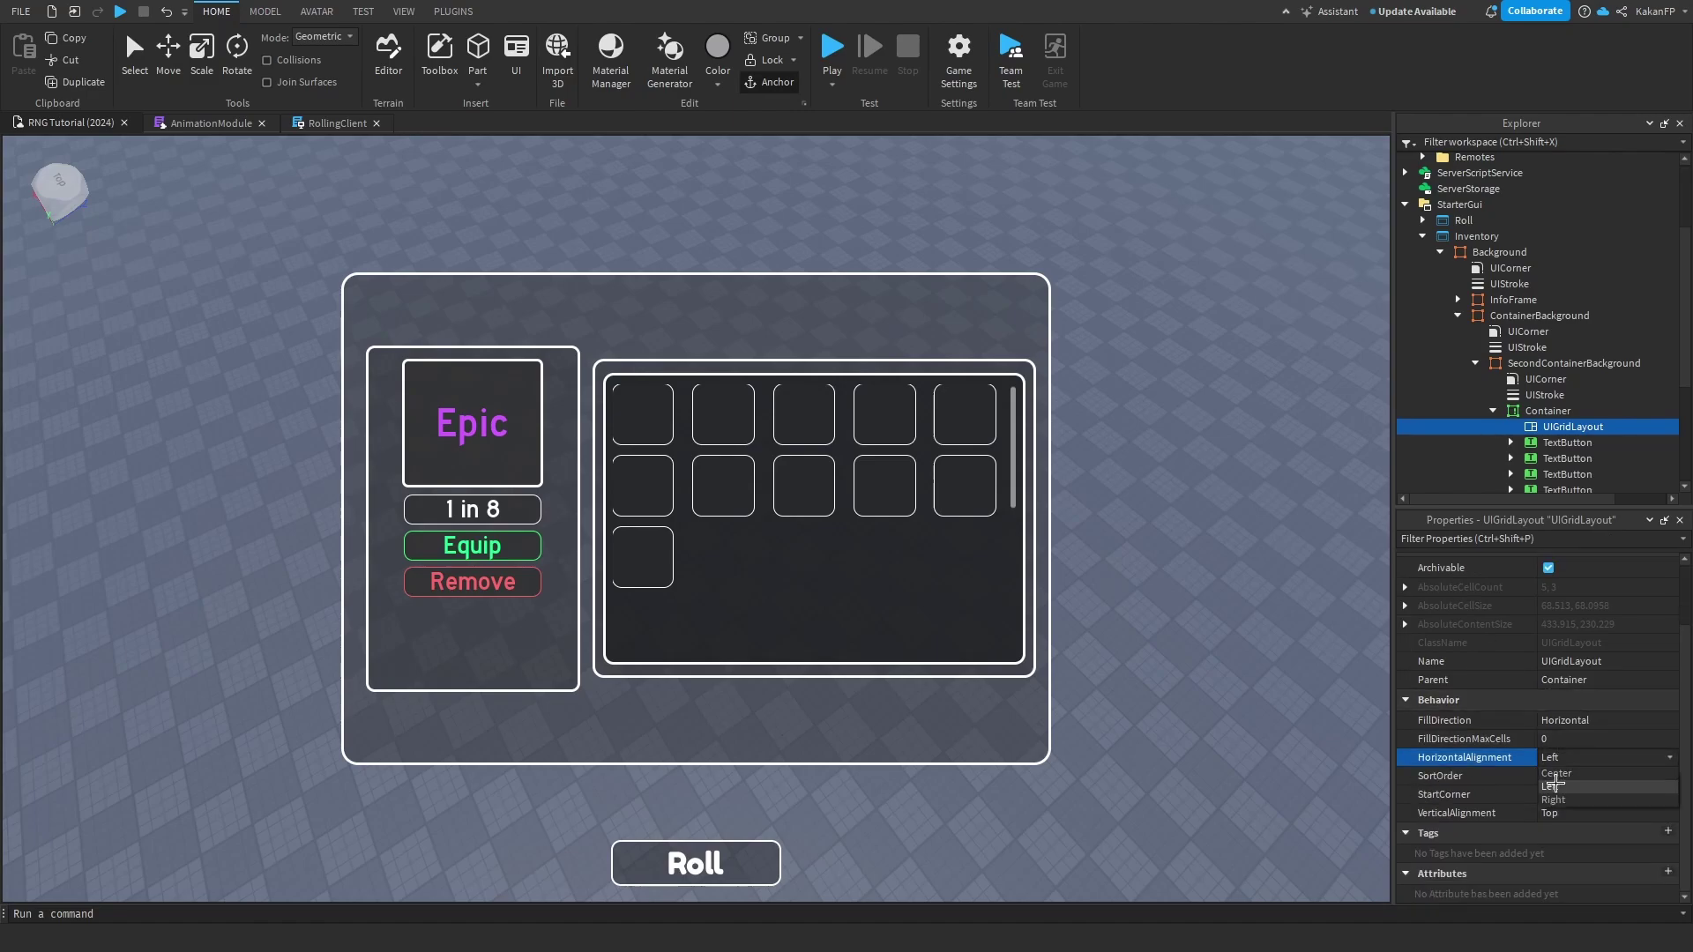
click(1560, 774)
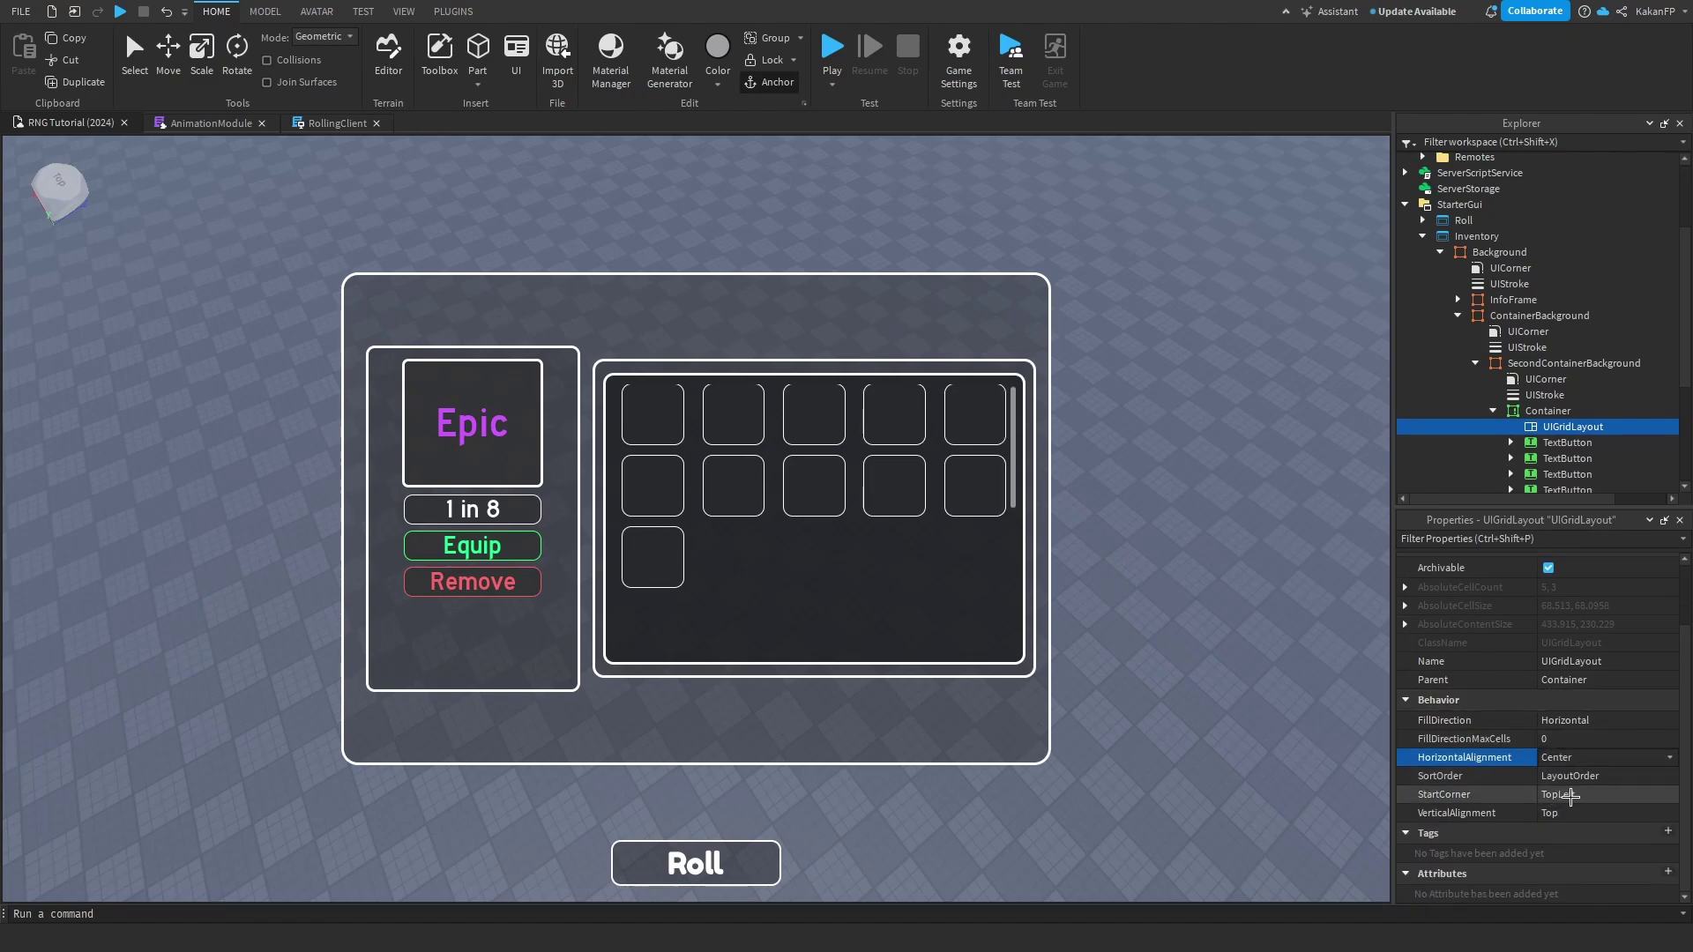
click(1226, 524)
right_drag(1226, 524, 1243, 538)
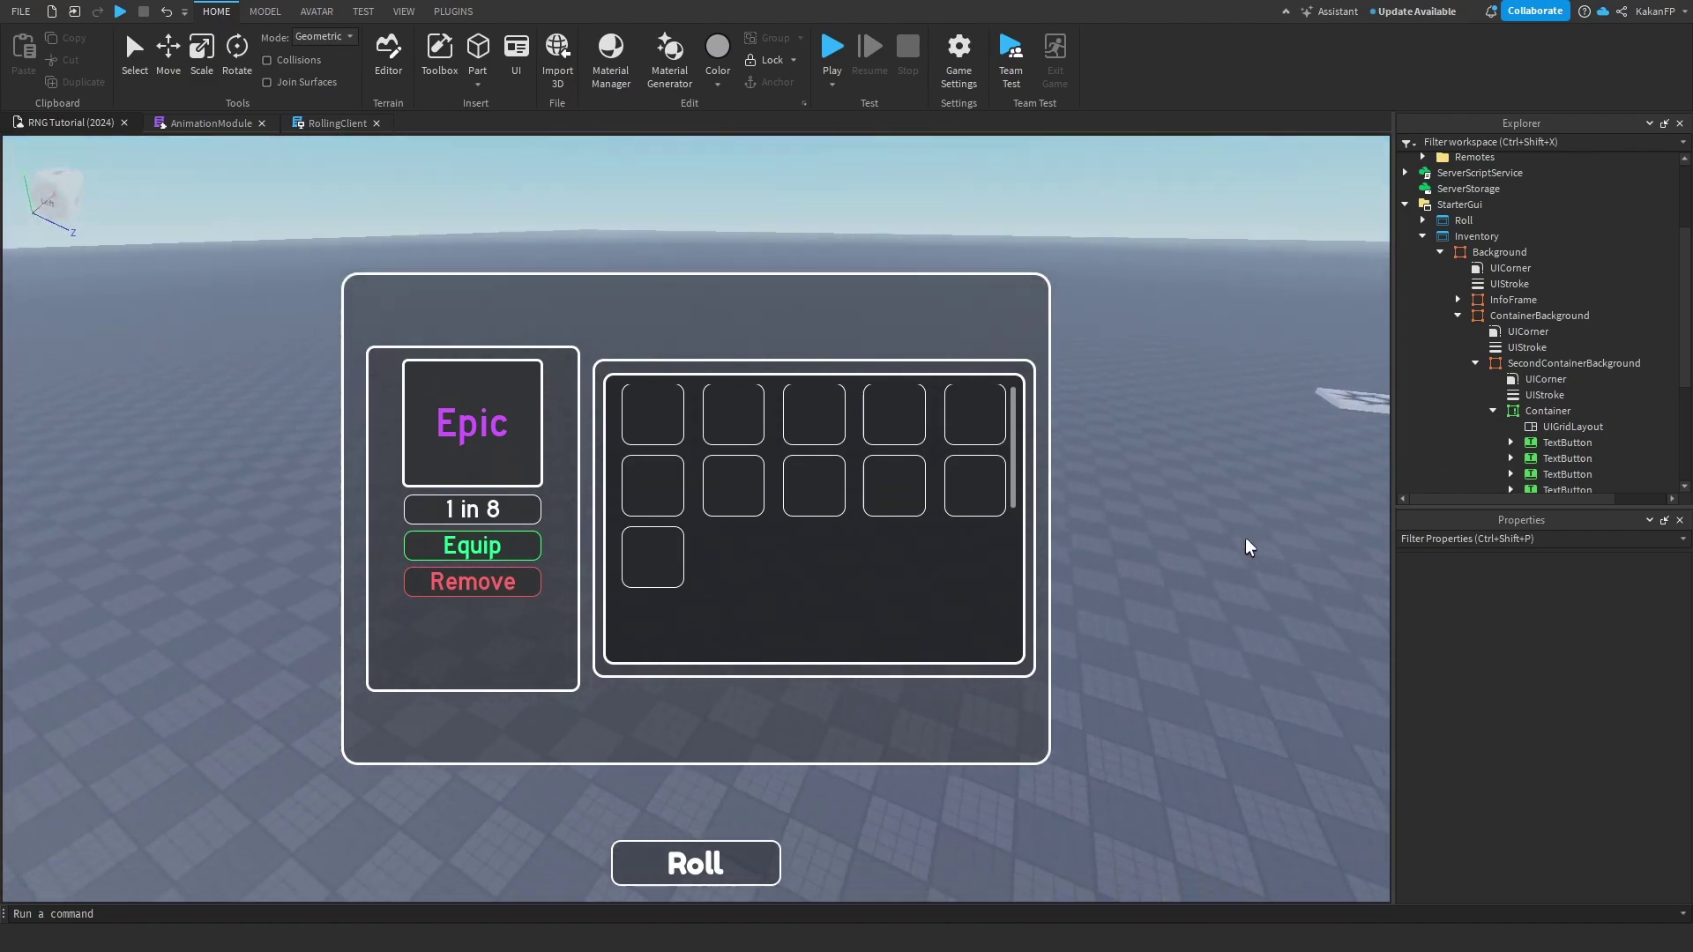
right_drag(735, 402, 736, 401)
right_drag(1240, 416, 1240, 416)
Delete the extra TextButton slots from the grid, keeping only the first.
scroll(1573, 441, down, 2)
scroll(1571, 441, down, 2)
click(1563, 407)
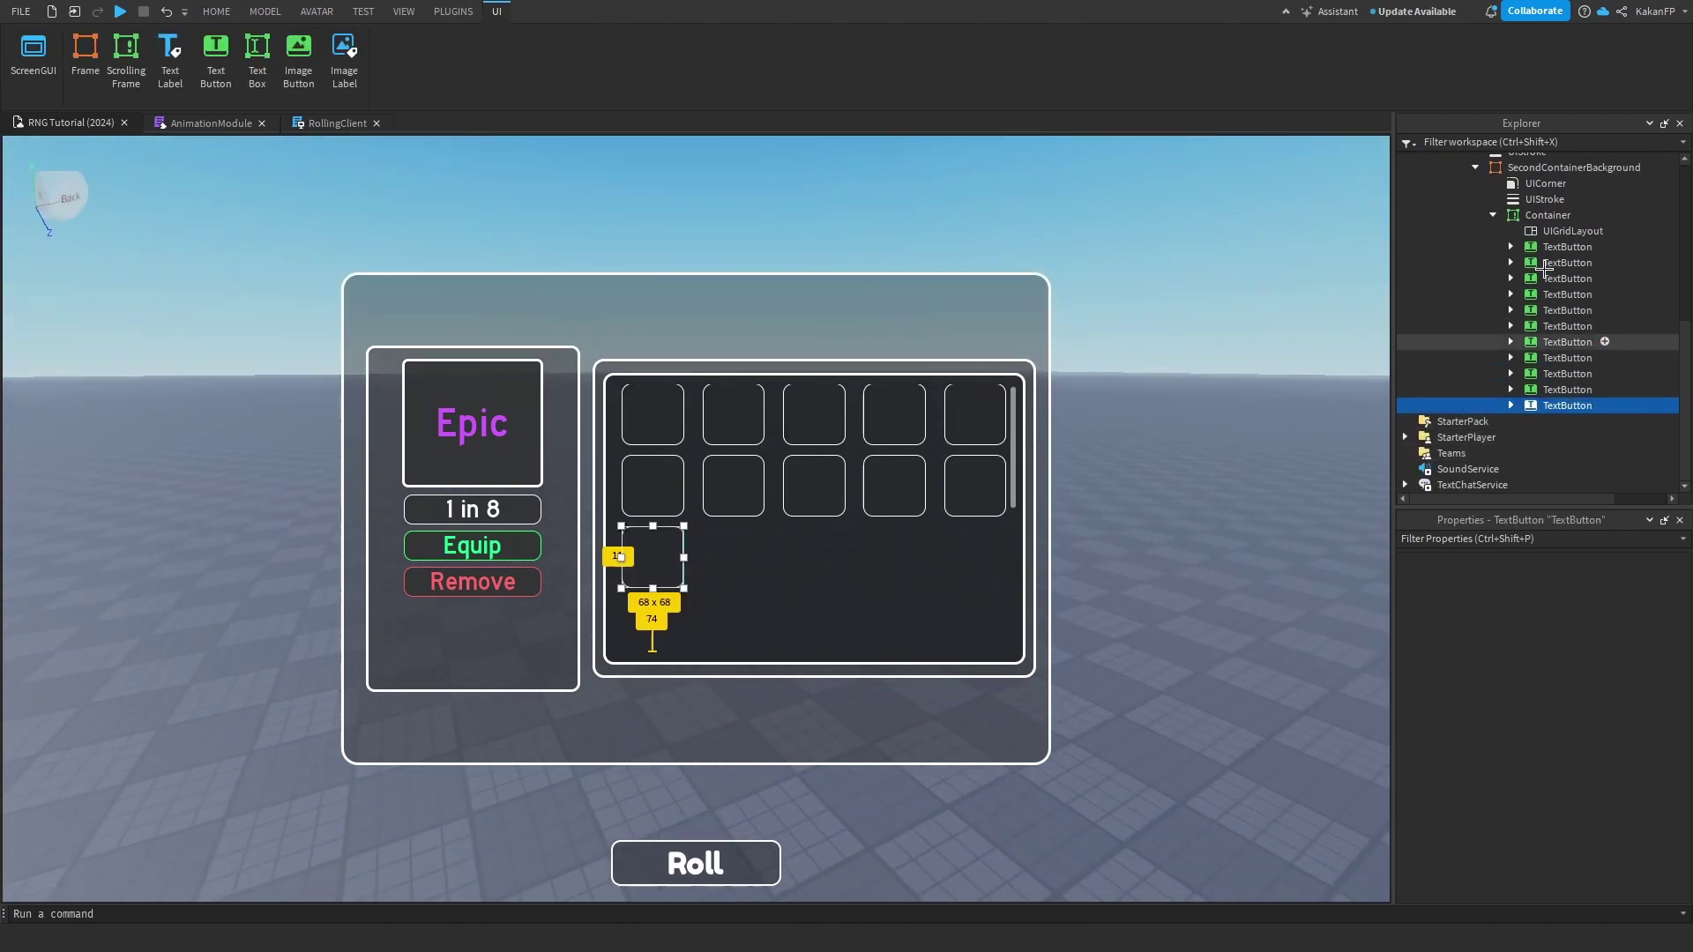
shift+click(1547, 264)
right_click(1550, 264)
click(1480, 379)
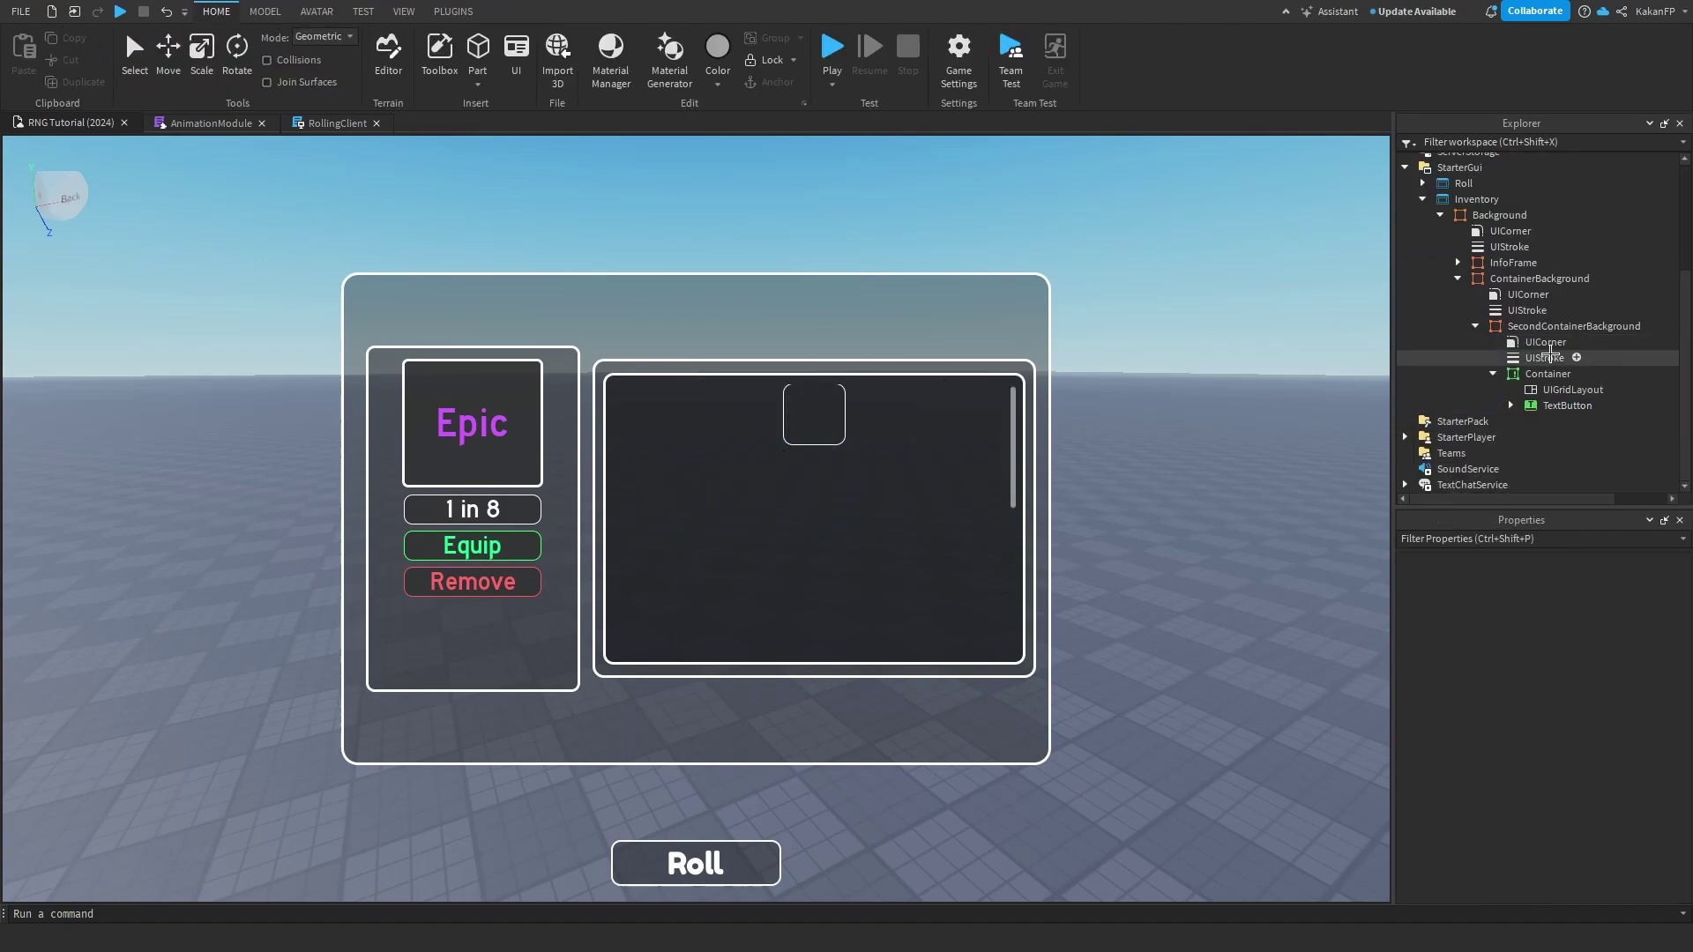
Try VerticalAlignment Center and StartCorner BottomRight, then restore Top and TopLeft.
click(1571, 390)
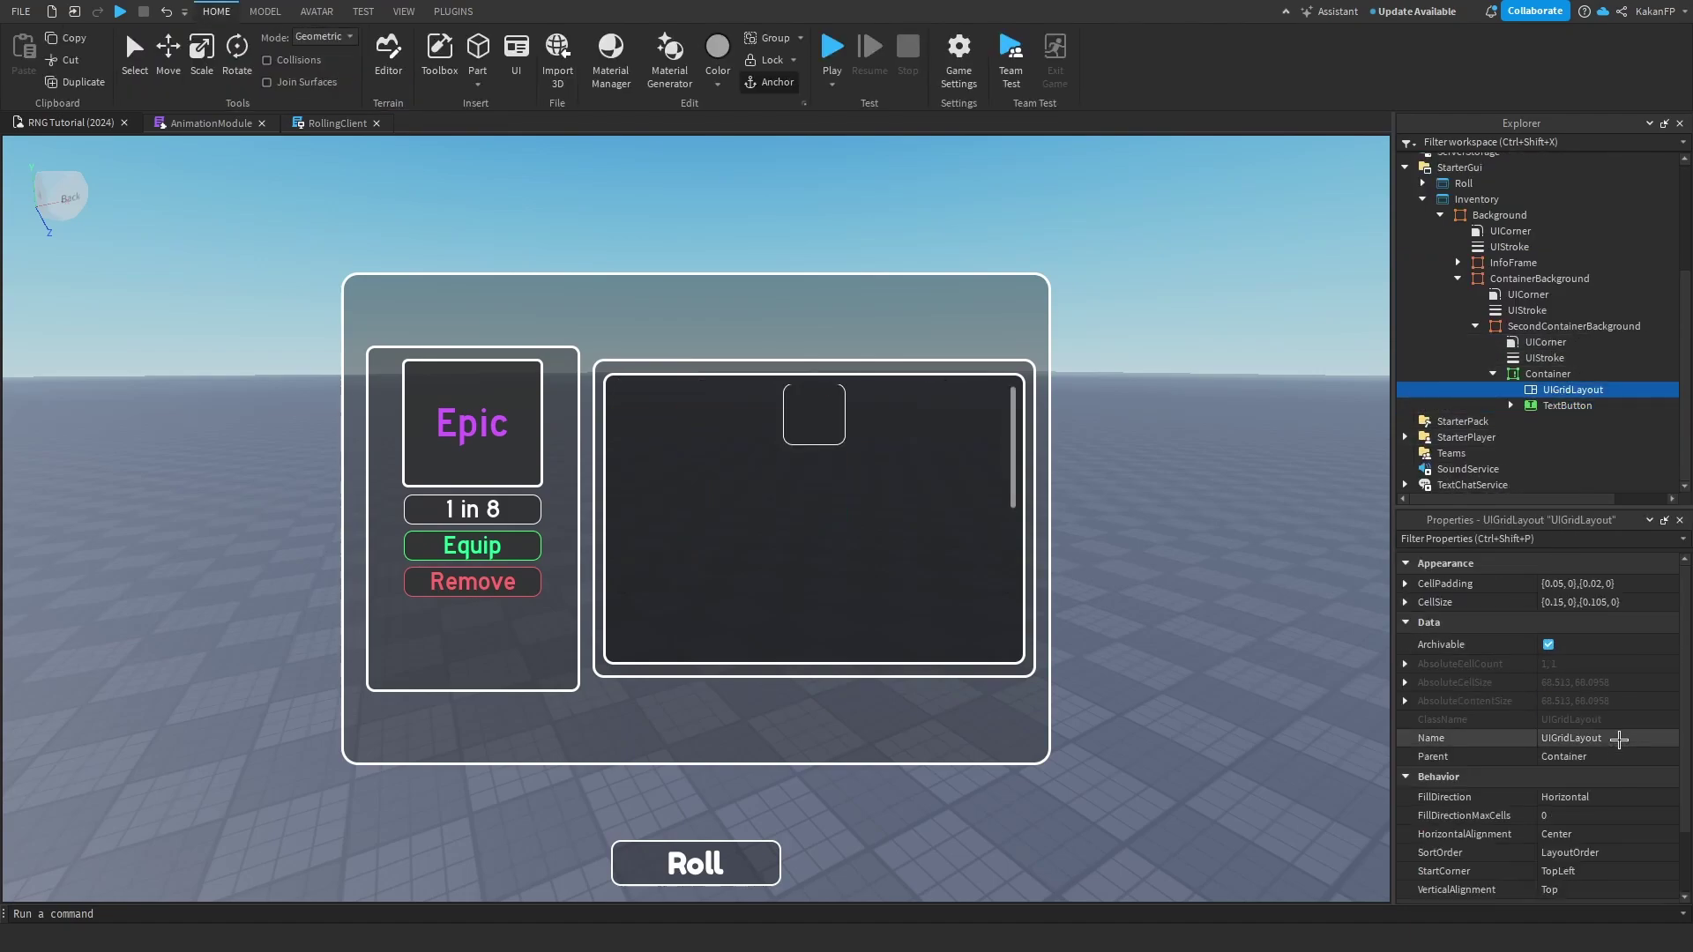
click(1564, 812)
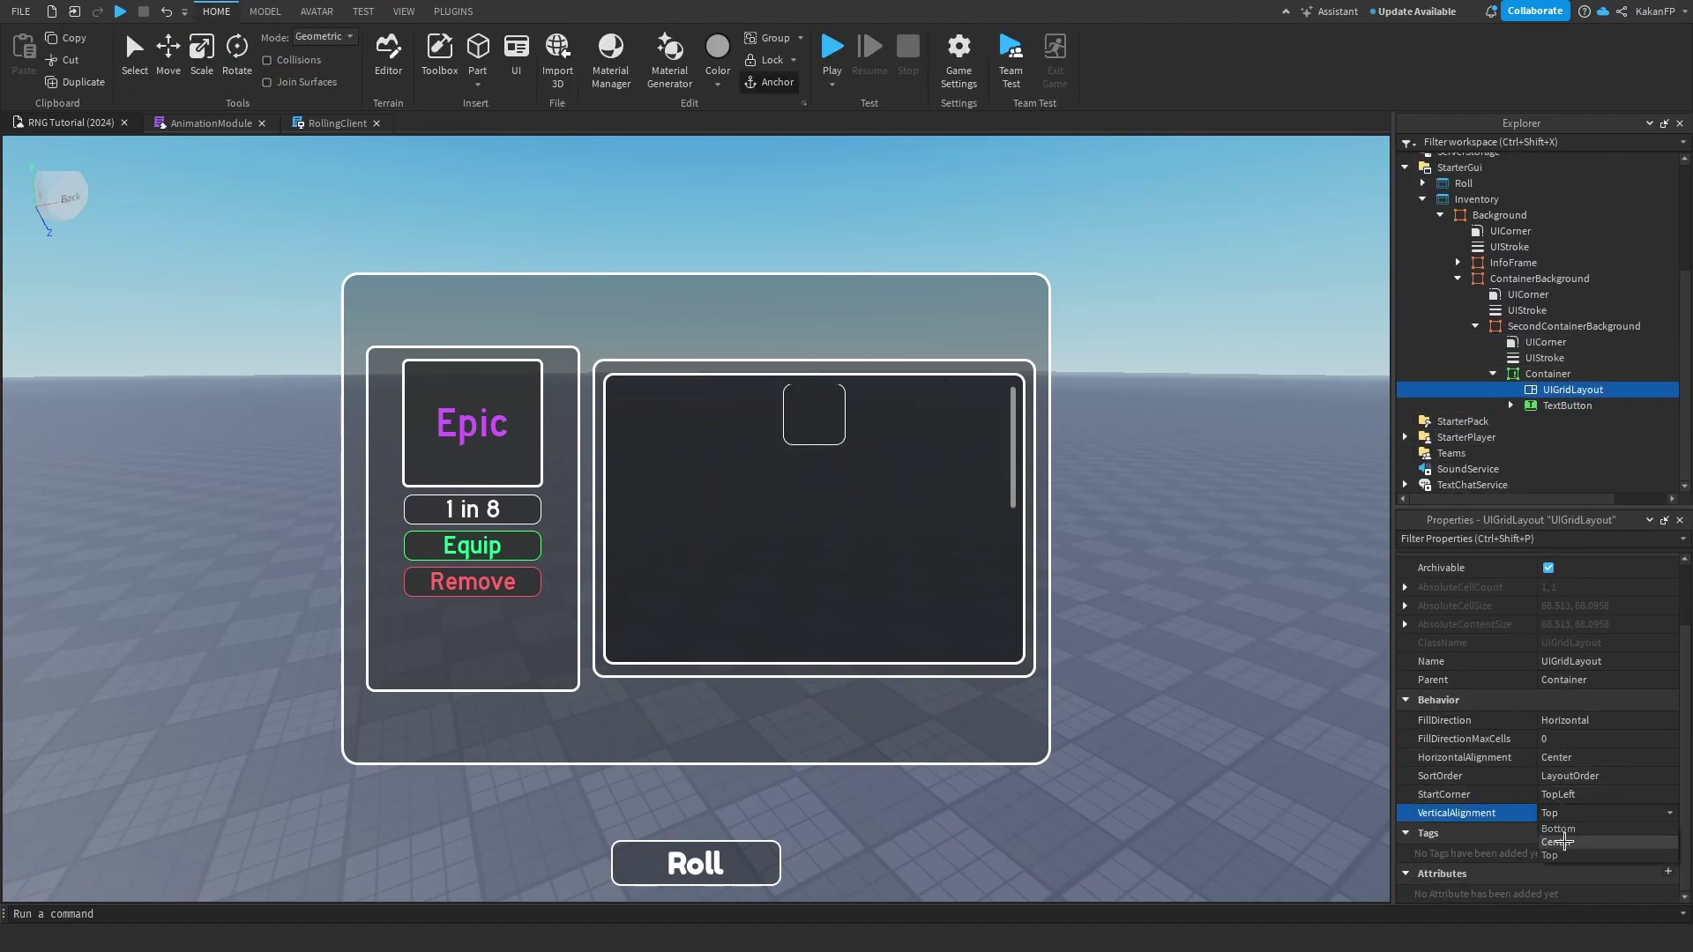
click(1564, 843)
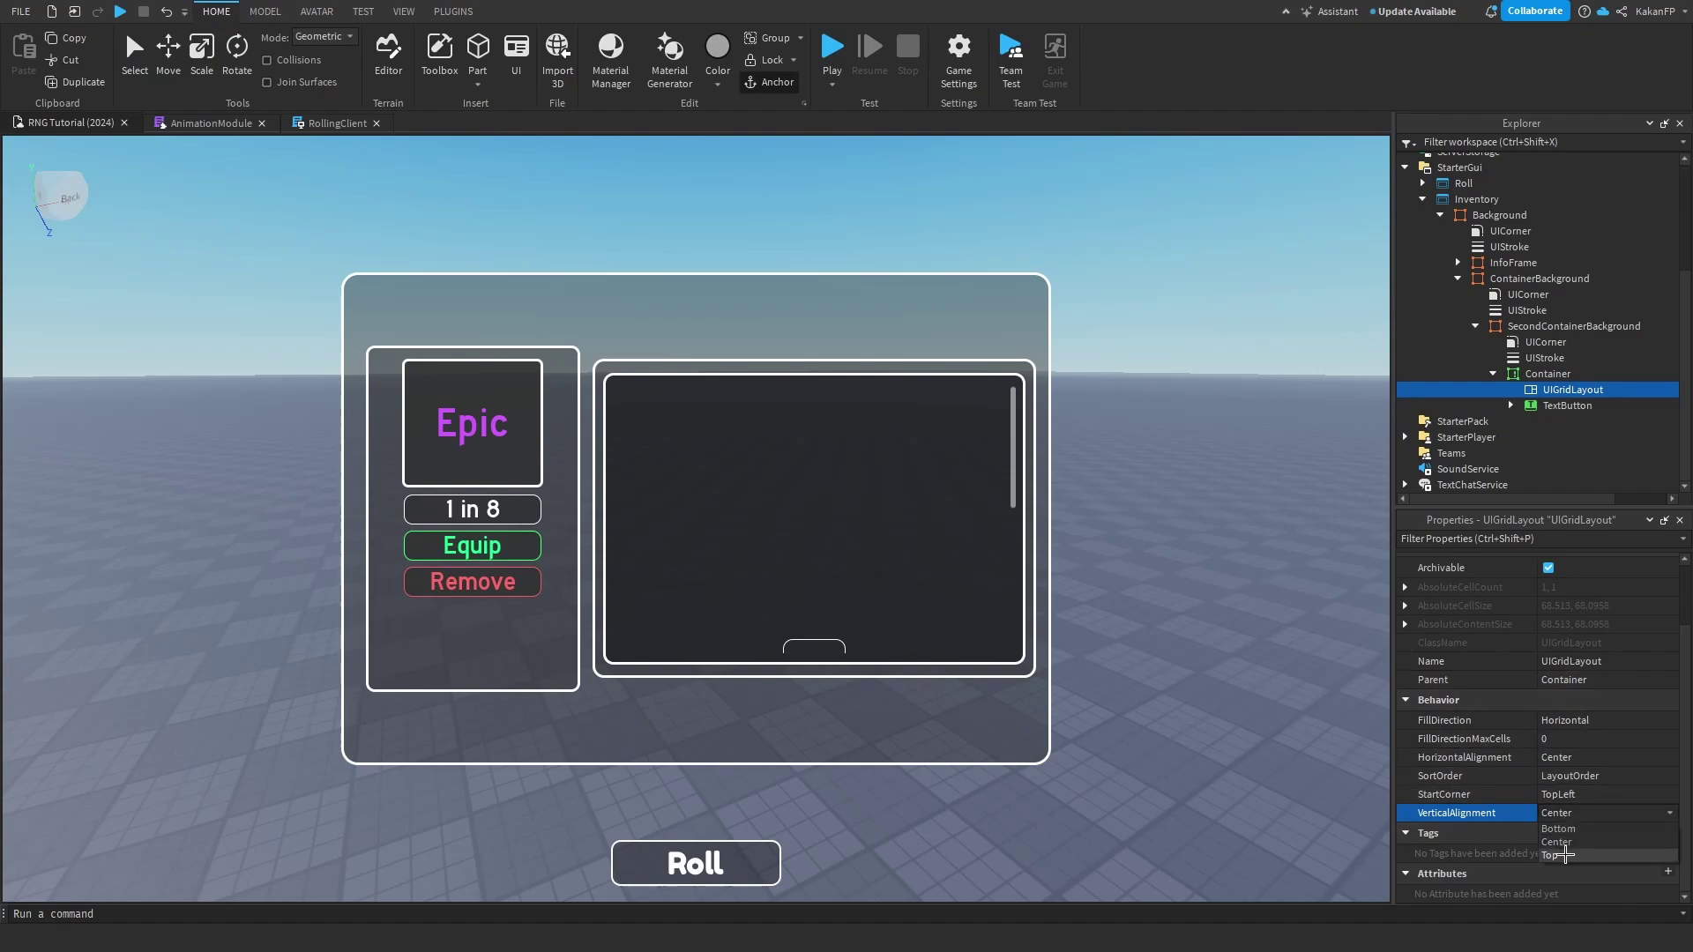
click(1564, 855)
click(1575, 794)
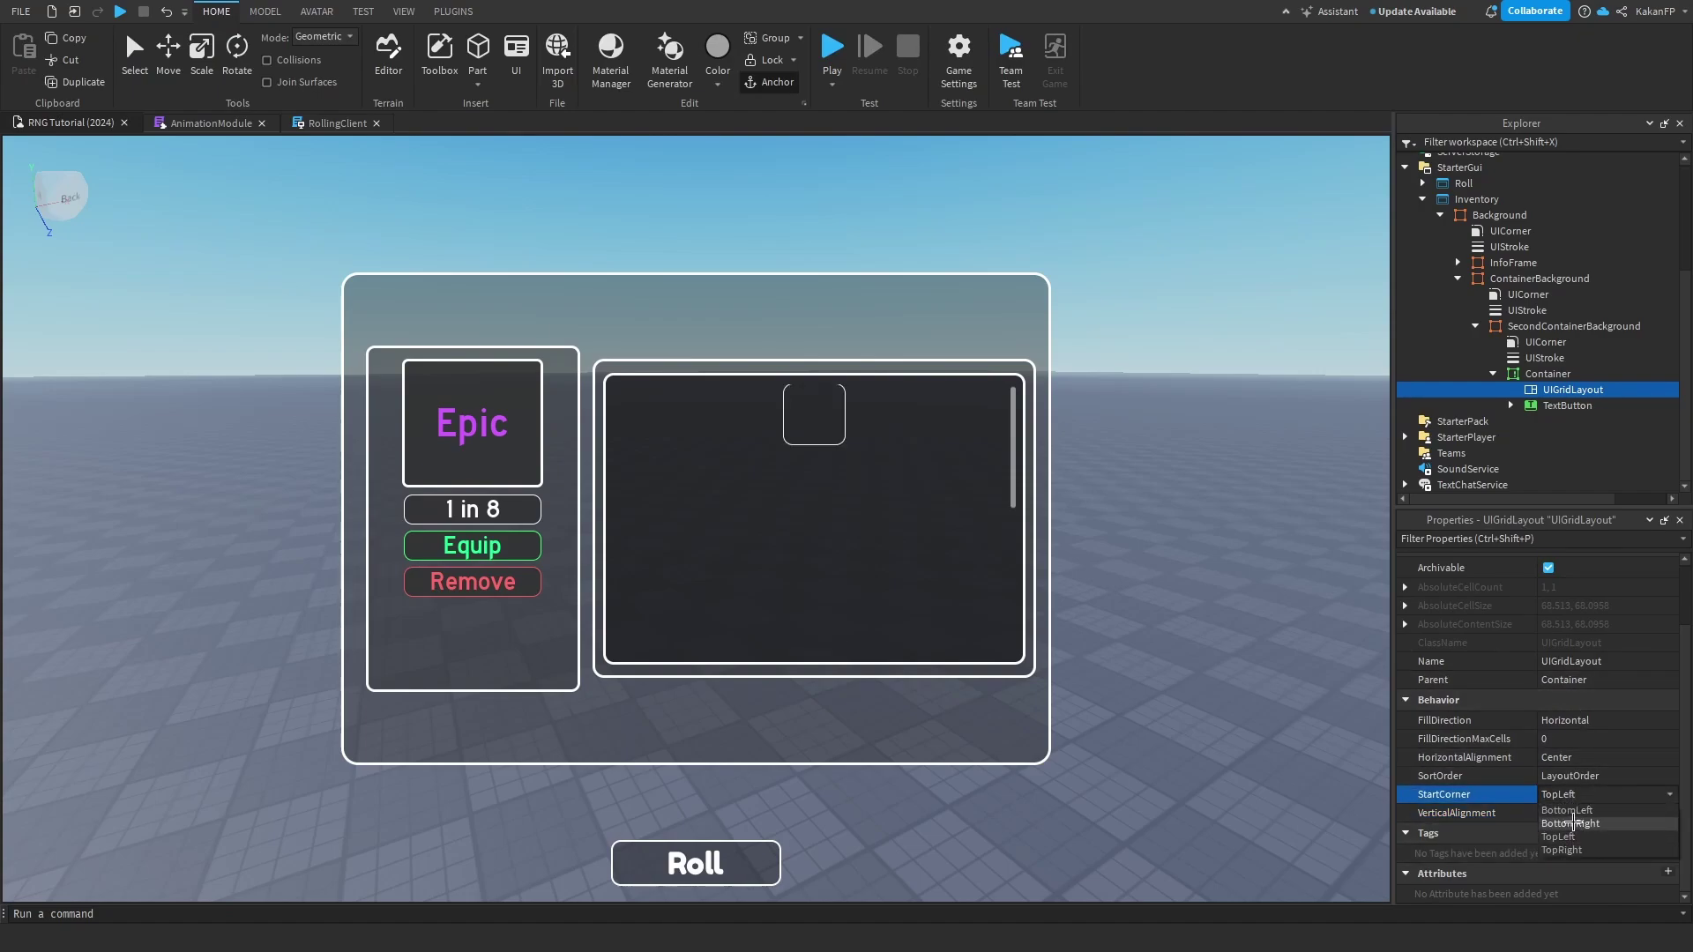
click(1574, 822)
click(1573, 838)
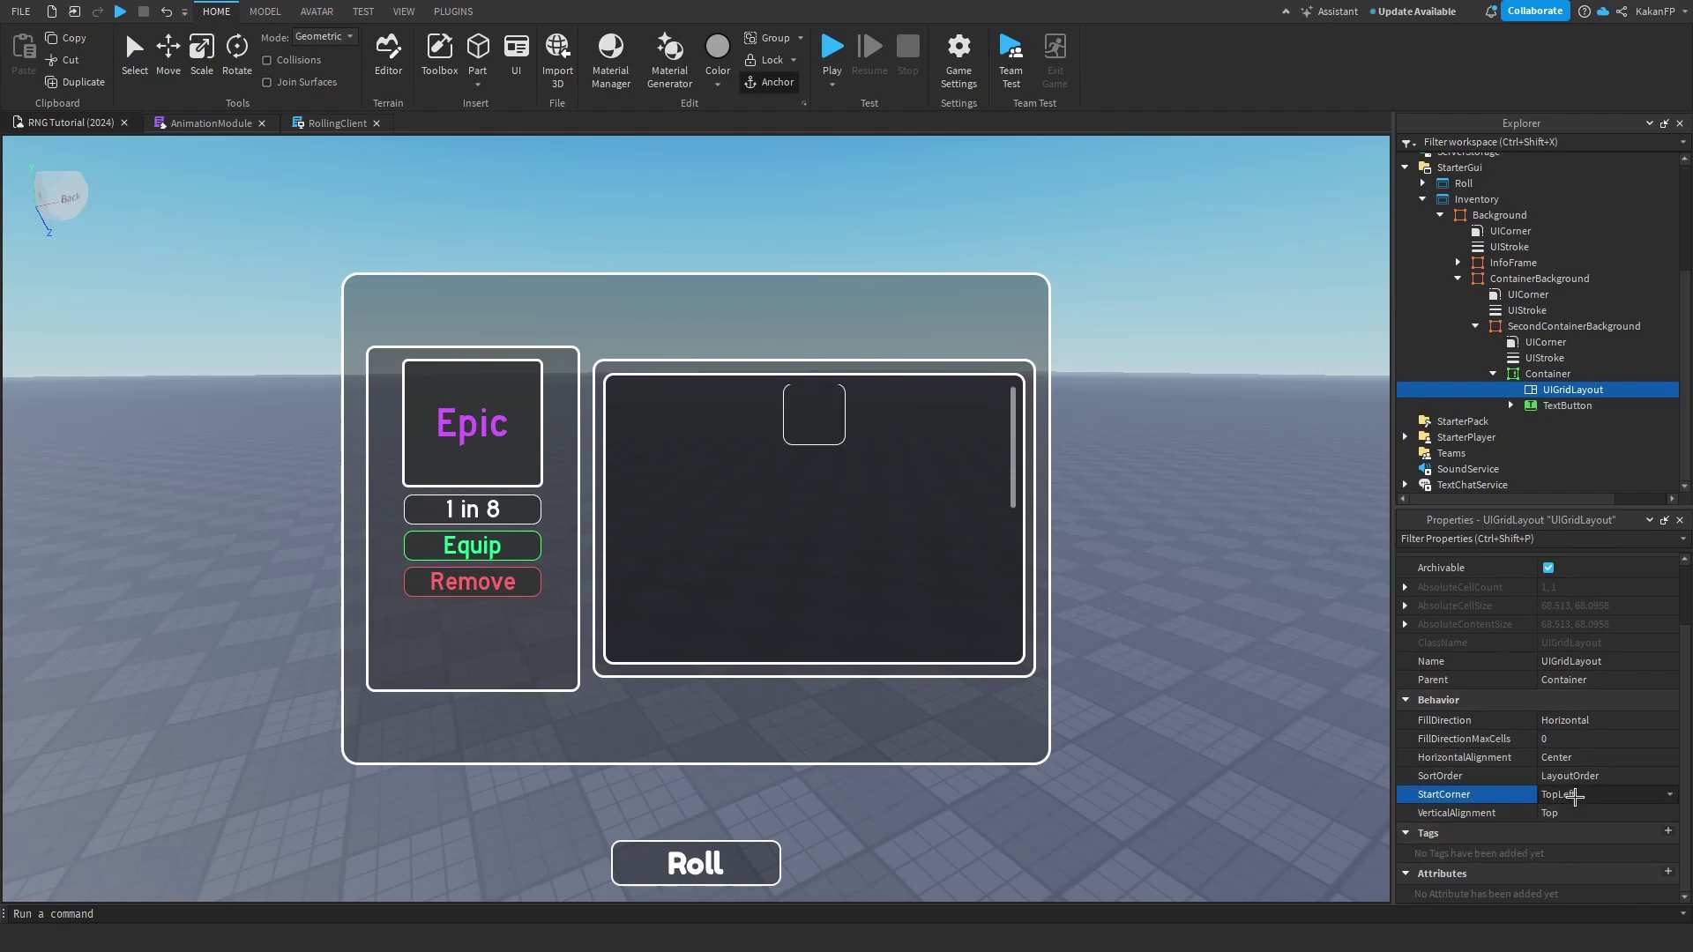
click(1575, 838)
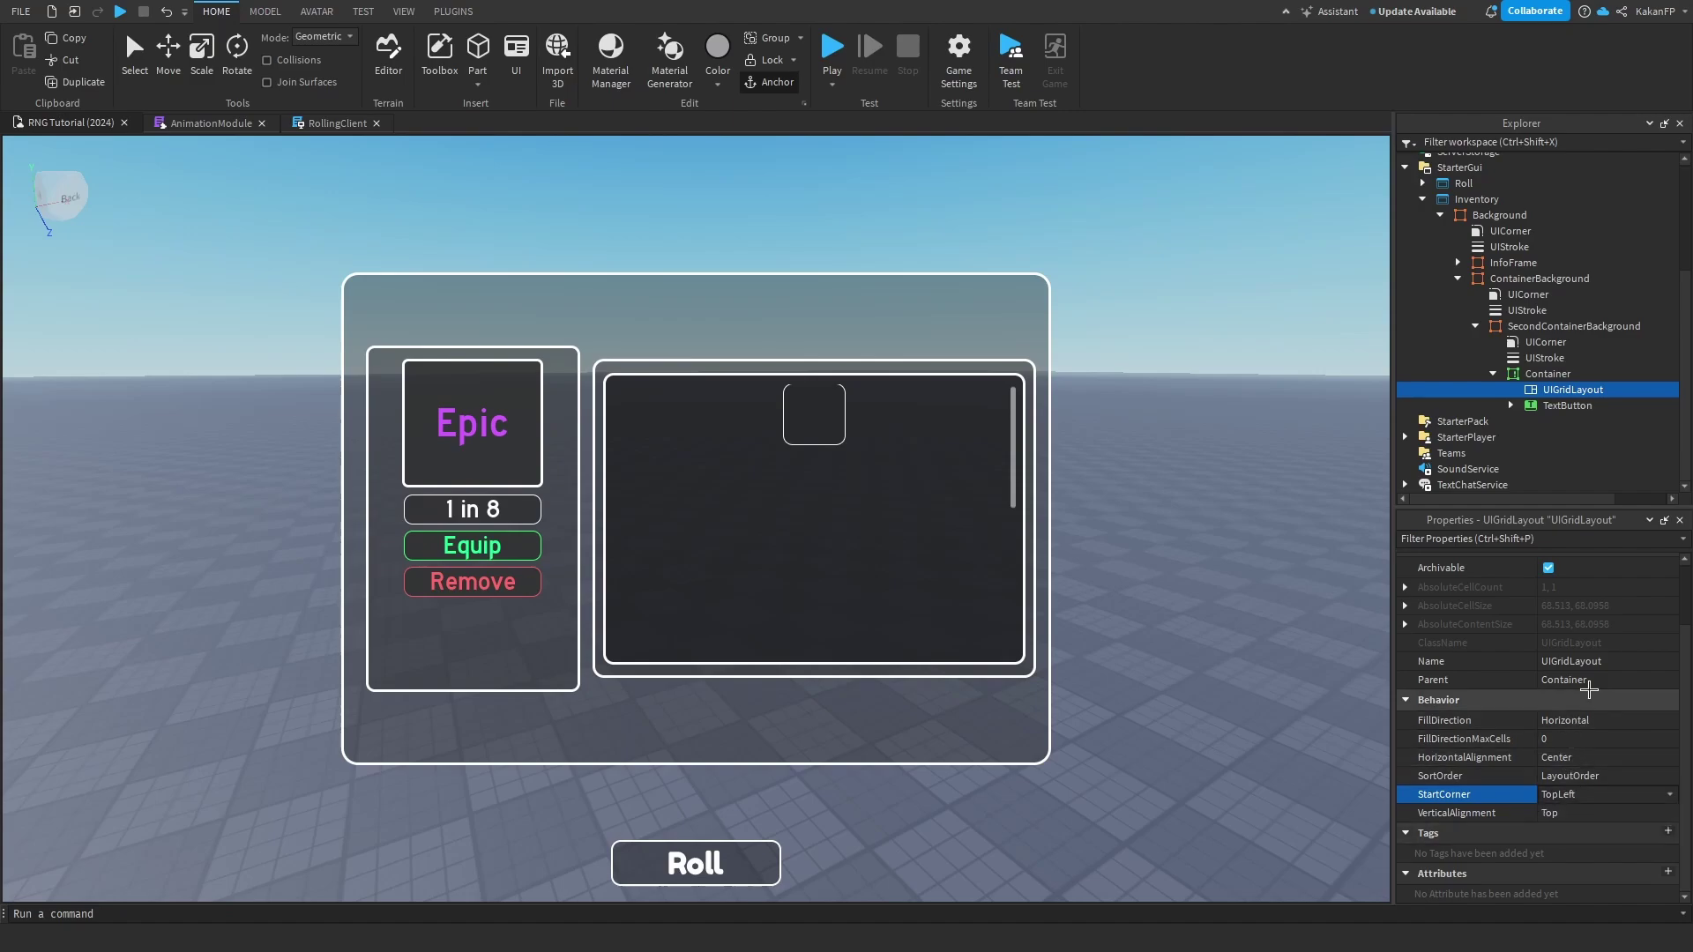
click(1547, 406)
right_drag(1061, 411, 1137, 360)
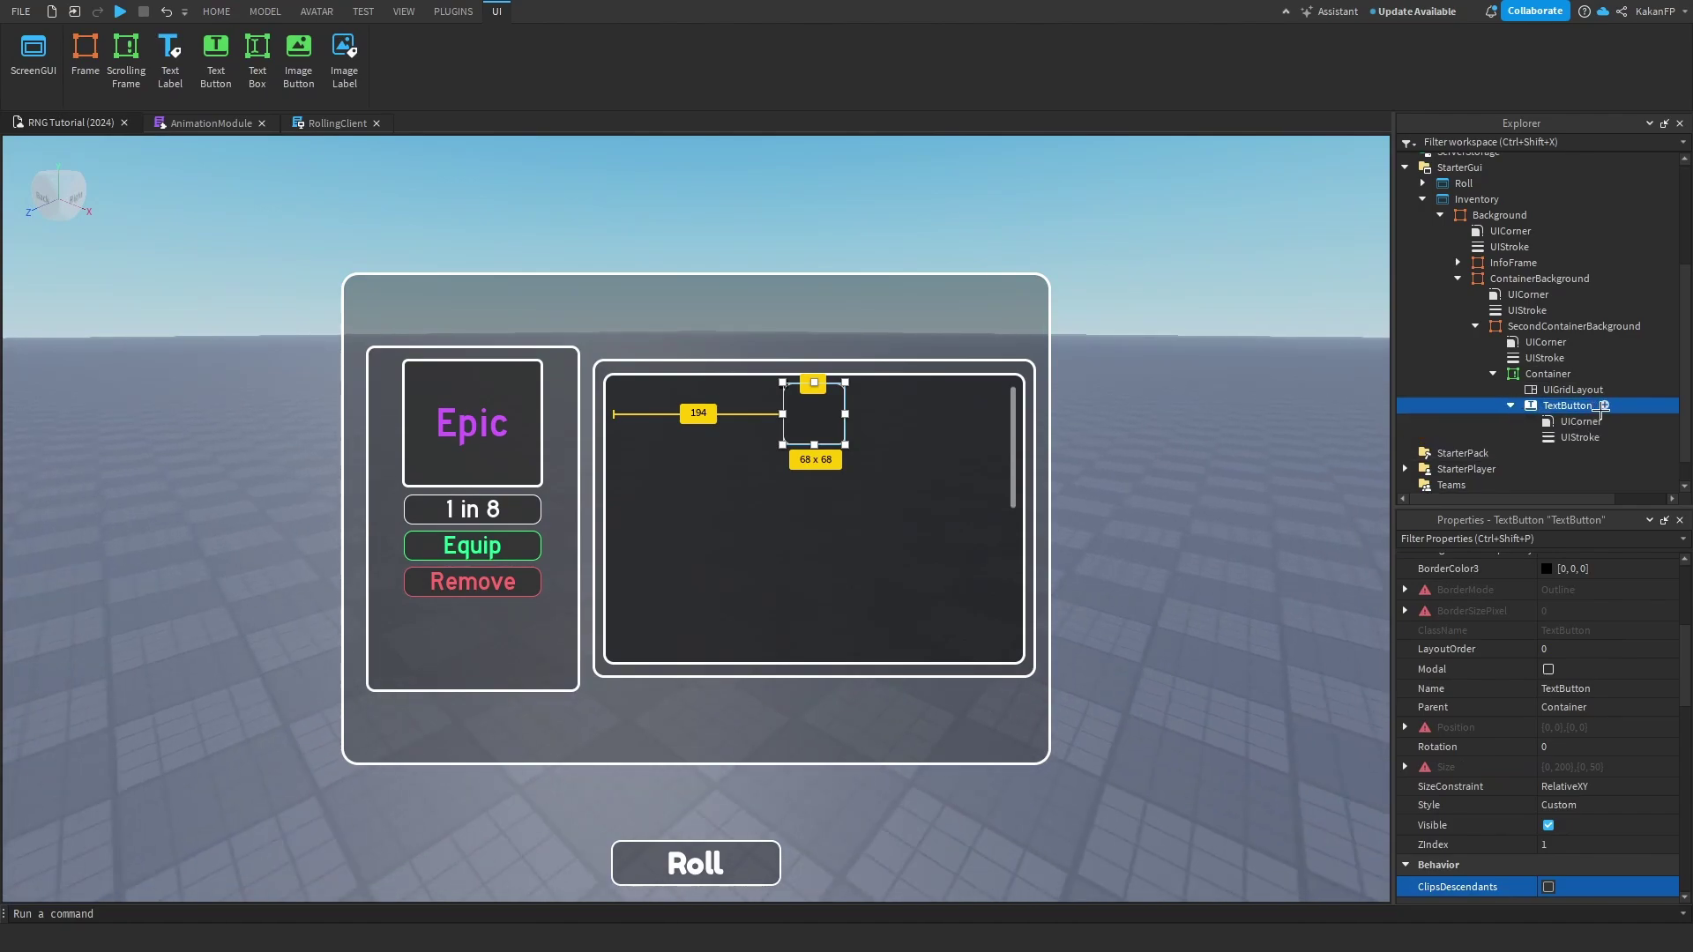
Insert a TextLabel into the button, with Position and AnchorPoint both 0.5, 0.5.
click(1602, 408)
text(tex)
click(1460, 469)
click(1579, 451)
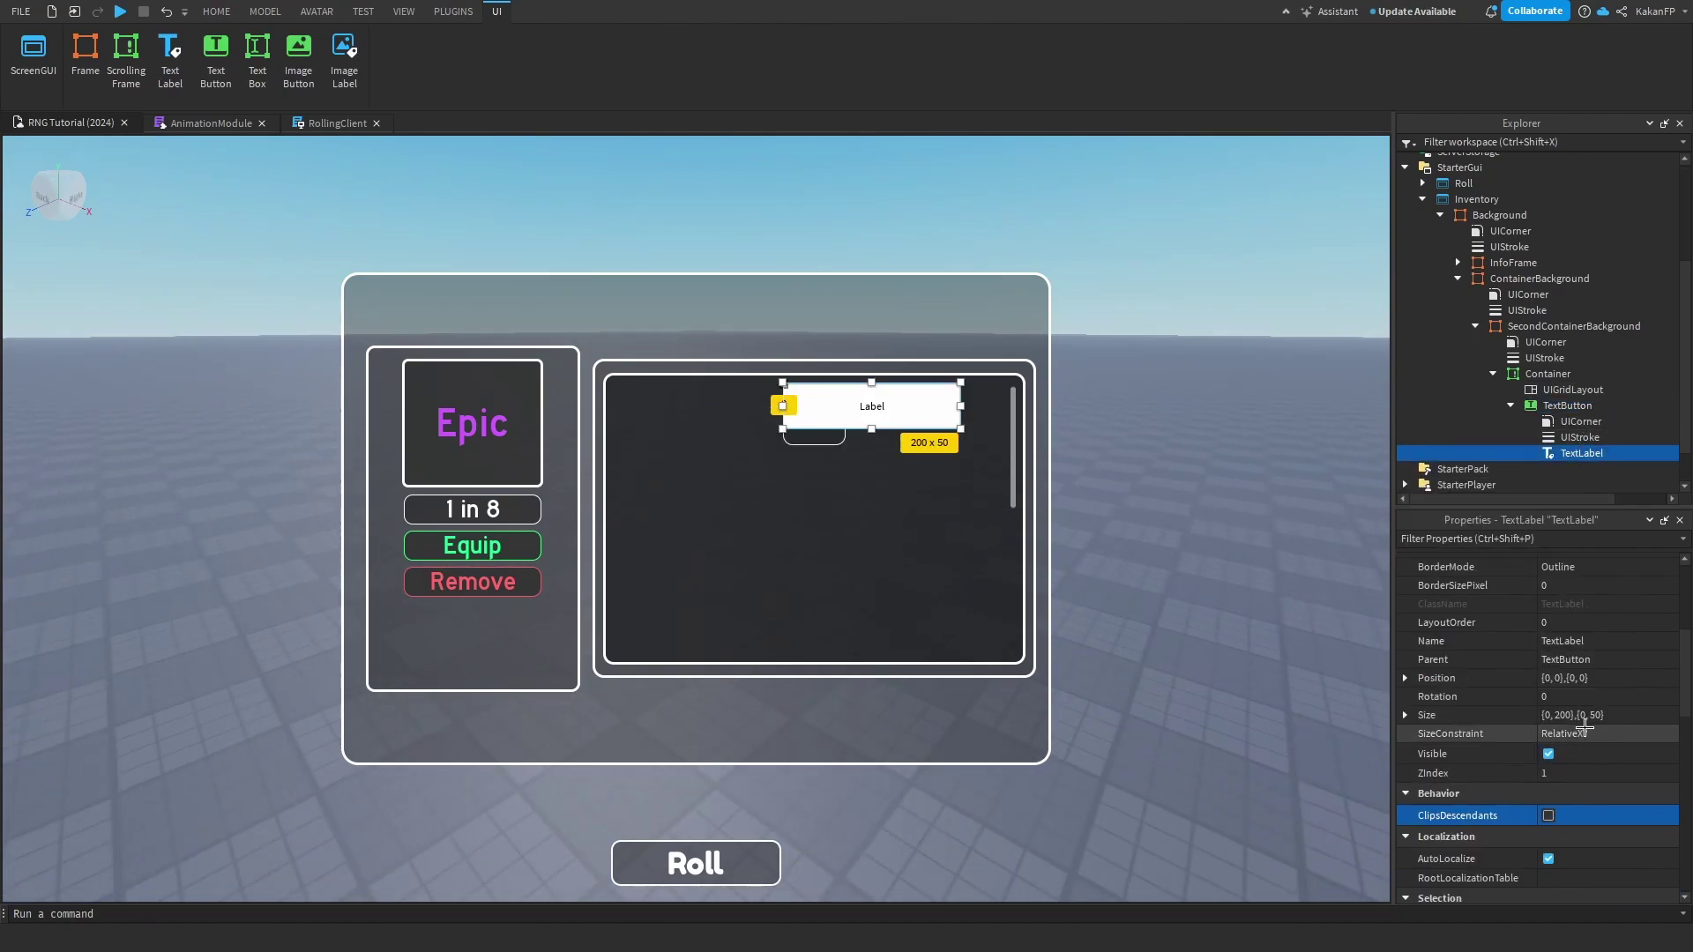
click(1574, 679)
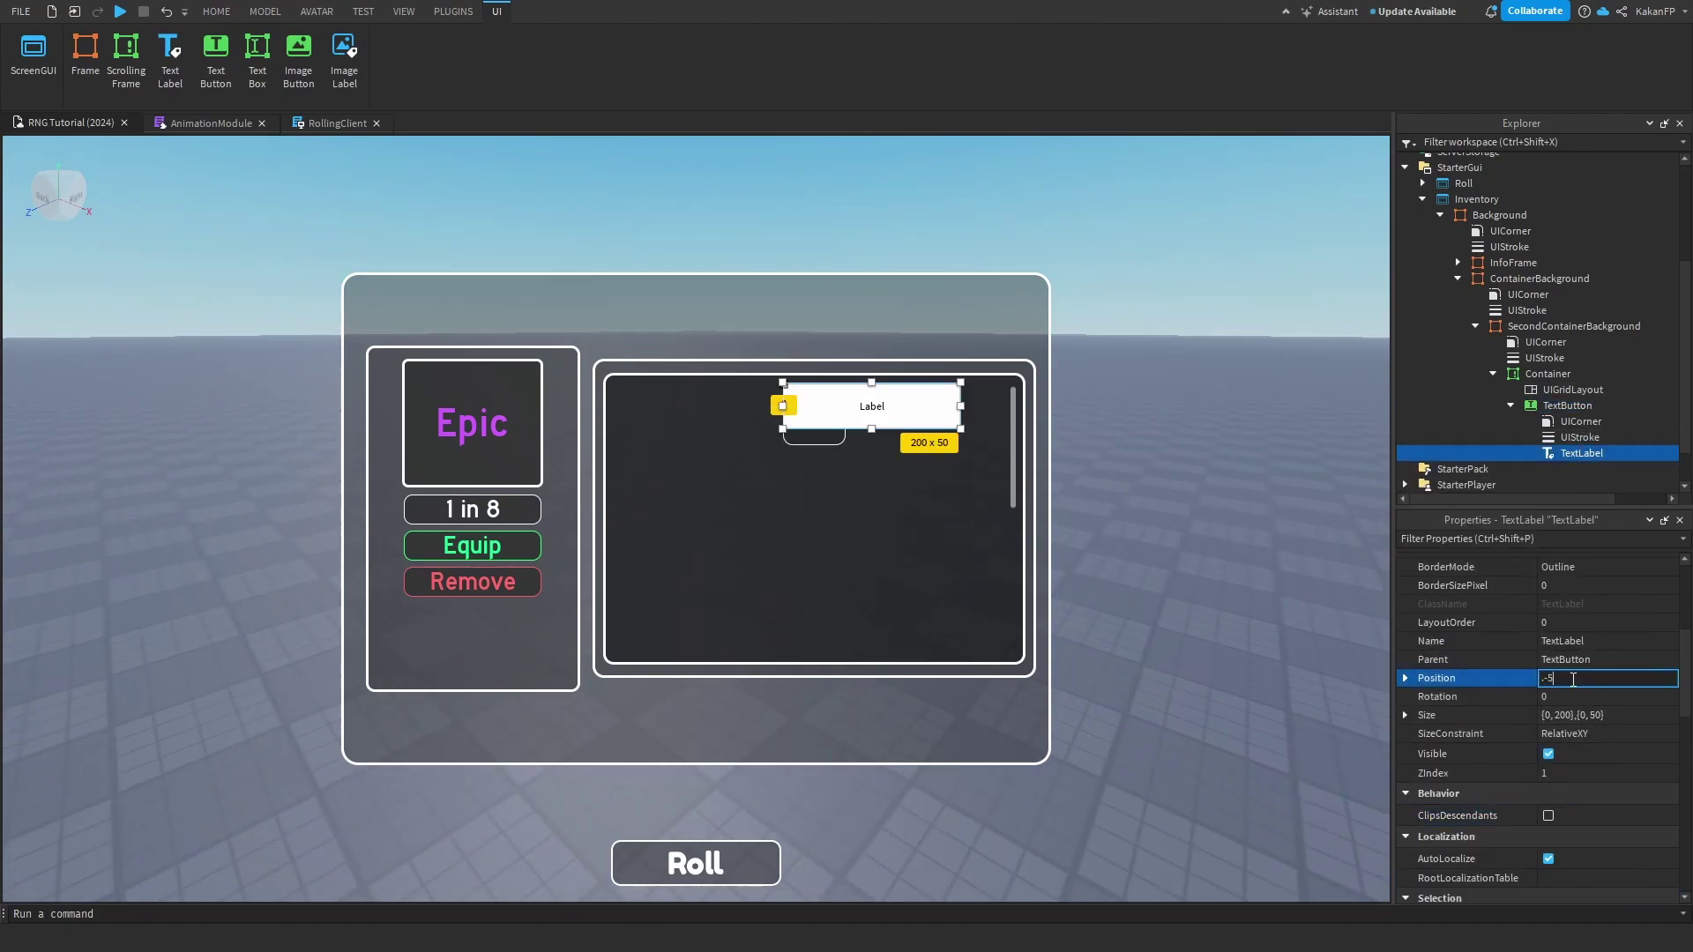
key(Return)
scroll(1574, 679, up, 3)
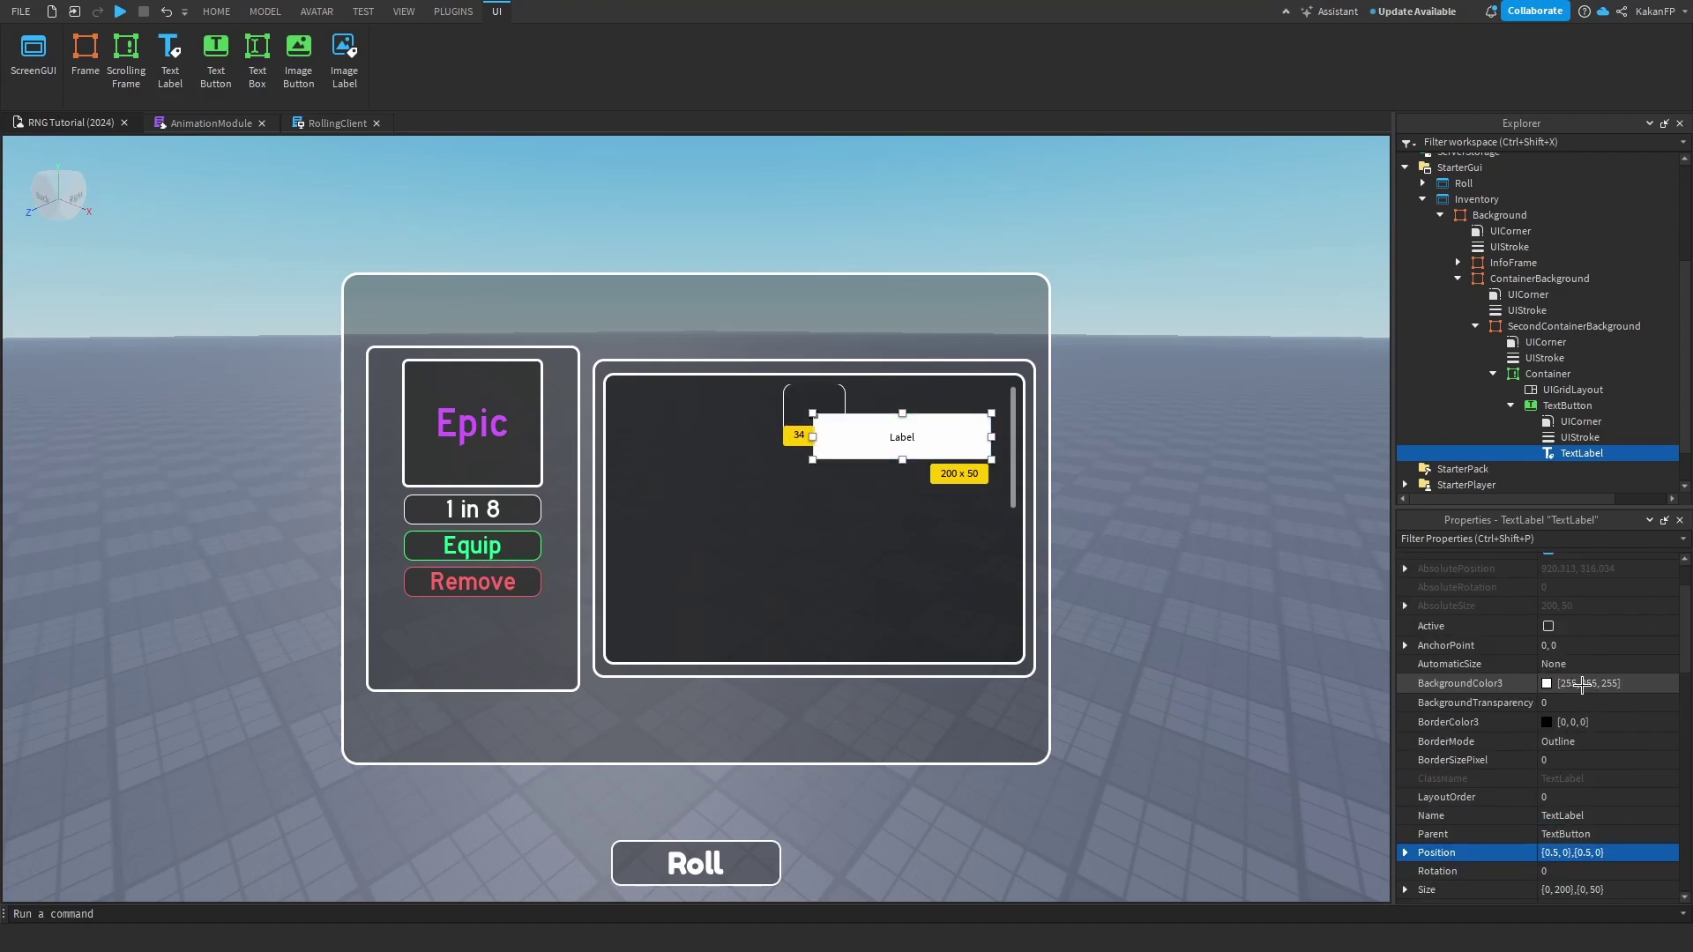
click(1571, 646)
text(.5)
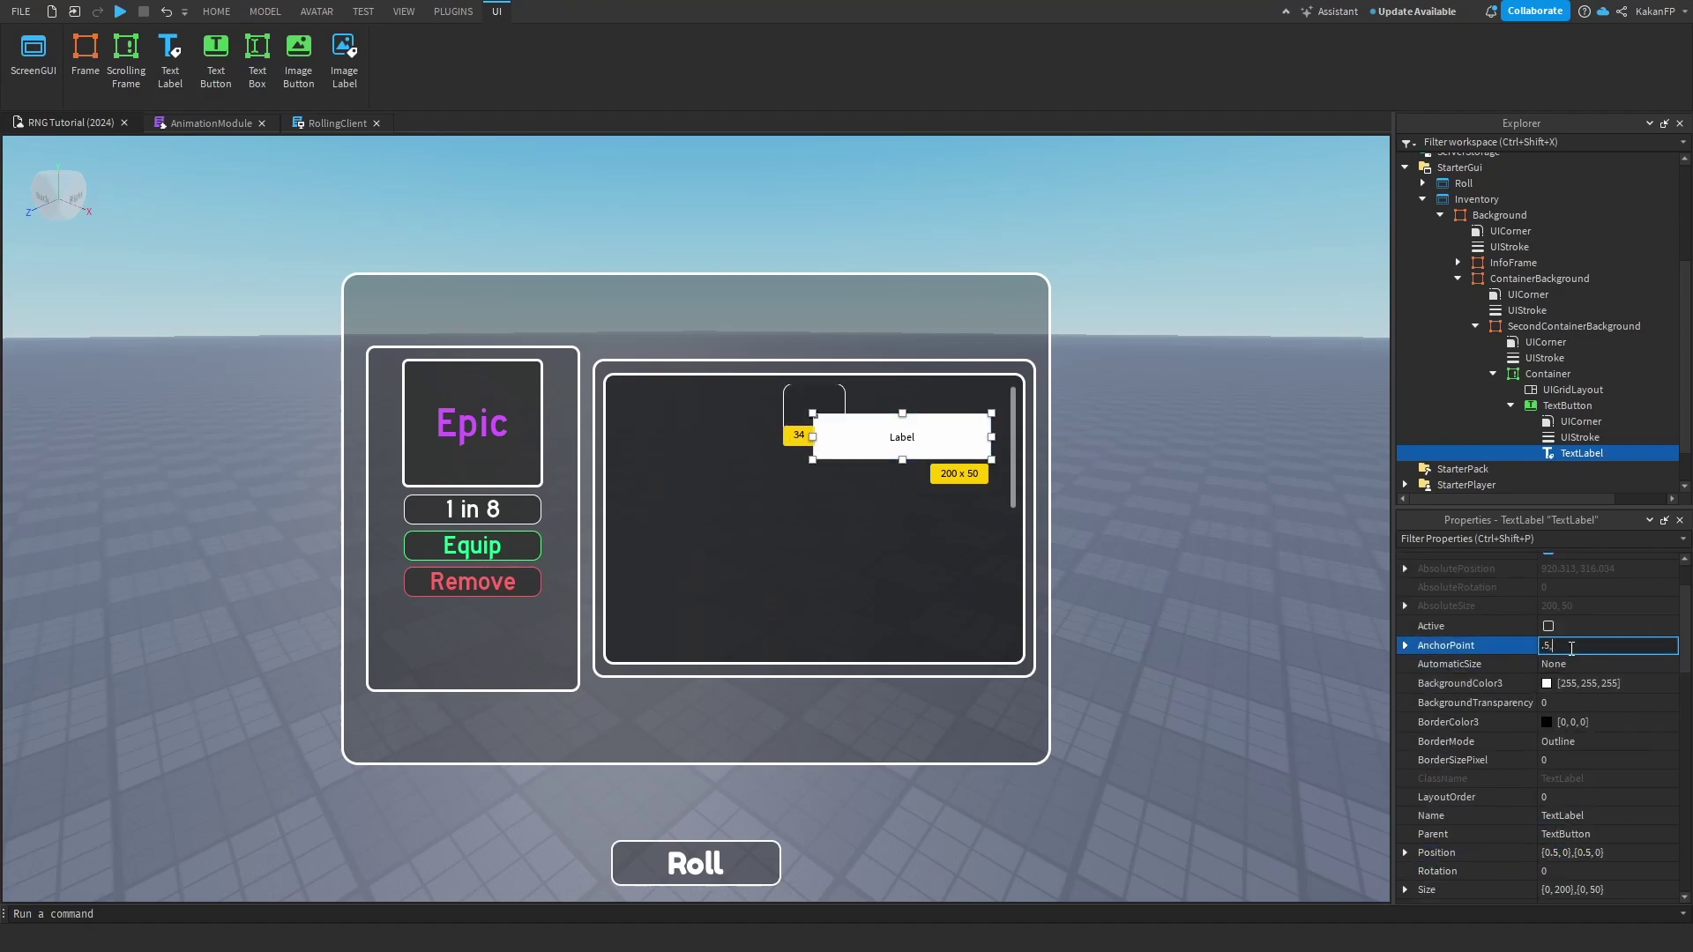
text(, 0.5)
key(Return)
Convert the label's size to scale with the plugin and shrink it to fit inside the button.
click(453, 11)
click(884, 77)
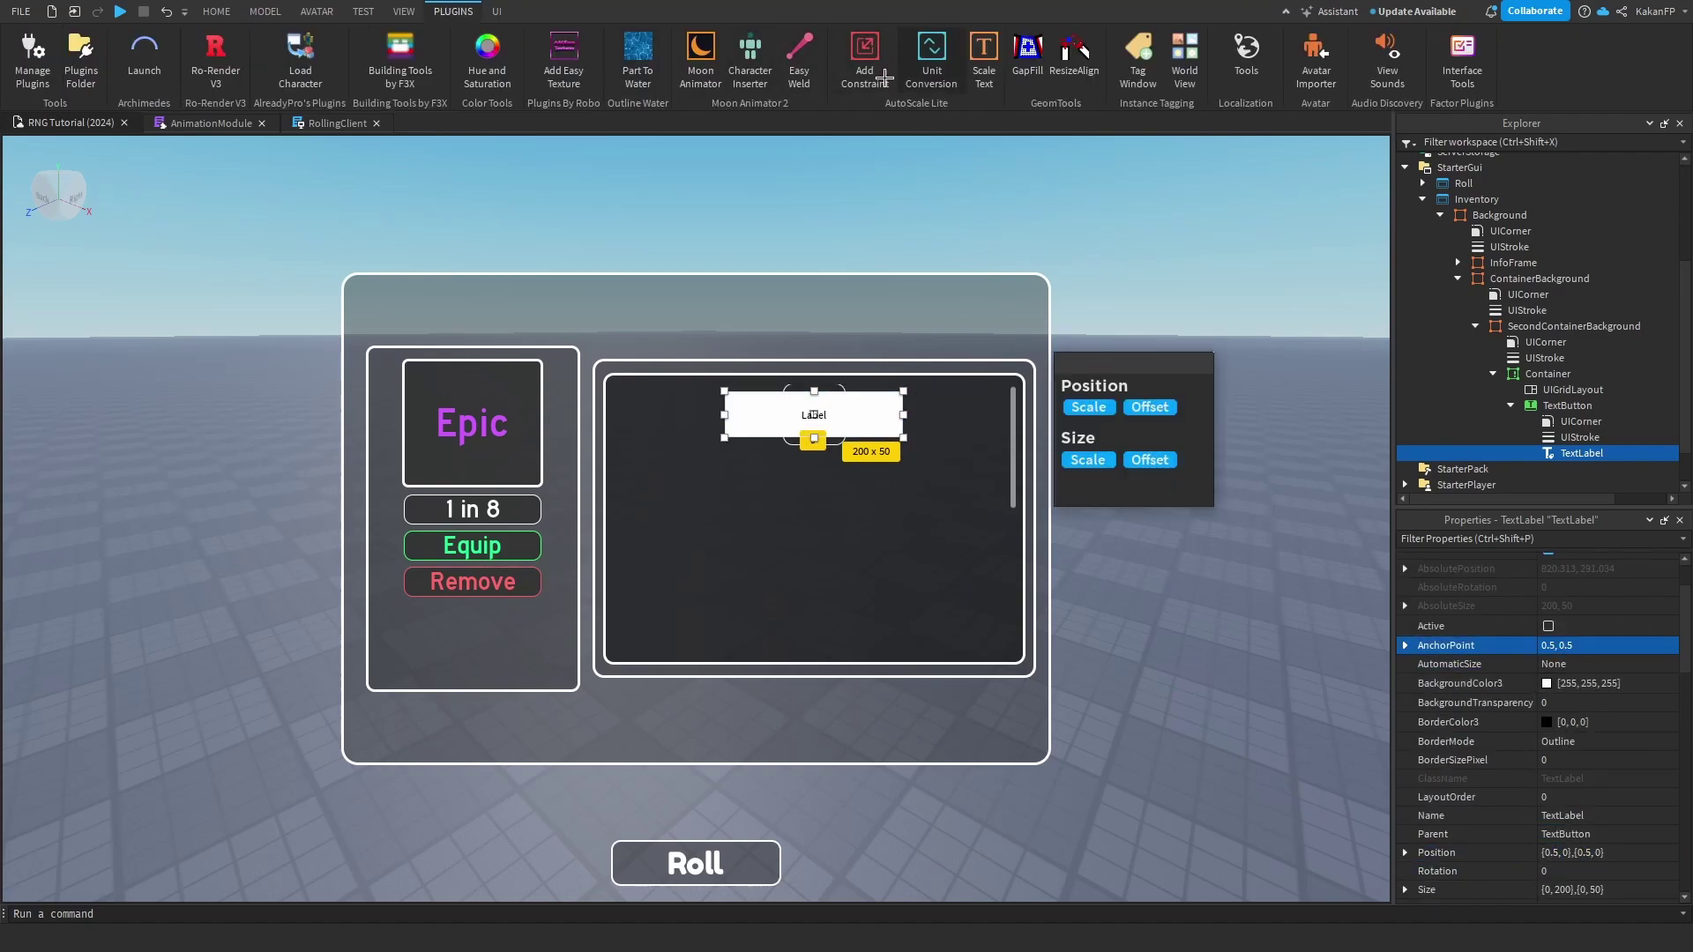
click(1083, 461)
click(1200, 363)
scroll(1544, 705, down, 5)
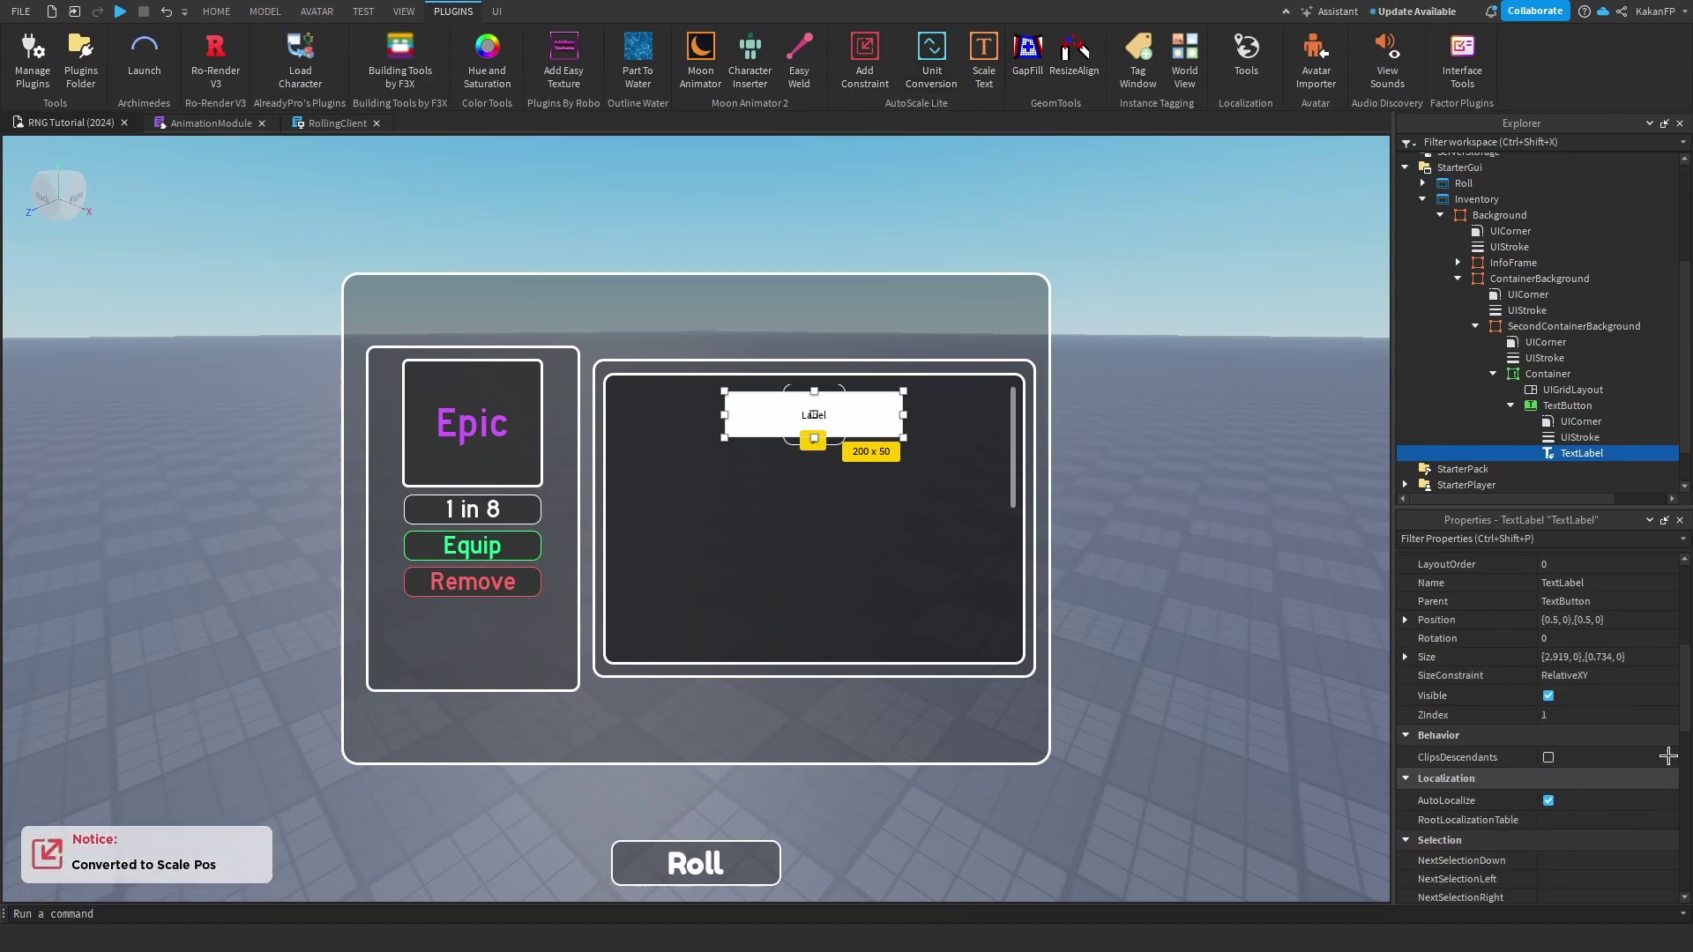
drag(905, 425, 845, 428)
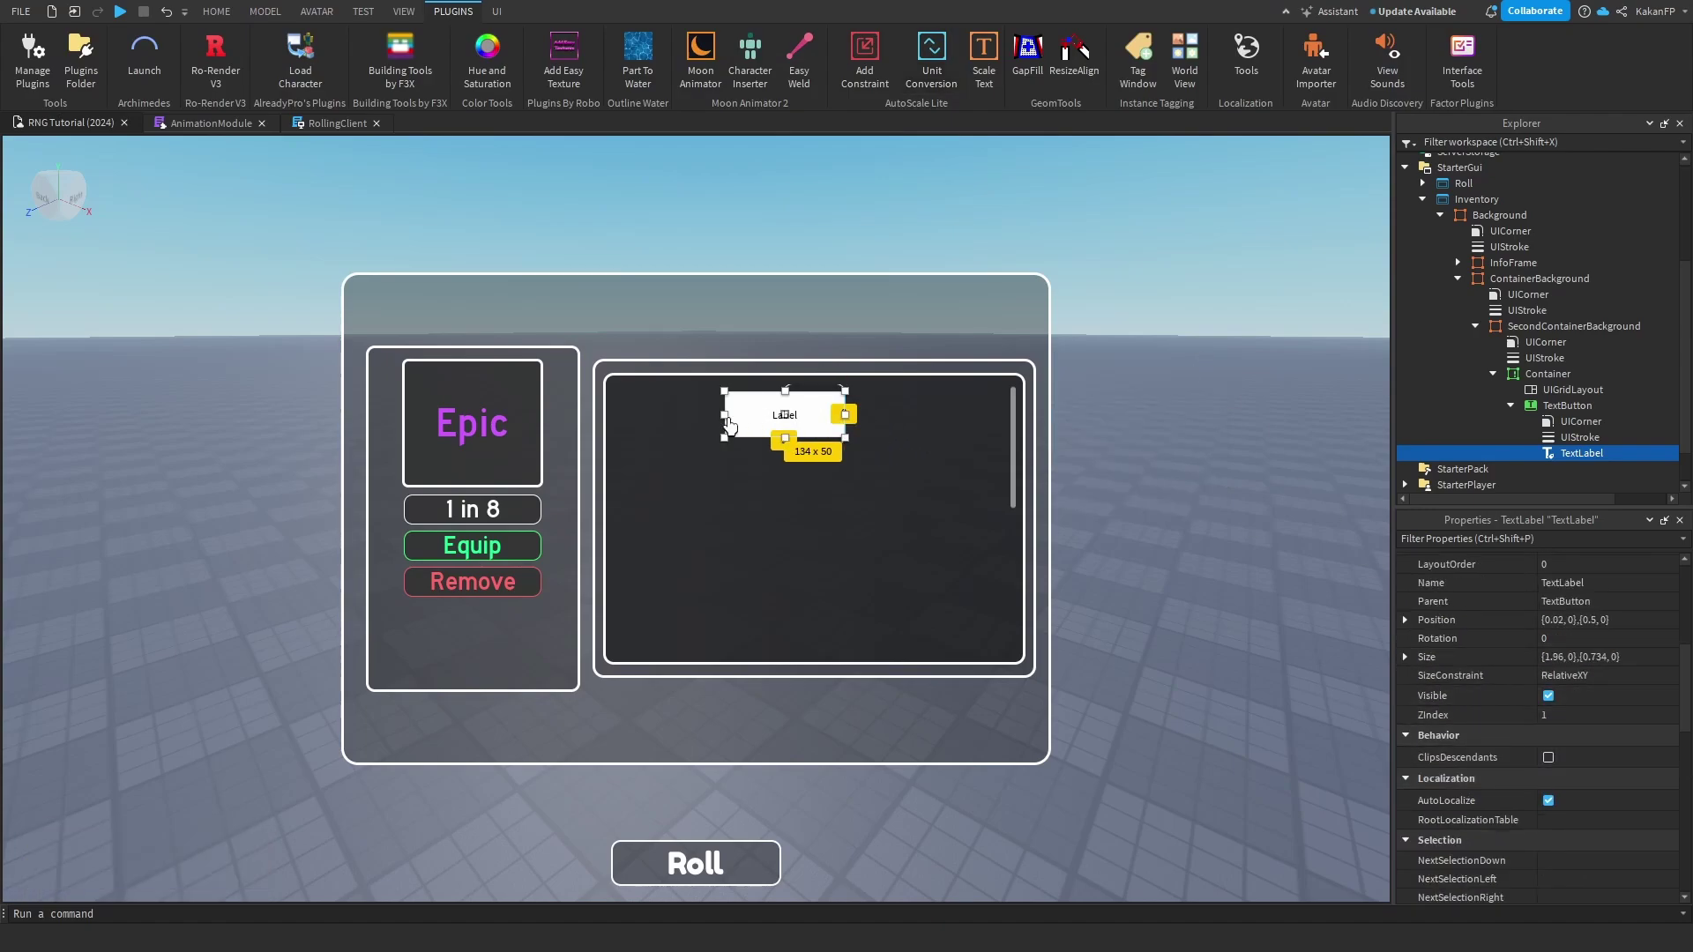
drag(727, 423, 787, 426)
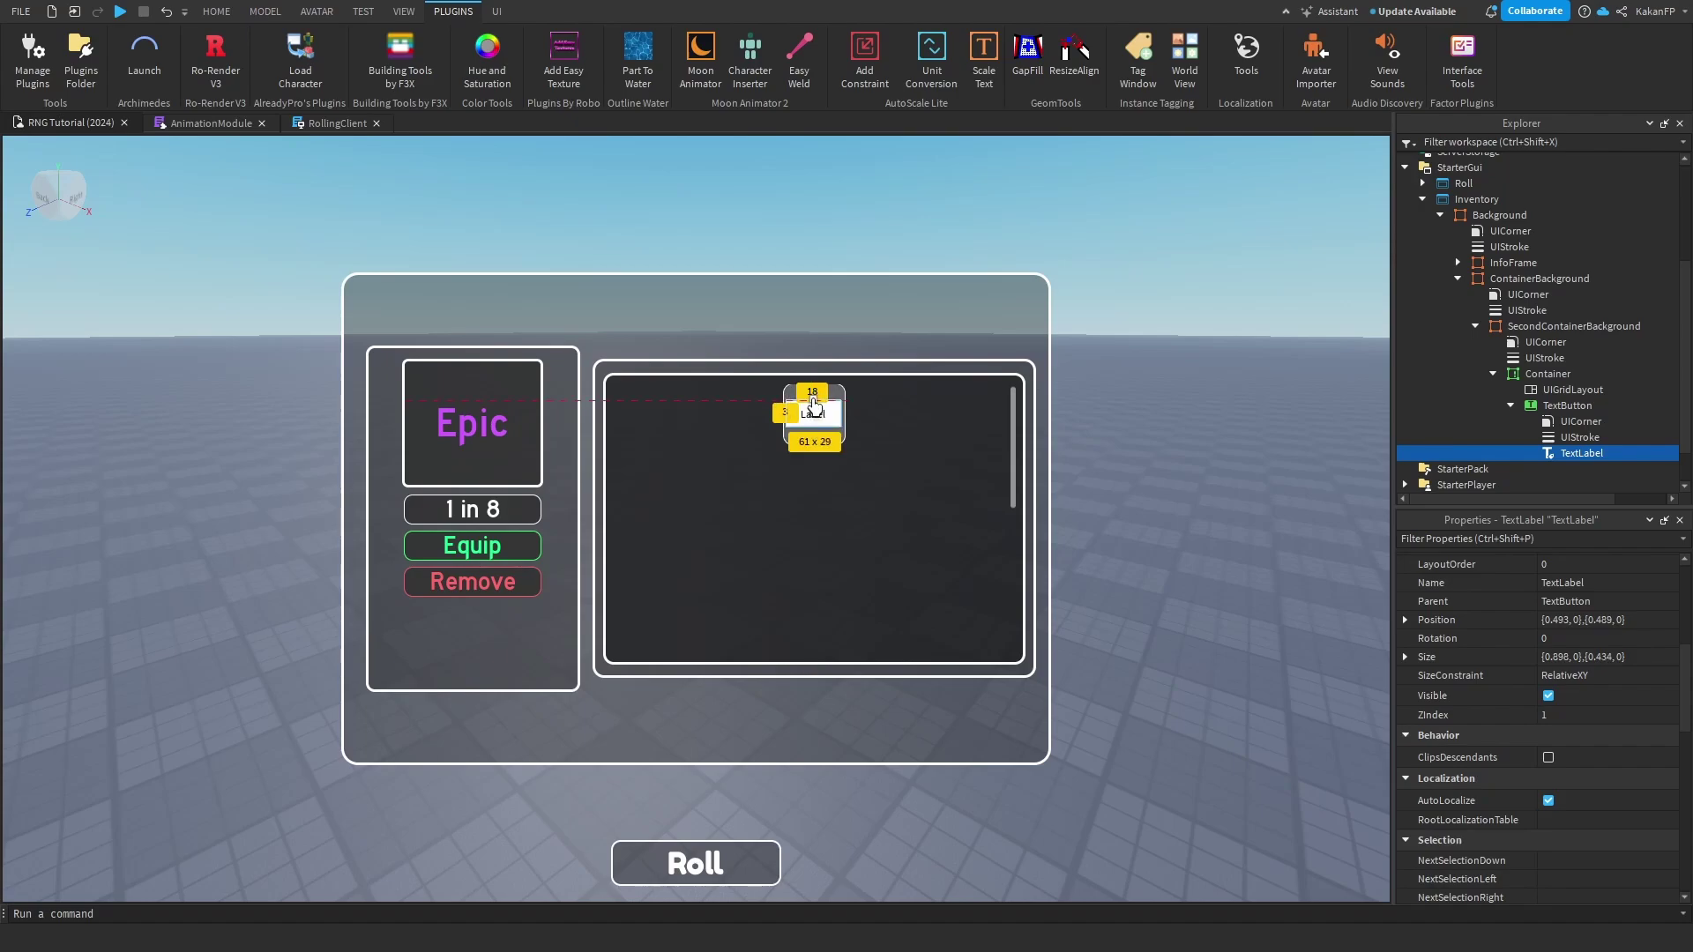
Set the label's BackgroundTransparency to 1 and enable TextScaled.
scroll(1579, 705, up, 5)
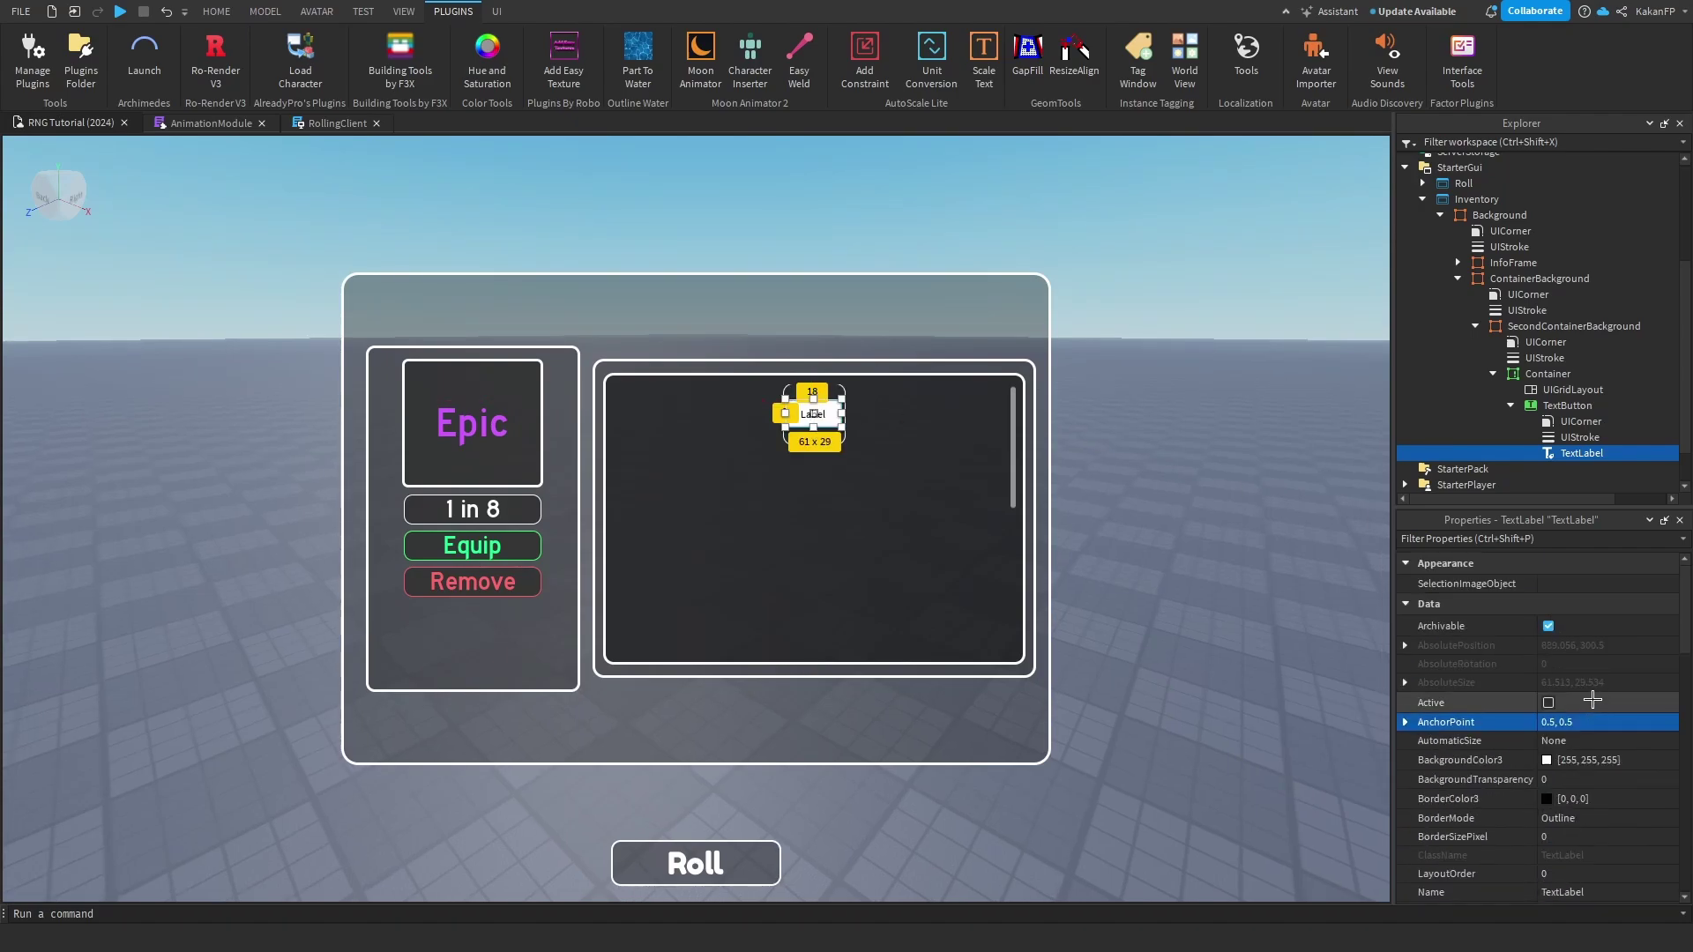
click(1561, 779)
text(1)
key(Return)
scroll(1561, 750, down, 10)
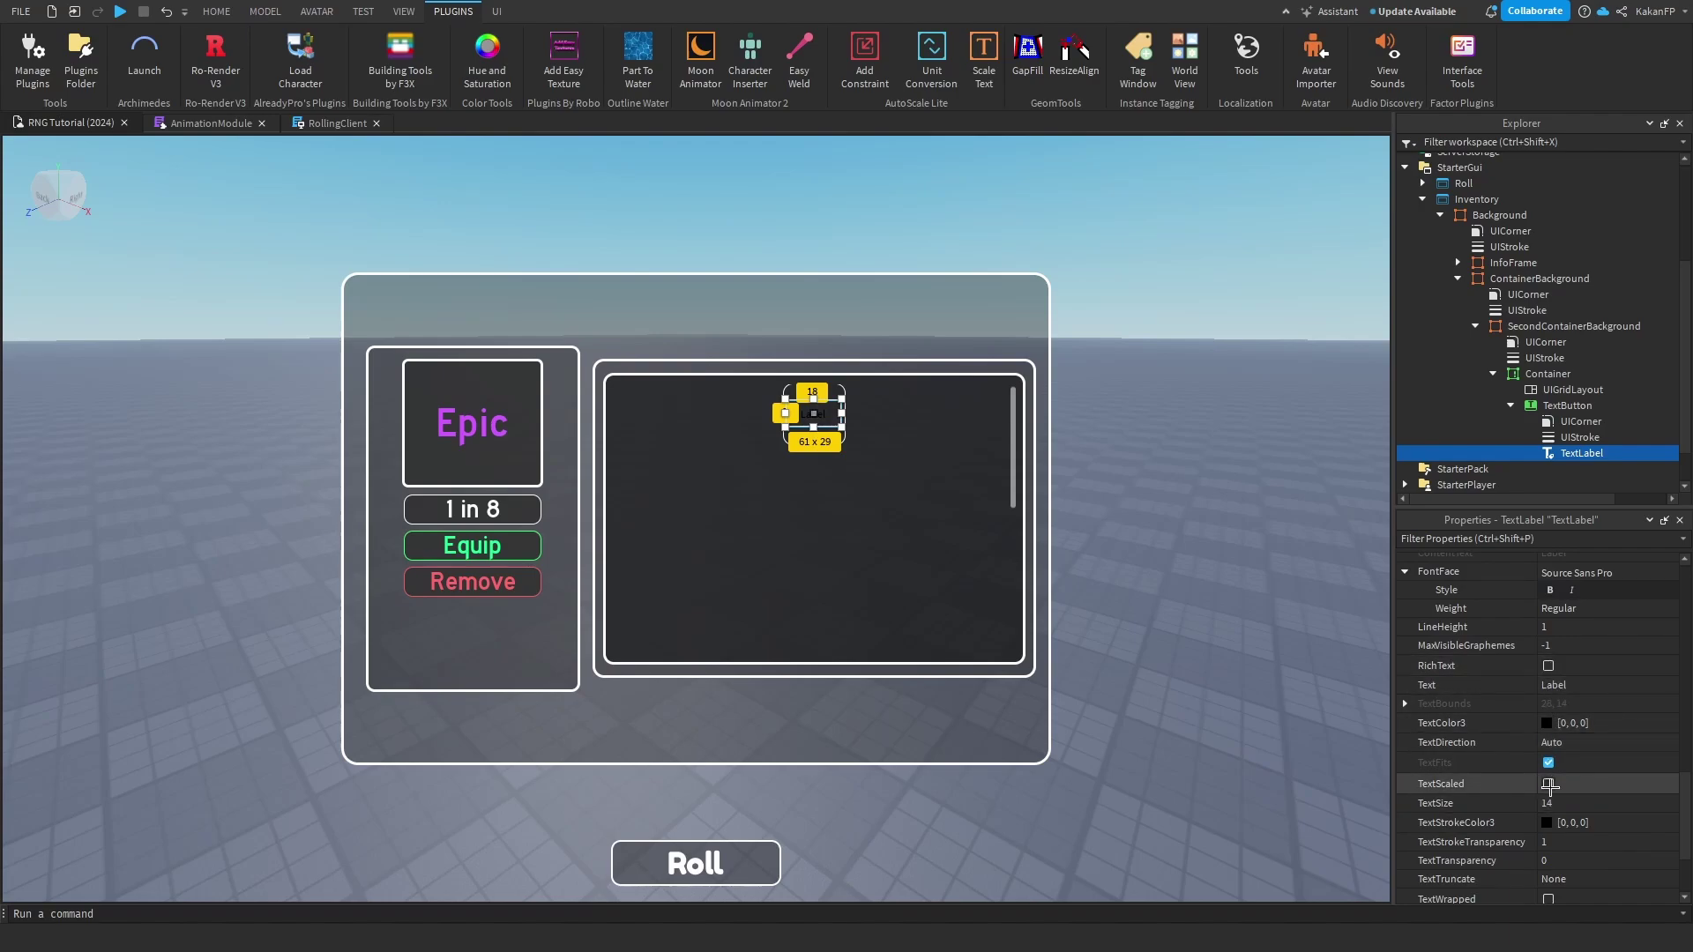
click(1547, 784)
click(1547, 724)
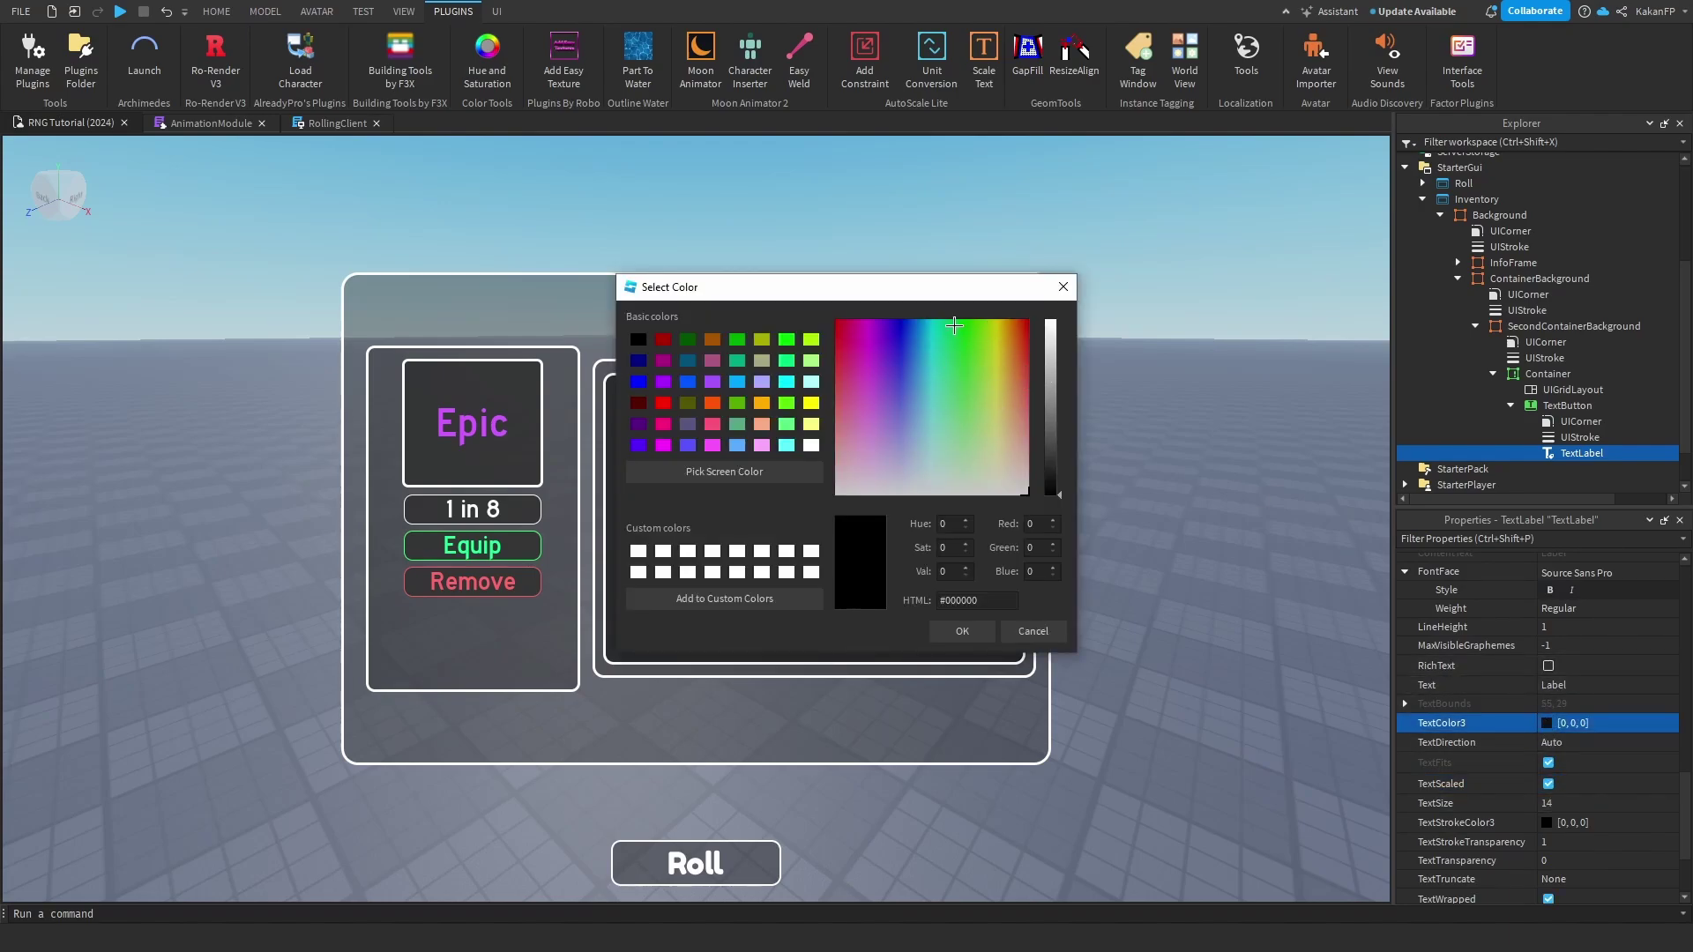
Colour the label text with the sampled Epic purple and set its font to Highway Gothic.
drag(935, 287, 1303, 360)
click(1091, 544)
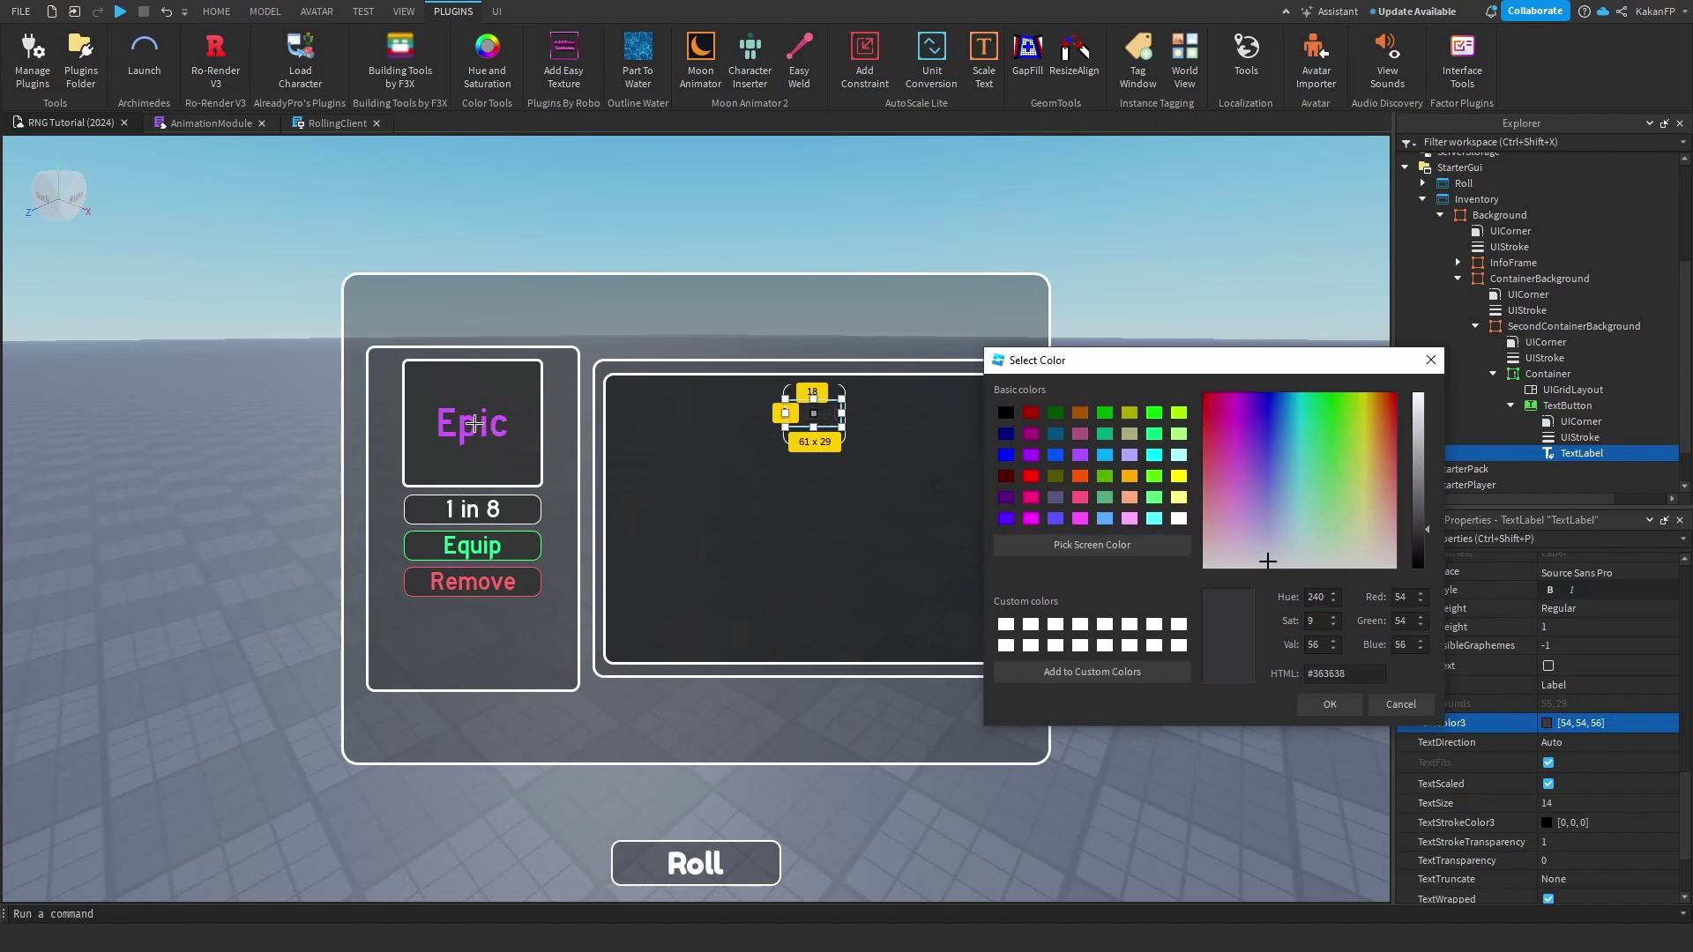
click(1173, 544)
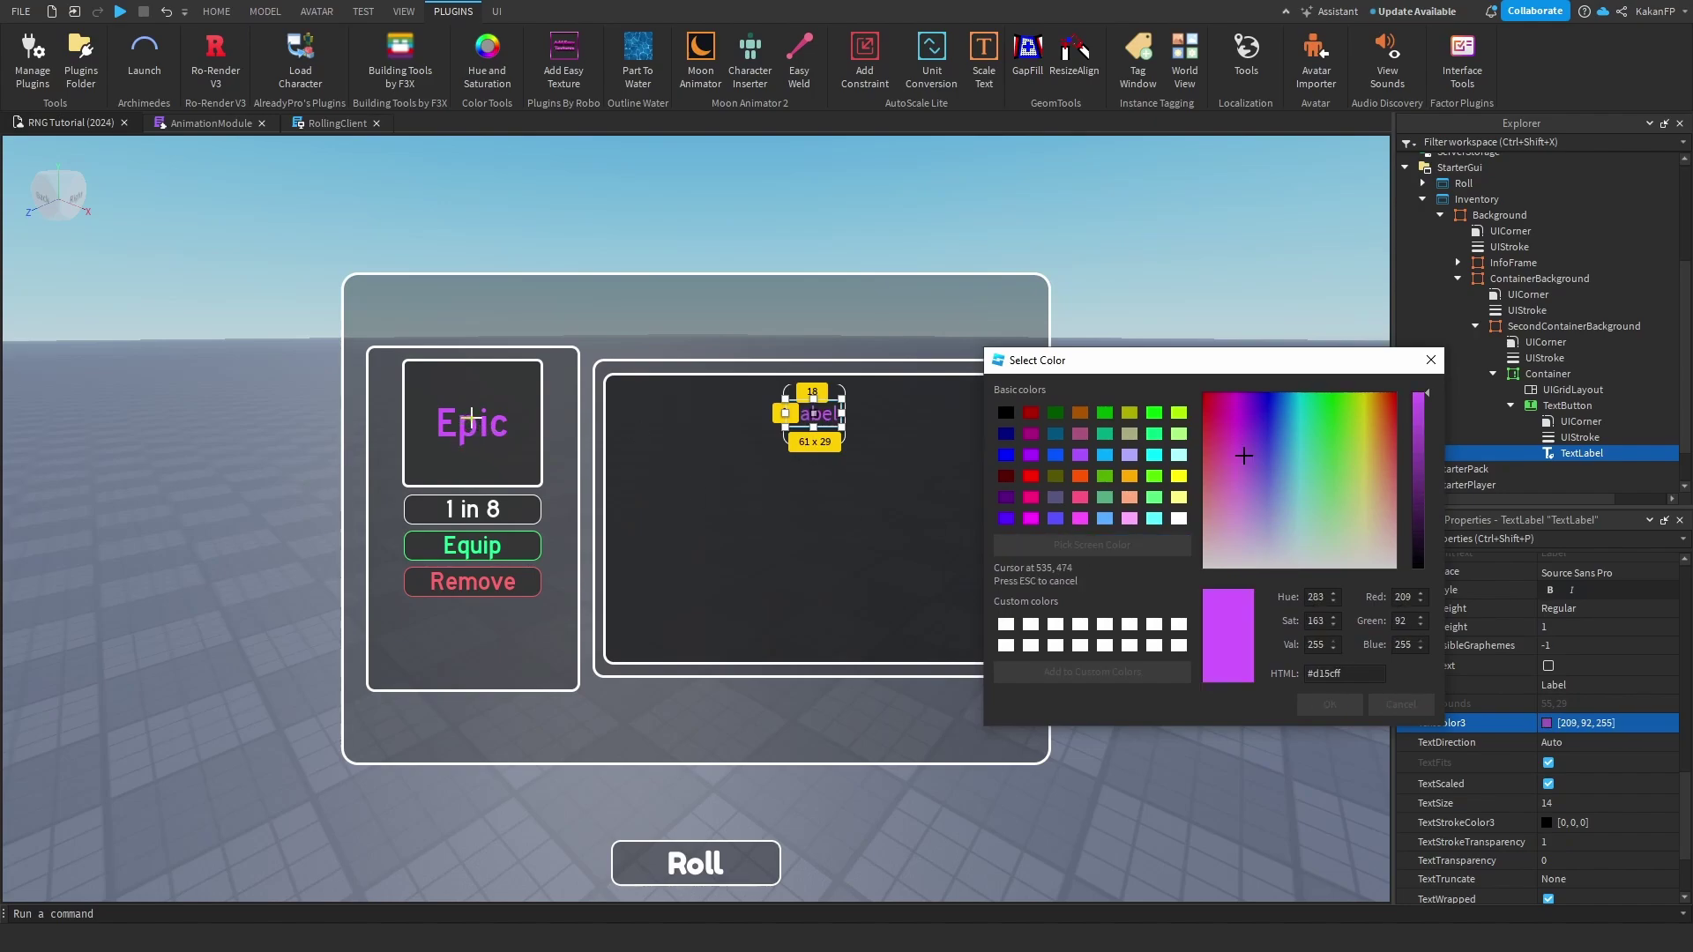
click(1330, 703)
scroll(1587, 705, up, 3)
click(1596, 688)
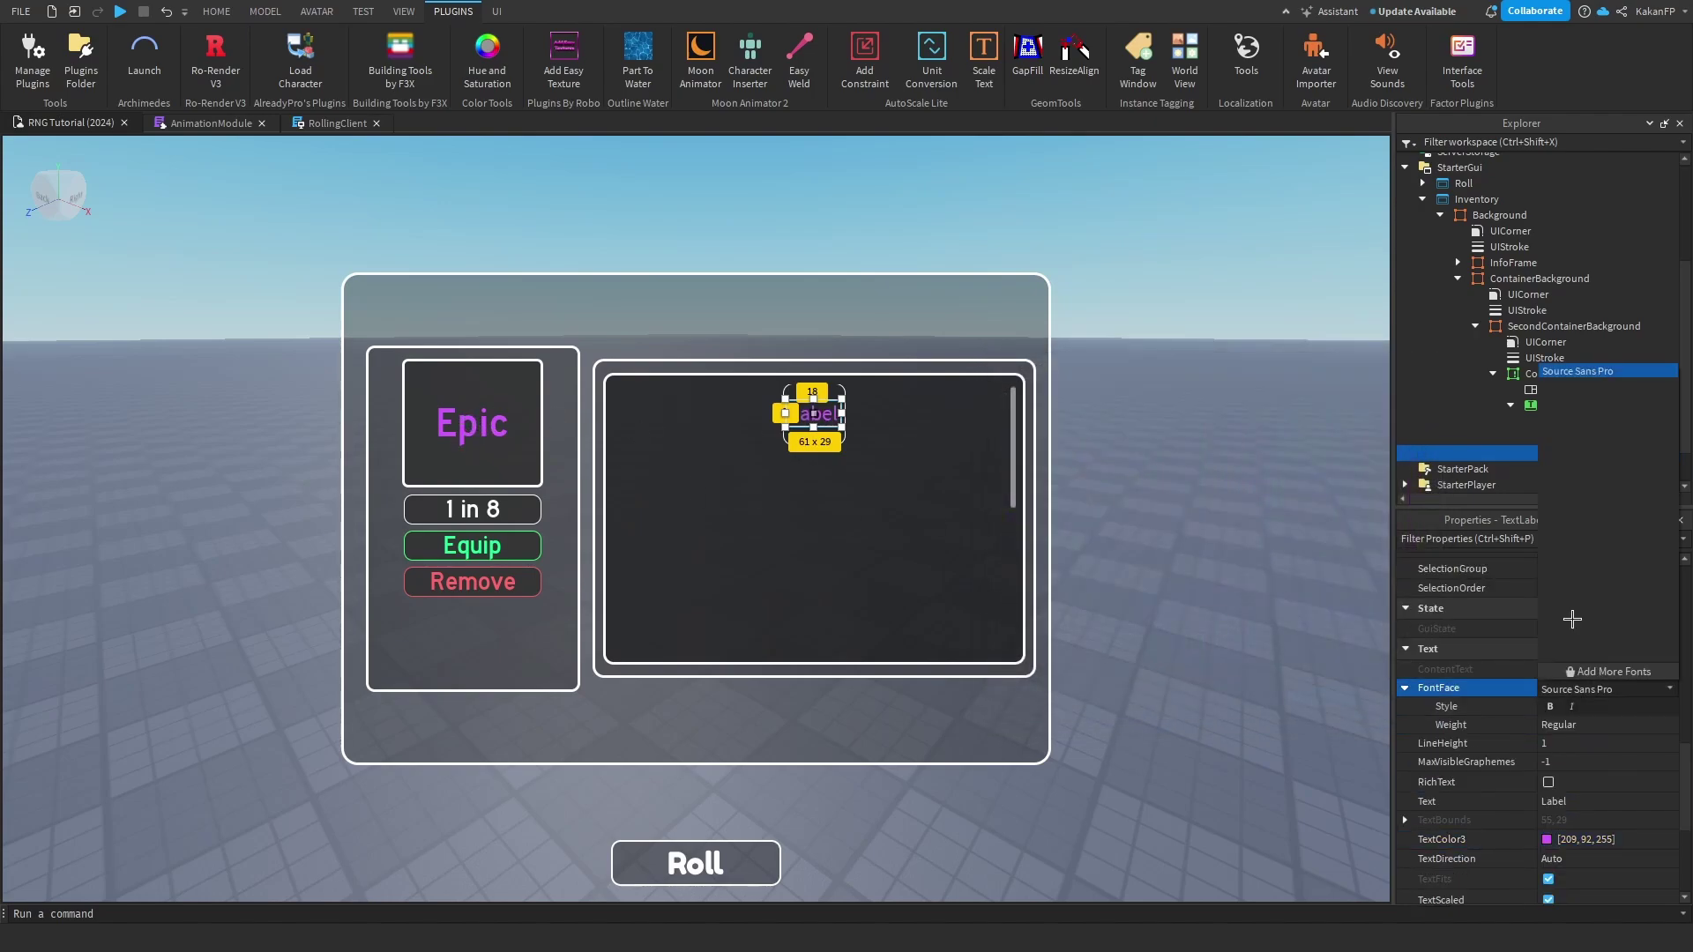
click(1598, 597)
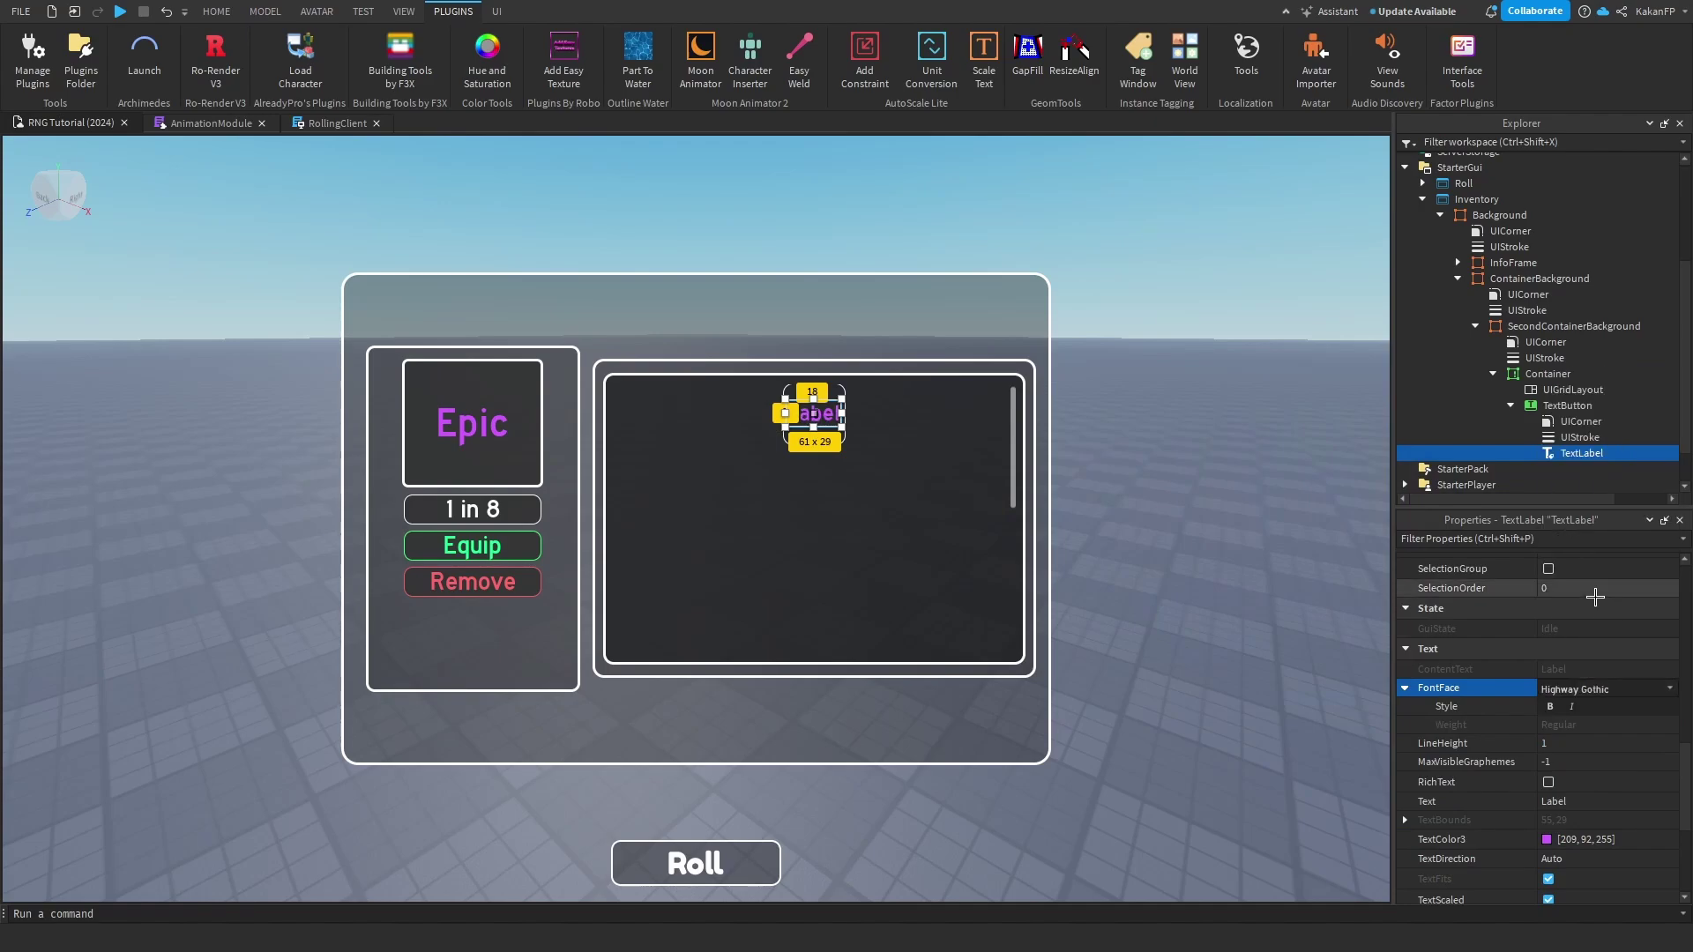
Change the label's text to 'Epic'.
click(1202, 458)
right_drag(1202, 459, 1203, 459)
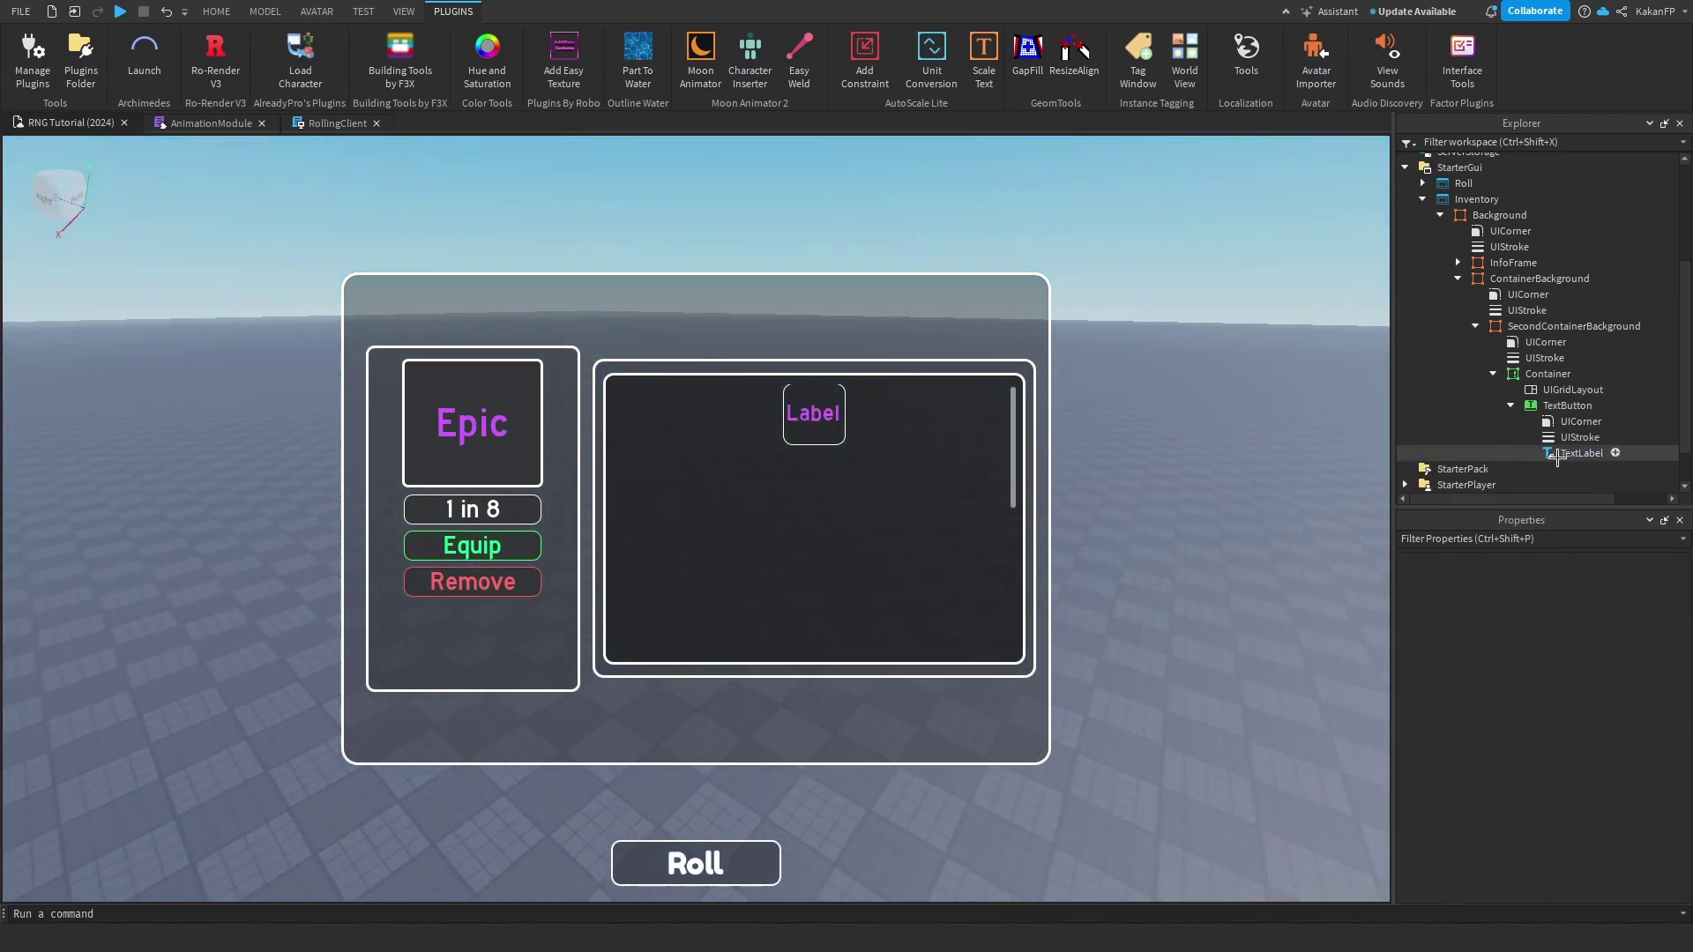
click(1581, 454)
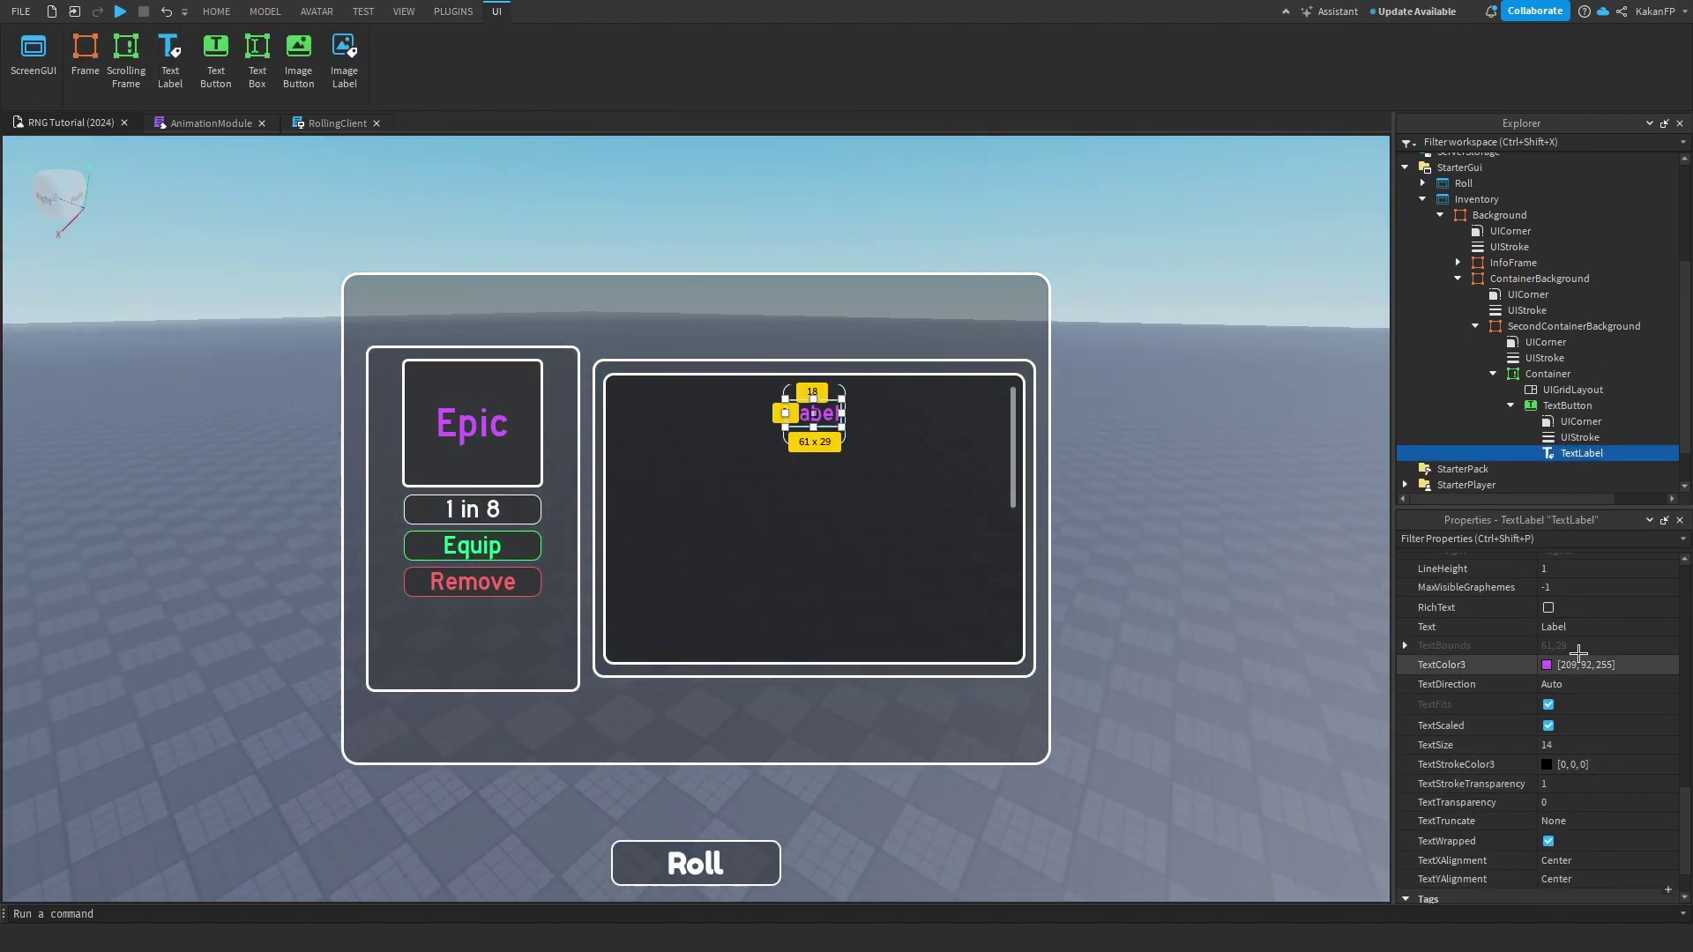
click(1584, 627)
text(Epic)
click(1158, 446)
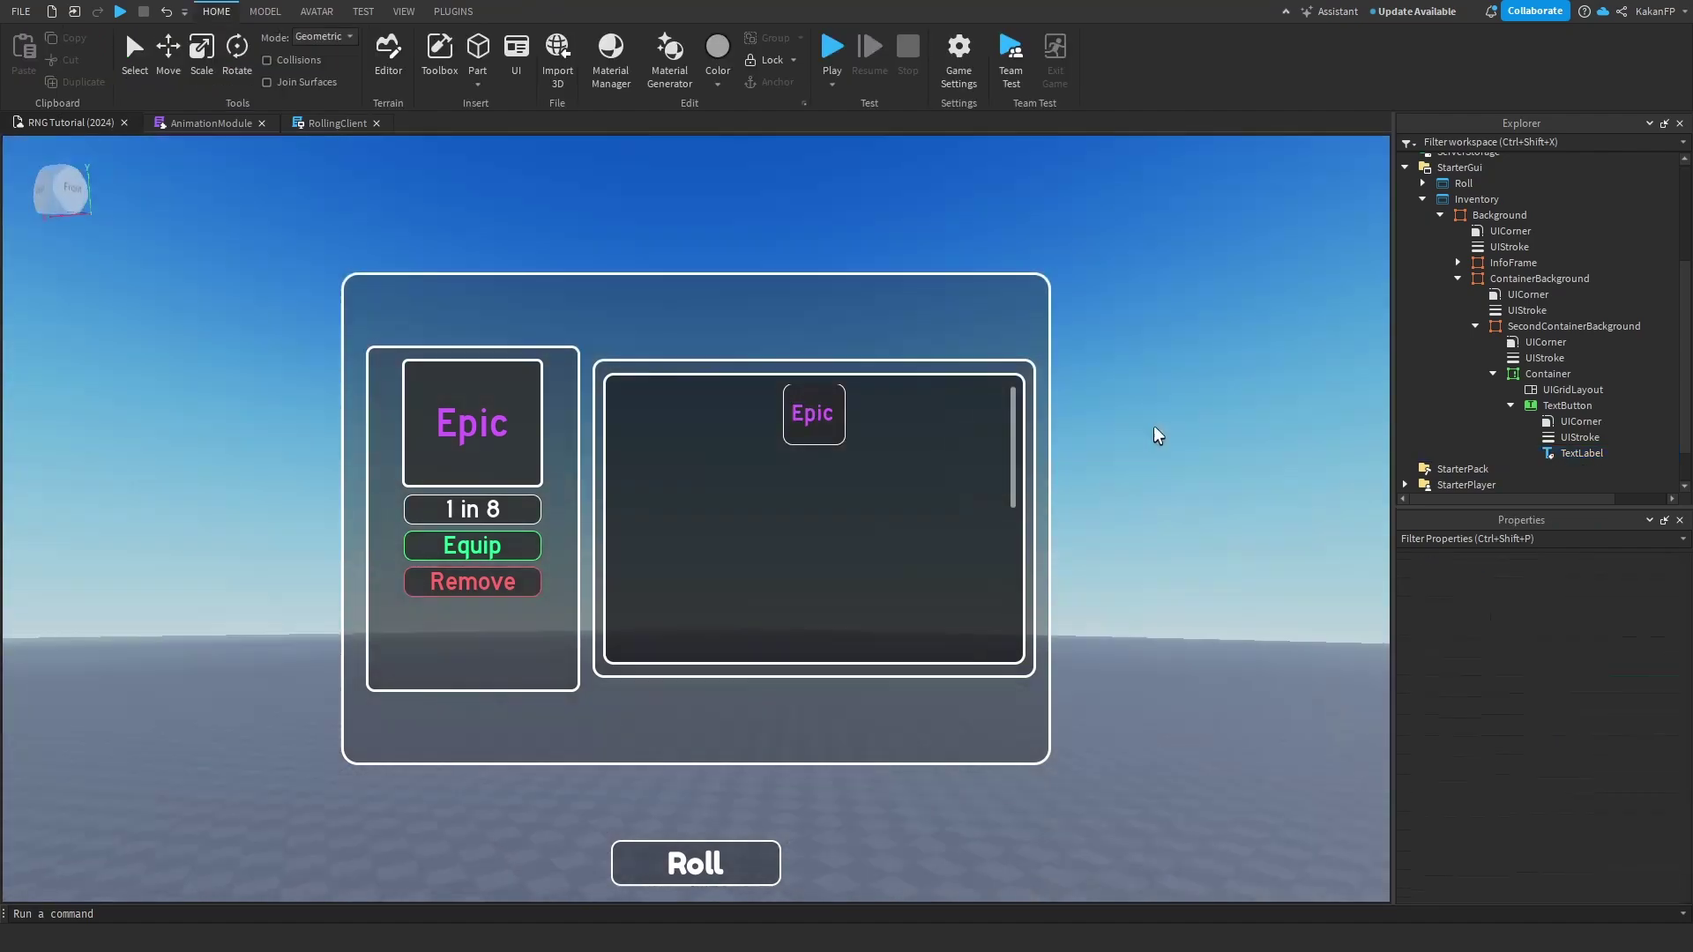
right_drag(1158, 445, 1171, 454)
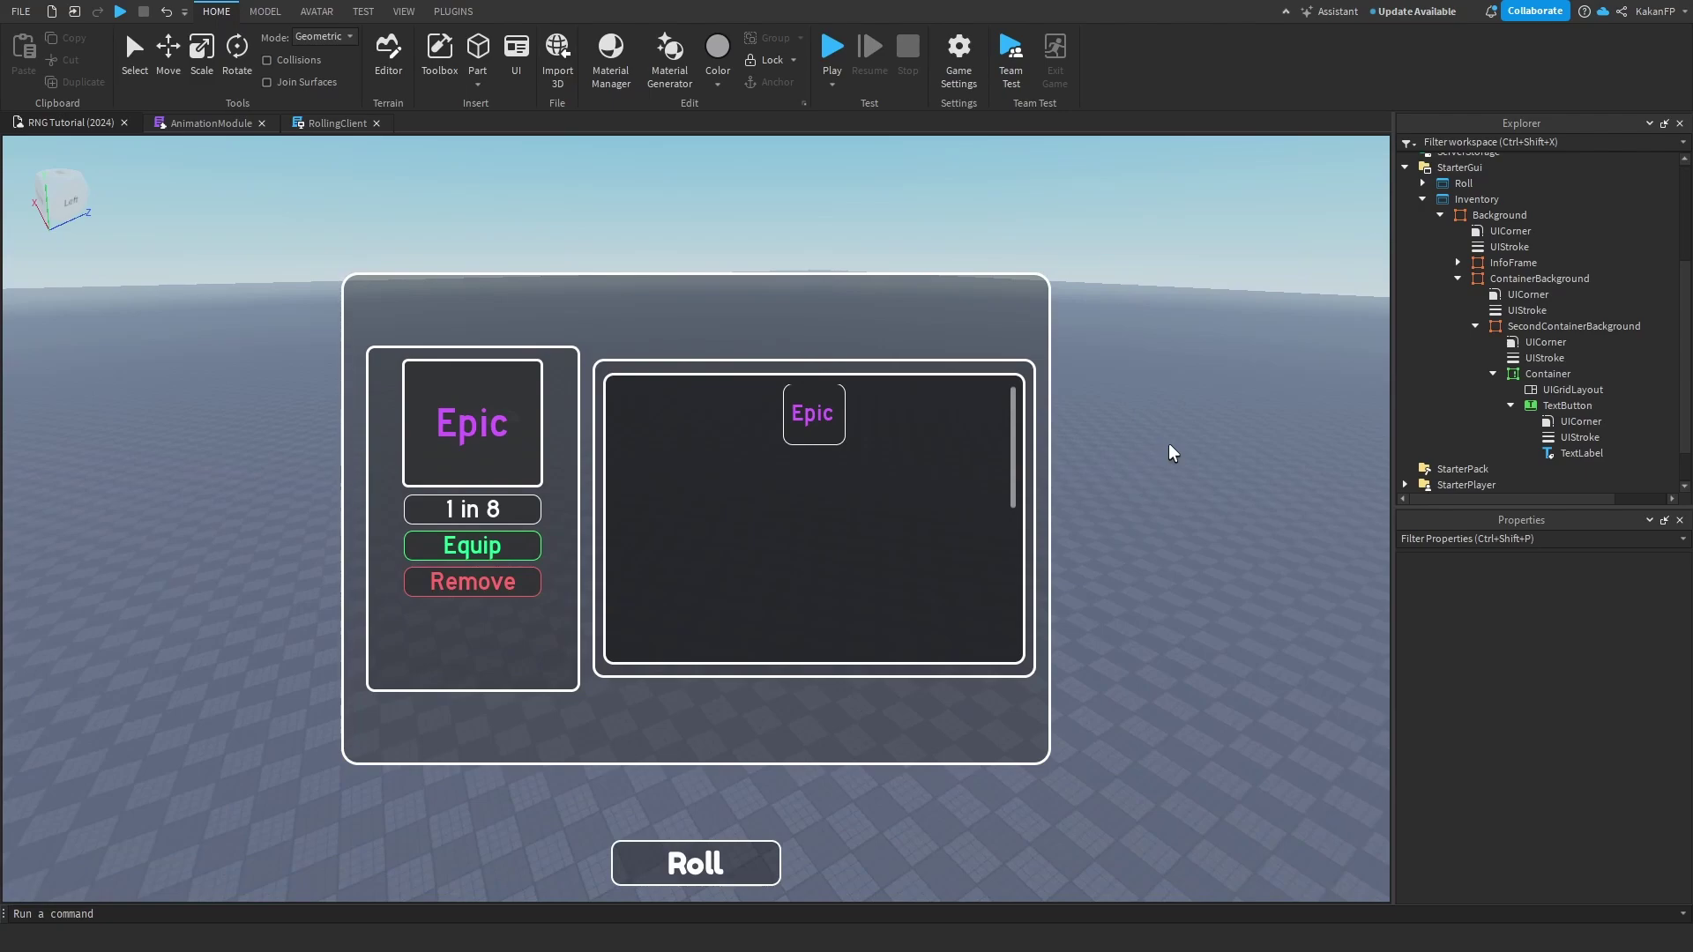
Rename the button to Template and duplicate it with Ctrl+D to preview a filled grid.
click(1511, 406)
double_click(1560, 406)
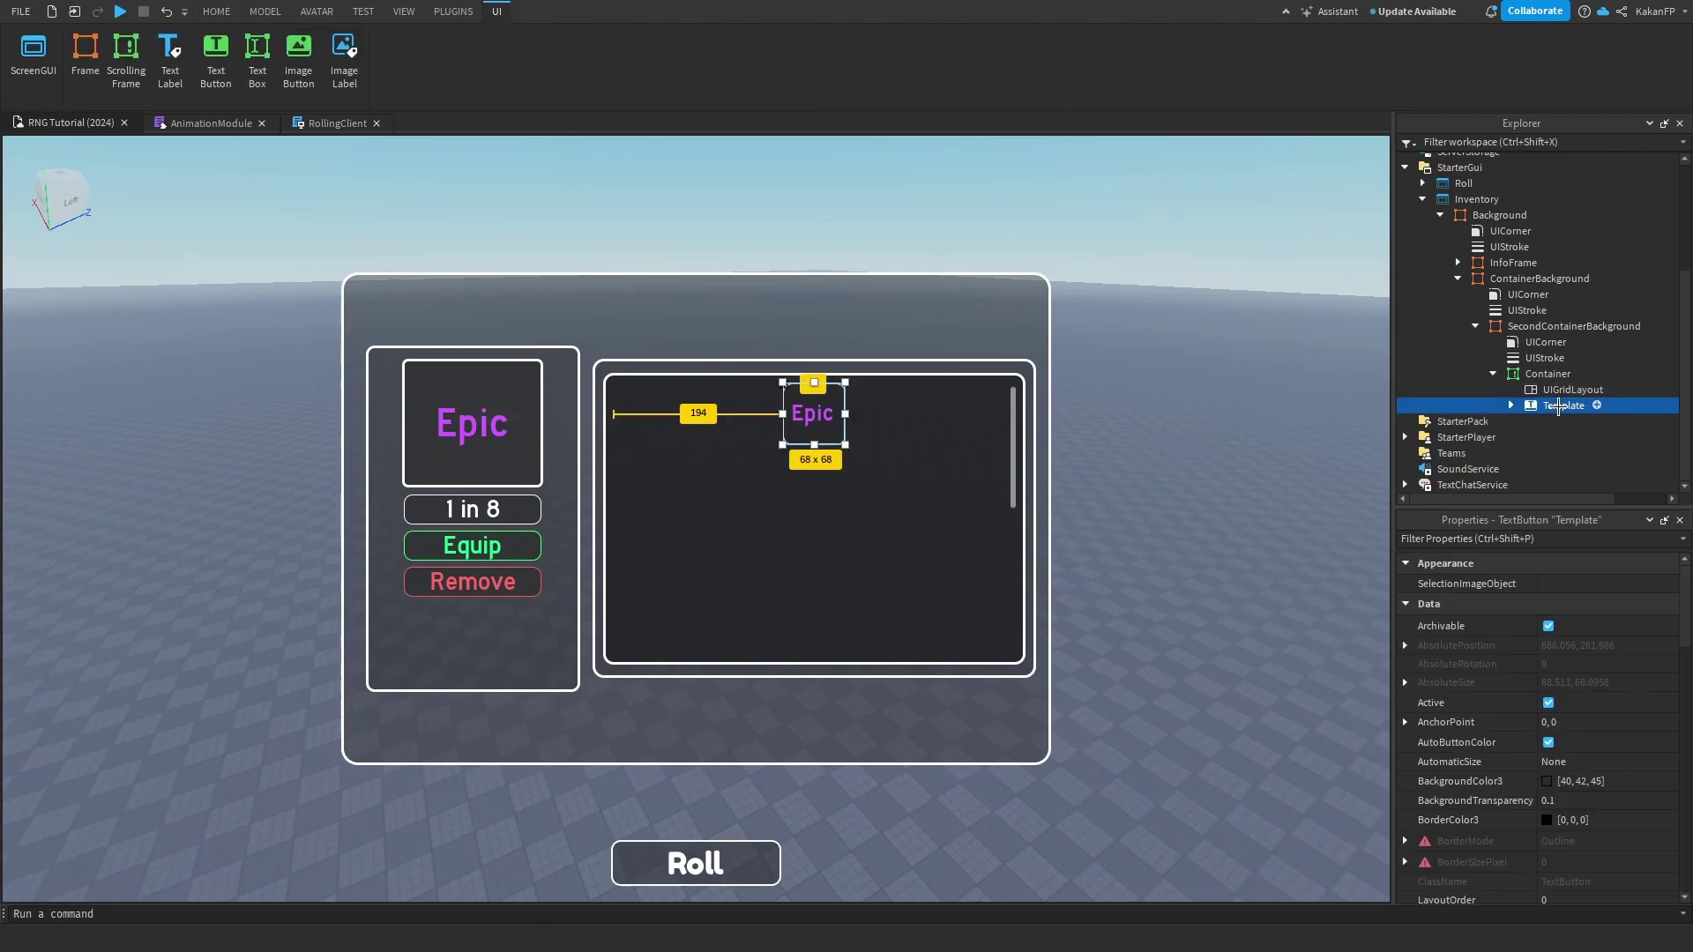
key(ctrl+d)
key(ctrl+d)
key(ctrl+d)
key(ctrl+d)
key(ctrl+d)
key(ctrl+d)
key(ctrl+d)
key(ctrl+d)
key(ctrl+d)
key(ctrl+d)
key(ctrl+d)
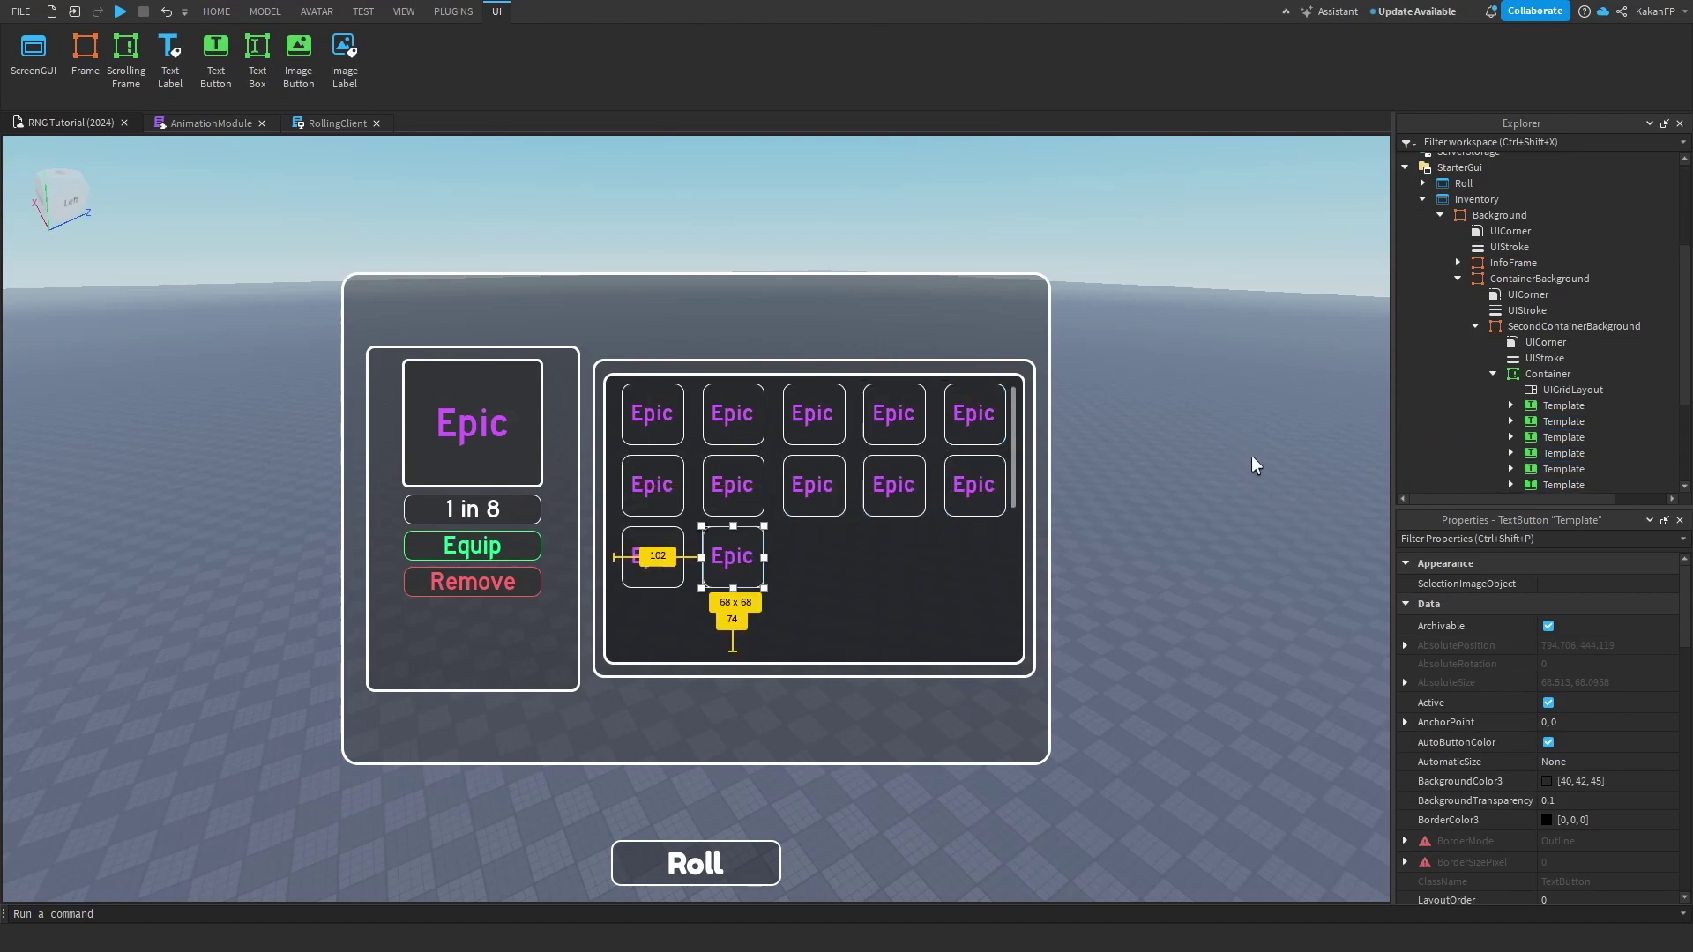
key(ctrl+d)
key(ctrl+d)
key(ctrl+d)
key(ctrl+d)
key(ctrl+d)
key(ctrl+d)
key(ctrl+d)
key(ctrl+d)
key(ctrl+d)
Select the range of Template copies in Explorer and delete them, leaving one slot.
click(1235, 431)
right_drag(1233, 430, 1233, 429)
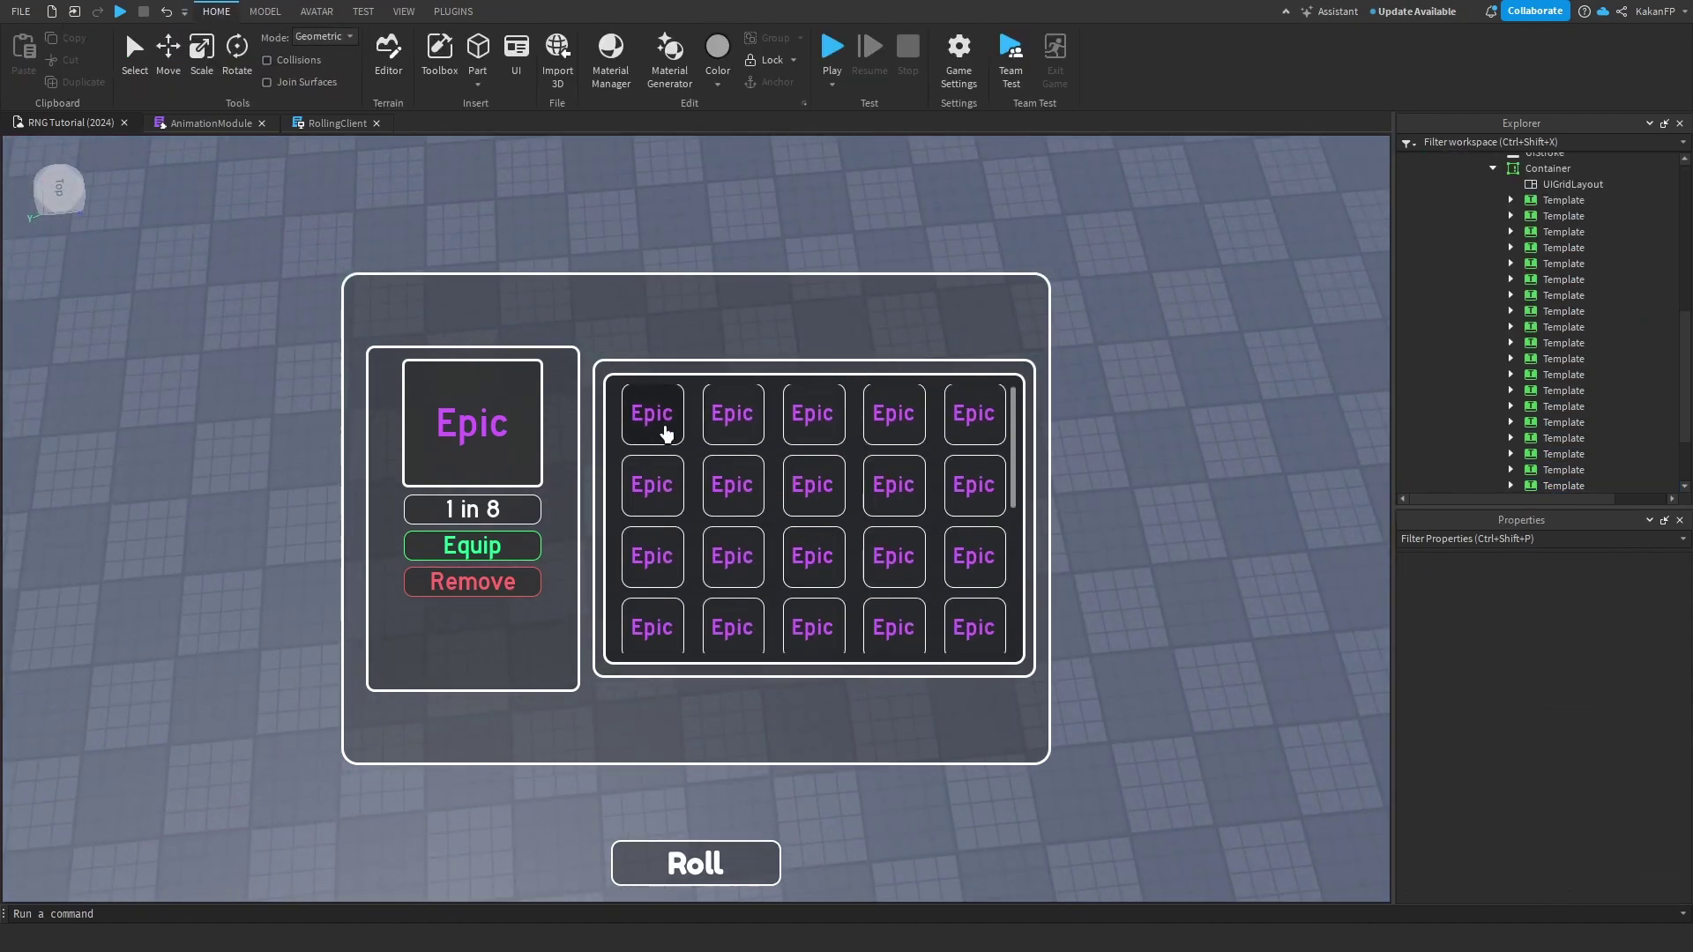
right_drag(612, 480, 1208, 412)
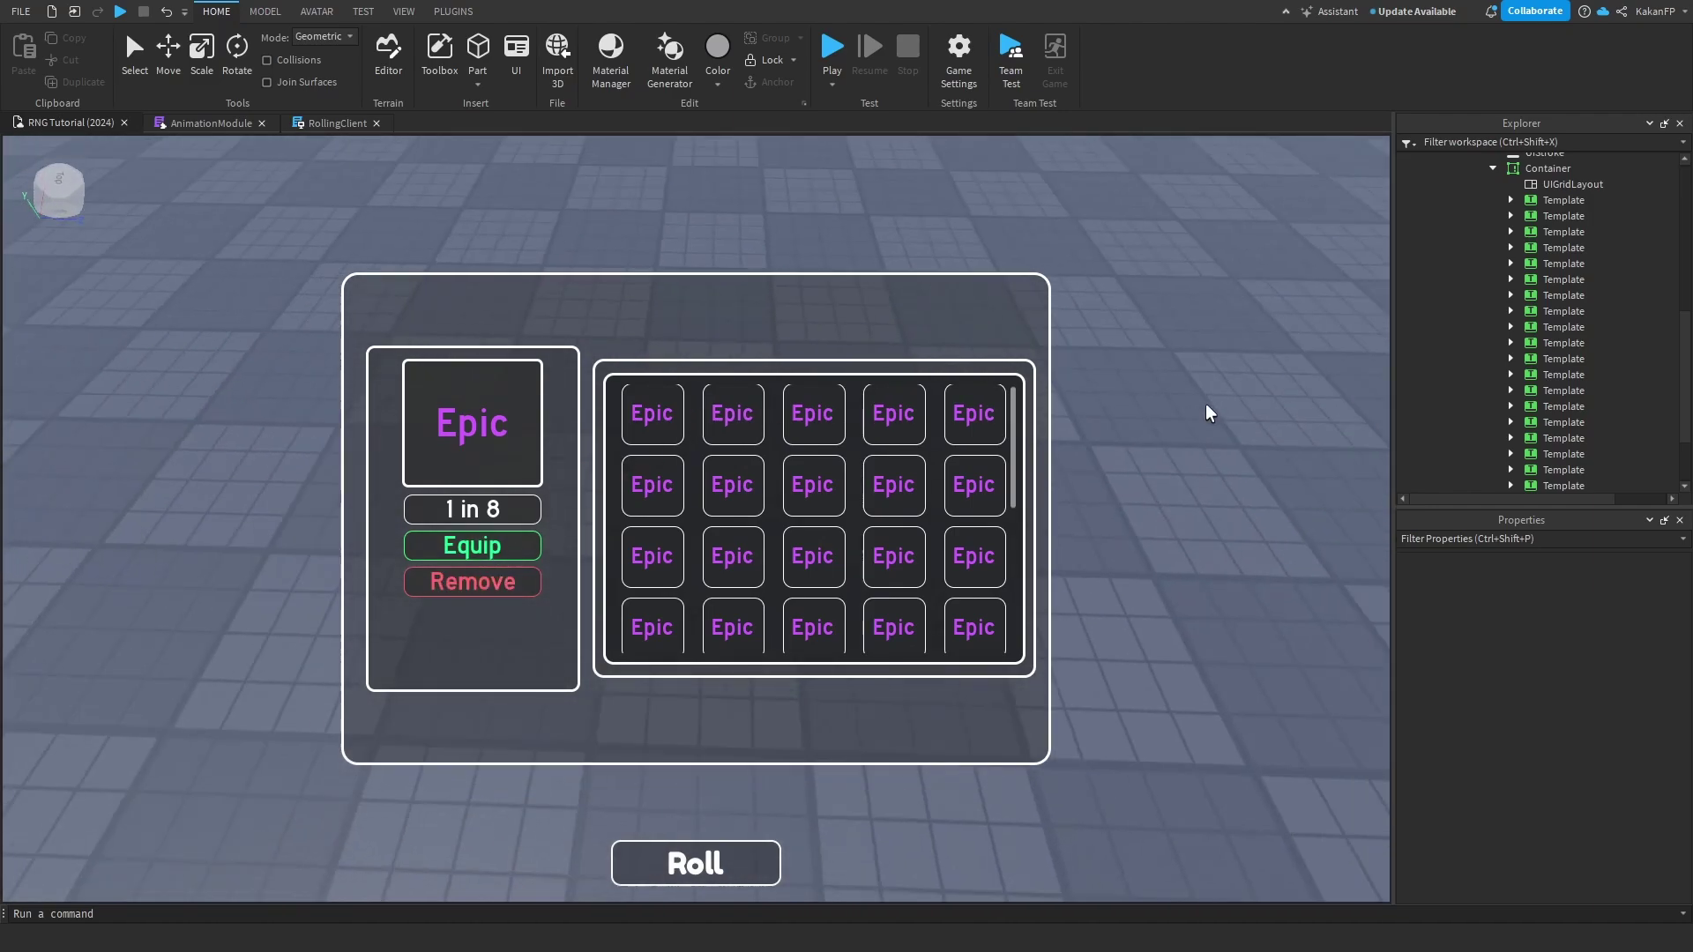
scroll(1536, 401, up, 2)
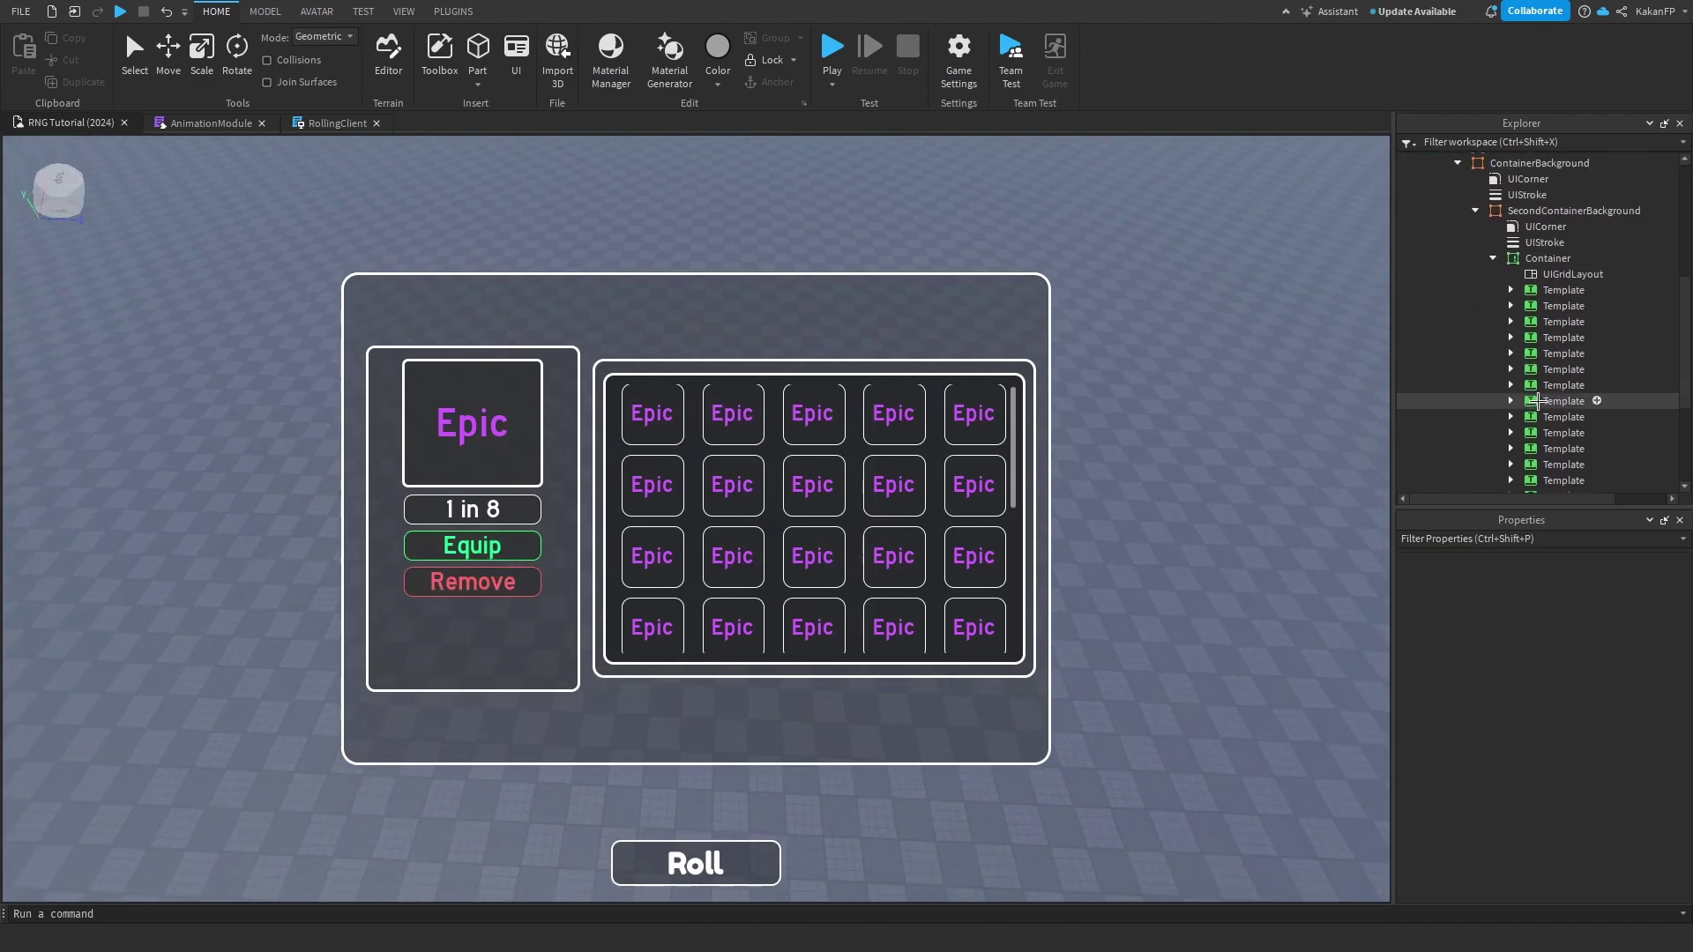
scroll(1540, 402, down, 4)
click(1554, 406)
scroll(1553, 345, up, 4)
shift+click(1554, 291)
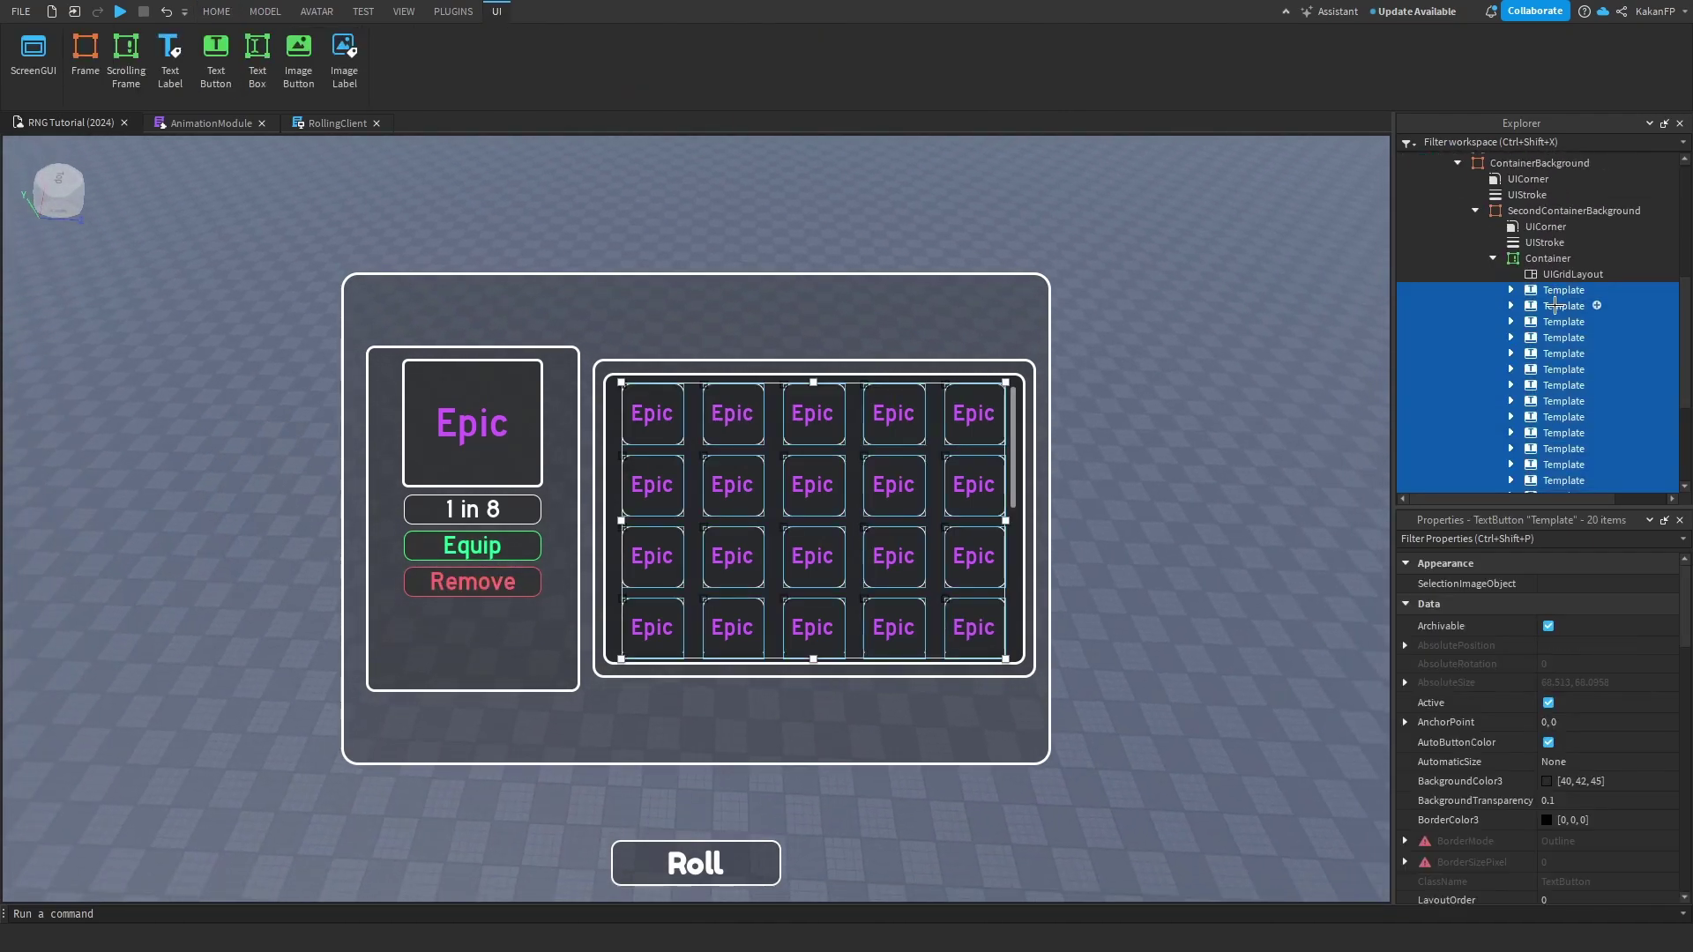
right_click(1559, 298)
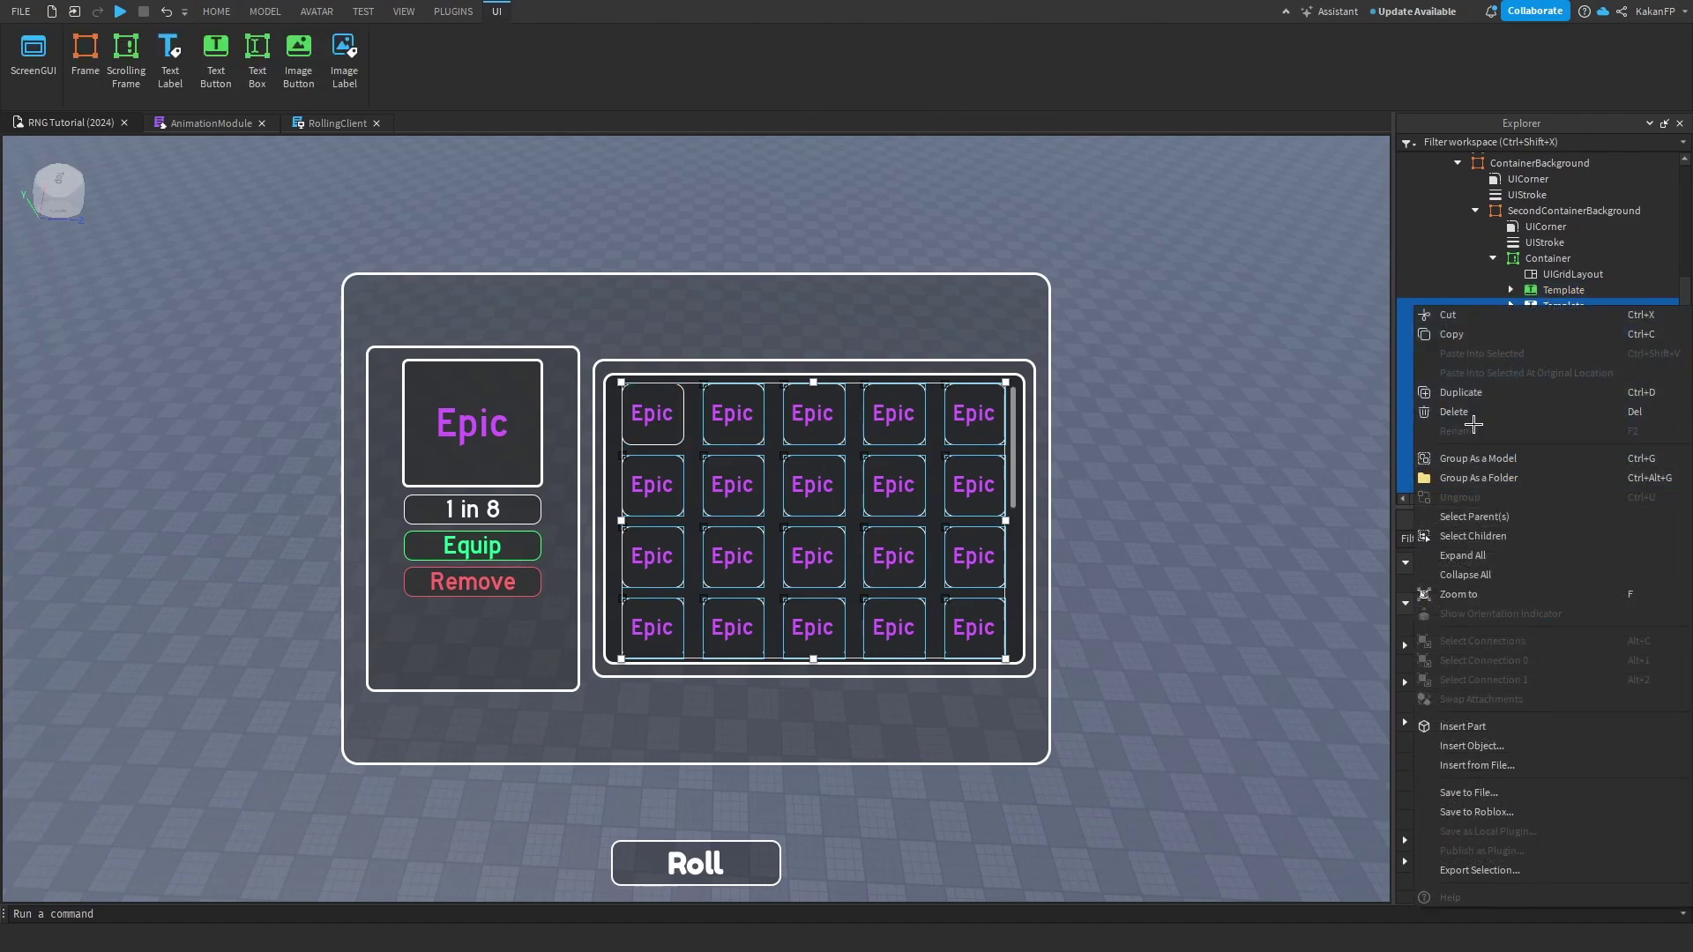
click(1494, 381)
click(1494, 387)
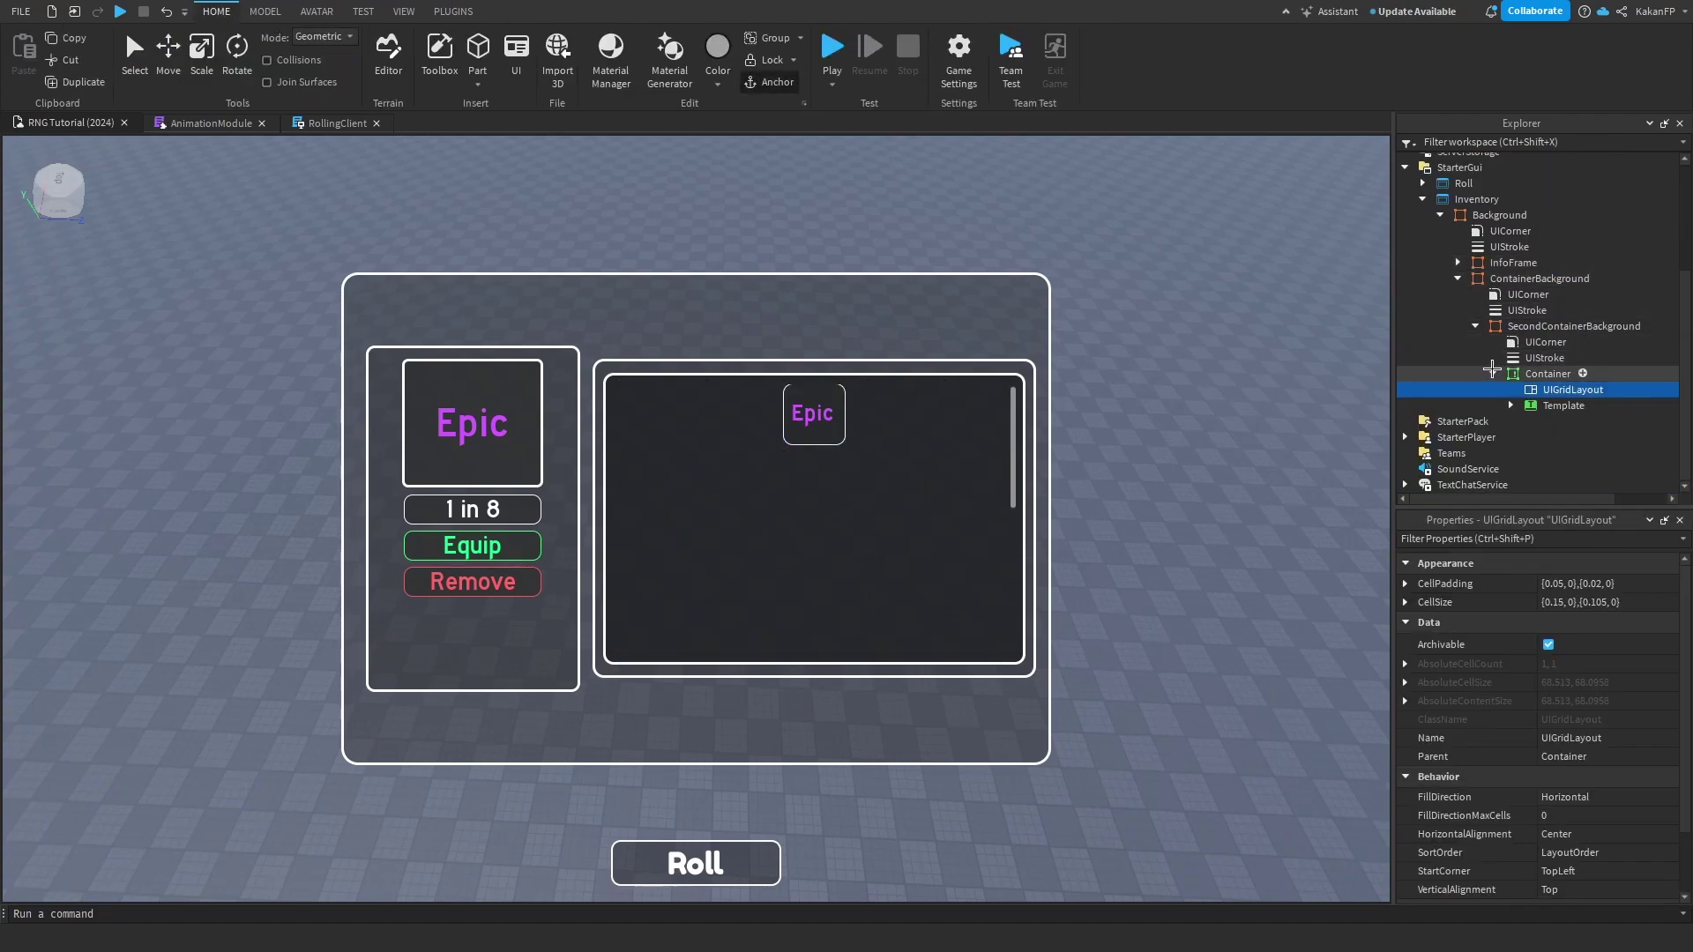
Expand InfoFrame and TitleBackground in Explorer to reach the info card's title label.
click(1493, 374)
click(1496, 357)
click(1458, 310)
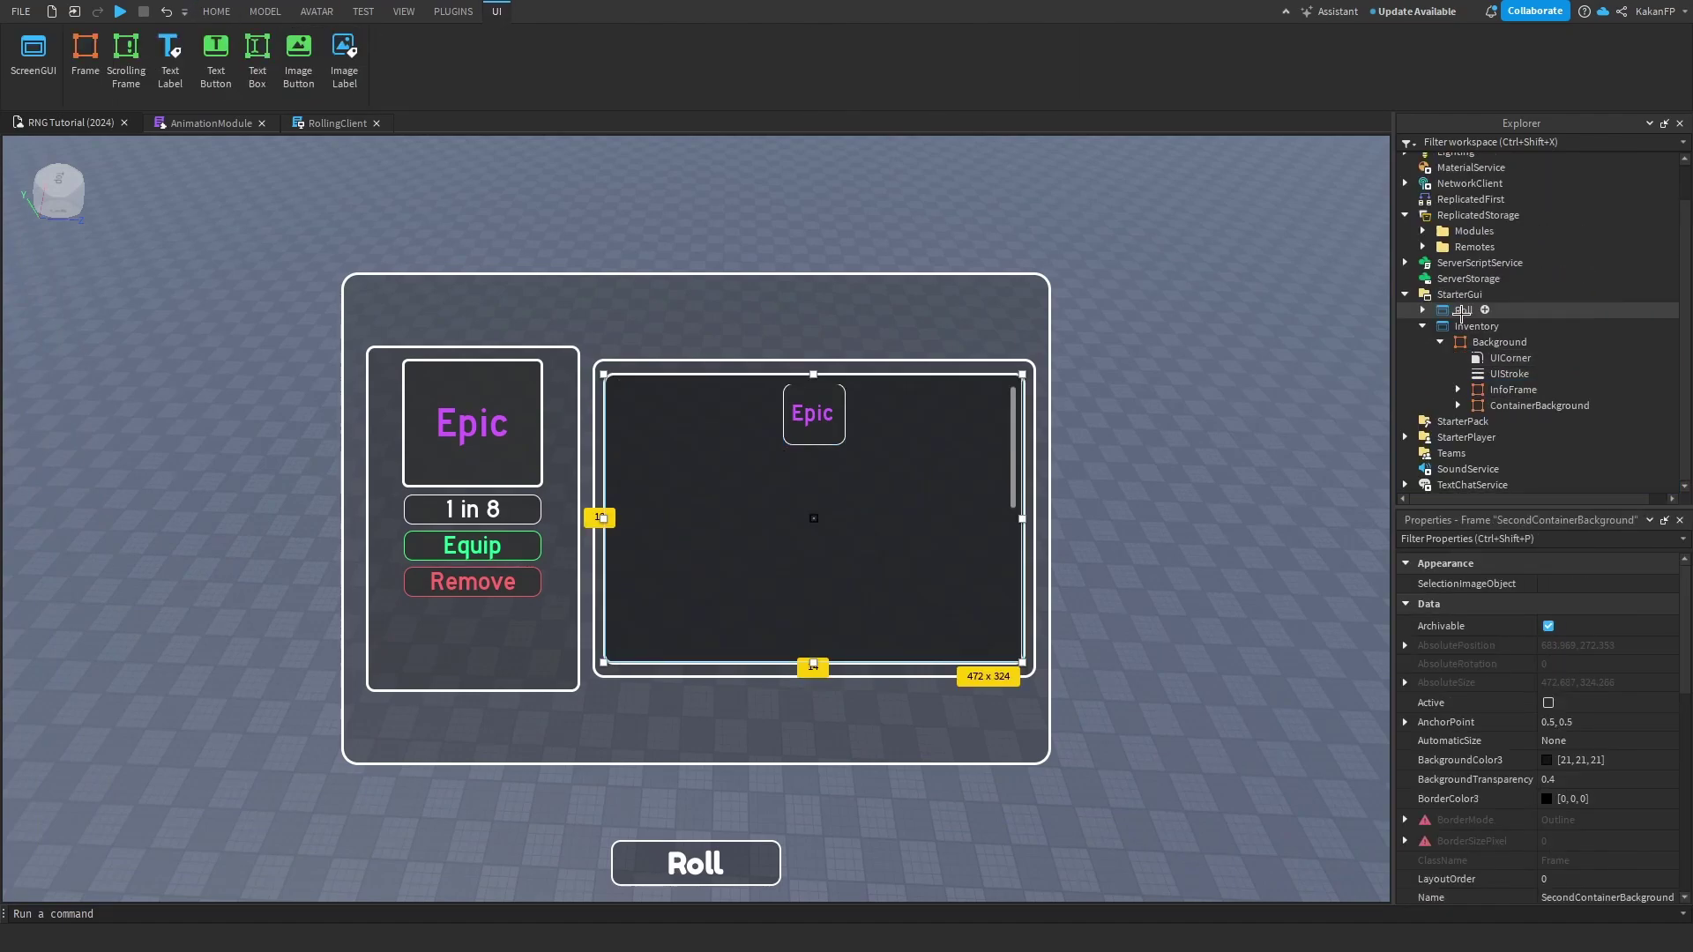
click(1506, 341)
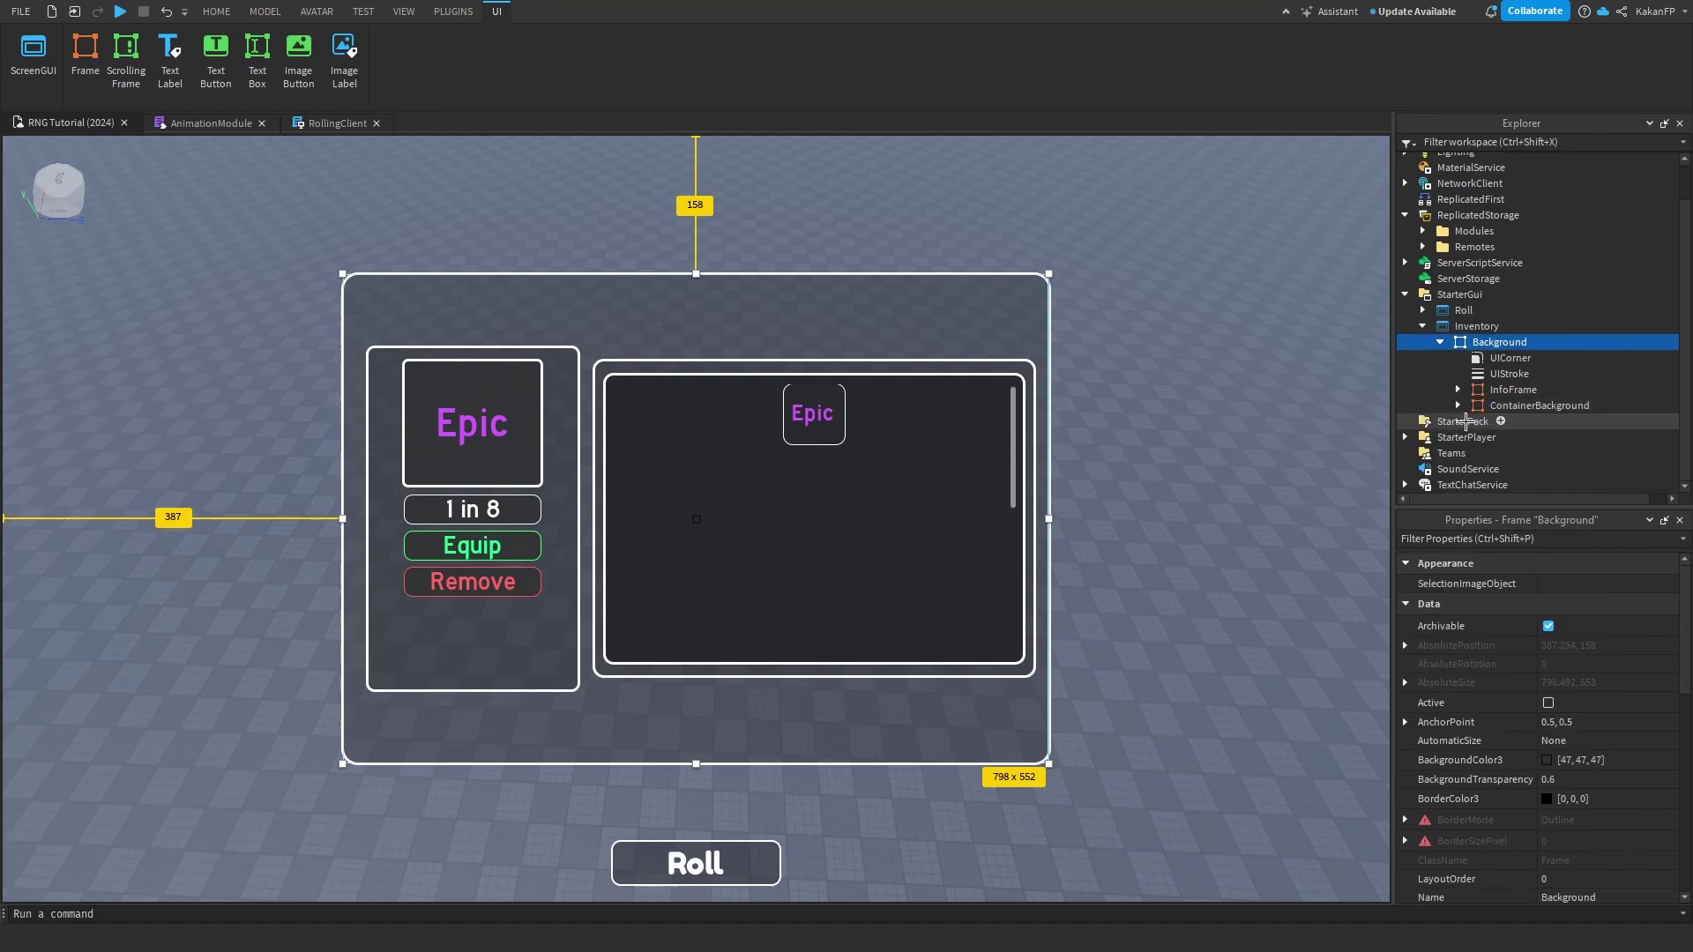
click(1458, 405)
click(1475, 452)
scroll(1482, 386, down, 2)
click(1476, 358)
click(1458, 342)
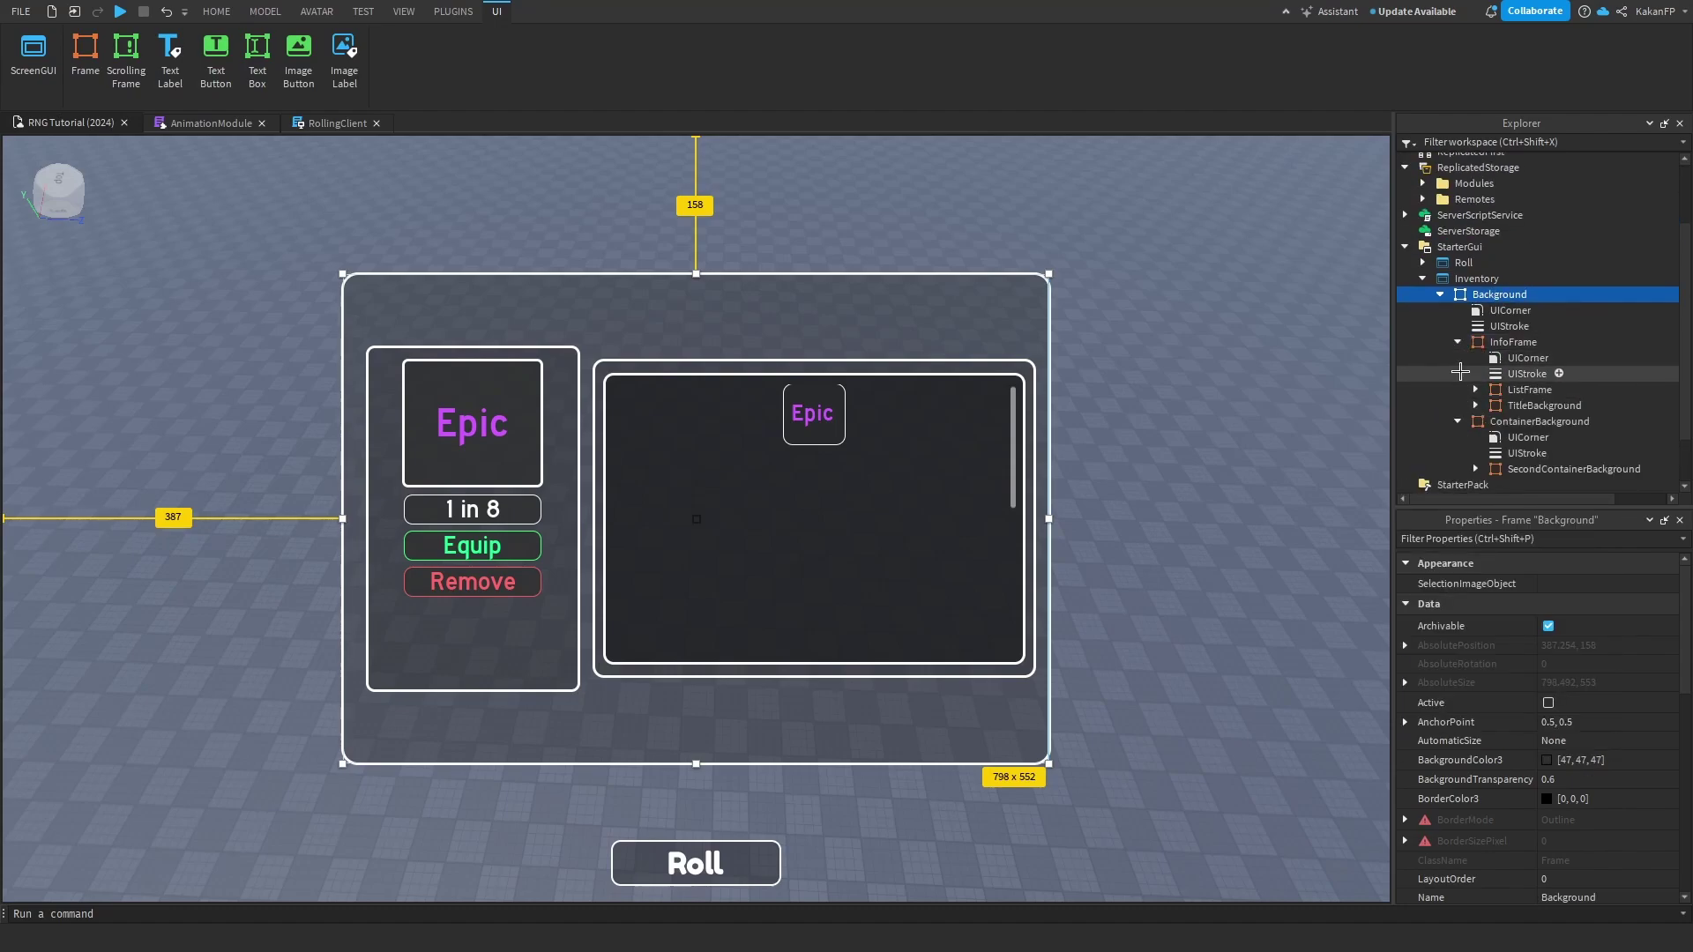
click(1459, 423)
click(1477, 407)
Duplicate the info card's title Label and move the copy under Background.
click(1534, 455)
key(ctrl+d)
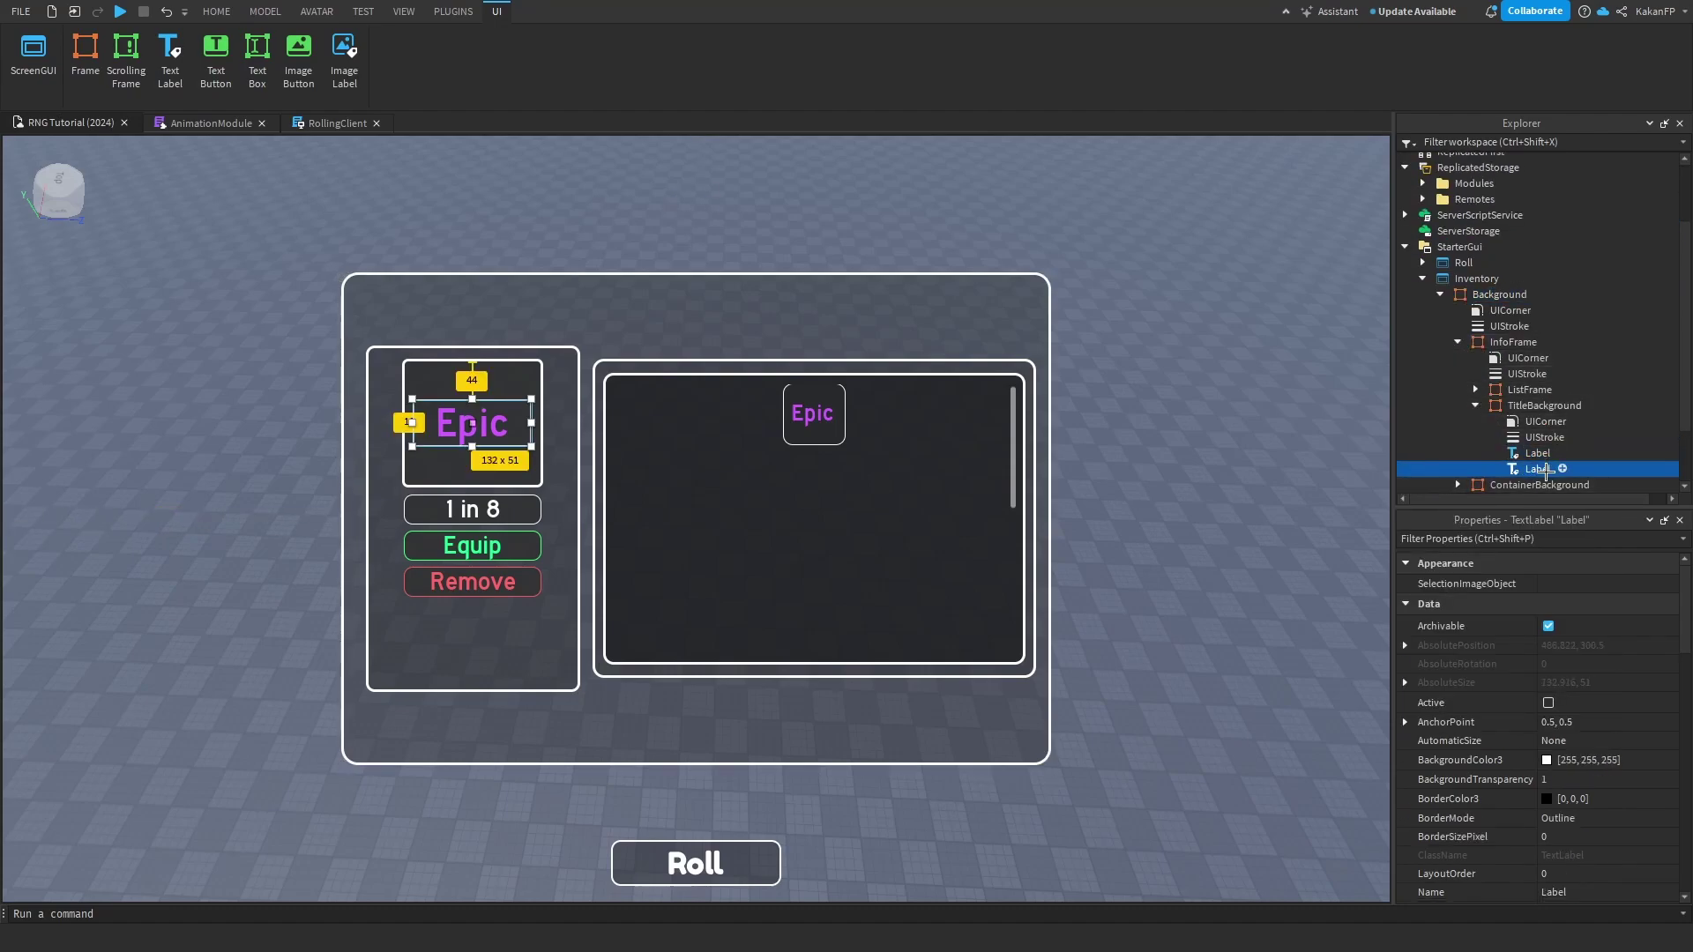
drag(1540, 469, 1504, 297)
click(1458, 341)
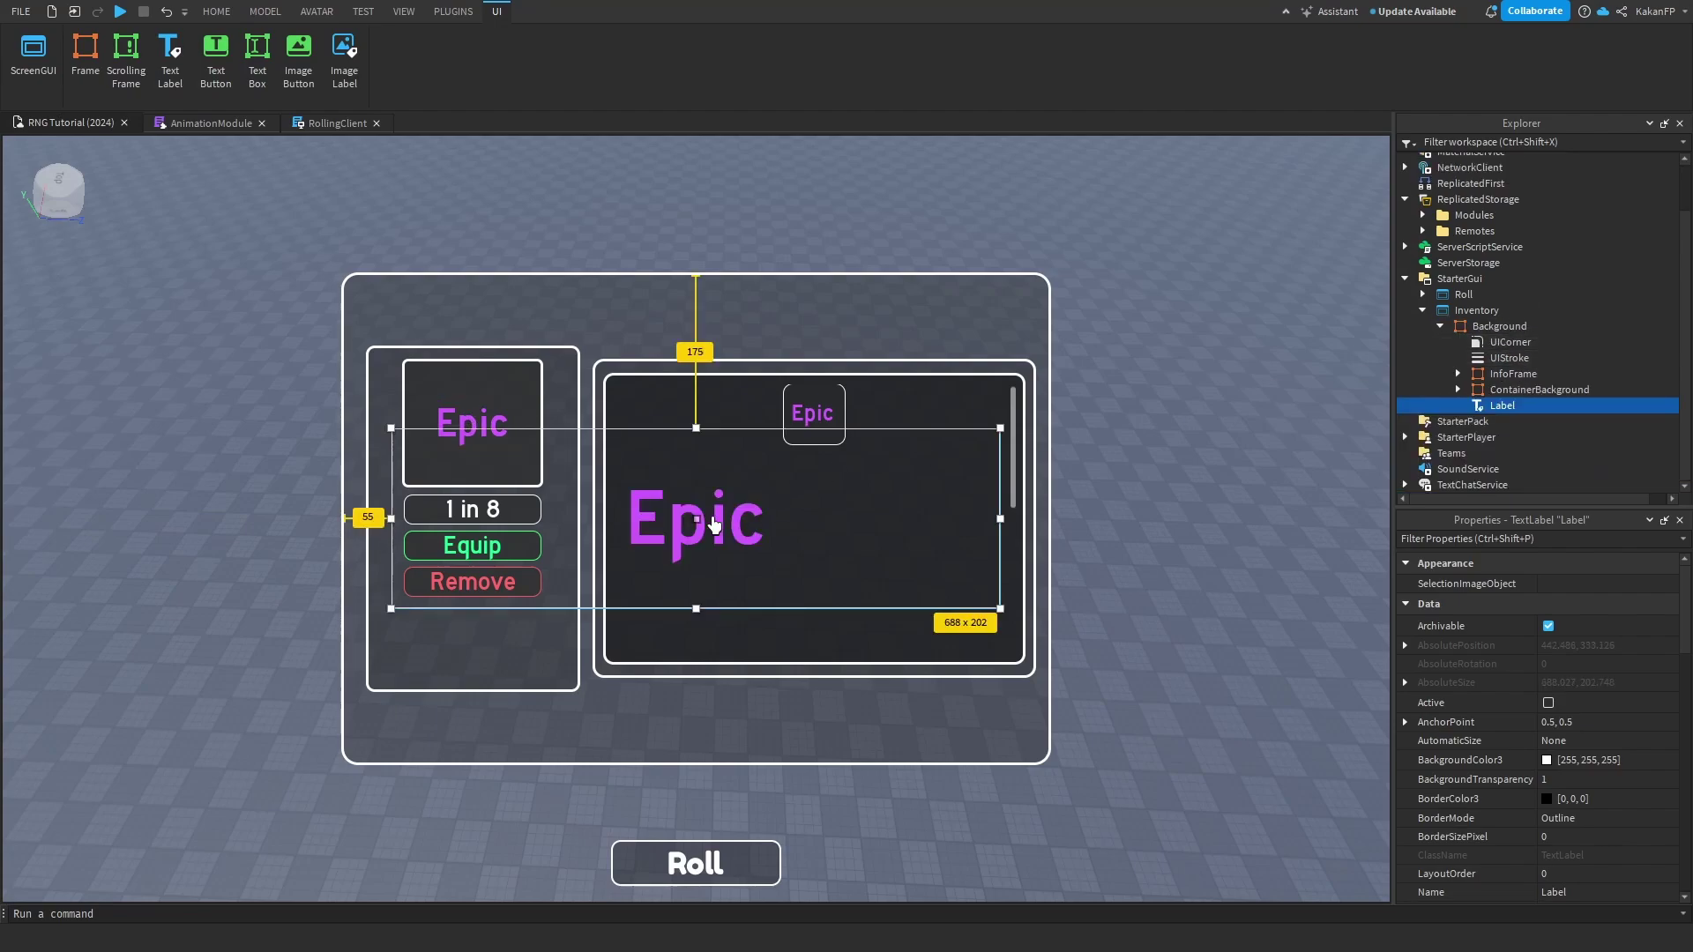
Resize the copied label to about 279×45 and centre it just above the button grid.
drag(714, 525, 764, 346)
drag(755, 432, 755, 295)
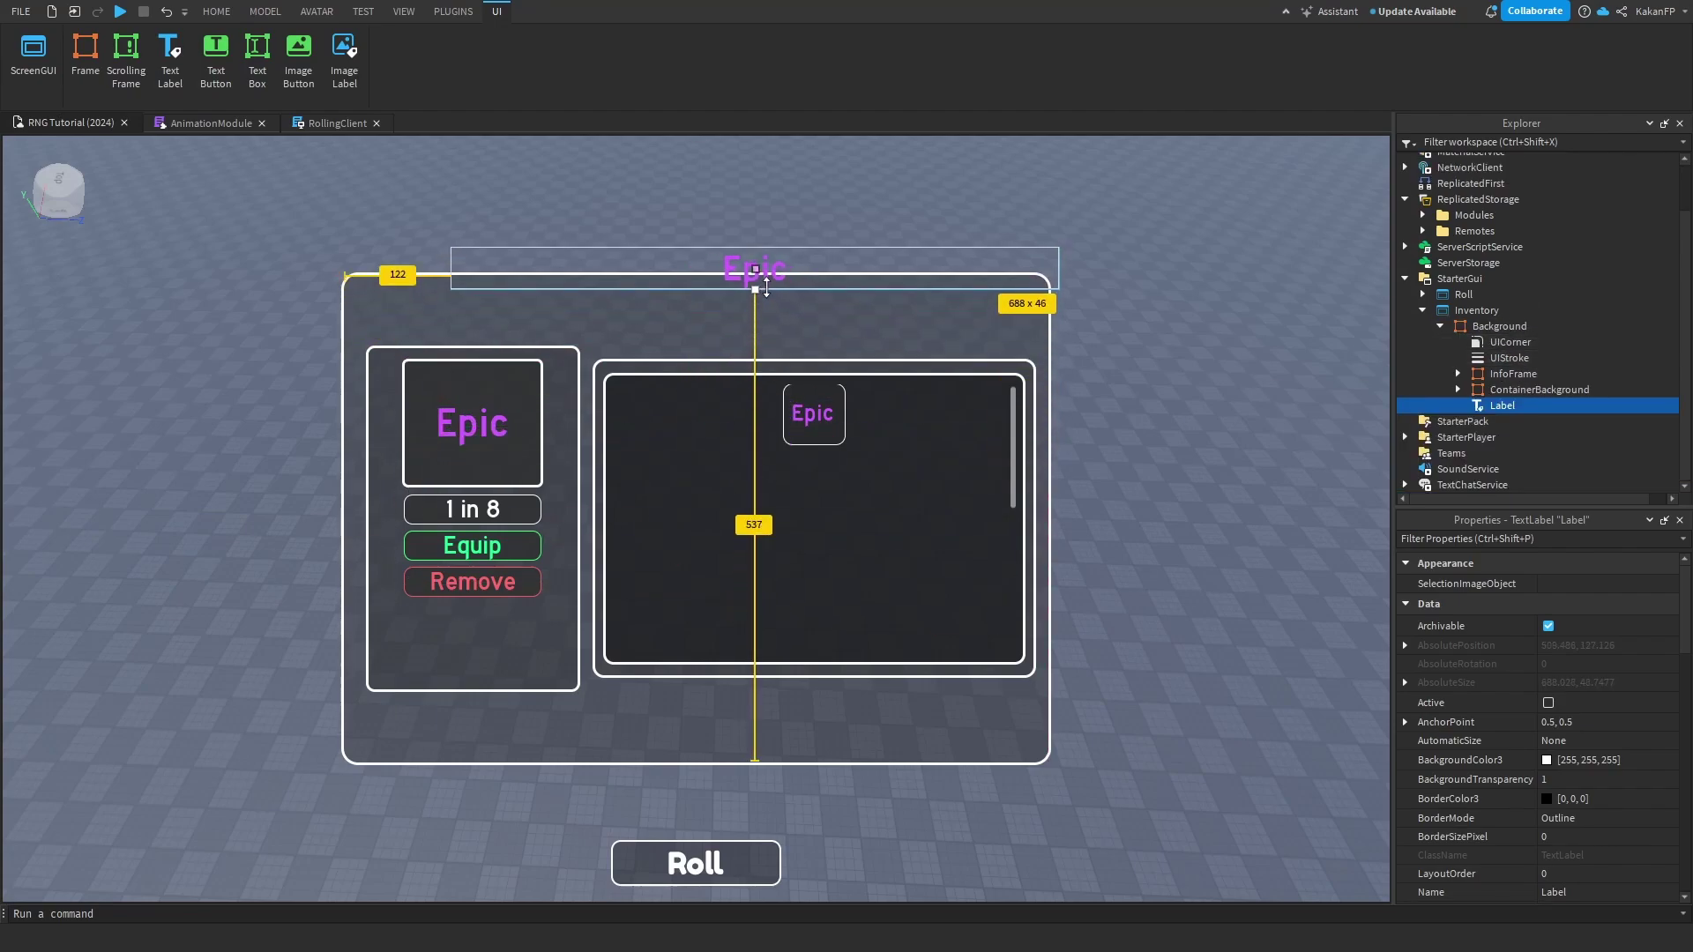
drag(537, 292, 556, 350)
drag(468, 326, 828, 326)
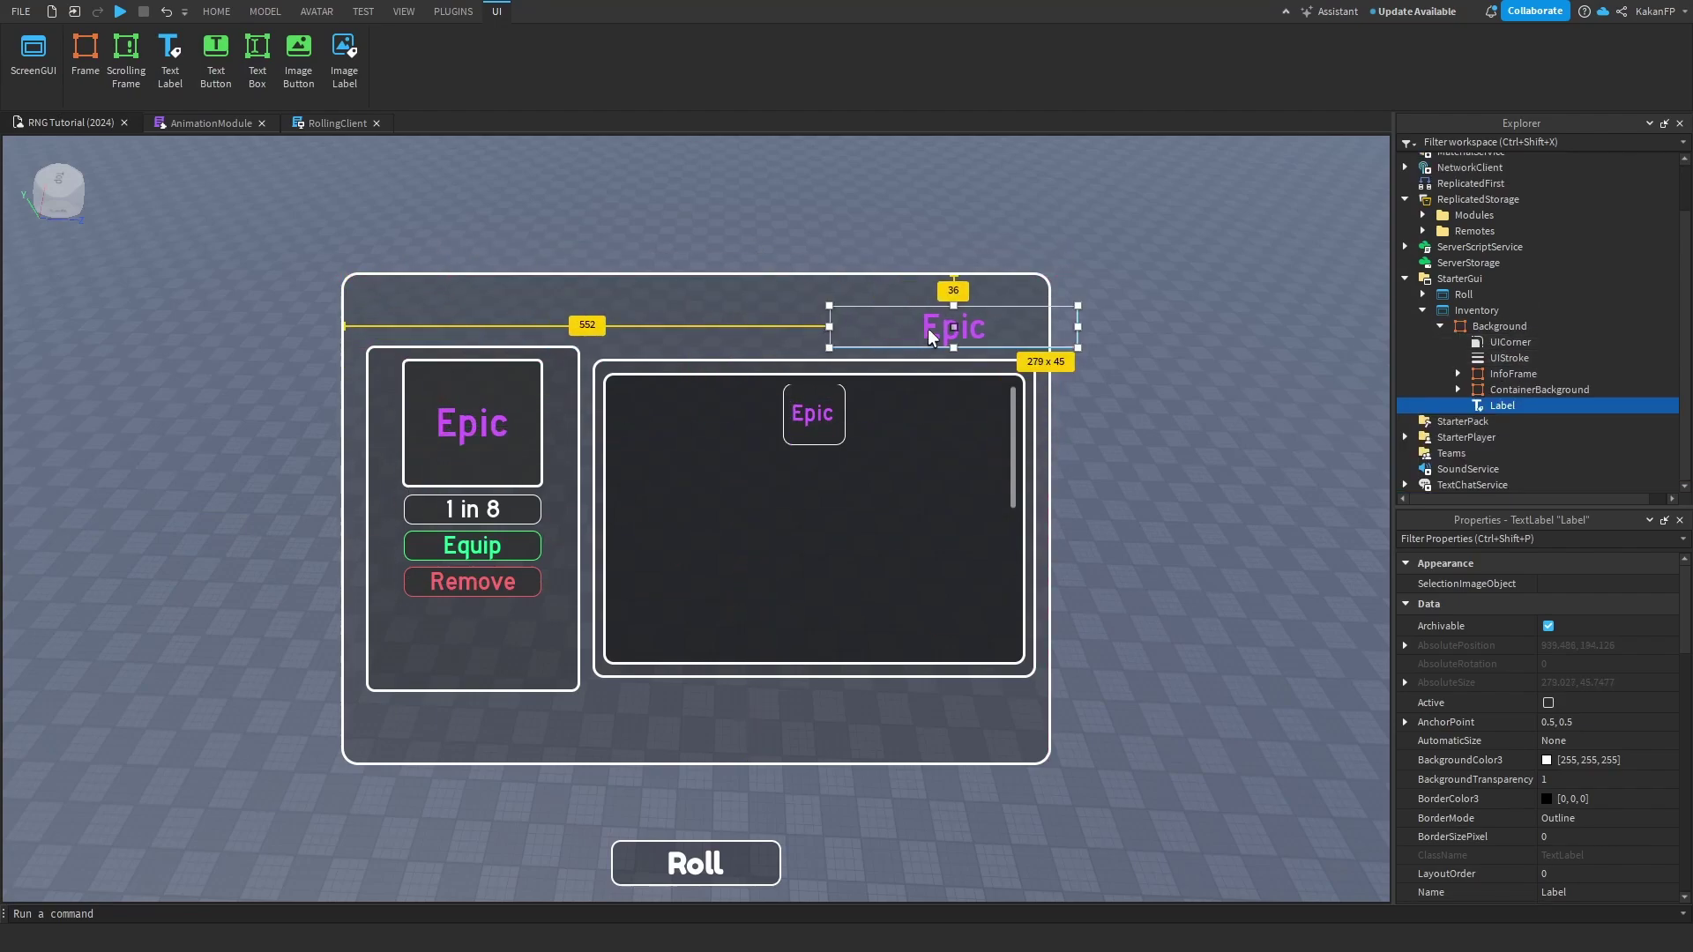
drag(957, 328, 815, 329)
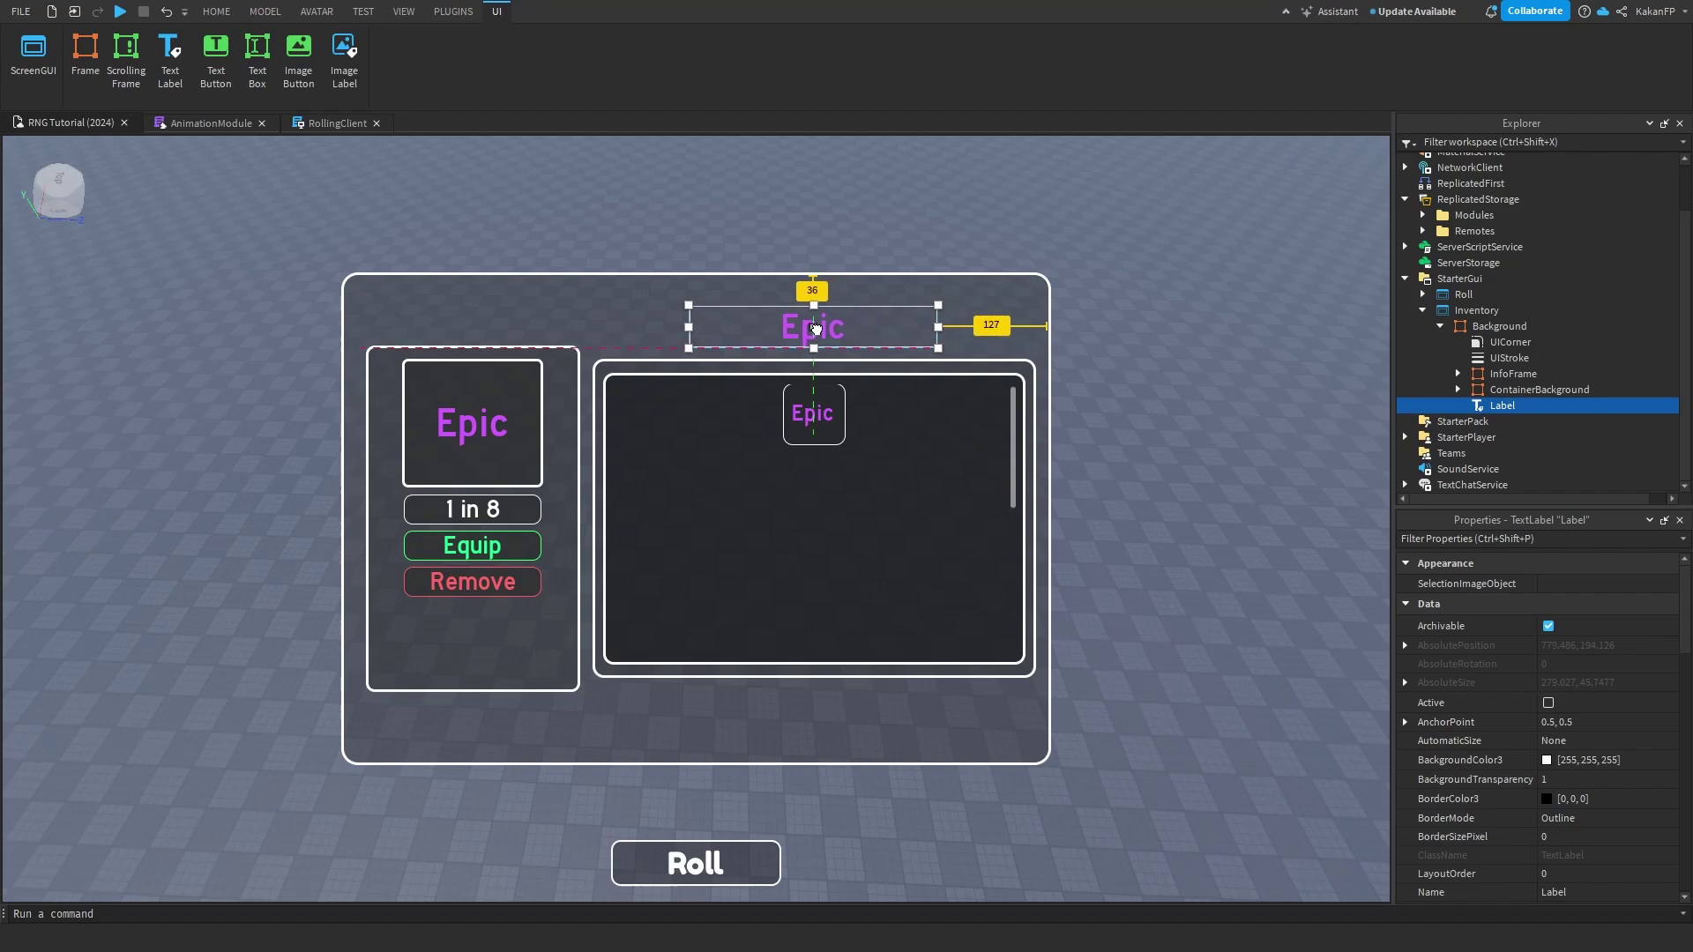
scroll(1578, 706, down, 5)
click(1582, 742)
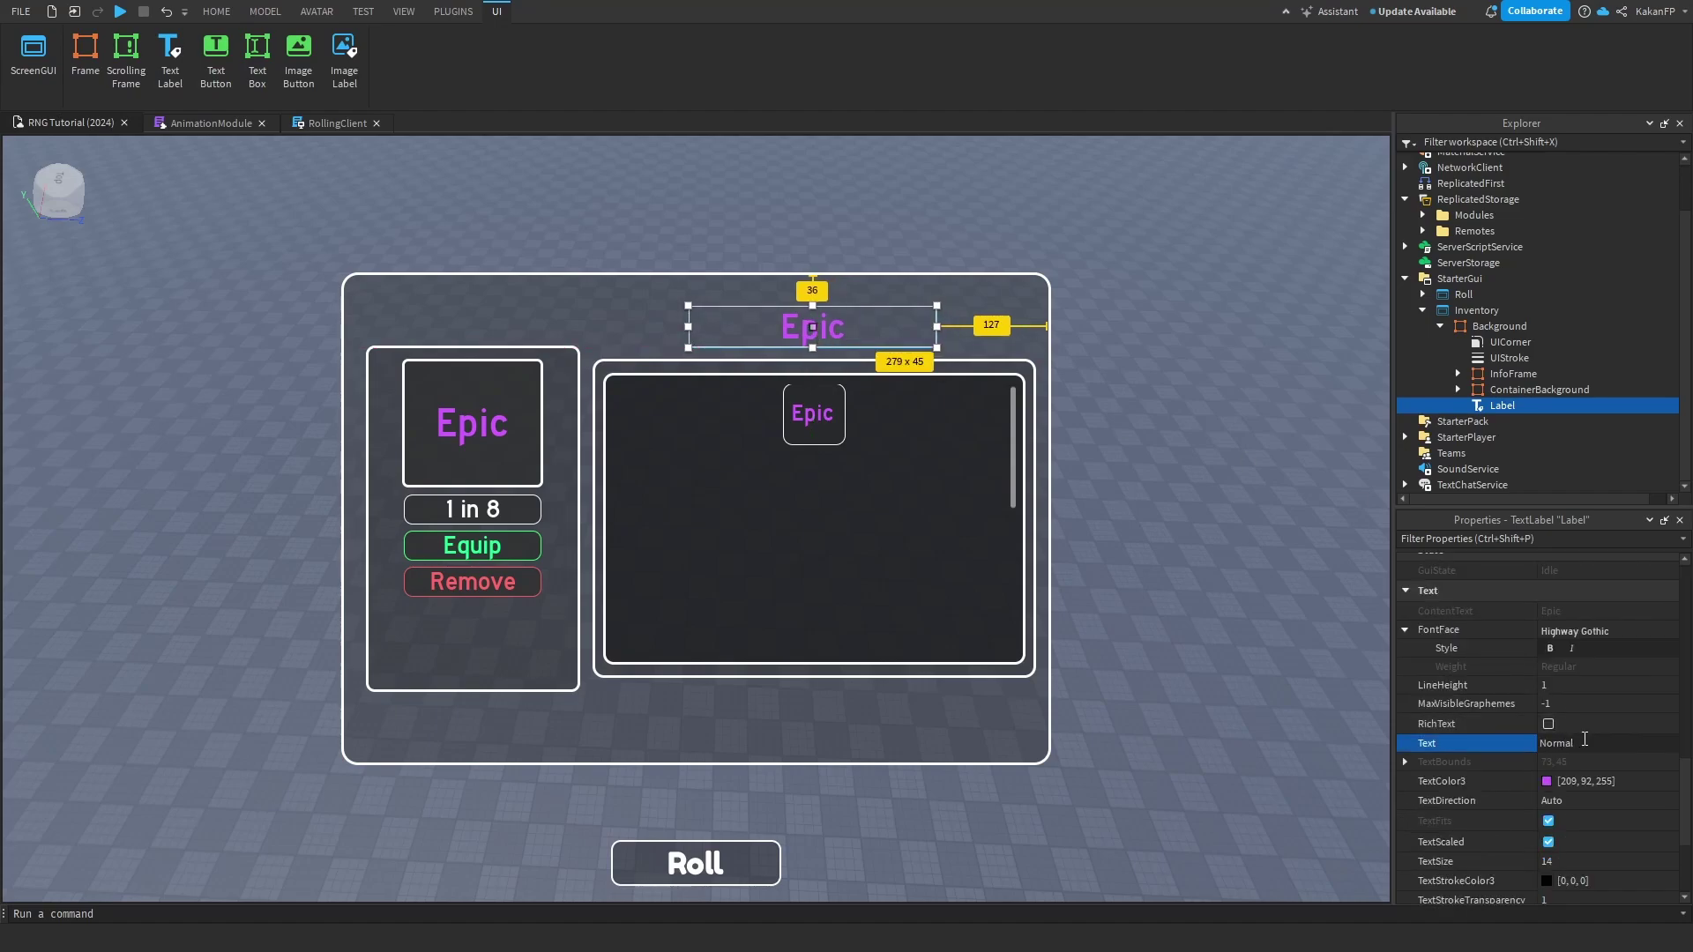
Replace the label's text with 'Auras [4/6]'.
key(ctrl+BackSpace)
key(ctrl+BackSpace)
text(Auras [4/6])
key(Return)
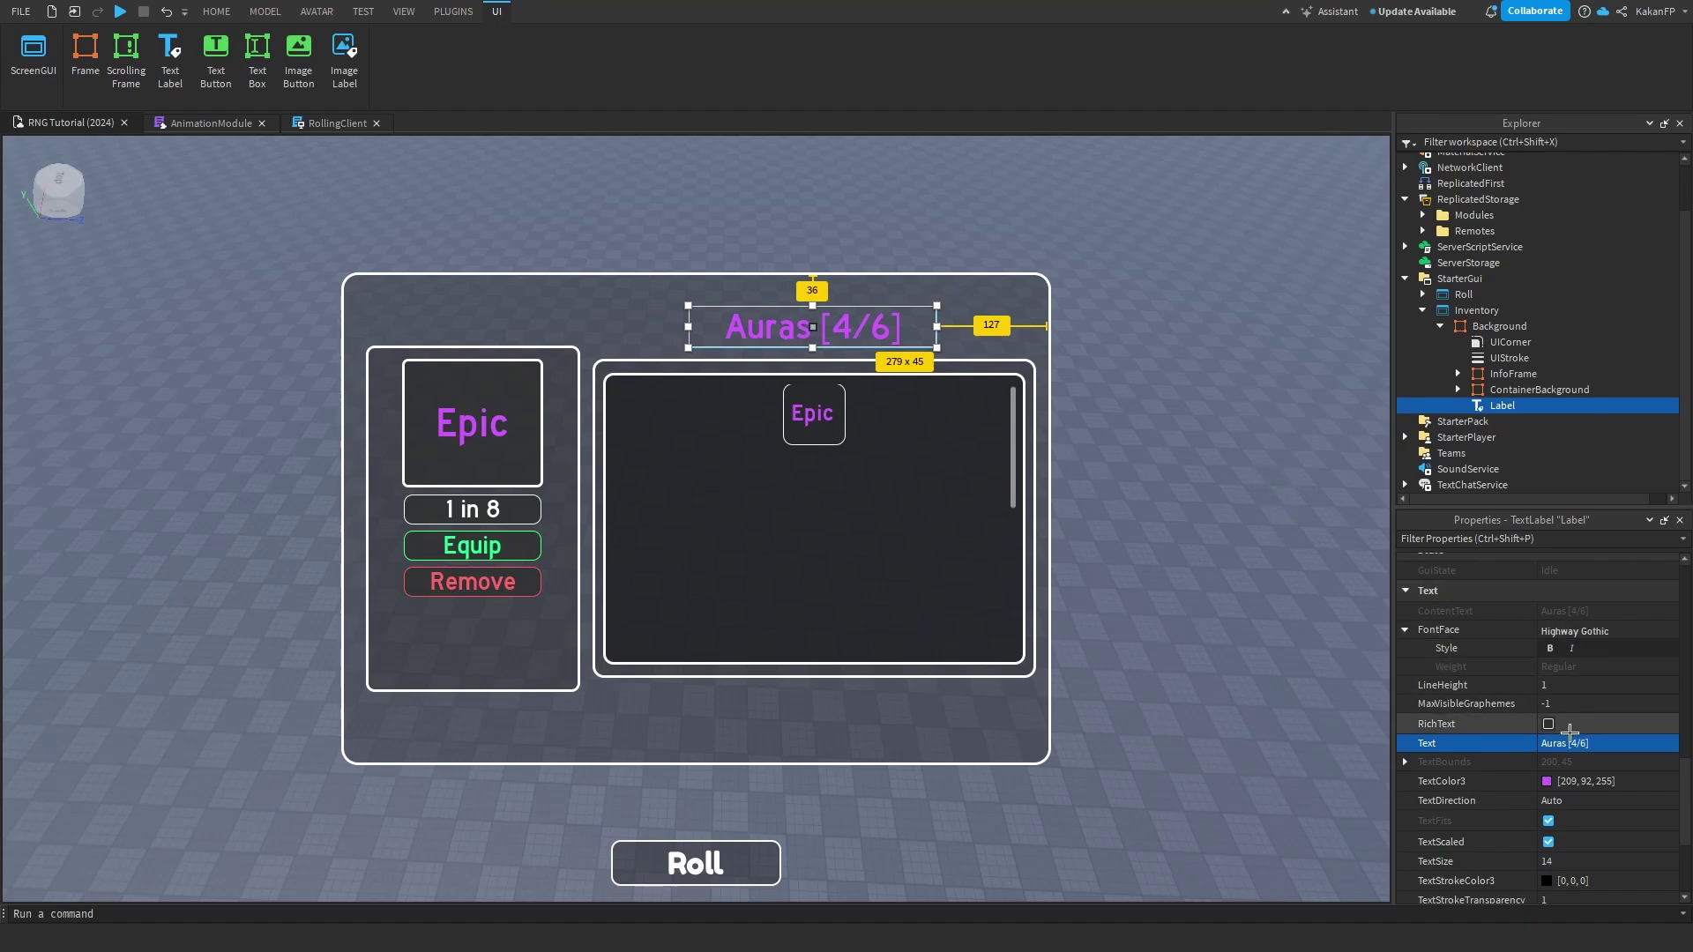
Set the title's TextColor3 to white.
click(1598, 799)
click(1548, 782)
click(816, 577)
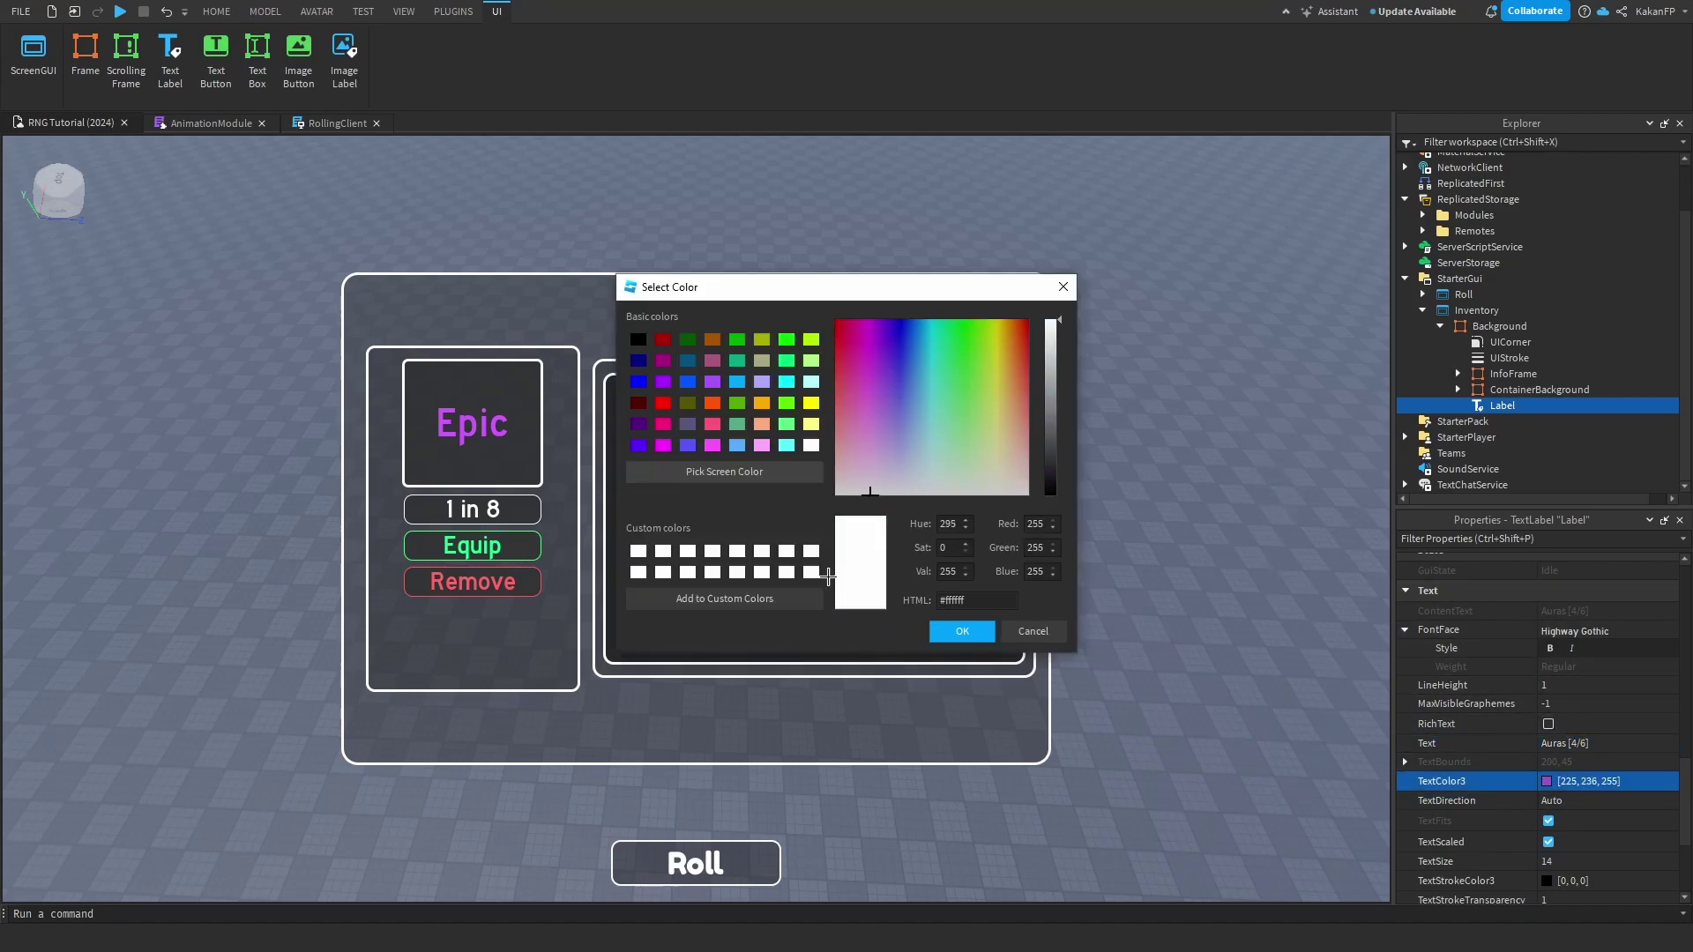
click(961, 632)
click(1247, 365)
right_drag(1247, 379, 1247, 369)
click(1502, 406)
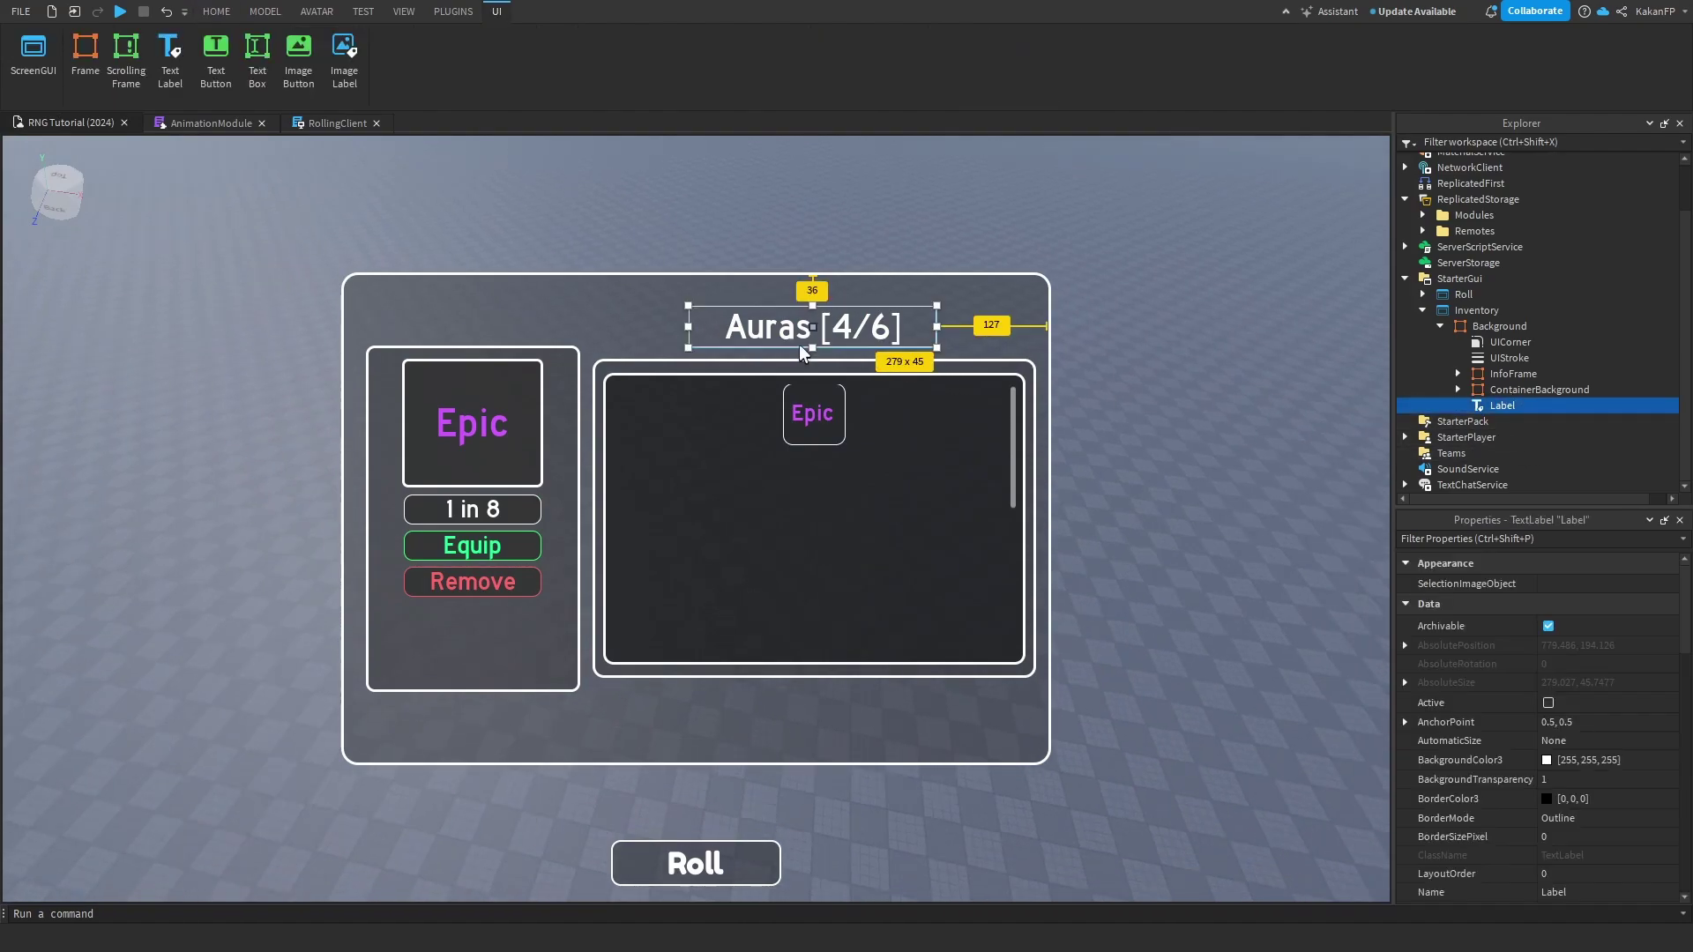